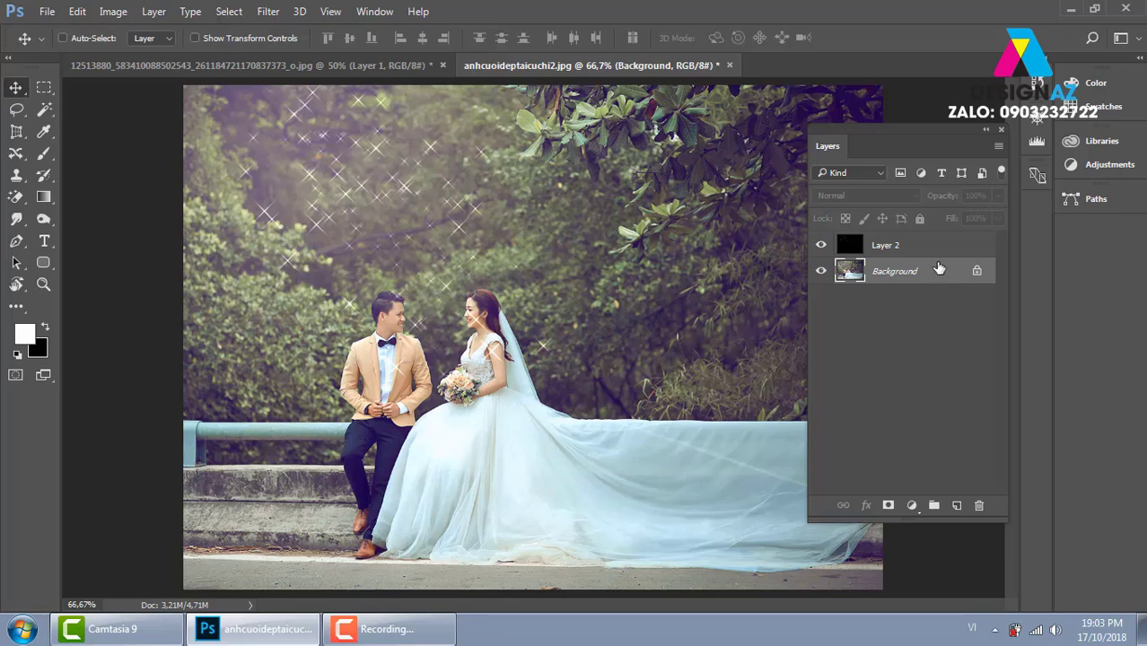
Delete the sparkles layer and add a new empty Layer 1 above the wedding photo.
click(929, 251)
key(Delete)
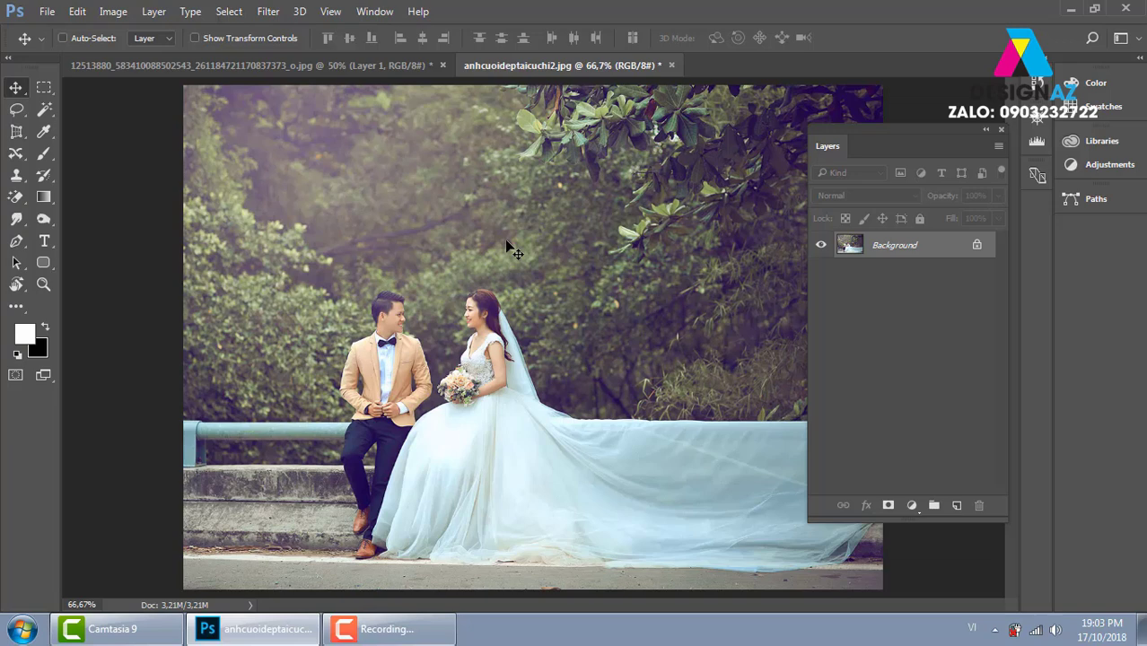
key(b)
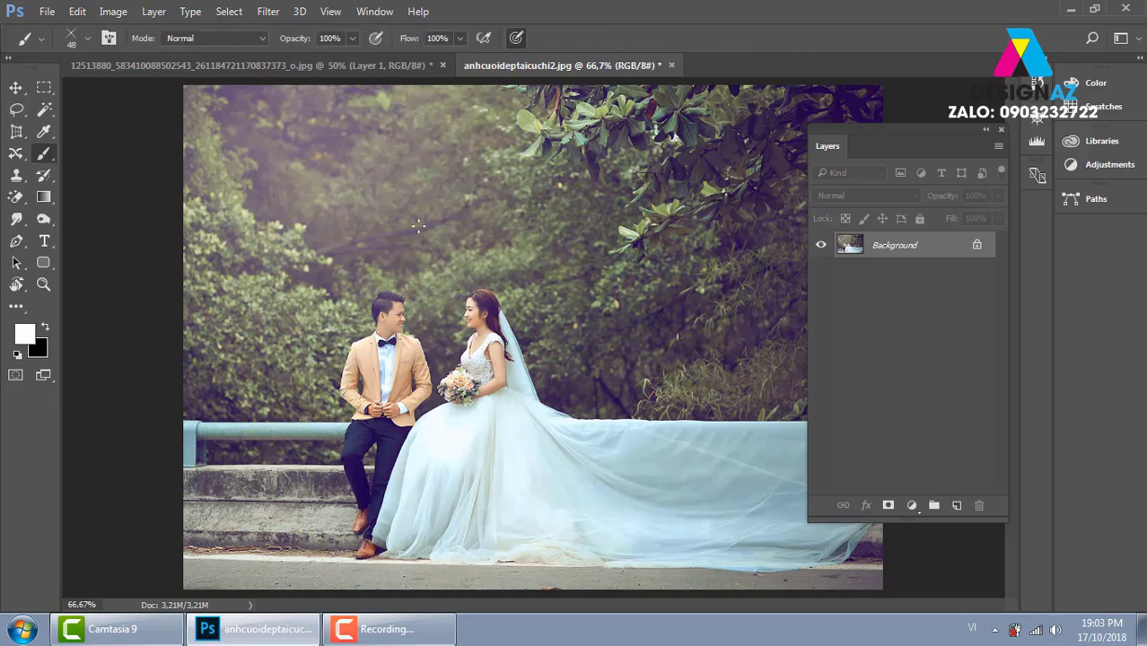
click(958, 508)
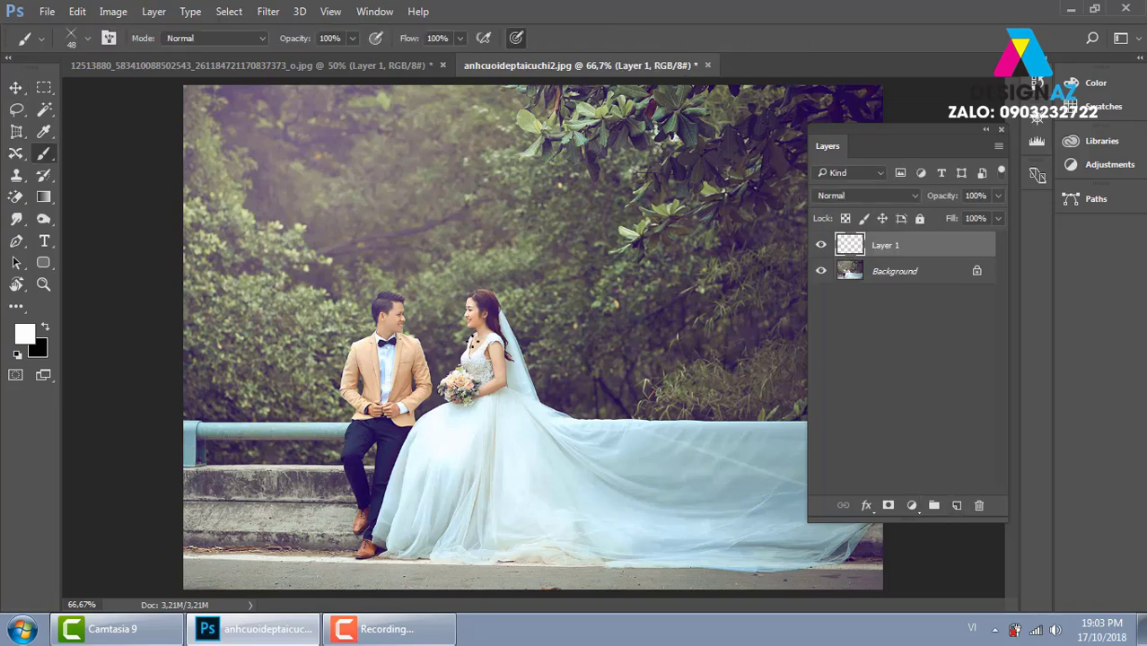
Choose a soft round 48 px brush preset at 0% hardness.
click(87, 38)
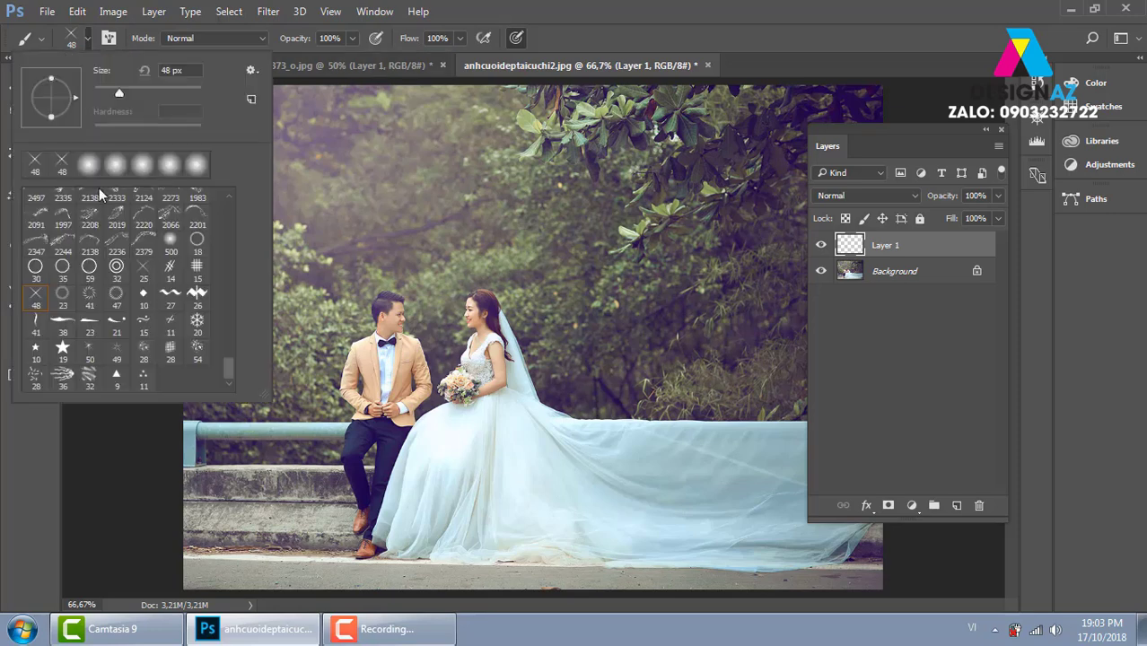
click(89, 167)
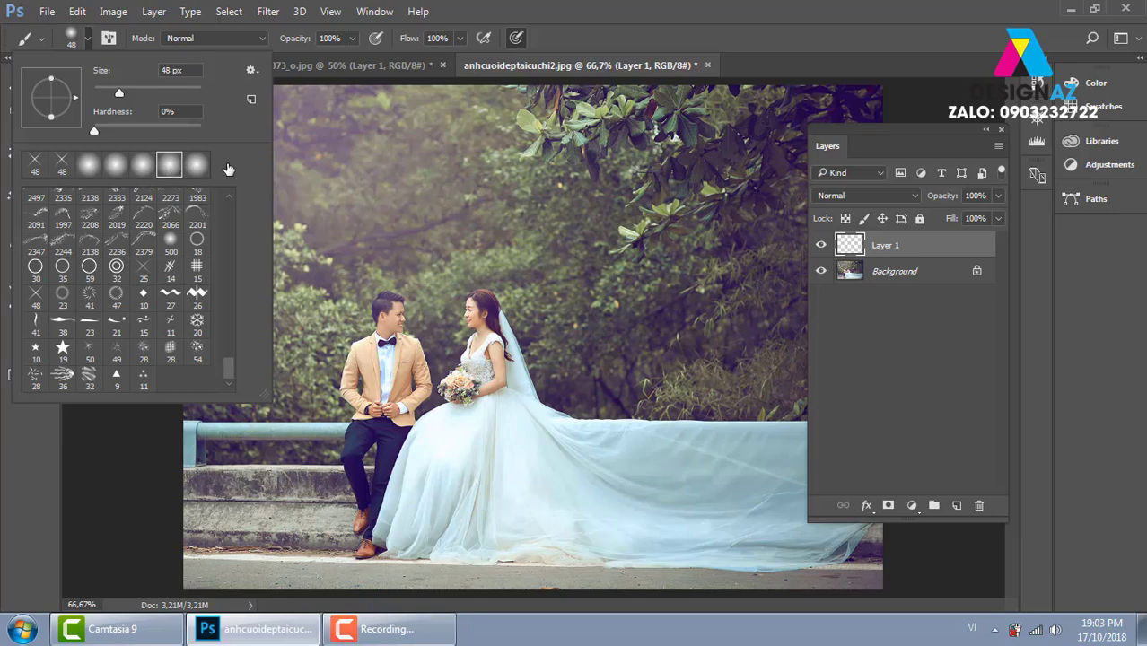
click(424, 170)
drag(397, 154, 456, 184)
key(ctrl+z)
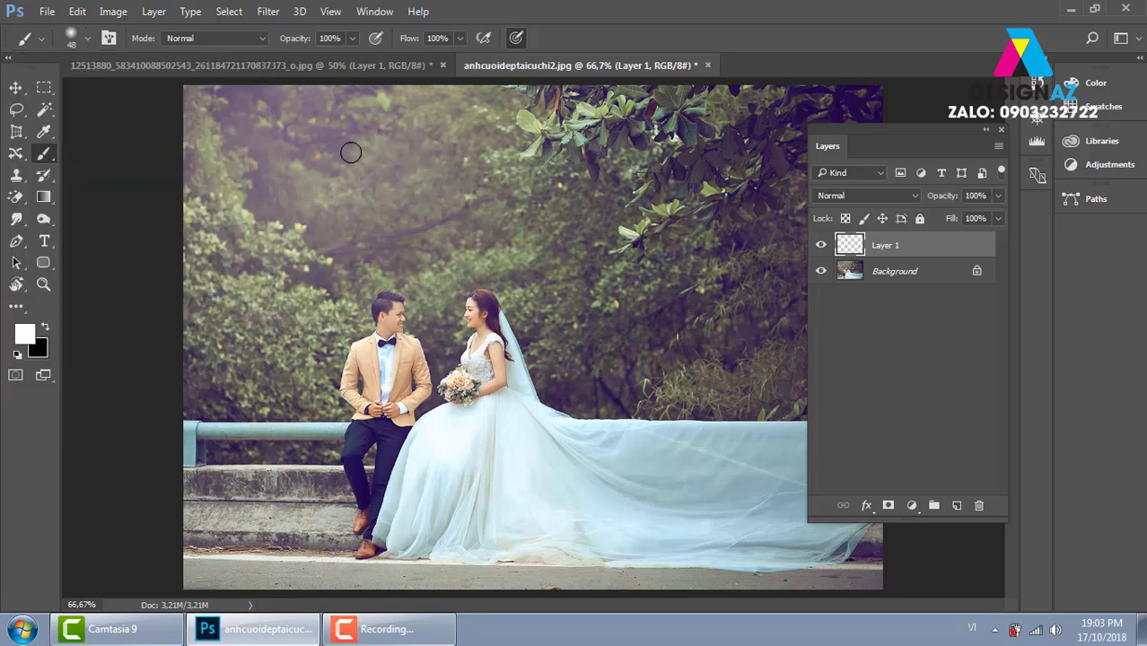
key(F5)
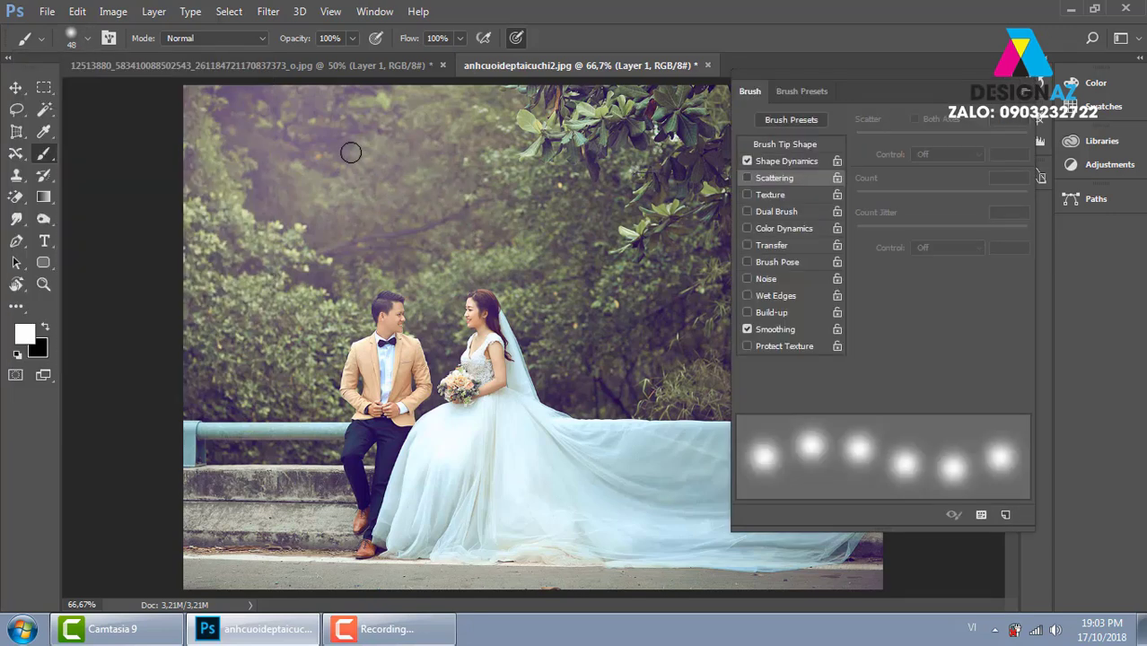
Give the brush tip 1% roundness, a 90° angle and 376% spacing.
click(808, 144)
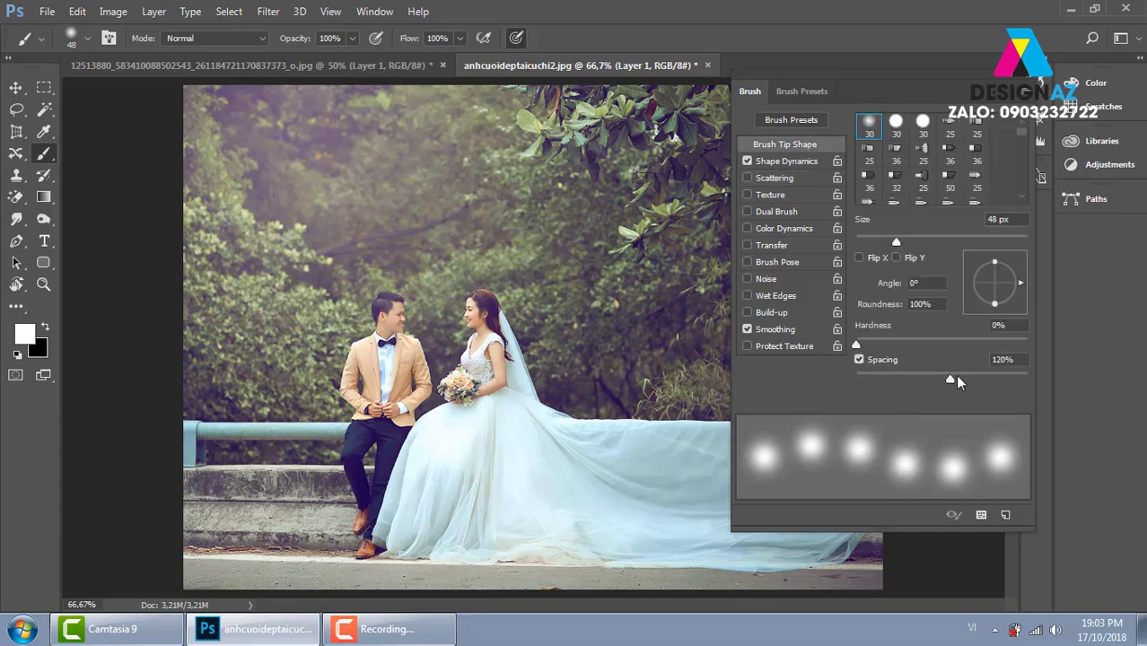
mouse_move(950, 379)
mouse_down()
mouse_move(884, 381)
mouse_move(918, 387)
mouse_up()
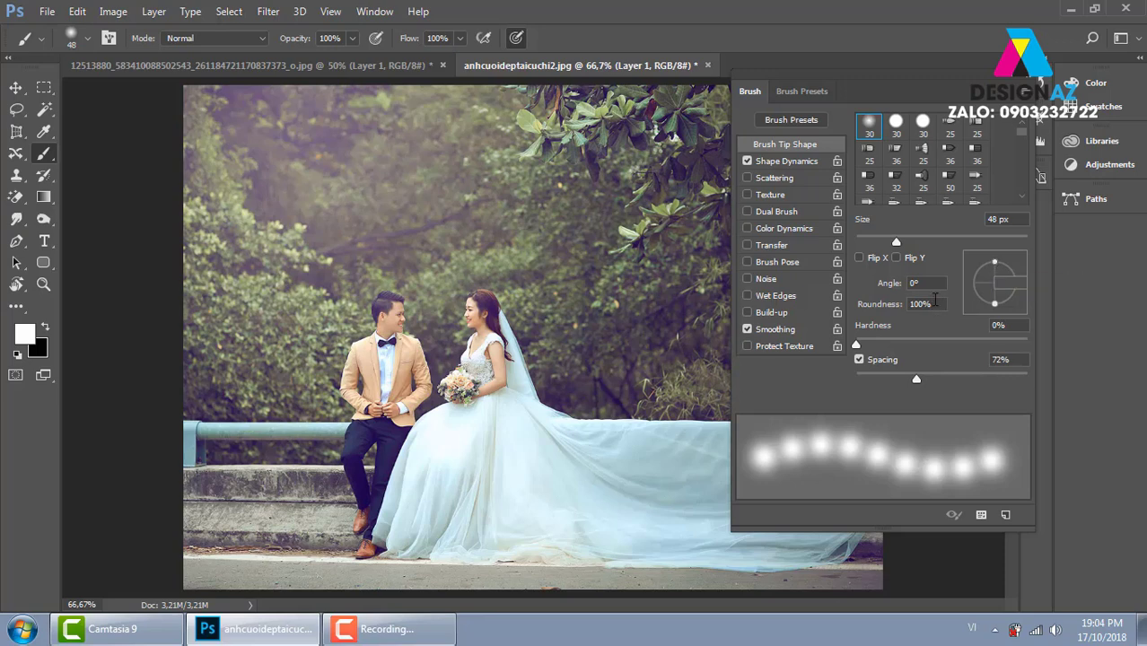
drag(994, 262, 998, 285)
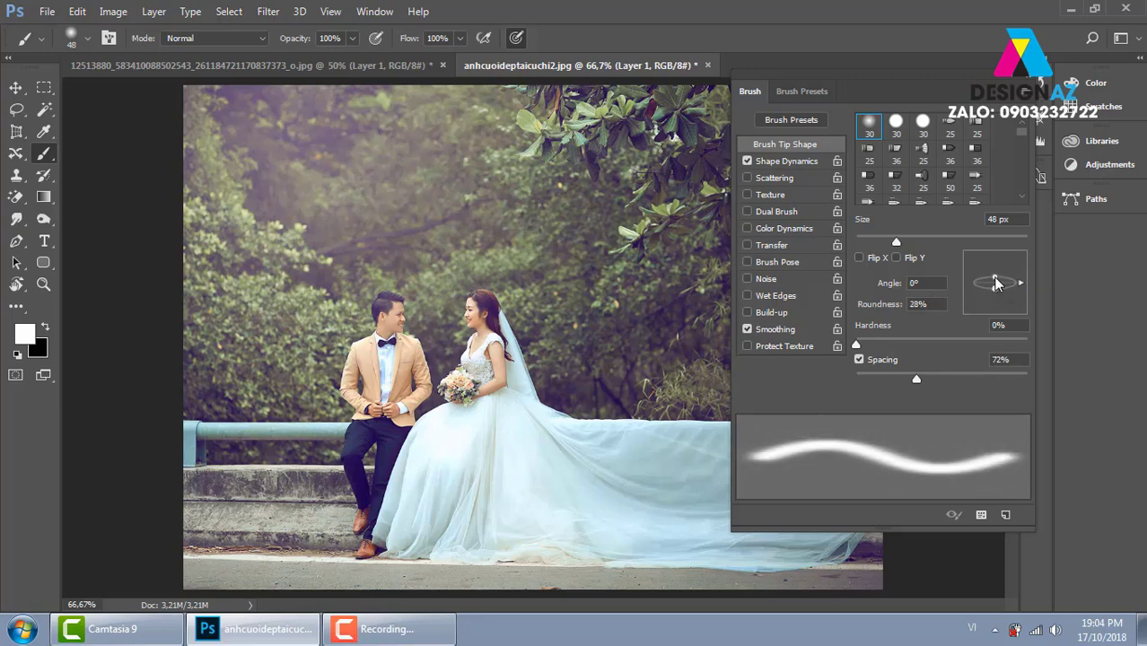
double_click(926, 304)
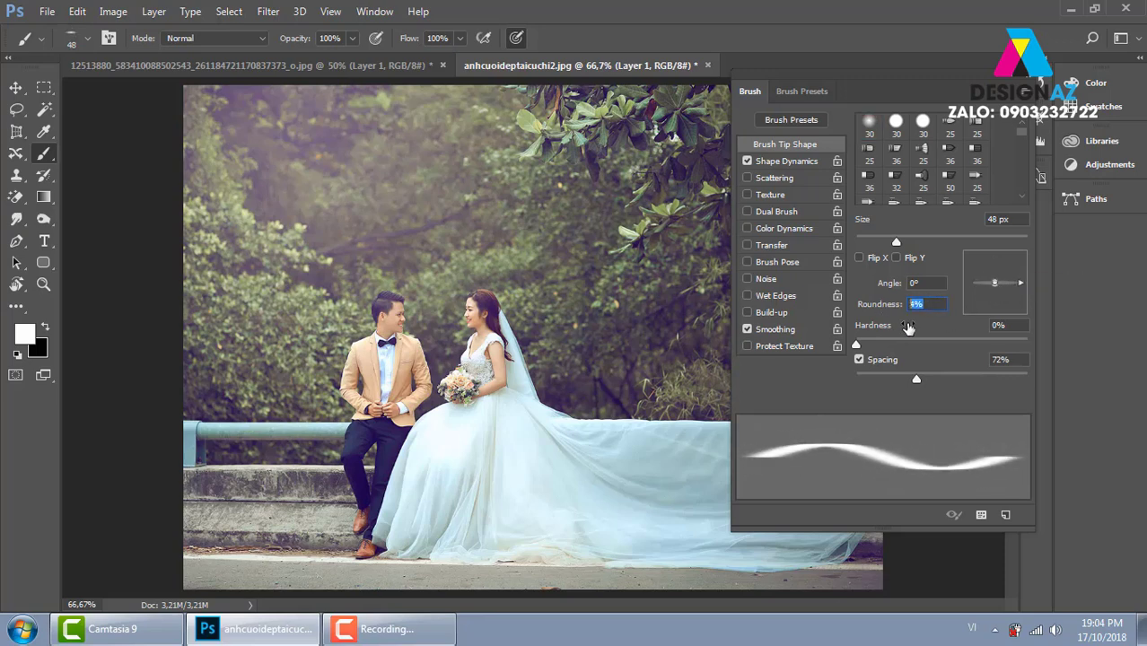
text(1)
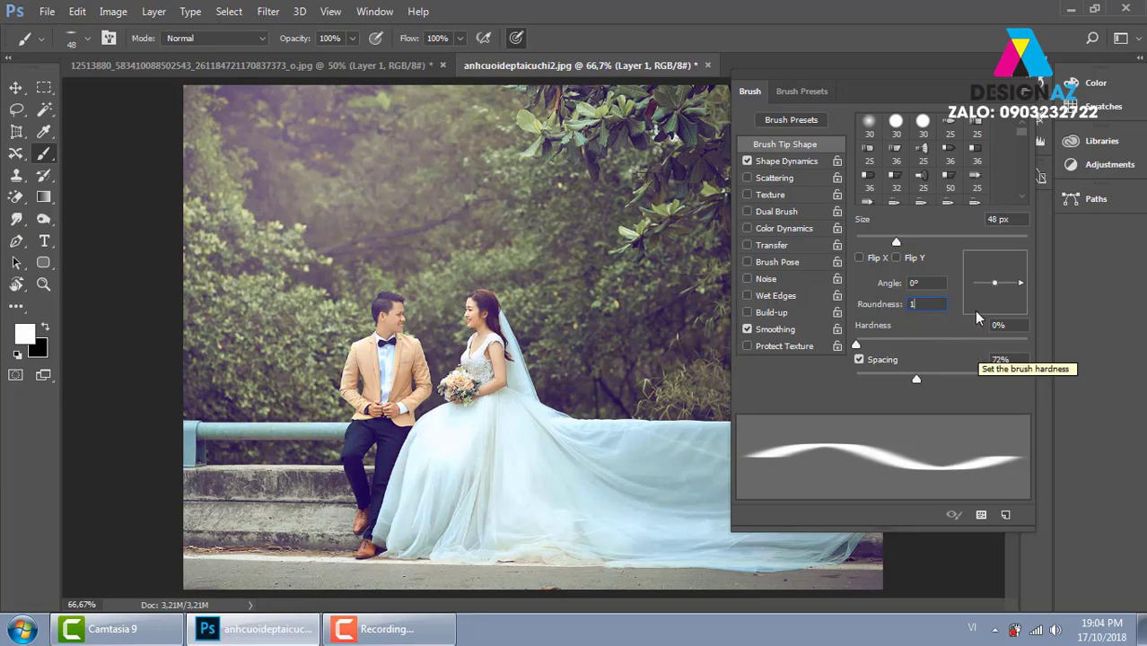
click(929, 284)
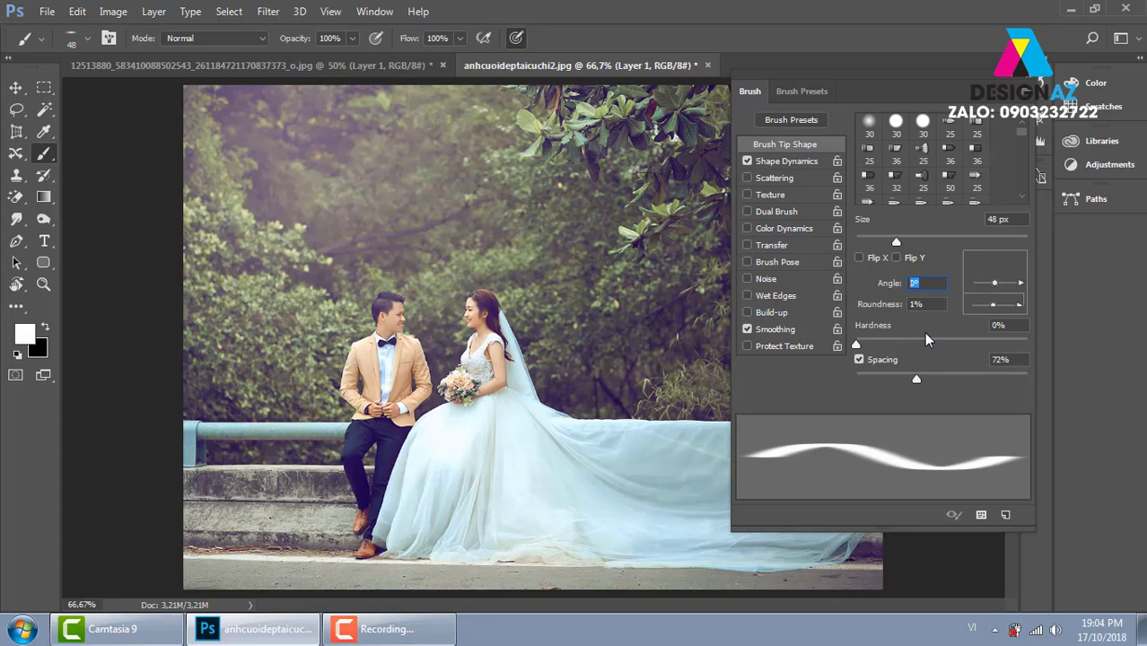
text(90)
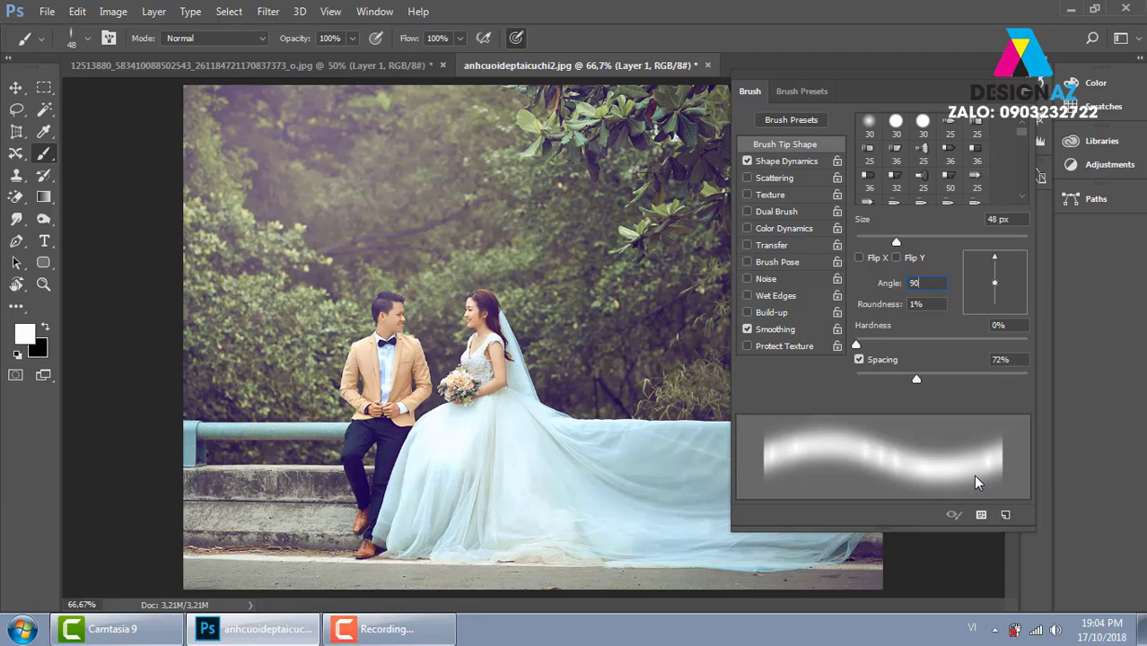
drag(916, 379, 1000, 380)
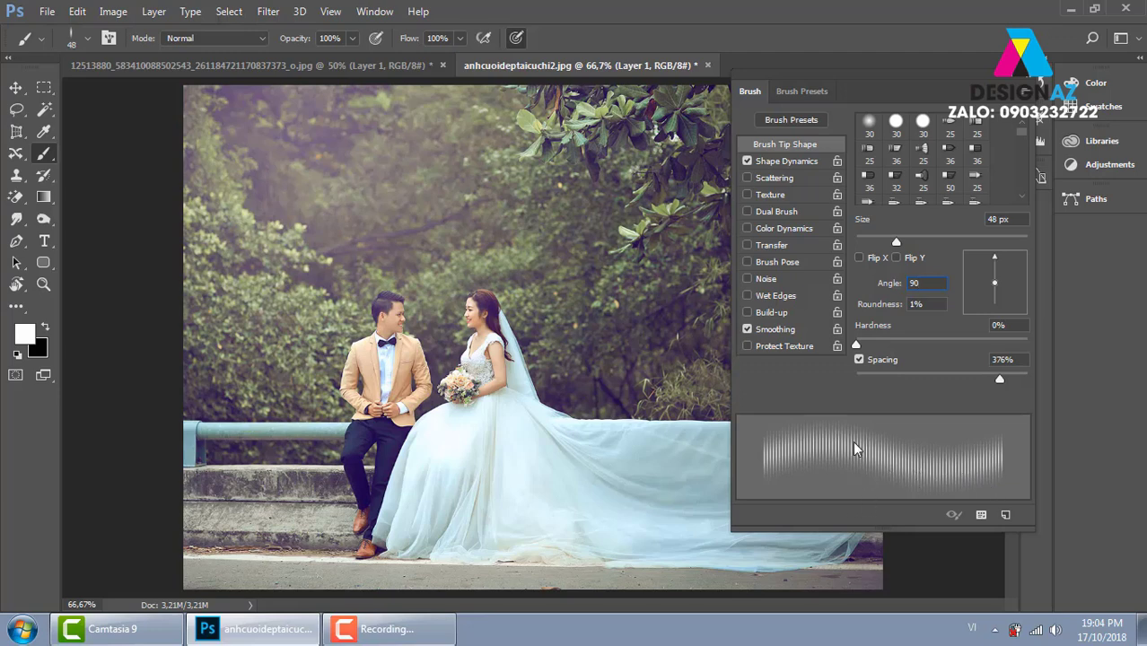
Add 100% size jitter, 1000% scatter and Transfer with 100% opacity jitter to the brush.
click(798, 163)
drag(857, 140, 1068, 141)
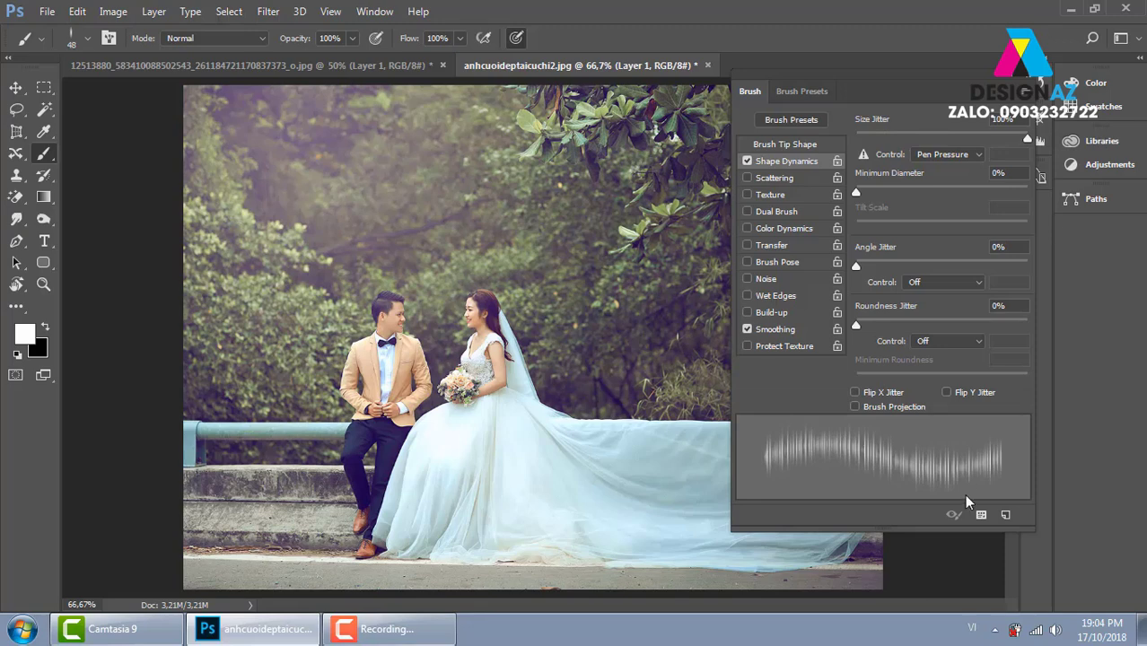
click(789, 177)
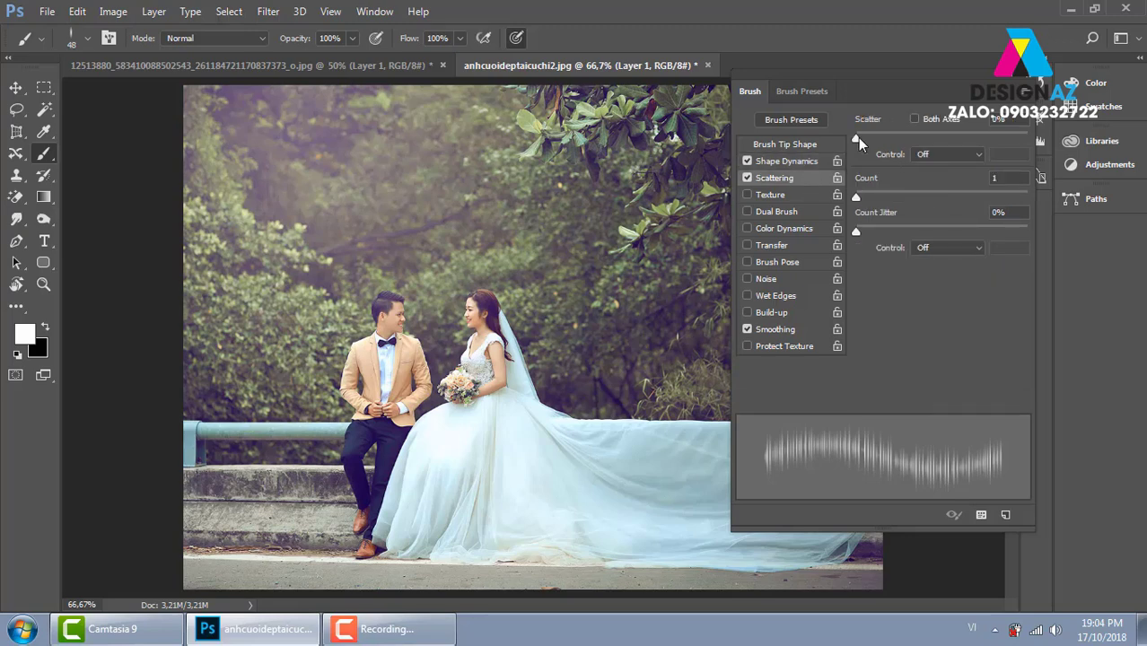
drag(858, 140, 1041, 154)
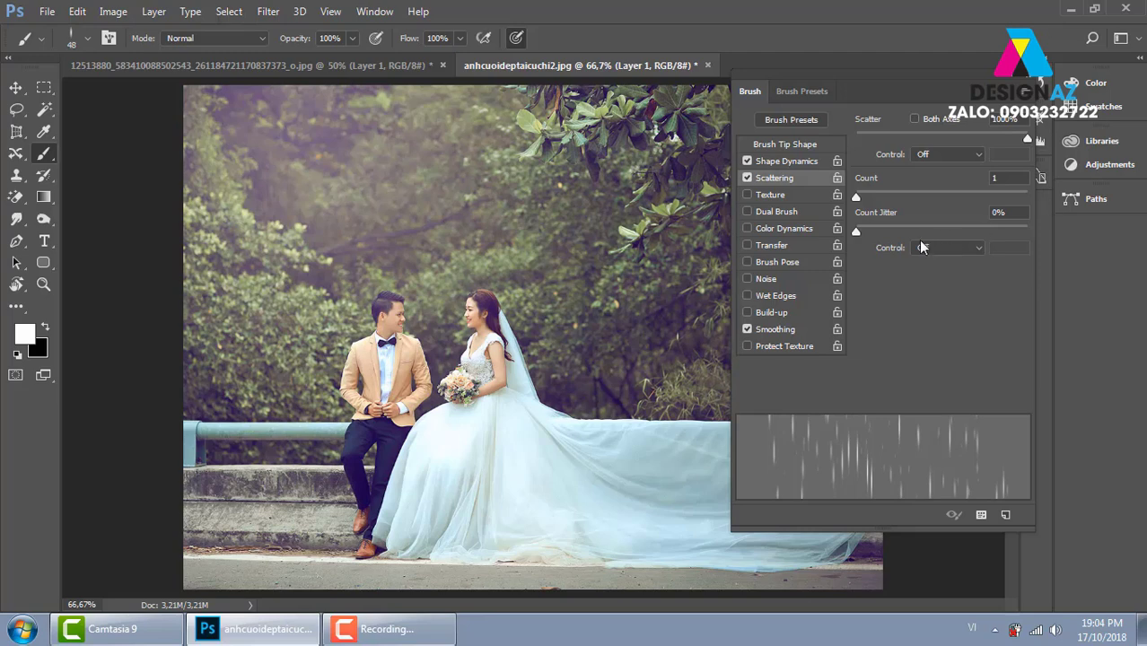
click(809, 246)
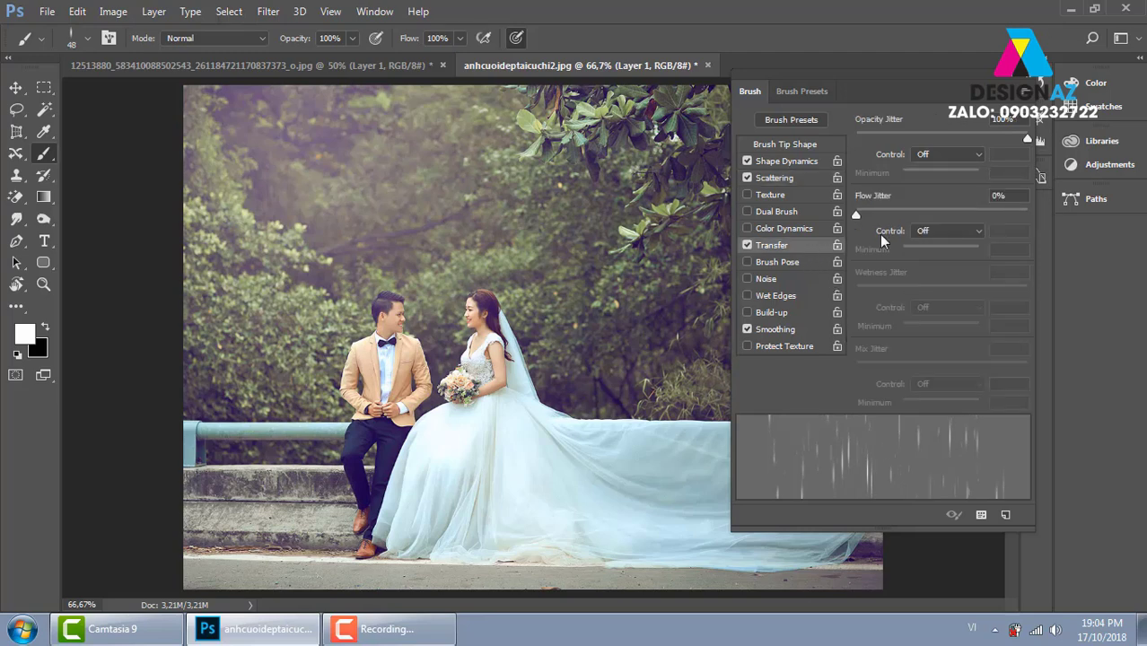
drag(1027, 139, 1041, 140)
Paint white rain streaks across the whole wedding photo on Layer 1.
click(1036, 117)
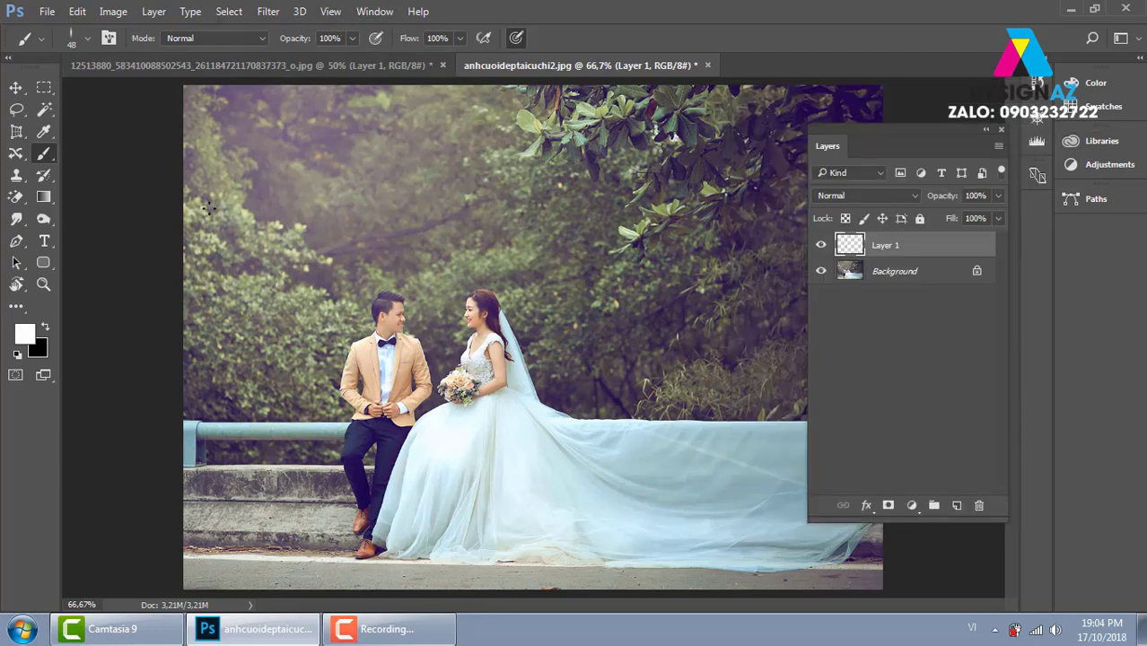
mouse_move(243, 211)
mouse_down()
mouse_move(682, 232)
mouse_move(268, 248)
mouse_move(593, 503)
mouse_up()
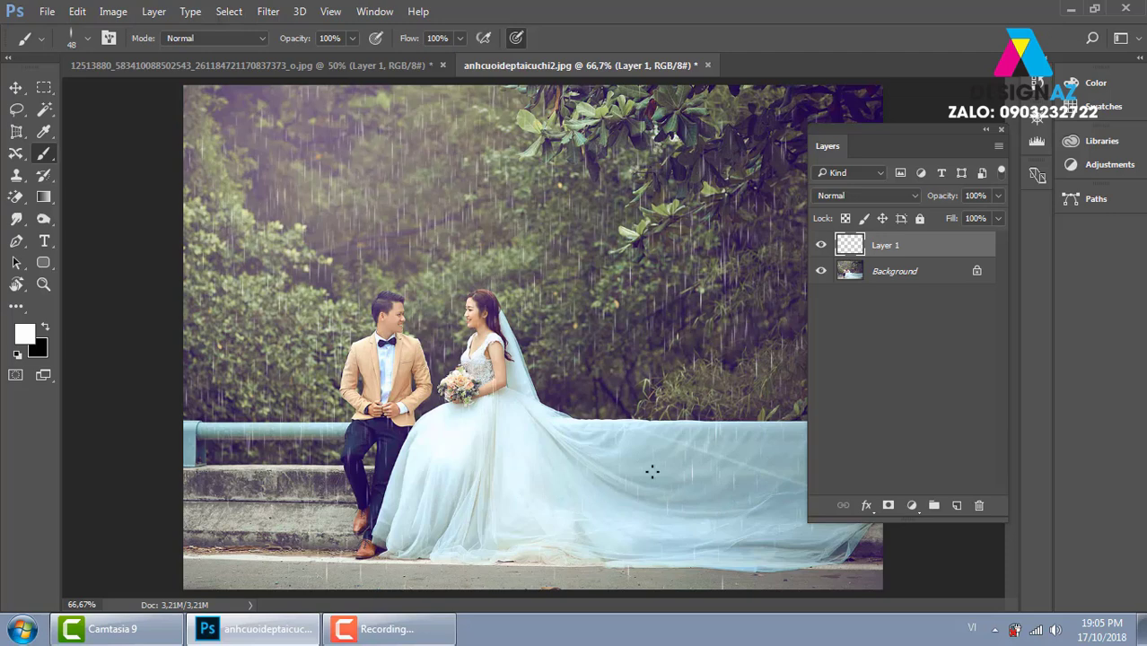
key(v)
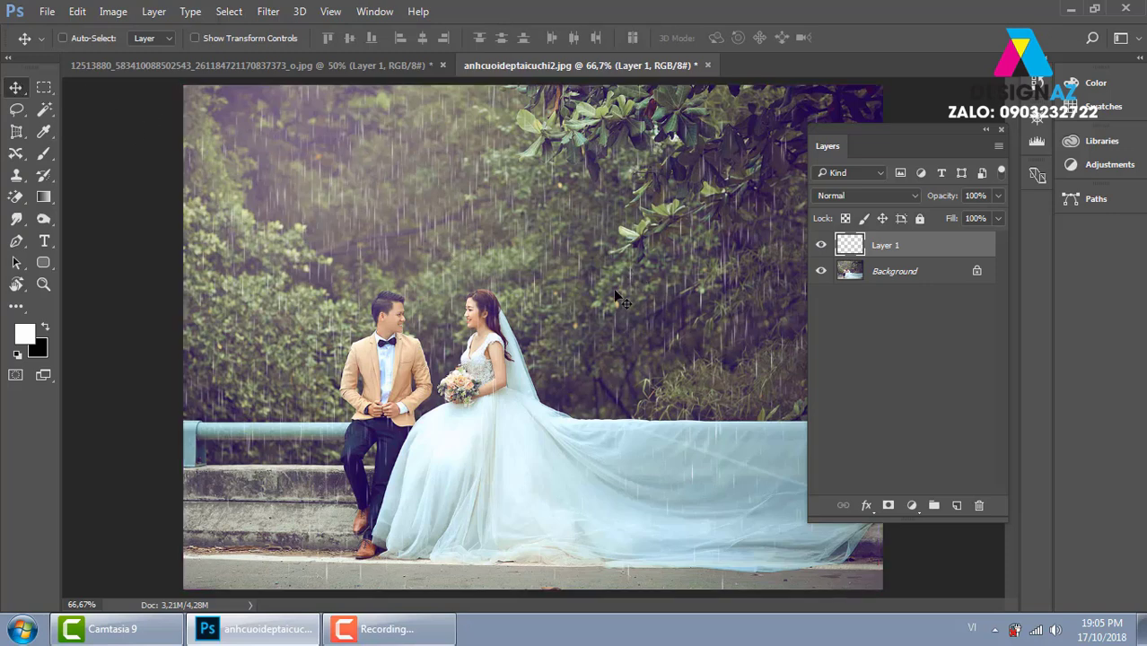
key(ctrl+plus)
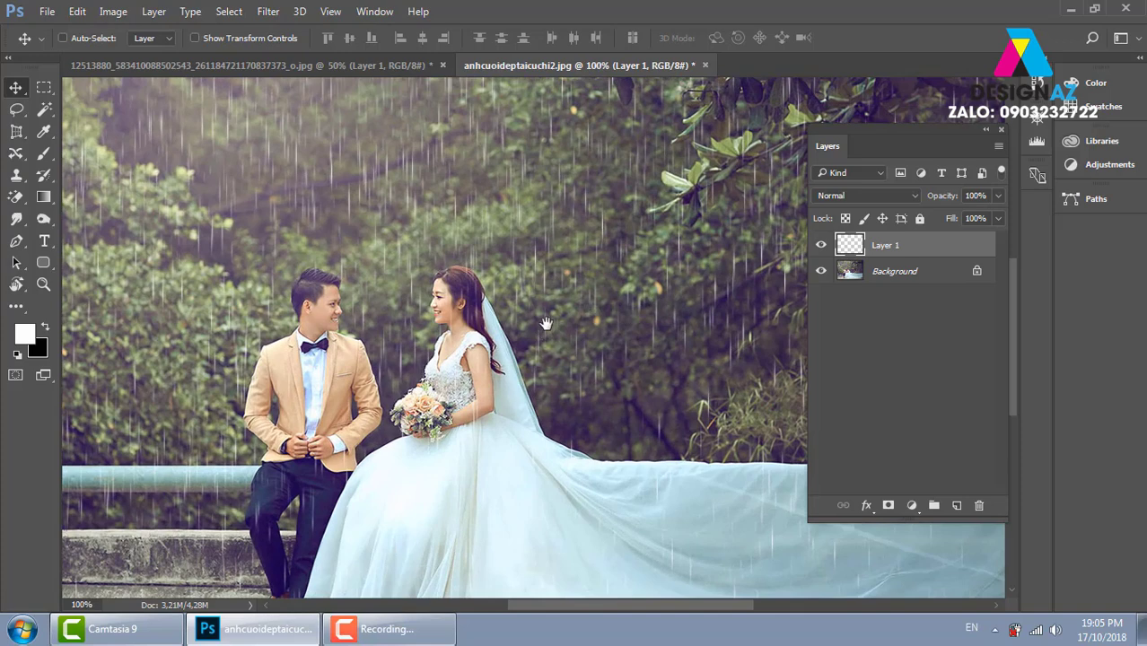
drag(545, 322, 582, 318)
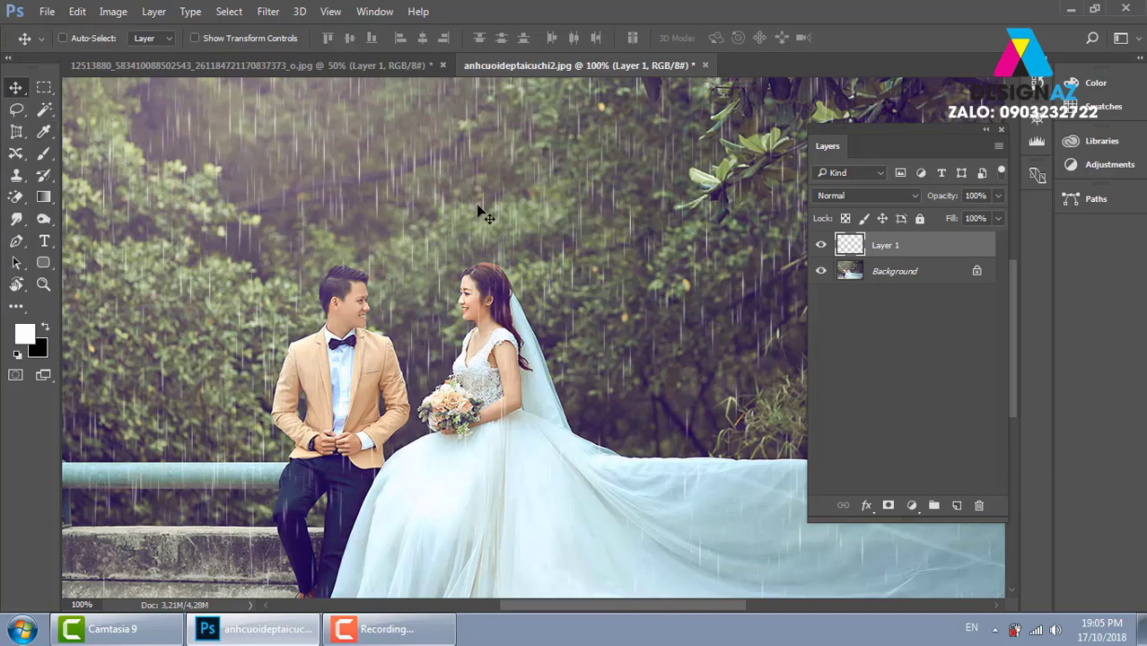
key(ctrl+minus)
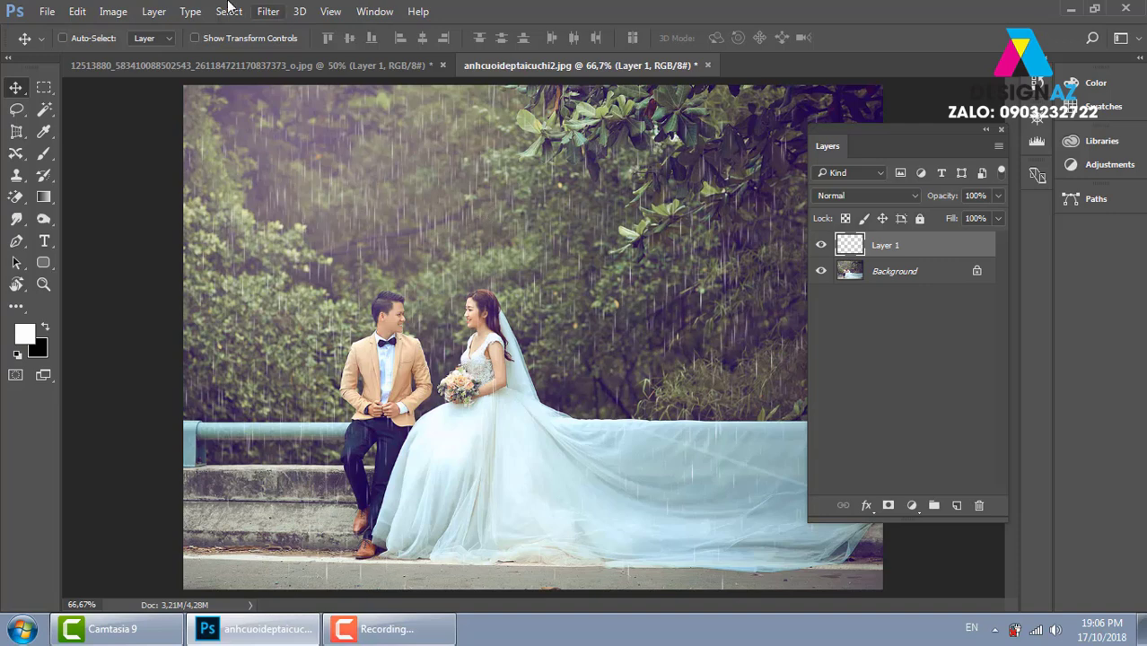
Switch to the 152078-top-blue-space-background-1920x1080.jpg document and zoom to 50%.
click(357, 631)
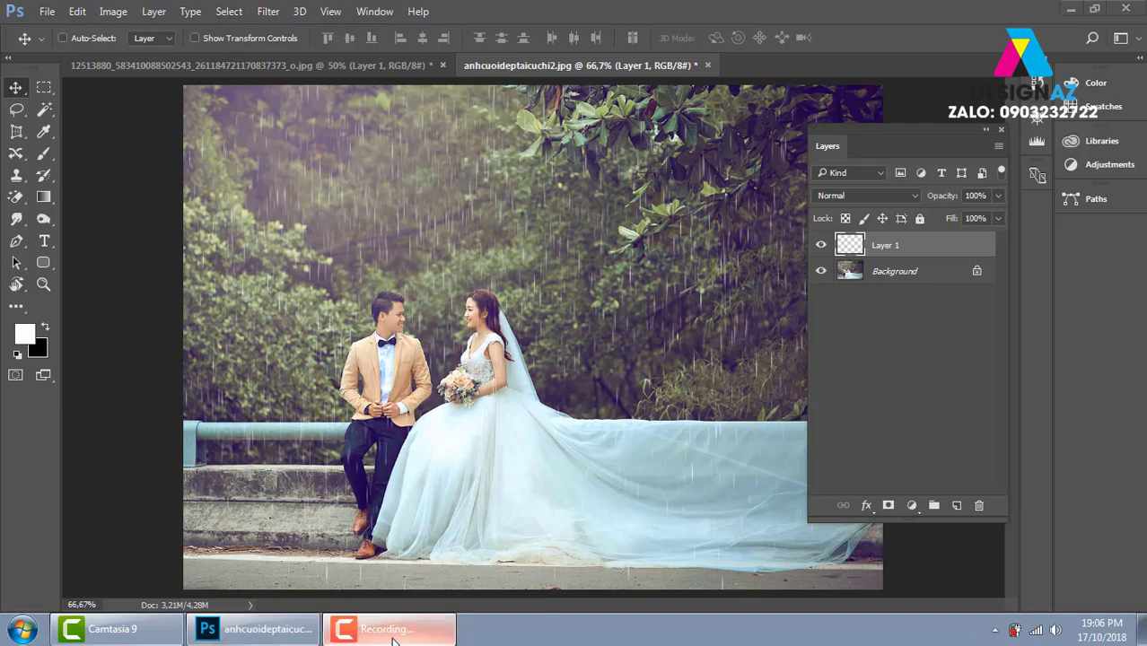
click(721, 310)
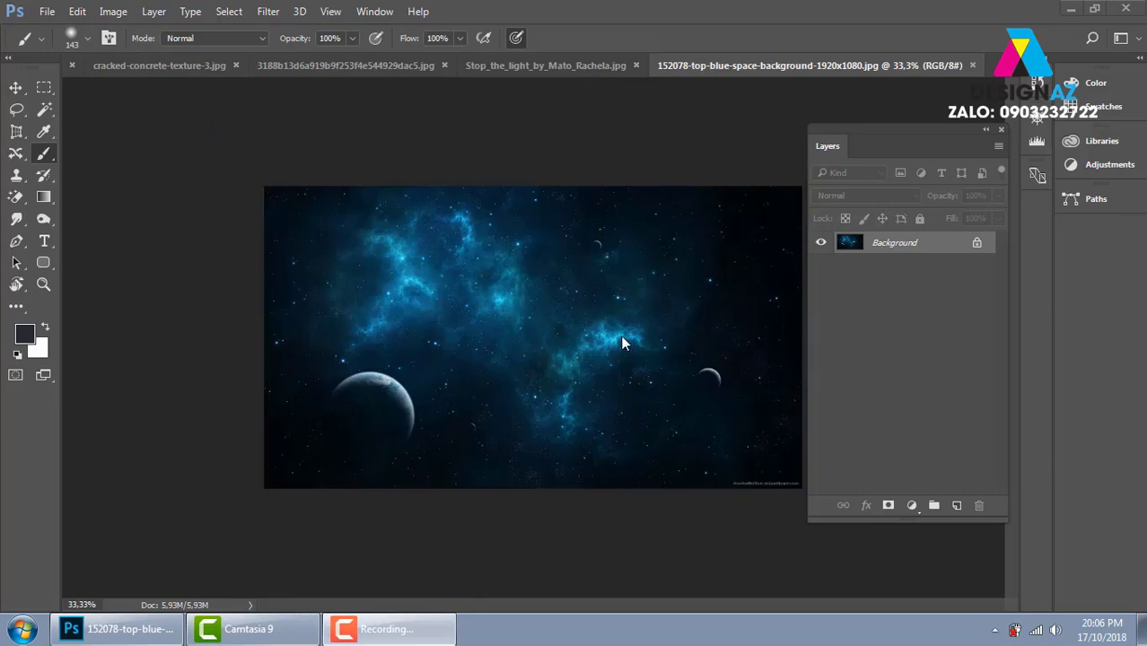
key(ctrl+plus)
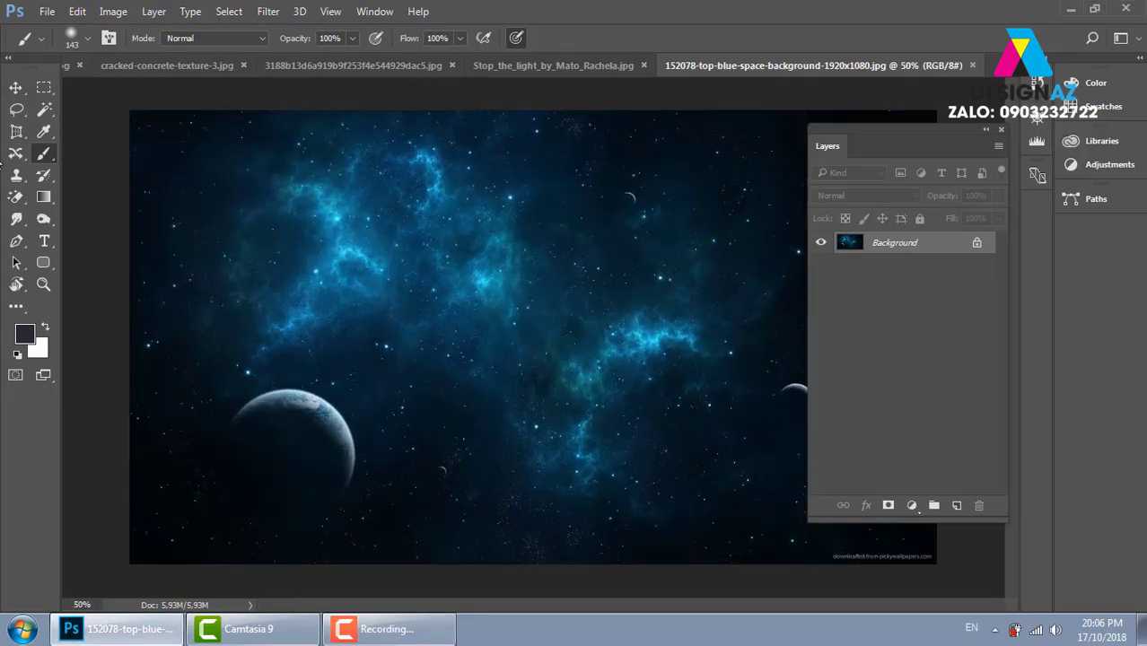
click(44, 241)
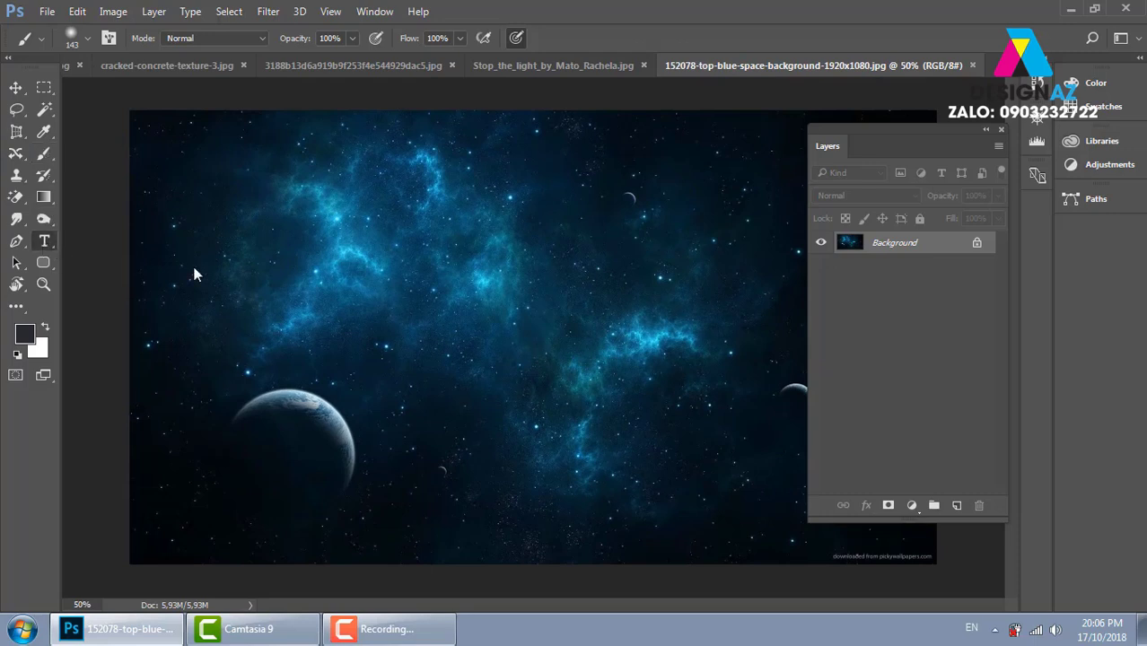
Add the tiny white title text and scale it up to large size.
click(464, 364)
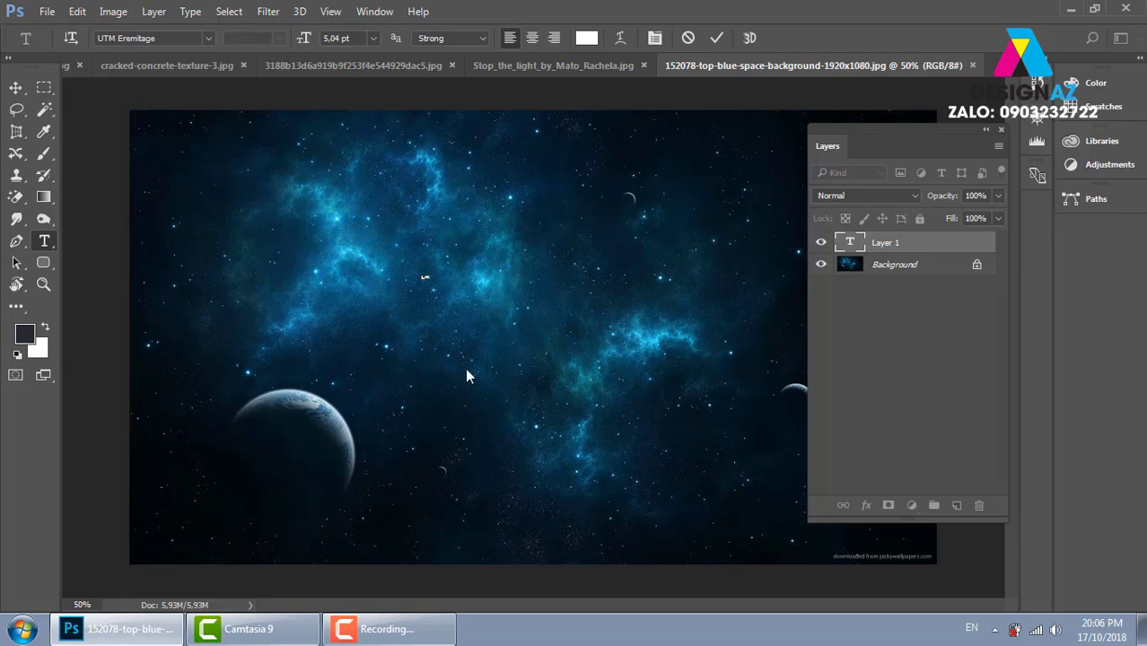
click(16, 87)
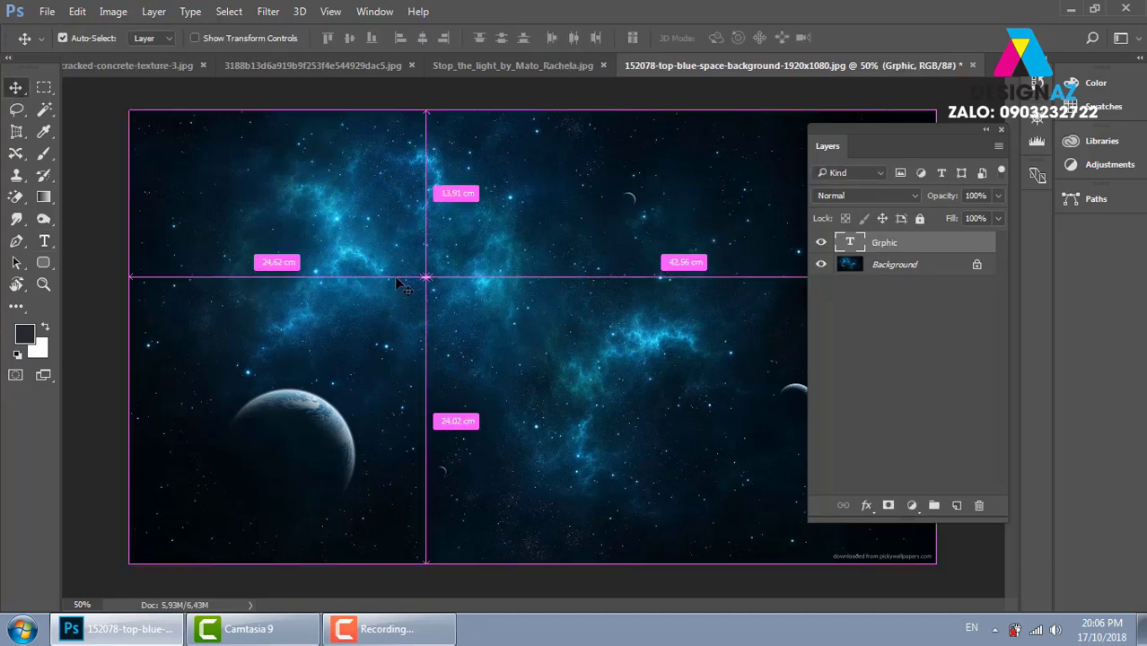
key(ctrl+t)
drag(433, 283, 741, 386)
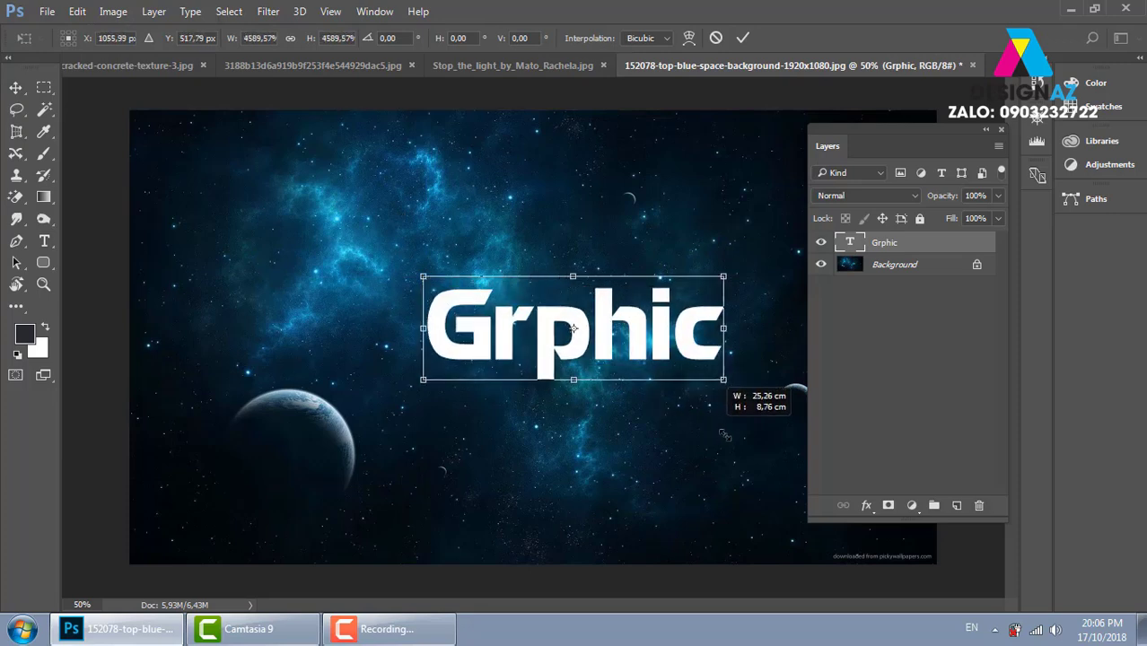
key(Return)
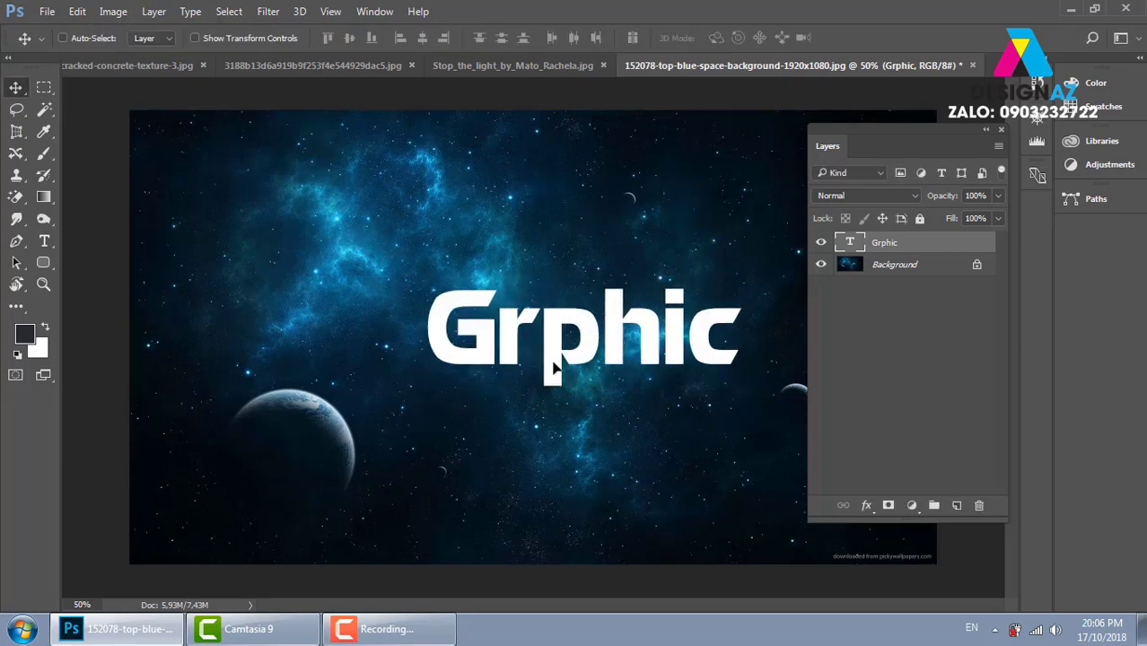
Insert the missing 'a' to spell 'Graphic' and move the title toward centre.
key(t)
click(550, 359)
text(a)
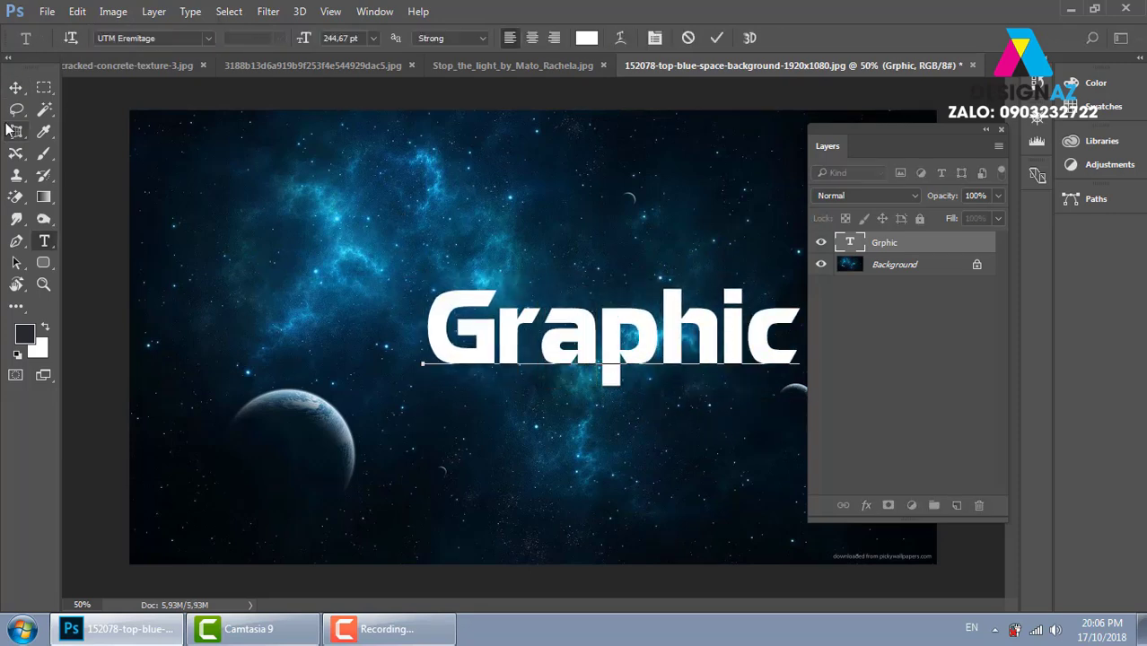
click(16, 87)
mouse_move(684, 345)
mouse_down()
mouse_move(607, 344)
mouse_move(579, 303)
mouse_up()
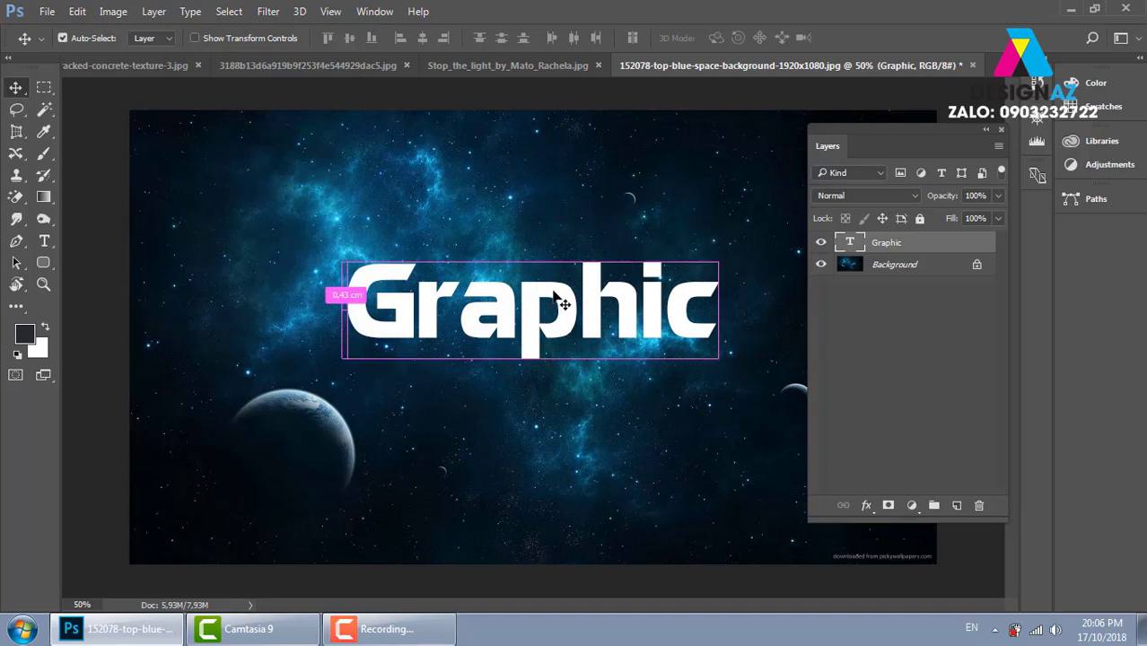
Scale the Graphic title up to 263.84 pt, undoing a trial slant to keep it upright.
key(ctrl+t)
drag(715, 253, 733, 239)
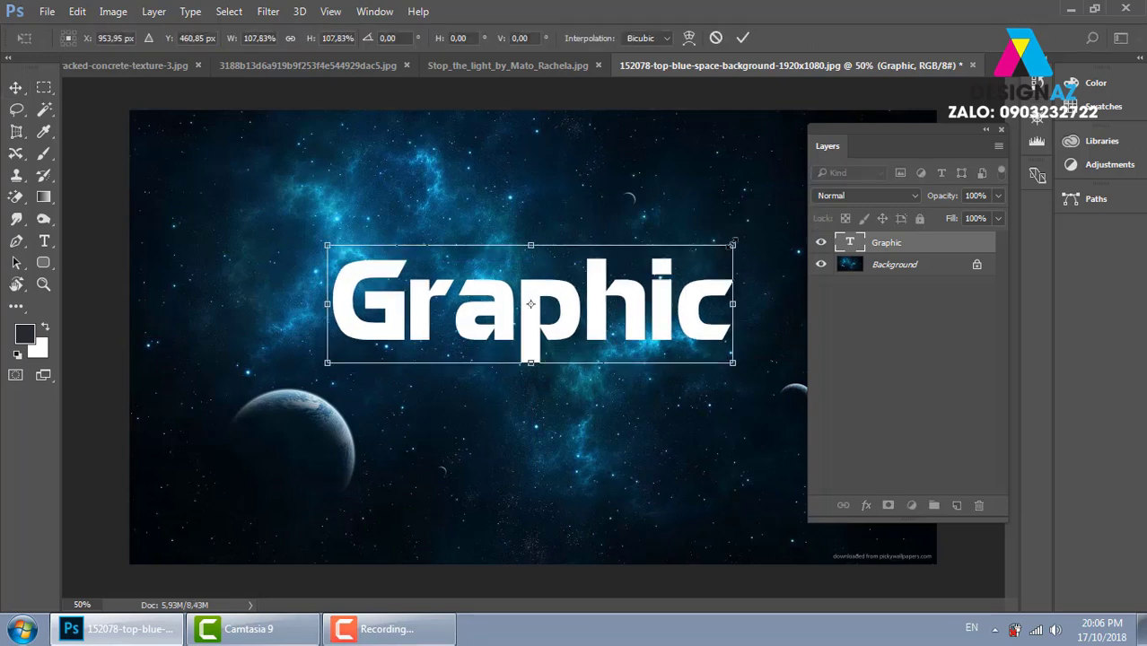
key(Return)
key(t)
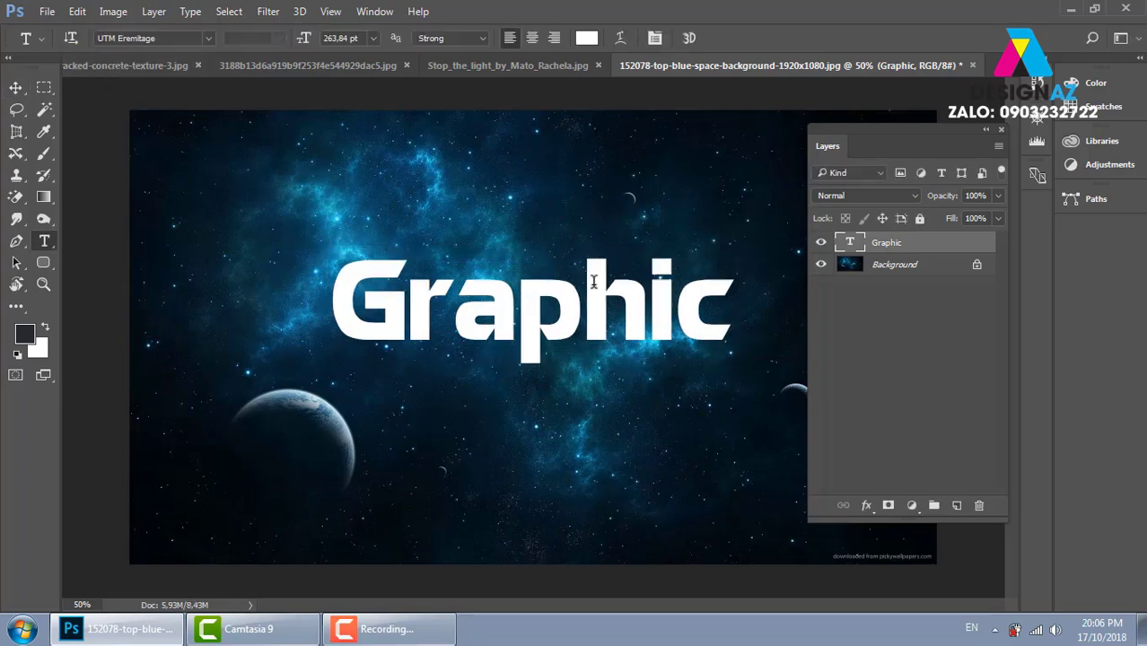
key(v)
key(ctrl+t)
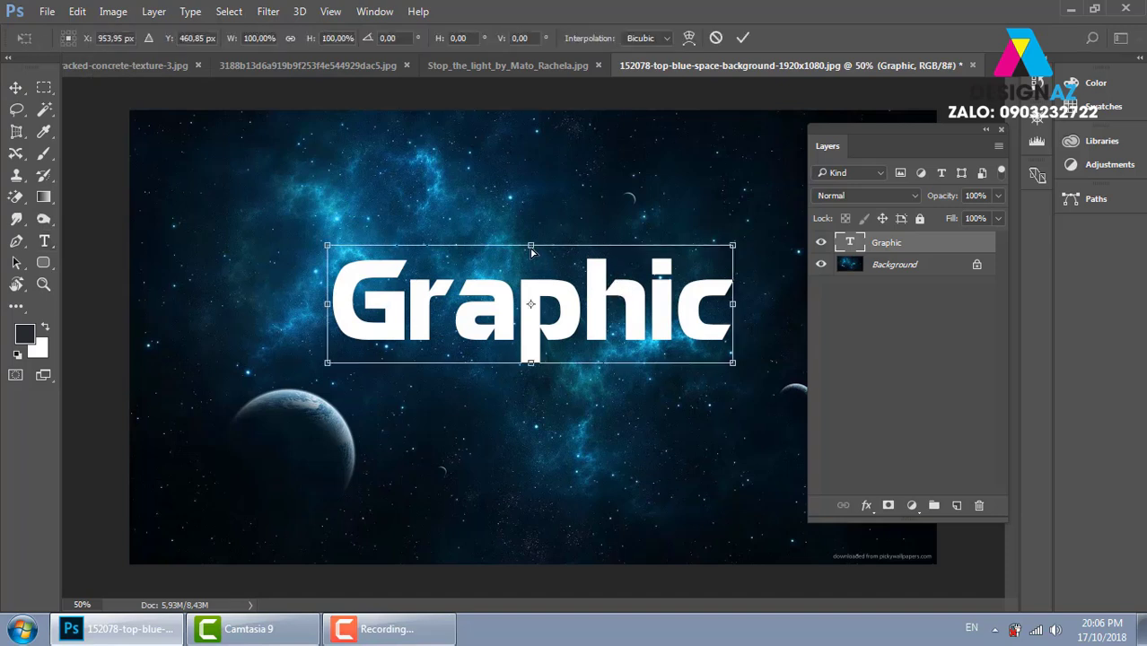
drag(532, 252, 558, 249)
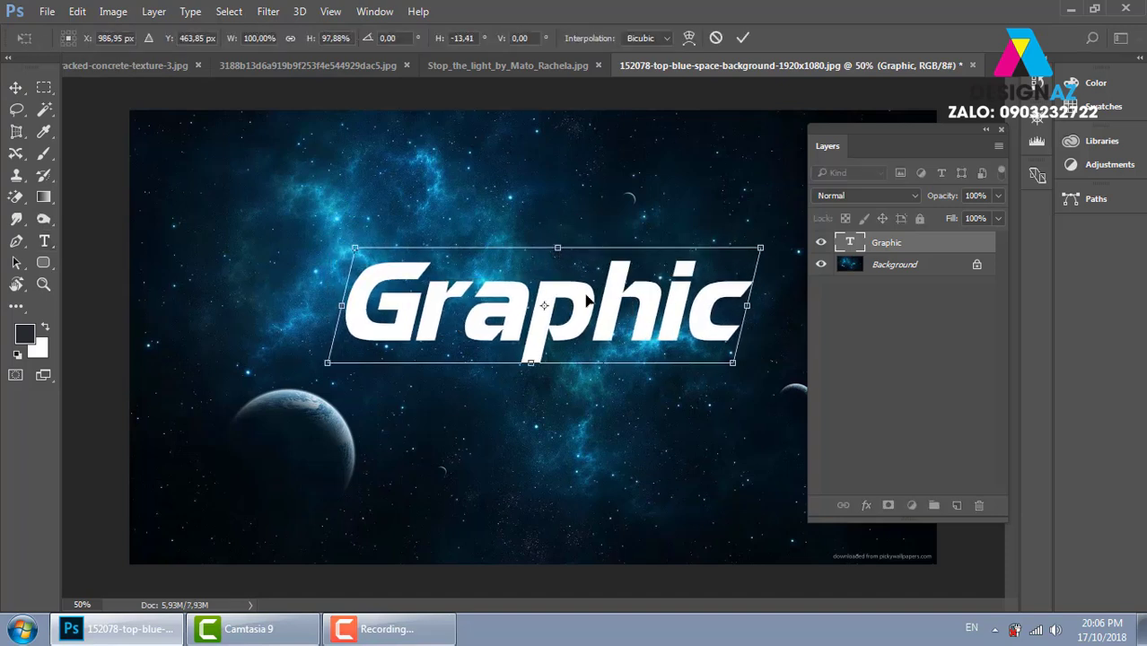
key(ctrl+z)
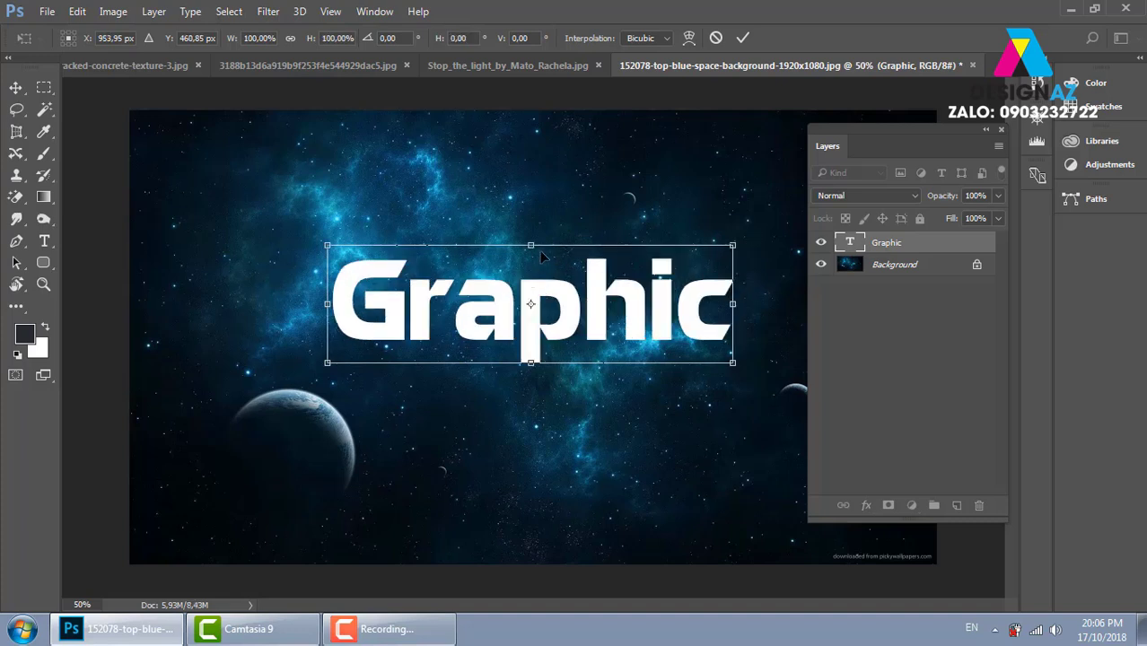
Change the title's font to UTM Avo Bold and nudge it up slightly.
key(t)
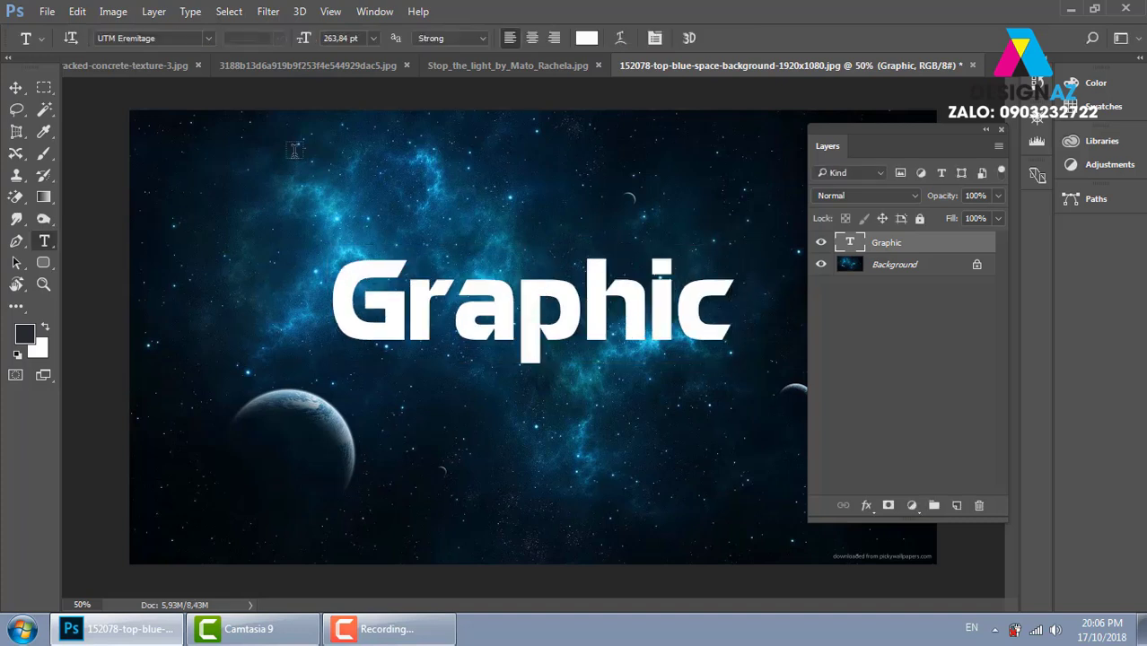
click(168, 37)
key(BackSpace)
text(tm)
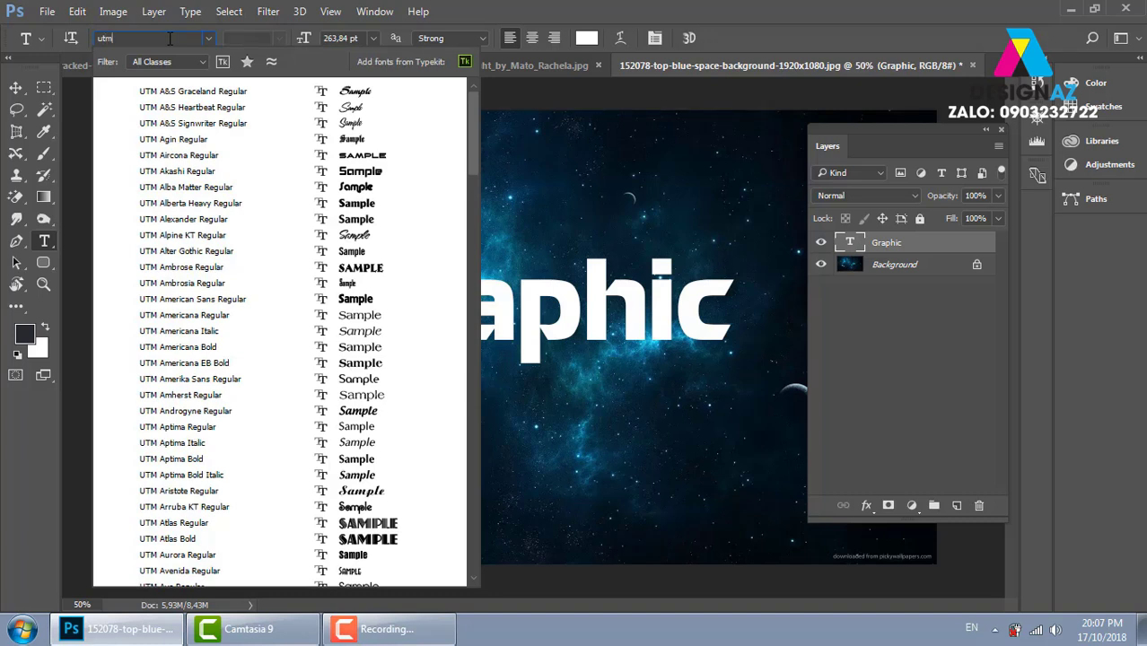
text( av)
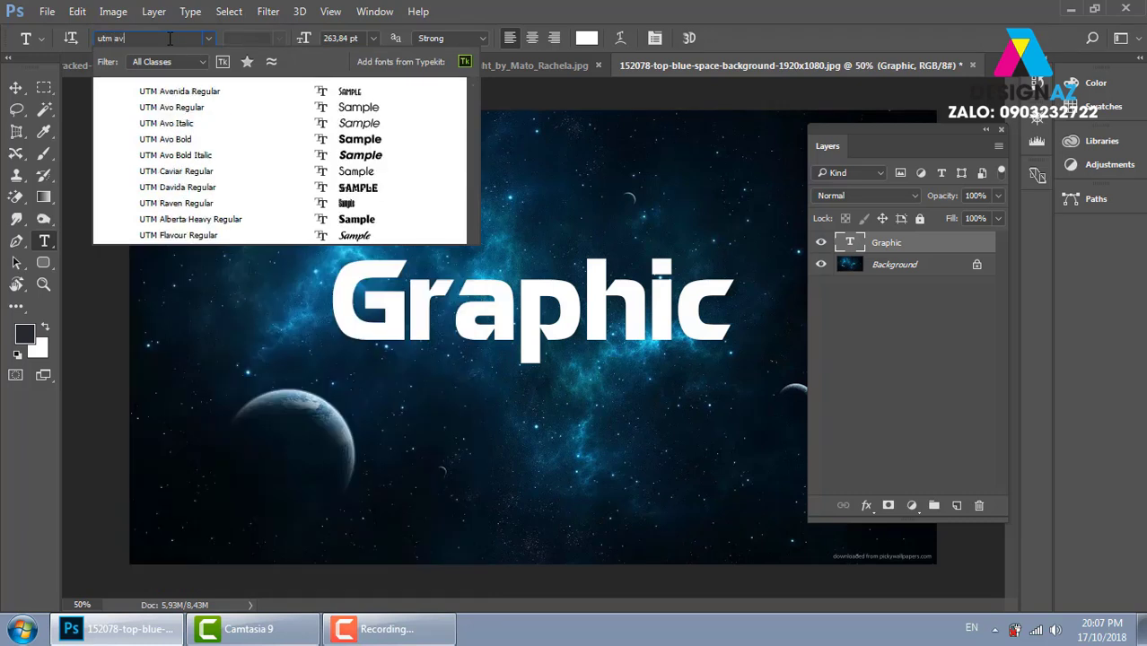
text(o)
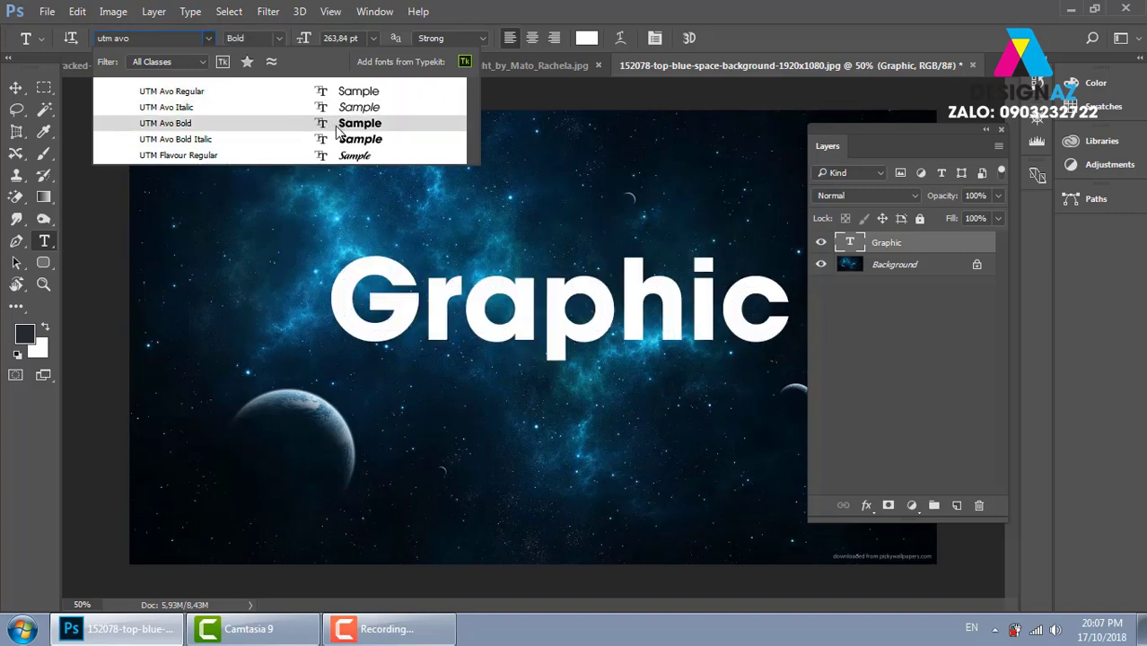
click(335, 125)
click(15, 87)
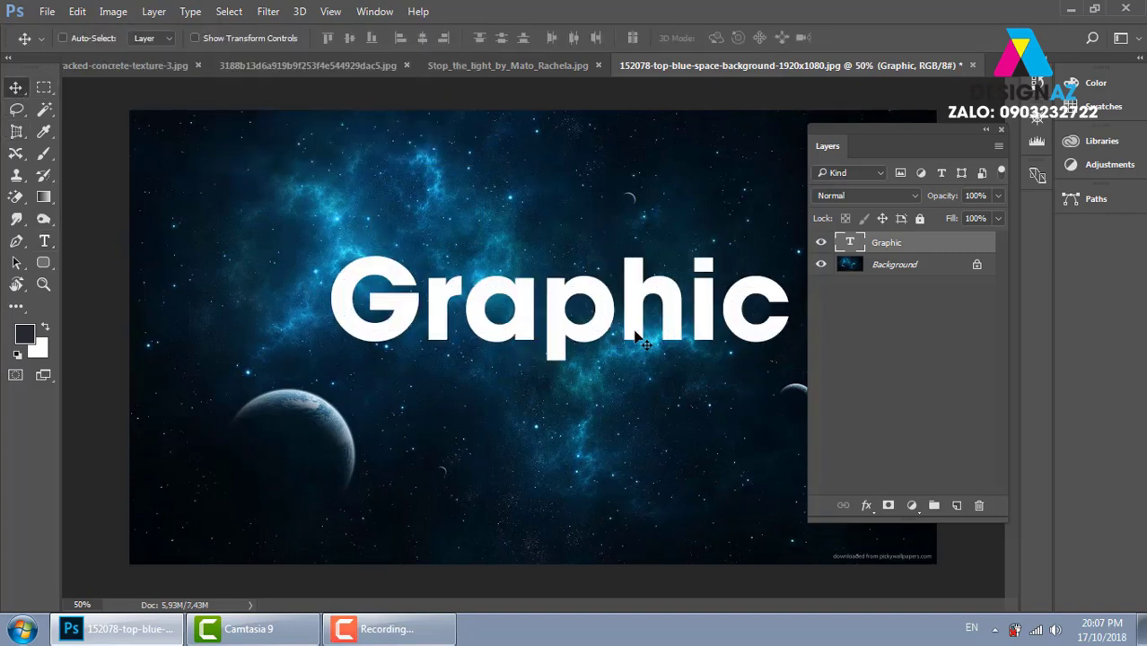
drag(595, 316, 596, 291)
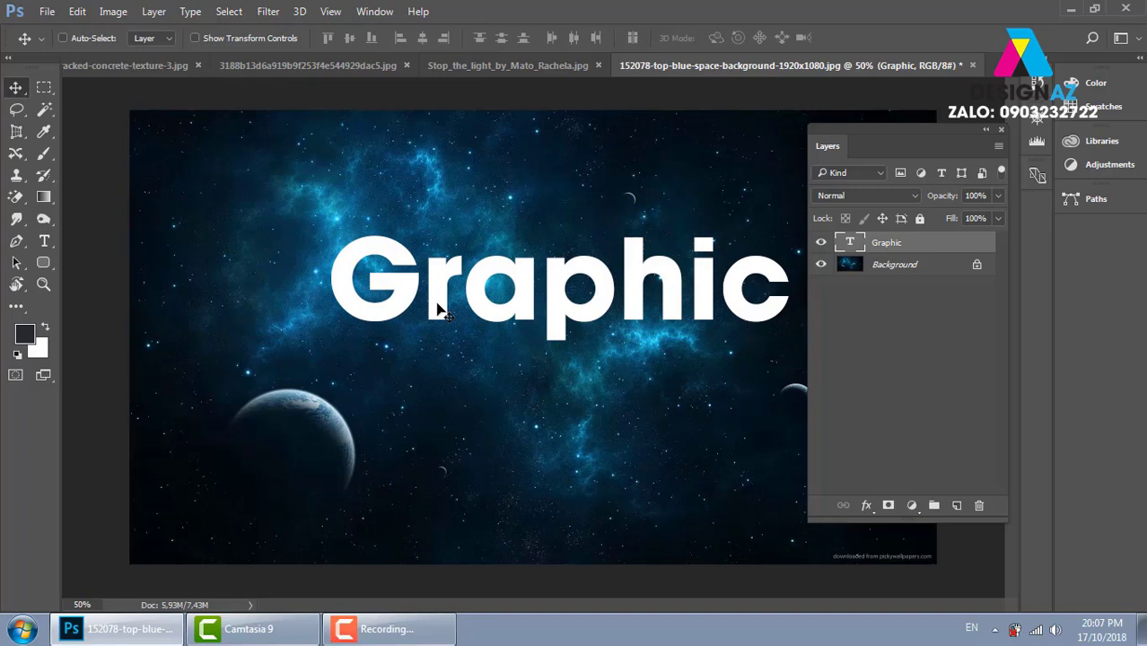
Tighten the title's letter spacing and recentre it on the space background.
key(t)
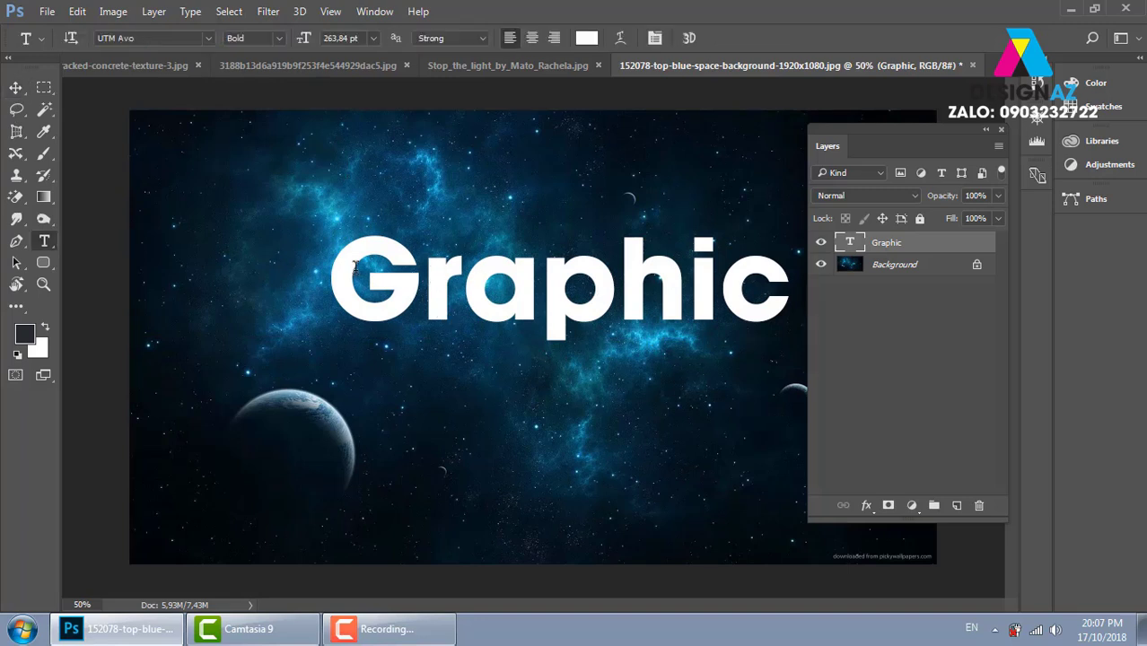
click(15, 87)
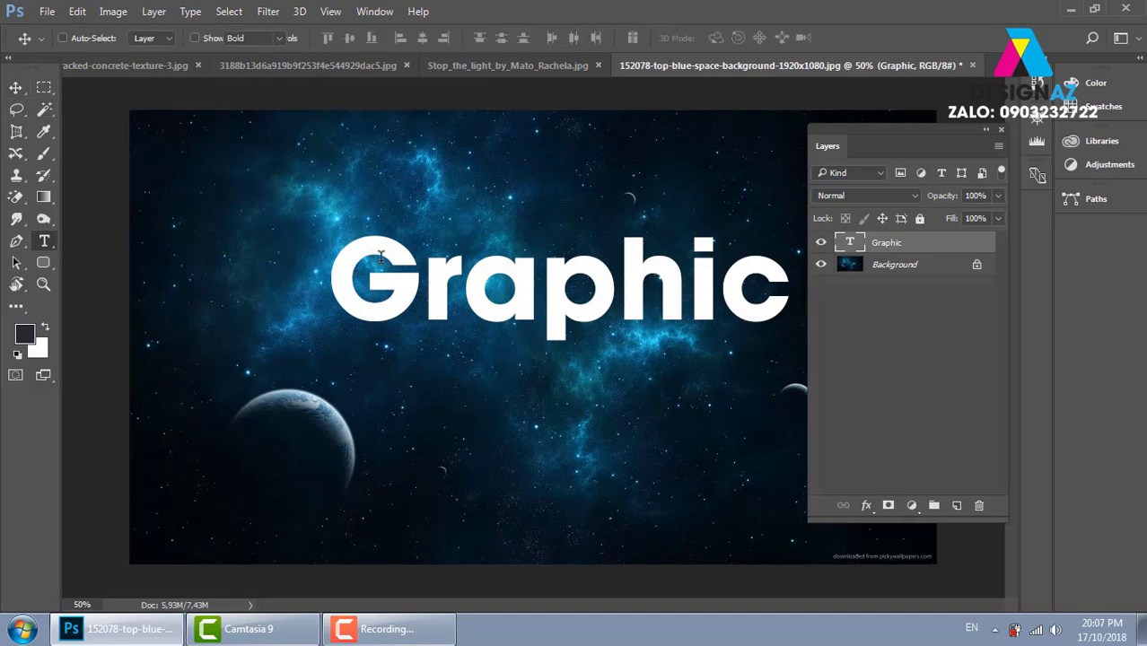
key(t)
click(429, 299)
key(ctrl+a)
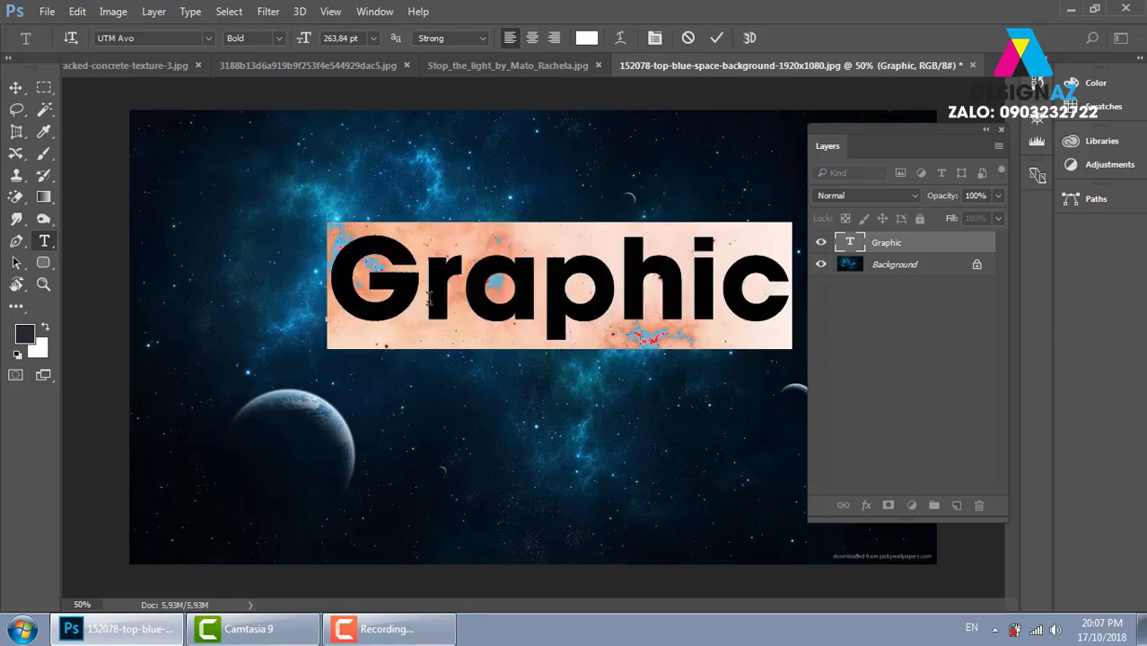
key(alt+Left)
key(alt+Left)
key(alt+Left)
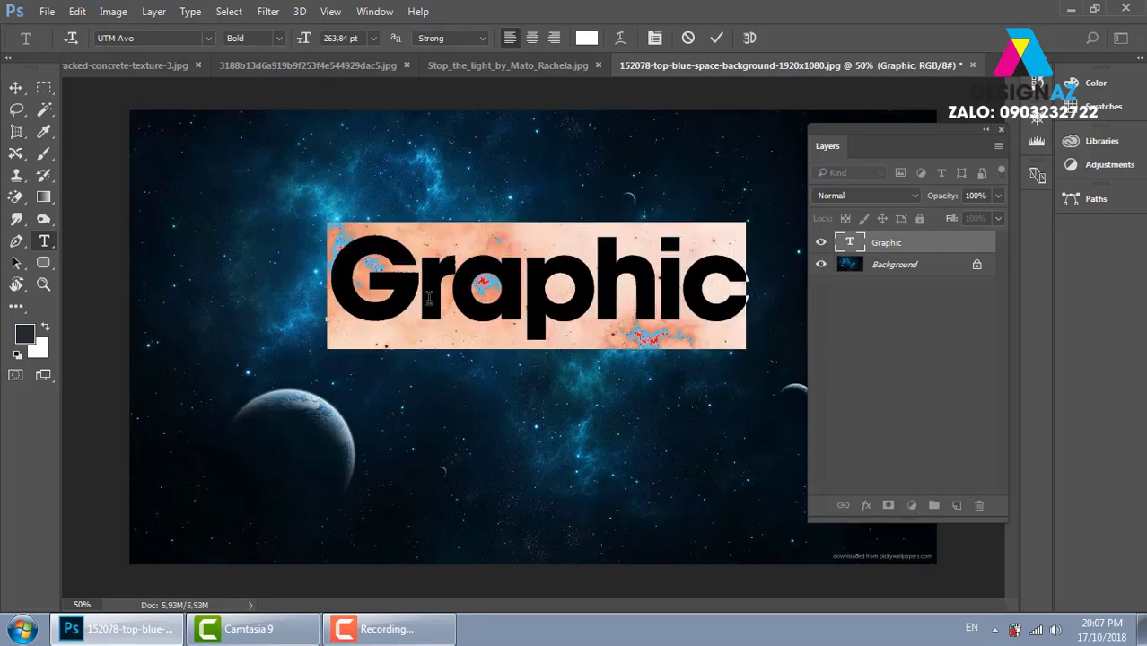
click(15, 87)
drag(597, 301, 613, 318)
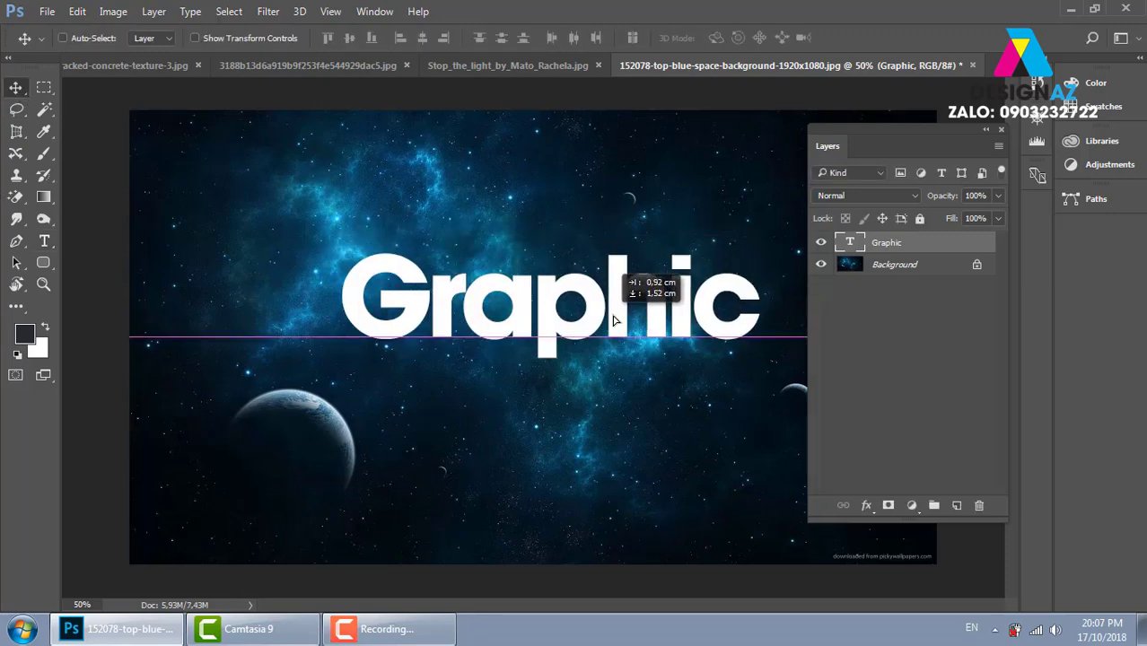
Set the Graphic title's text colour to orange #ffa800.
key(t)
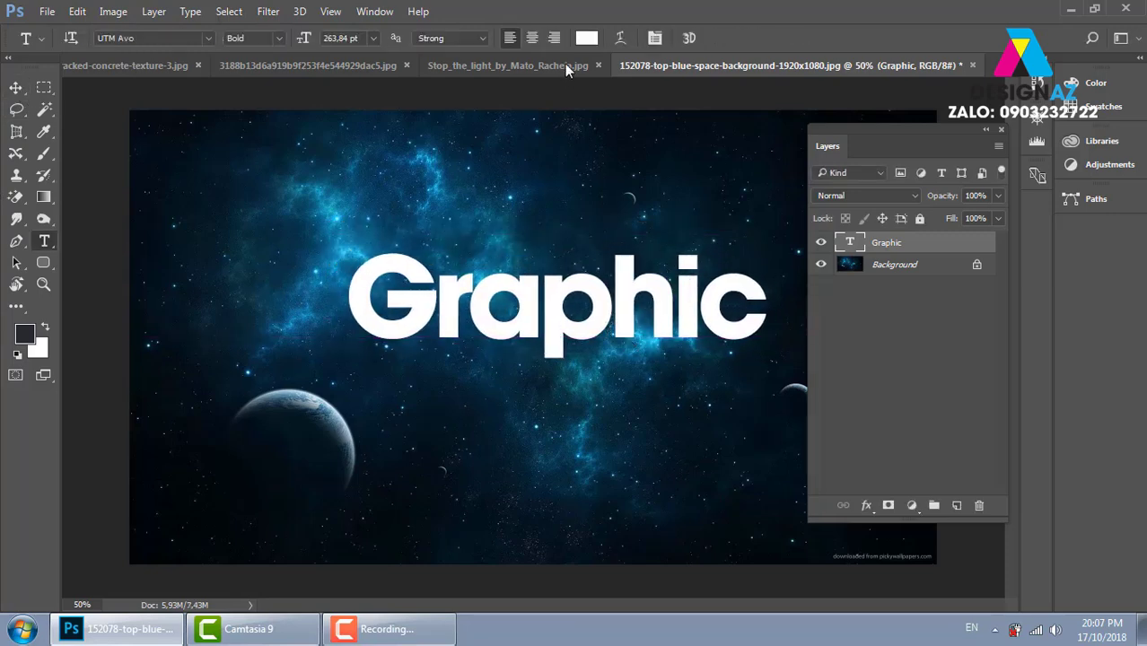
click(586, 39)
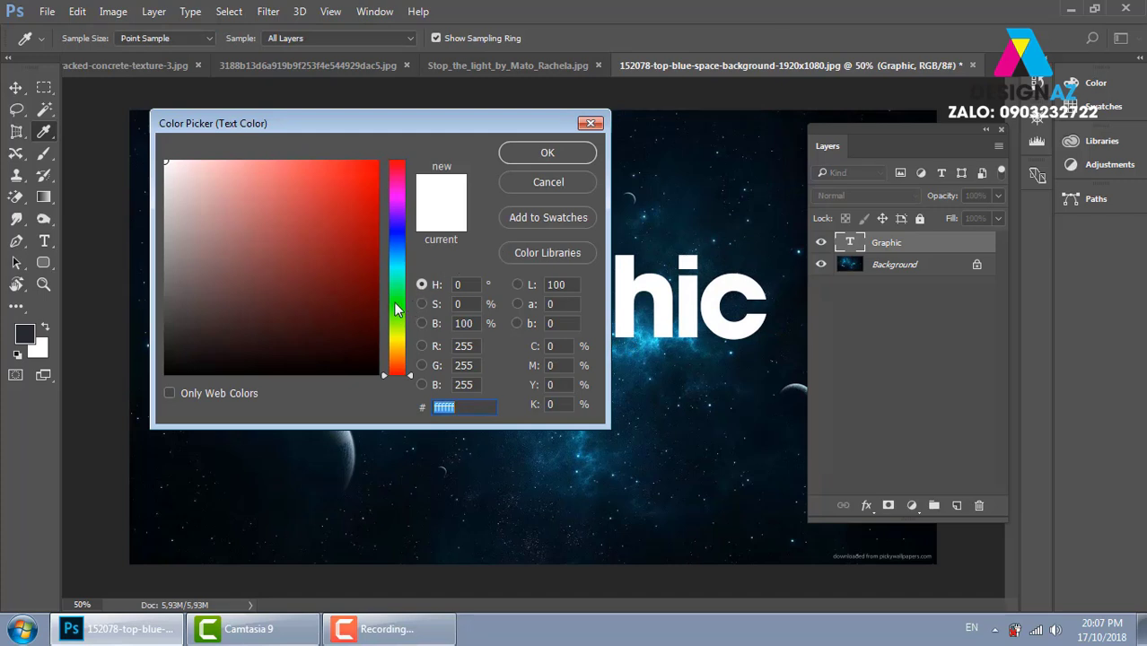
drag(397, 339, 410, 358)
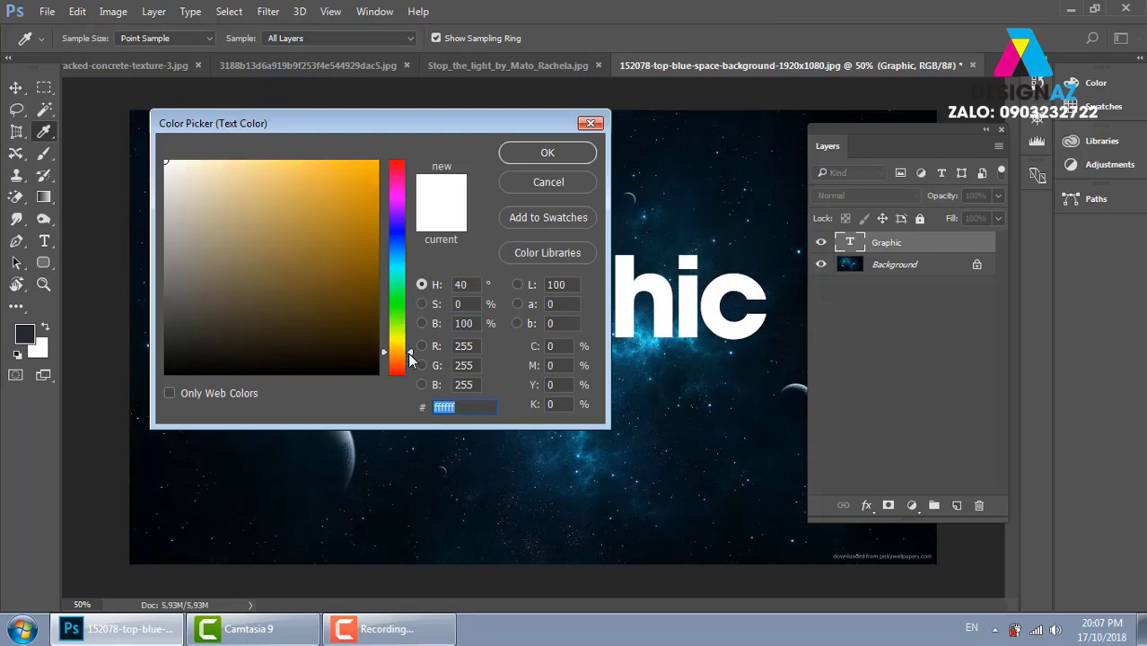
click(370, 179)
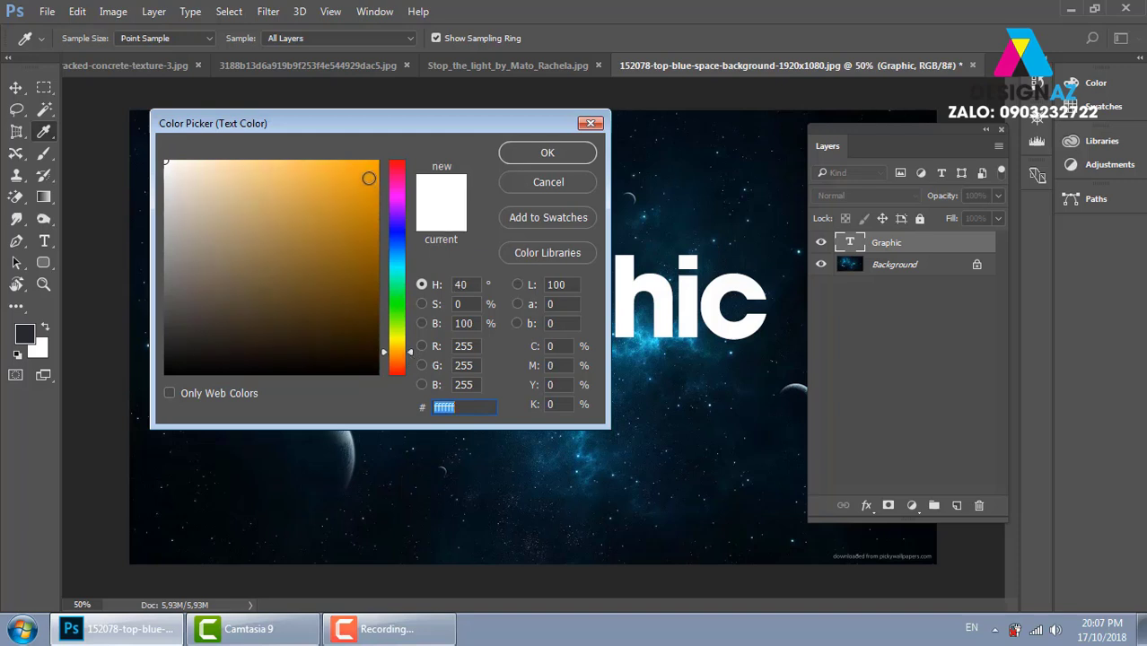
click(567, 157)
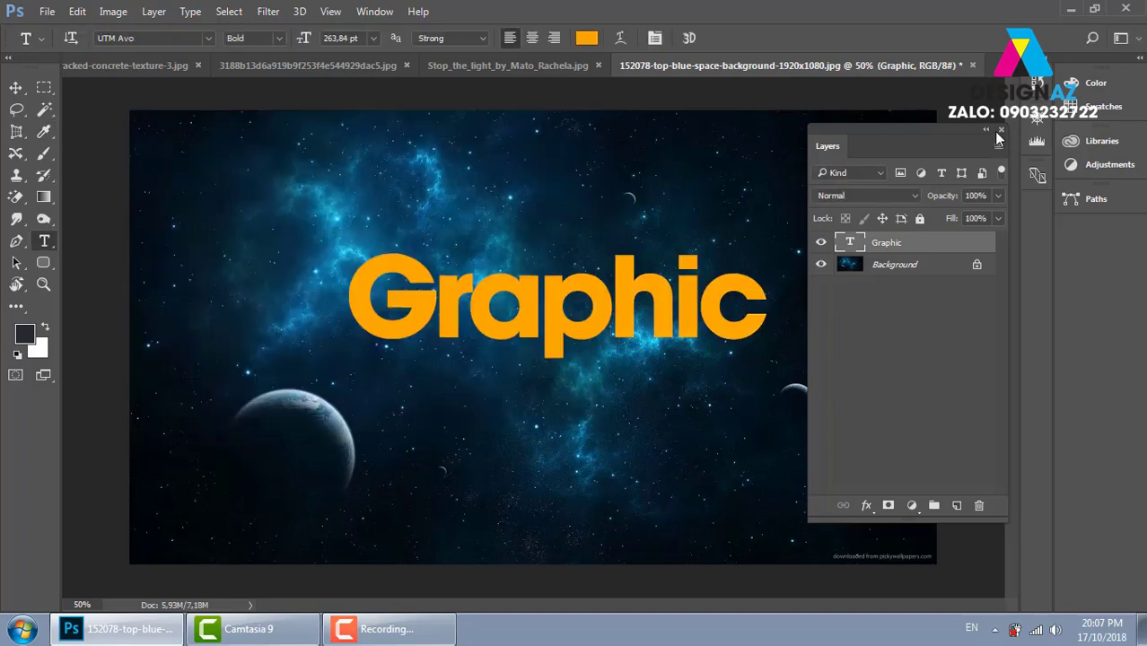
click(1014, 275)
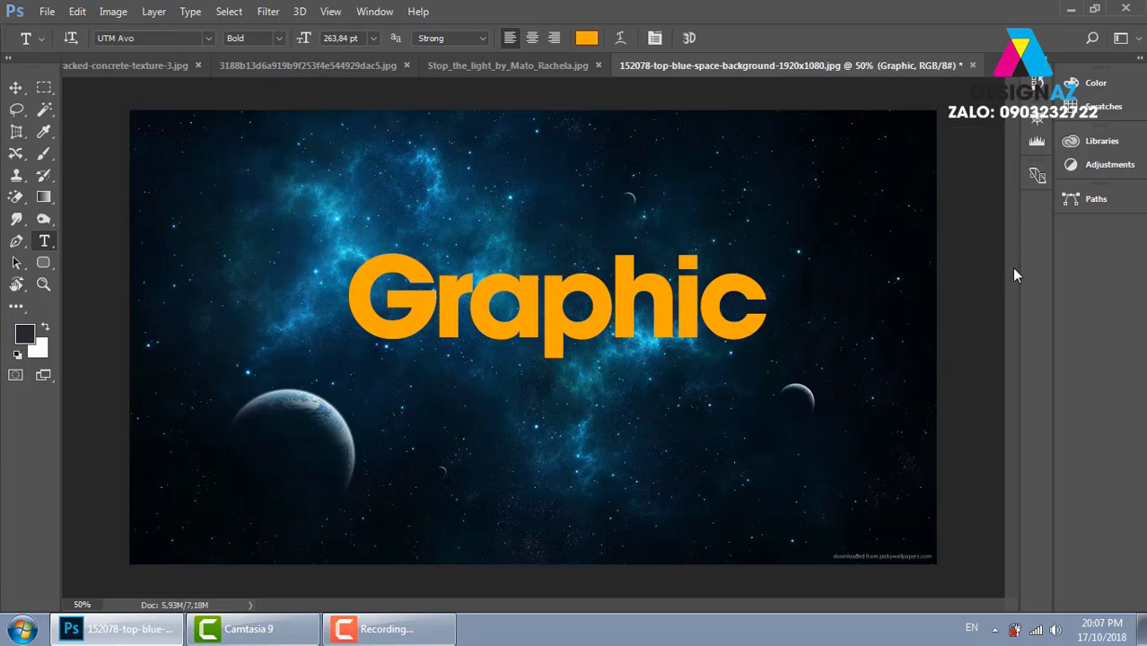
key(F7)
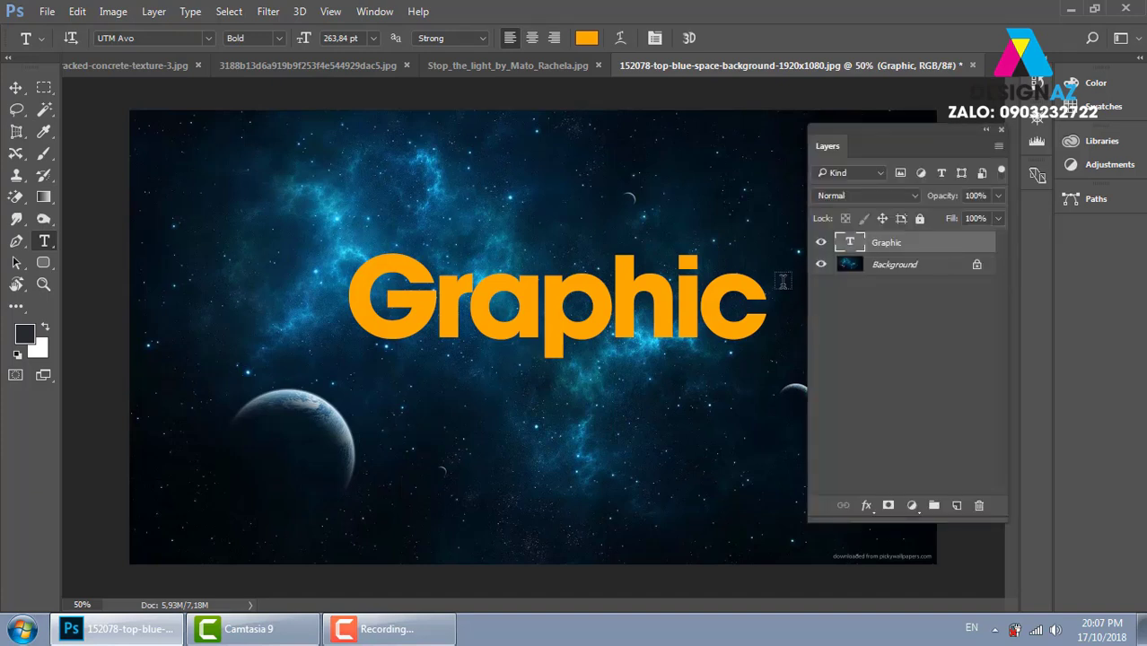
click(15, 87)
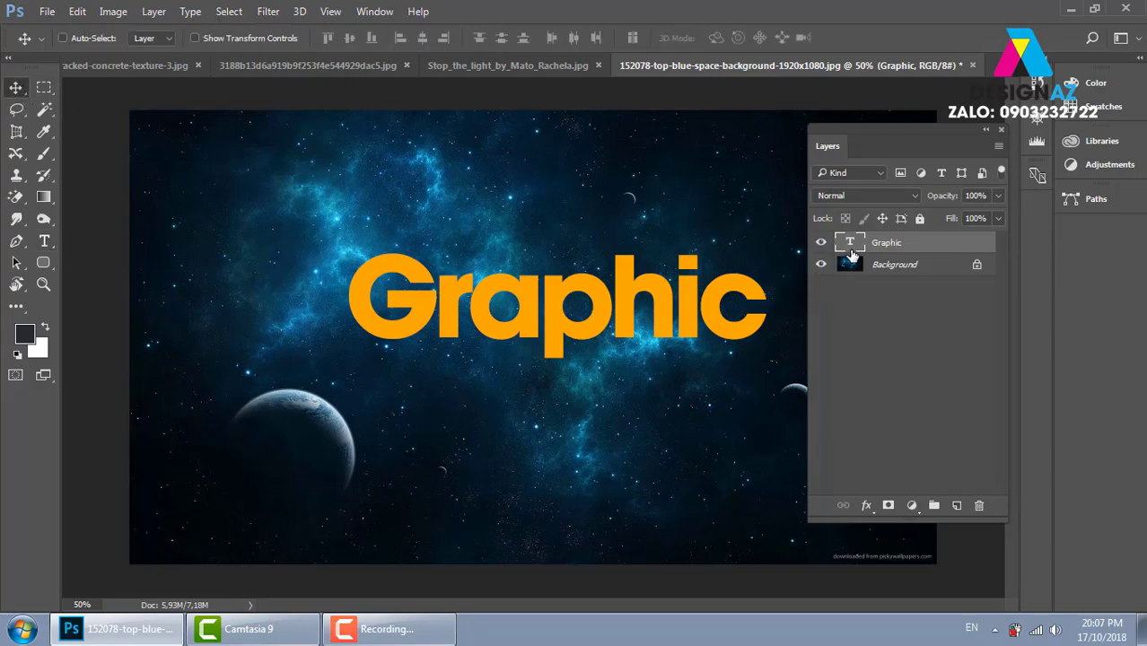
Rasterize the Graphic type layer into a pixel layer.
right_click(944, 251)
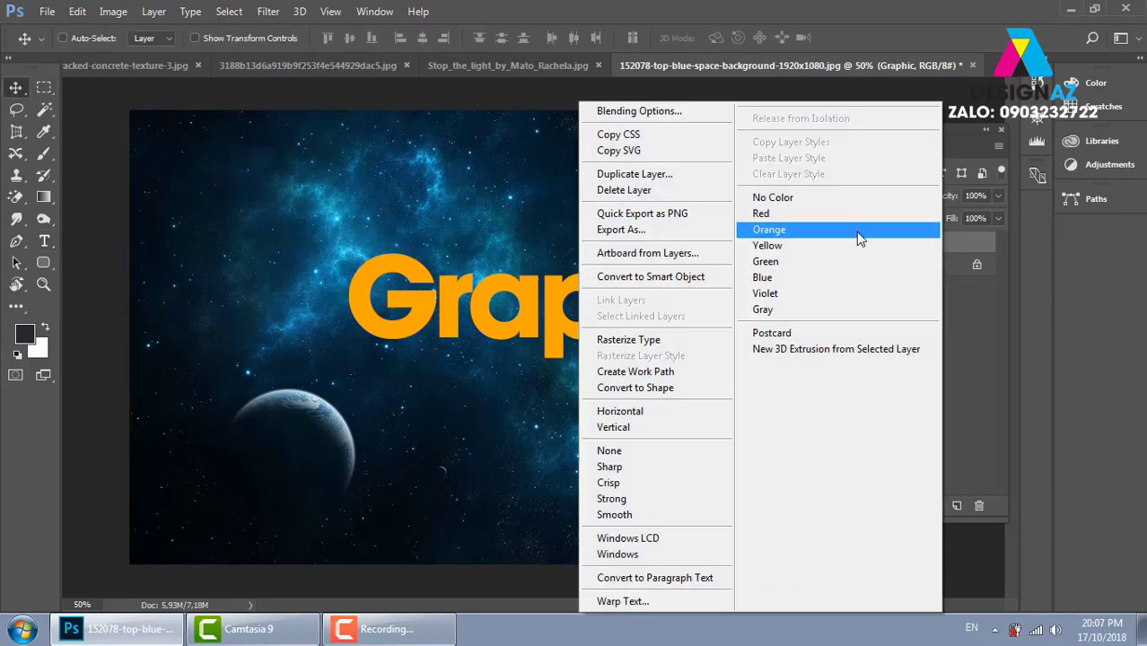
click(648, 341)
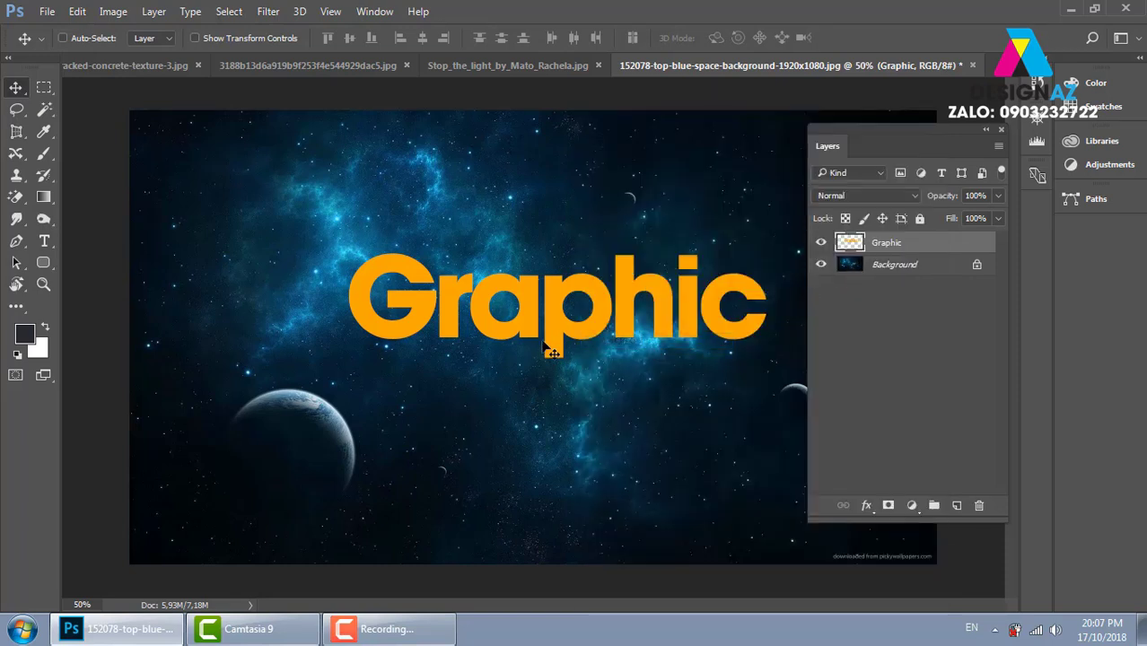
key(p)
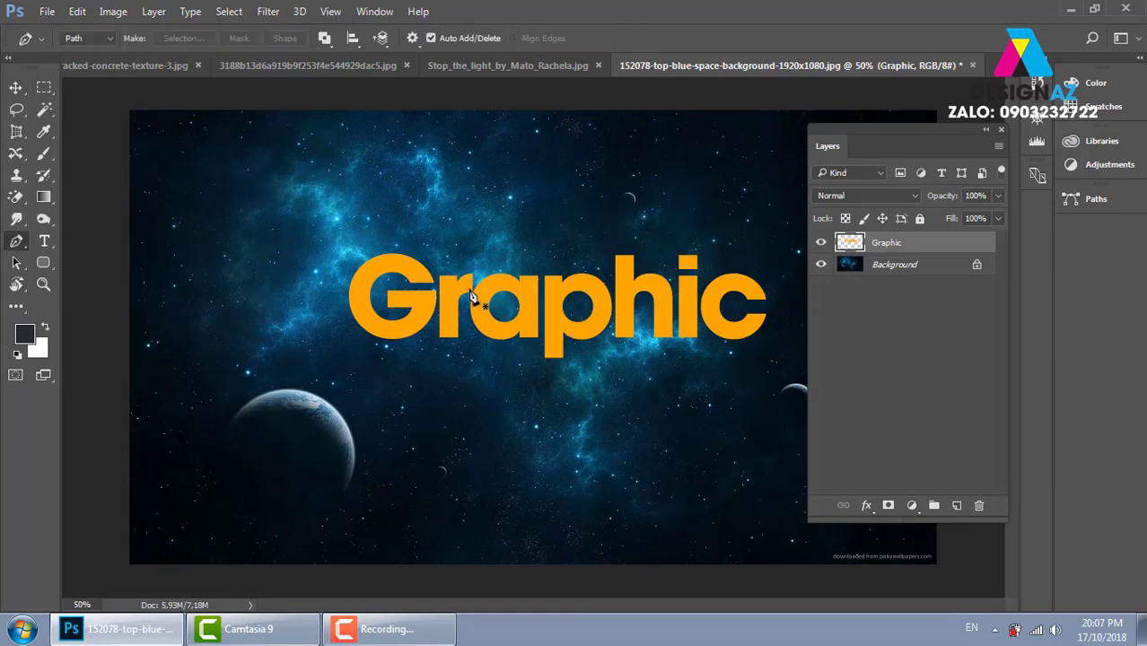
Draw a closed diagonal Pen path around the left part of the Graphic letters.
click(639, 165)
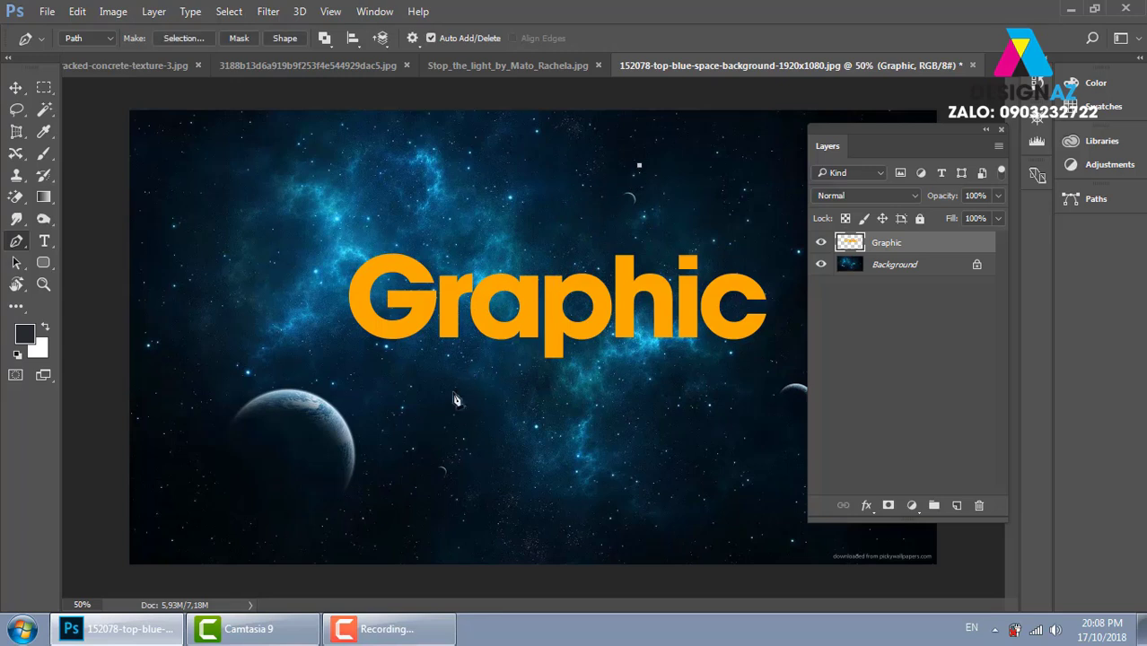
click(434, 416)
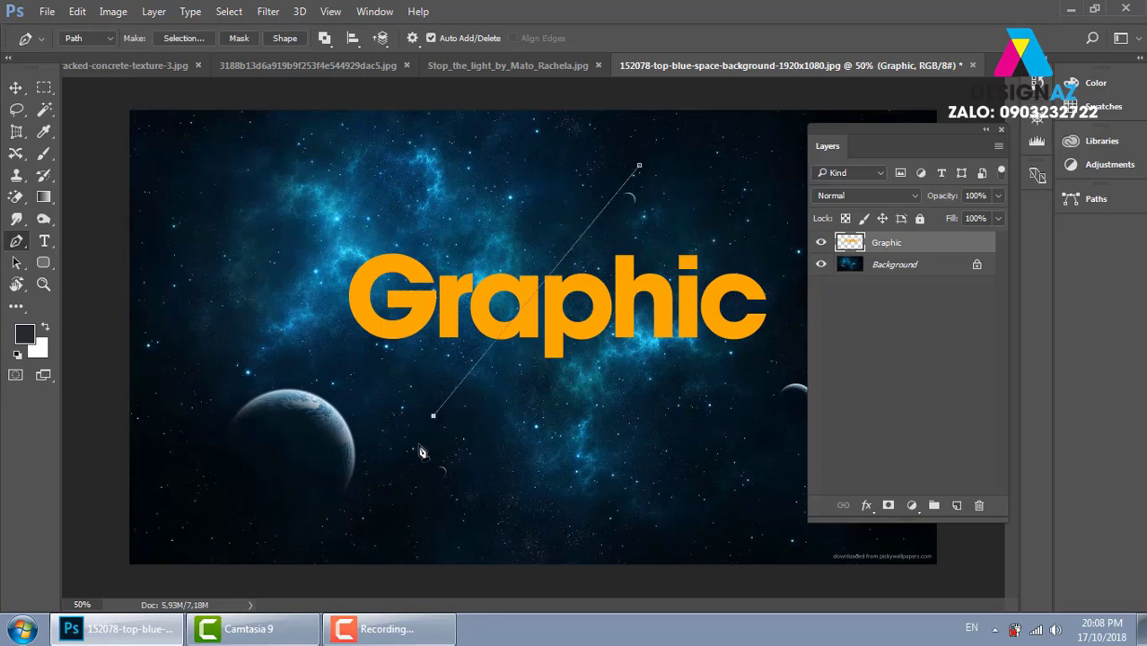
click(227, 402)
click(168, 196)
click(393, 156)
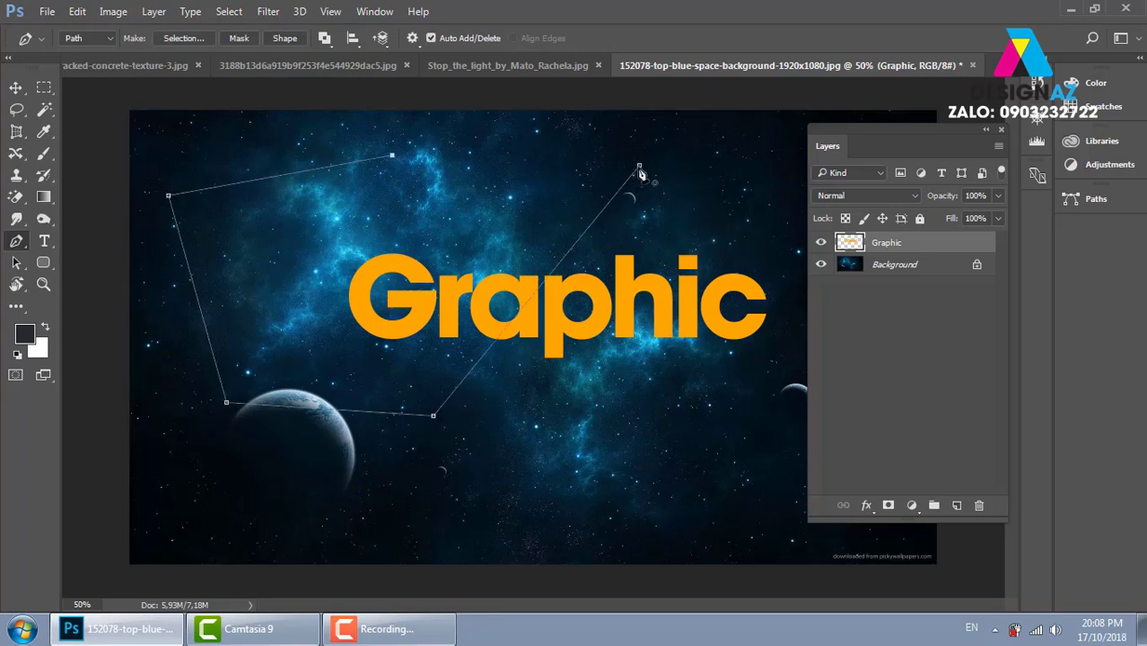
click(639, 165)
drag(639, 165, 628, 165)
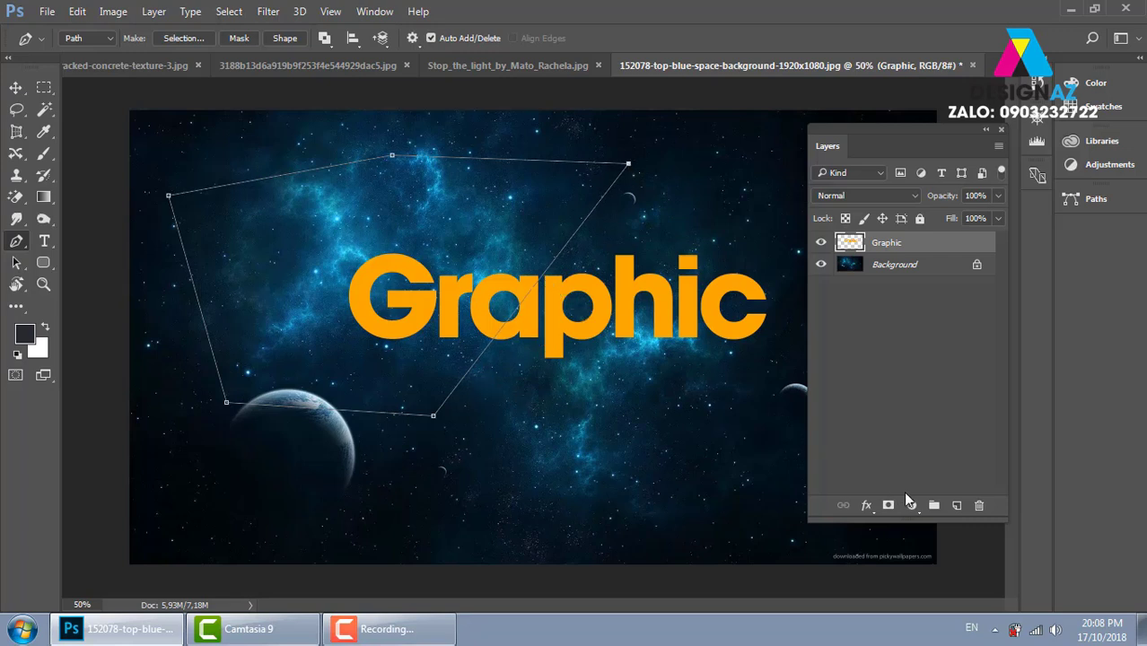
Turn the path into a selection, cut those letters from Graphic and paste them onto Layer 1.
key(ctrl+Return)
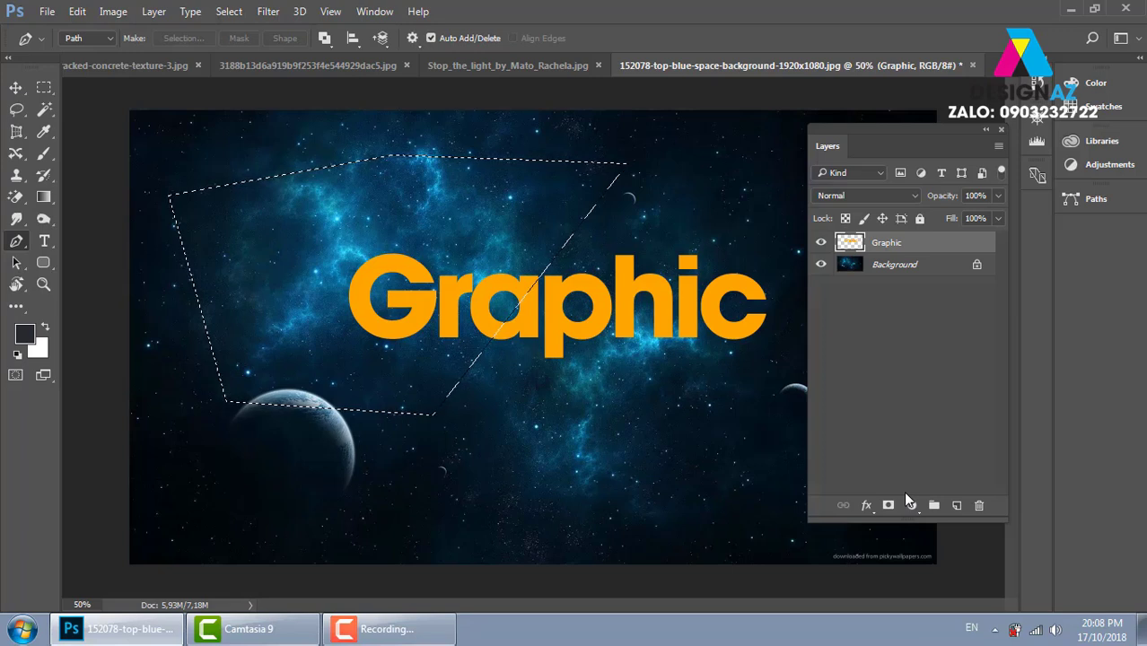
key(Delete)
key(ctrl+d)
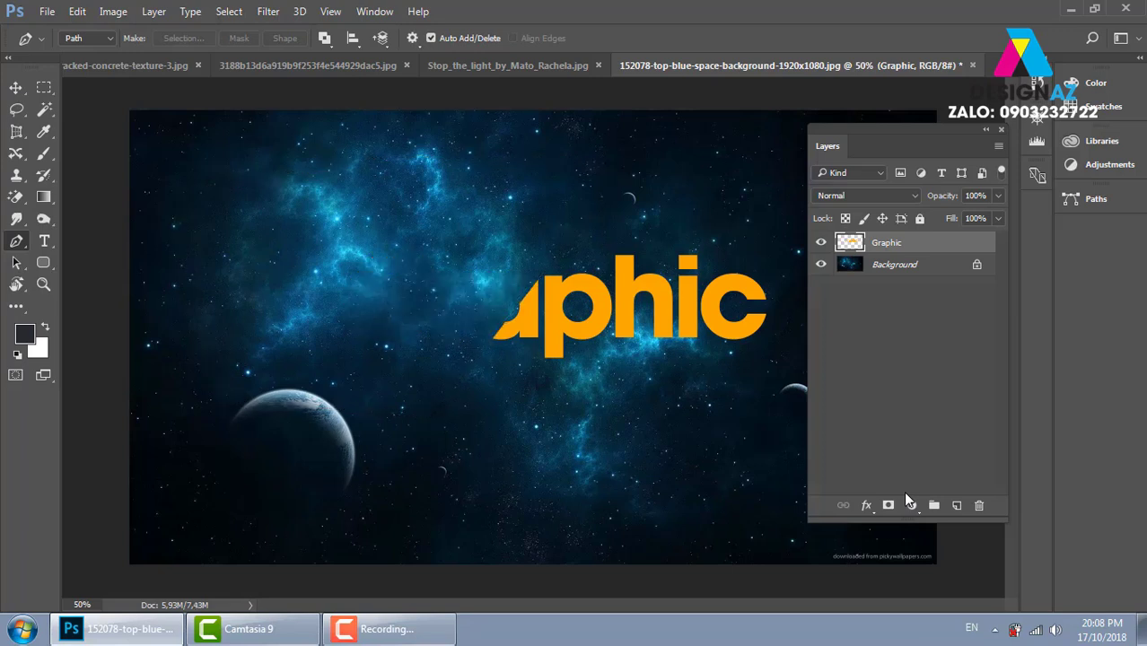
key(ctrl+v)
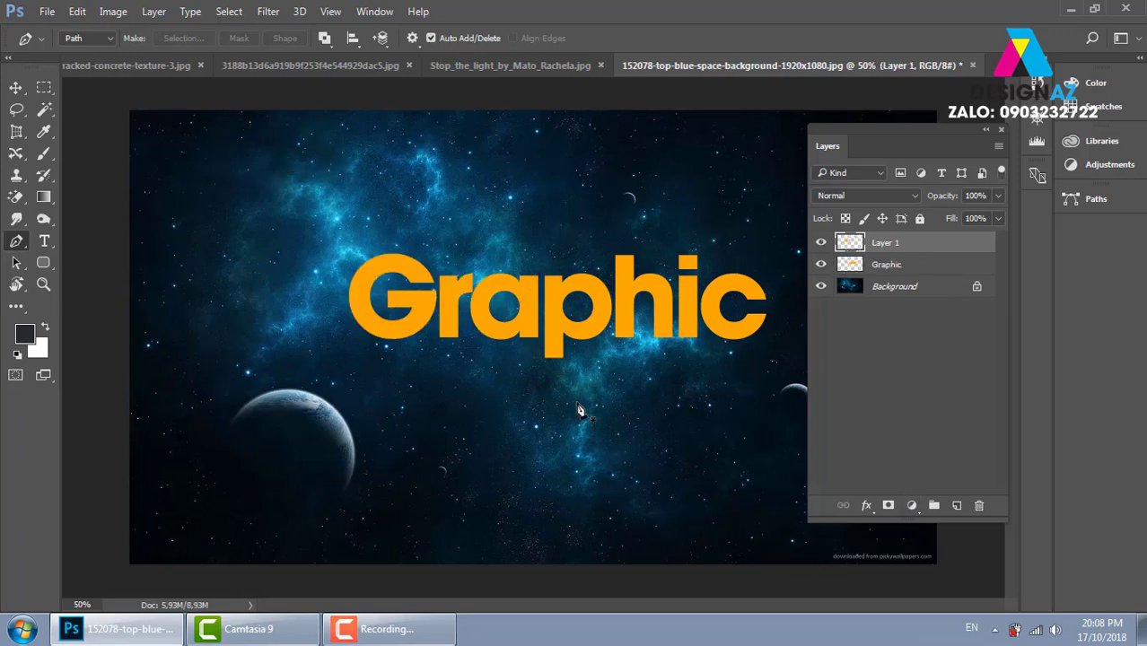
Lock Layer 1's transparent pixels and fill its left letters with white.
click(16, 87)
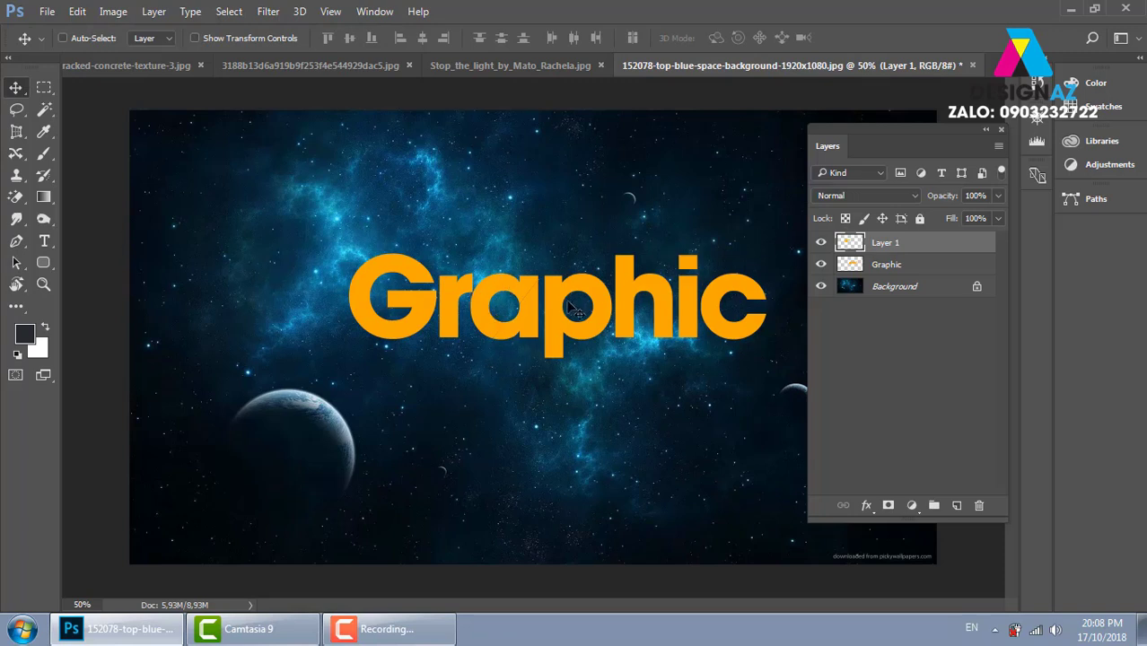
click(847, 220)
key(ctrl+BackSpace)
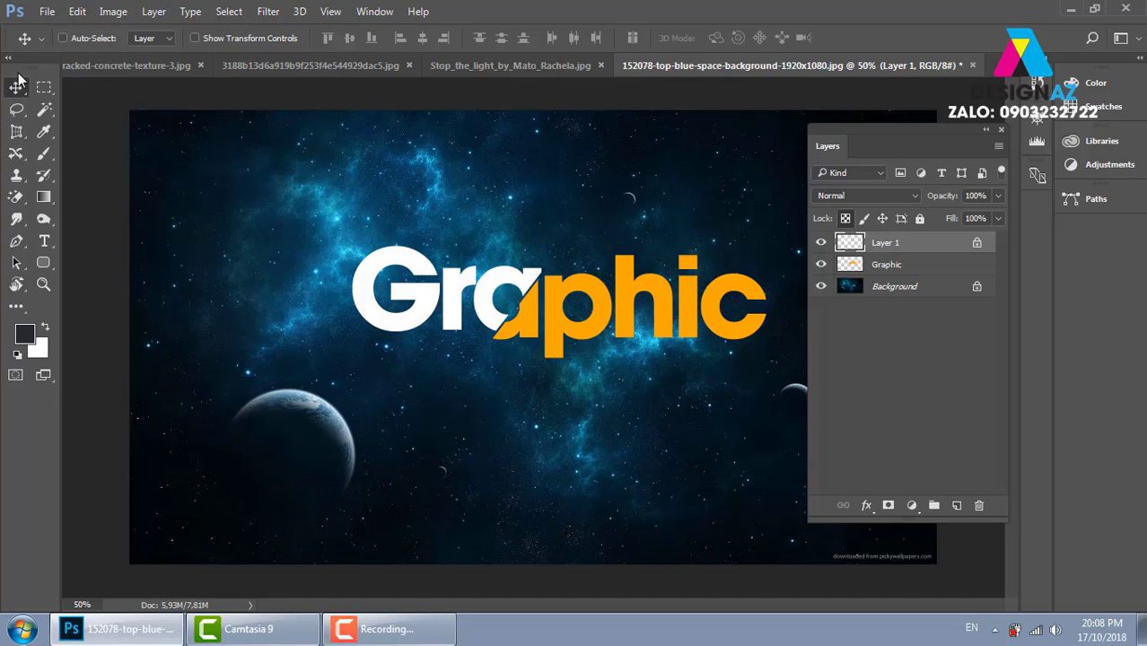
On a new Layer 2, fill a feathered tall narrow oval across 'Gra' with a dark colour.
right_click(44, 93)
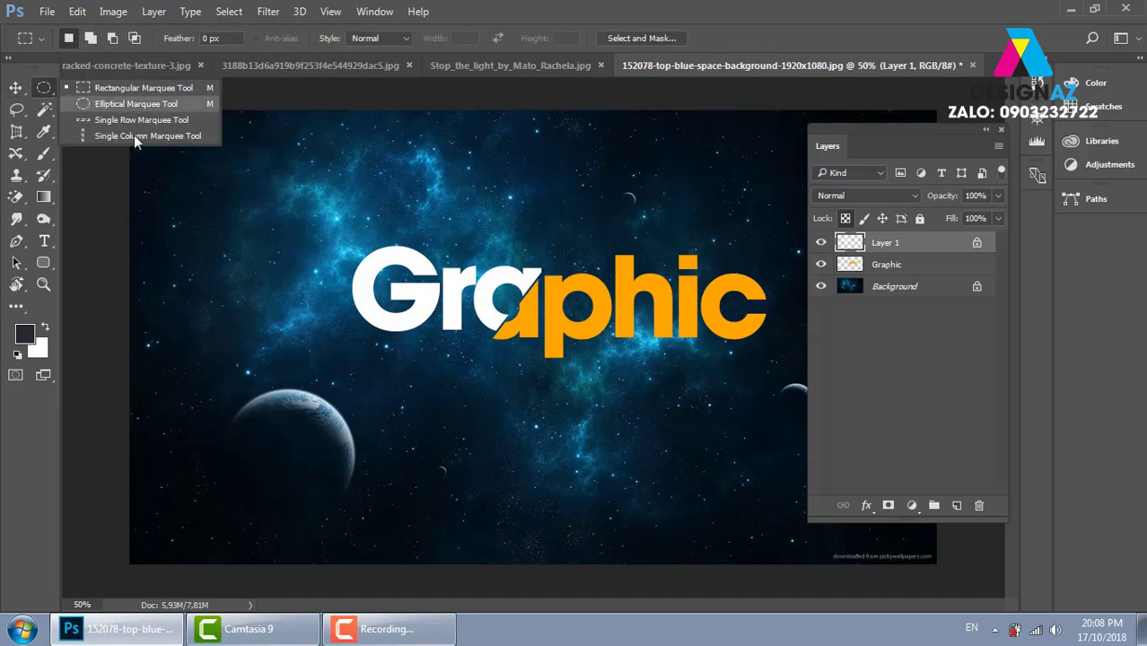
click(108, 107)
drag(446, 148, 468, 436)
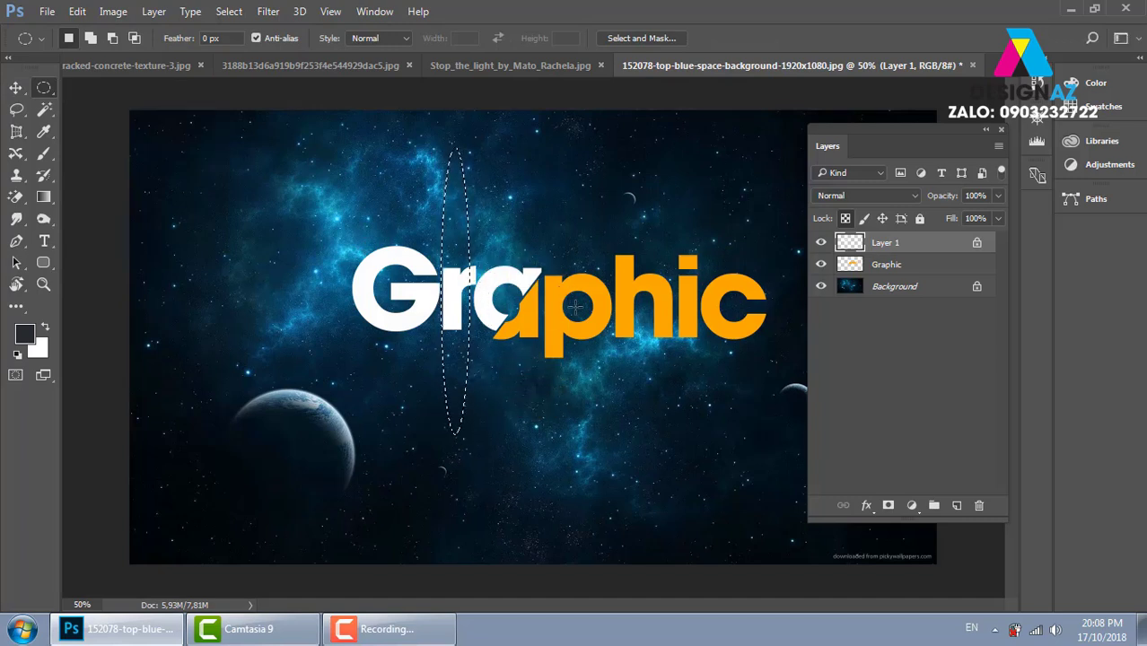
key(ctrl+d)
drag(440, 178, 487, 471)
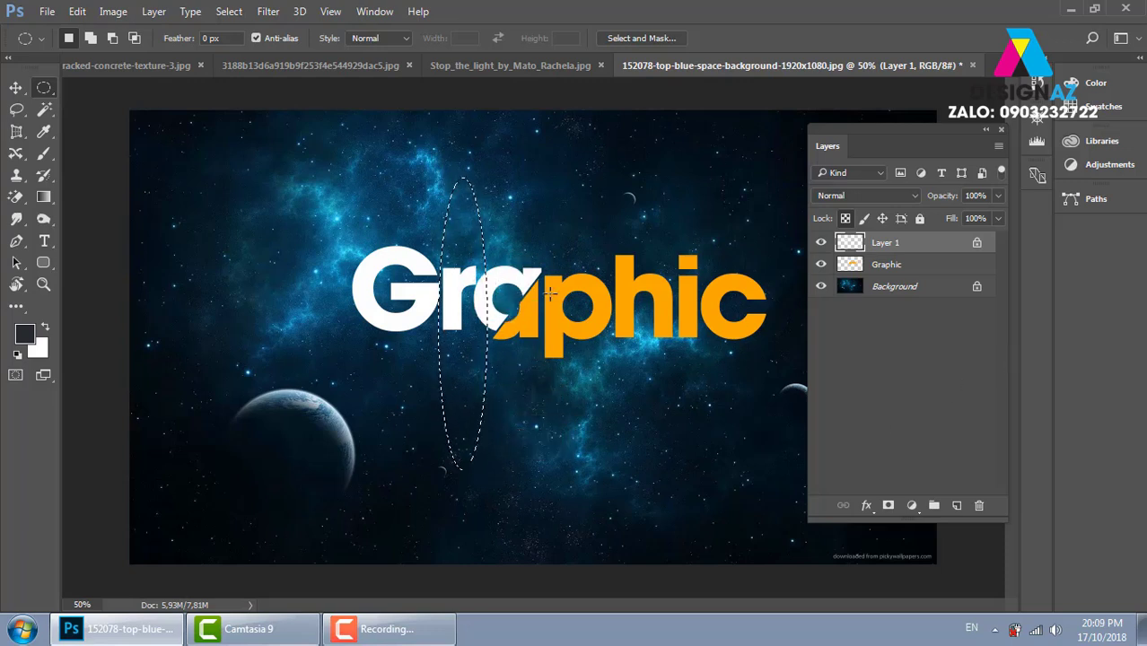
click(956, 506)
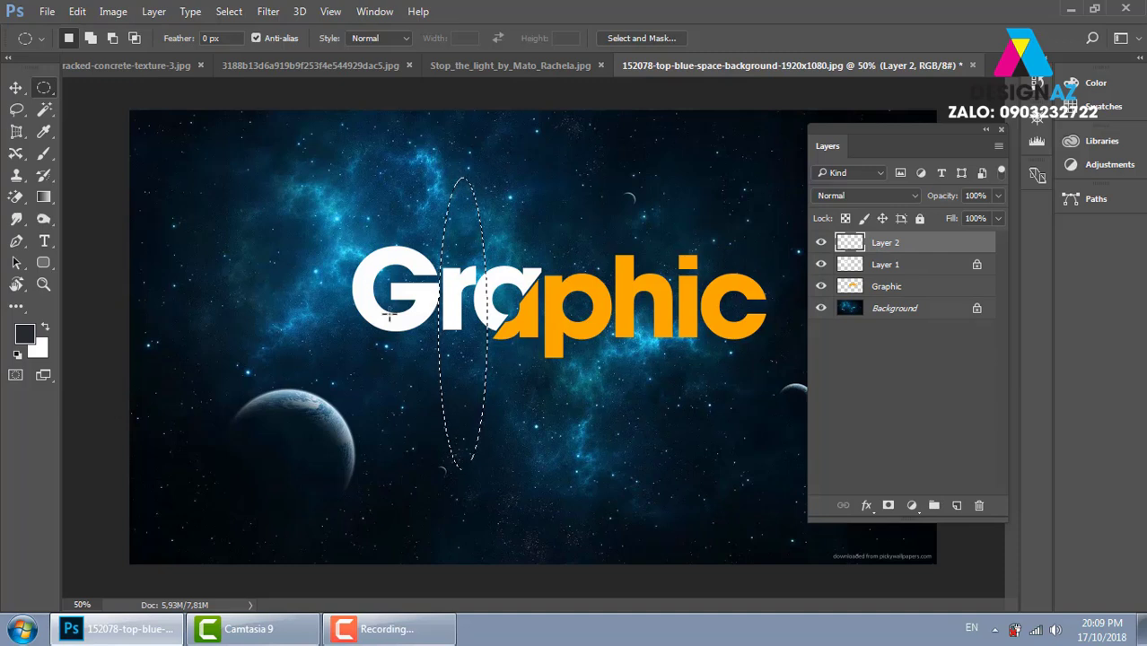
key(shift+F6)
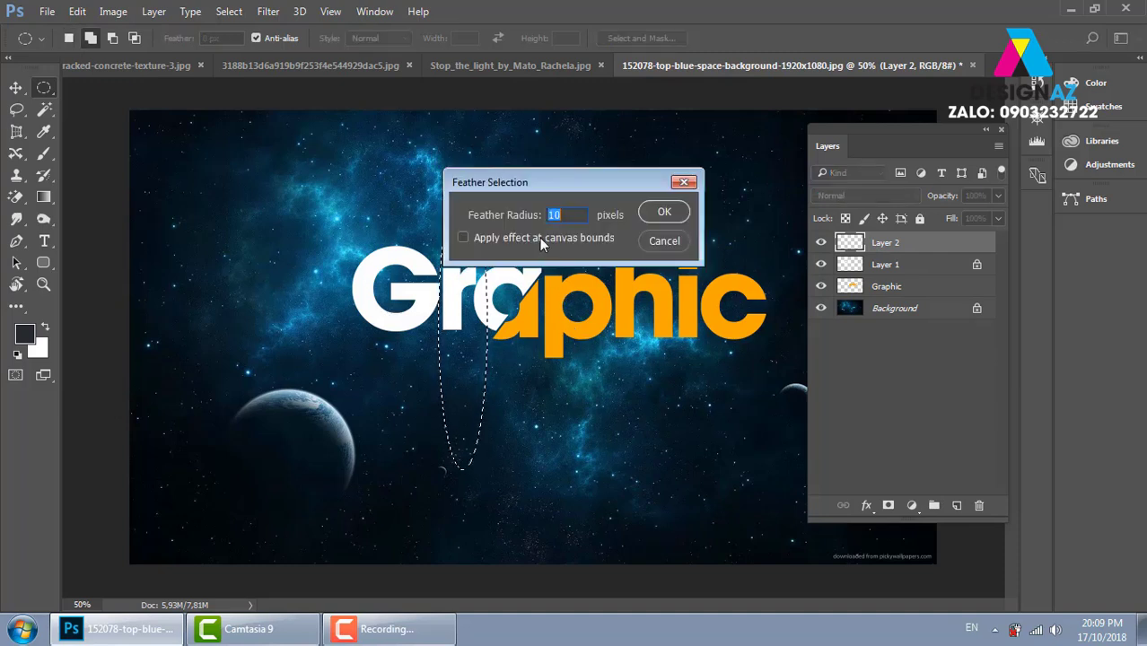
key(Return)
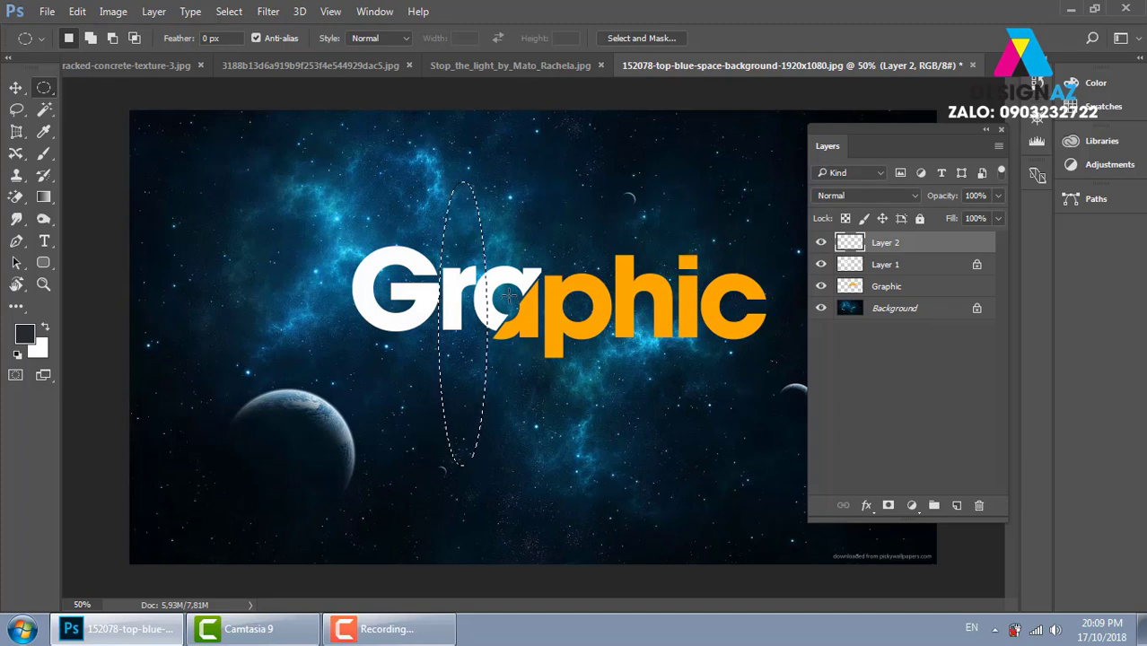
key(alt+BackSpace)
Refill the oval dark with a 3-pixel feather and move the shadow left toward the split.
key(ctrl+d)
key(v)
mouse_move(469, 336)
mouse_down()
mouse_move(383, 260)
mouse_move(501, 319)
mouse_up()
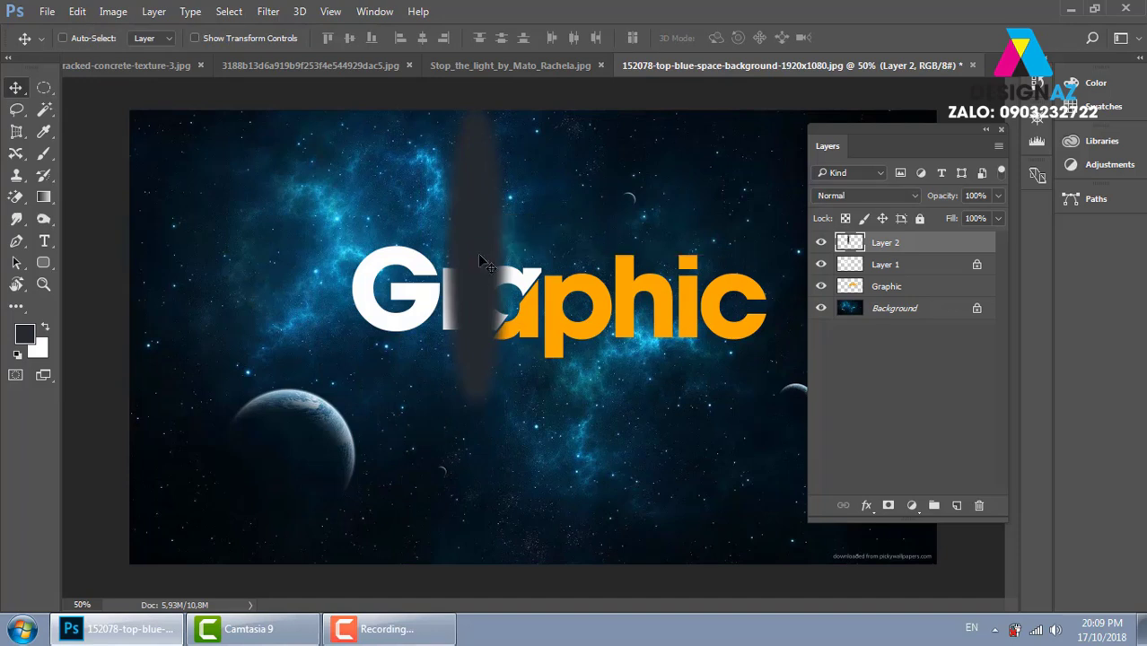
key(ctrl+shift+d)
key(Delete)
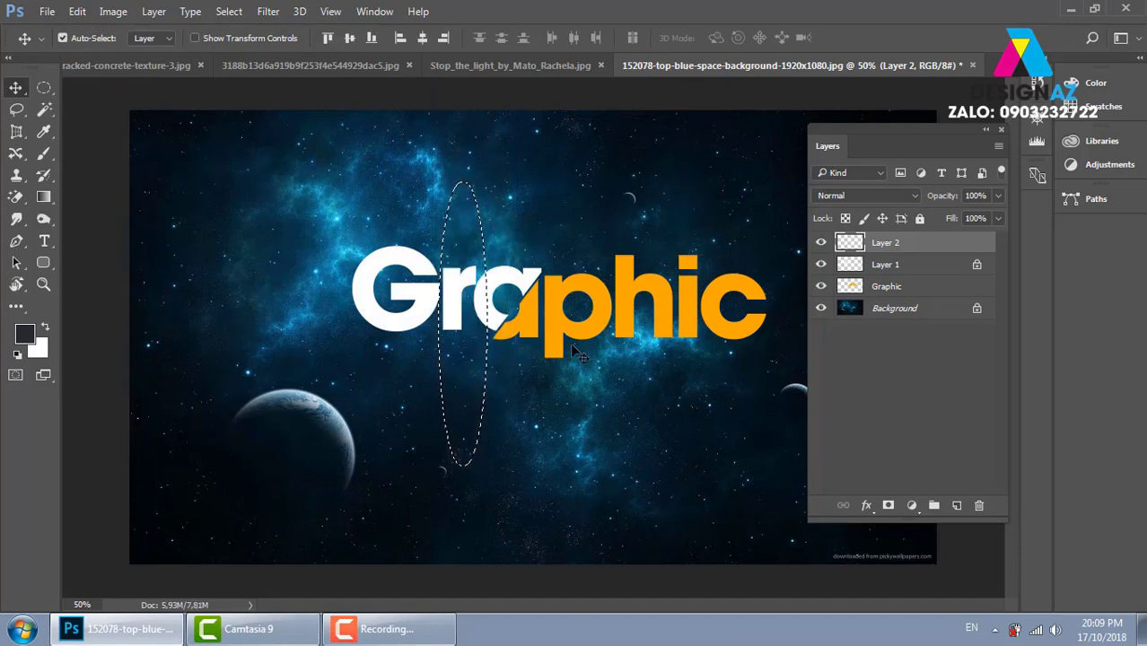
key(shift+F6)
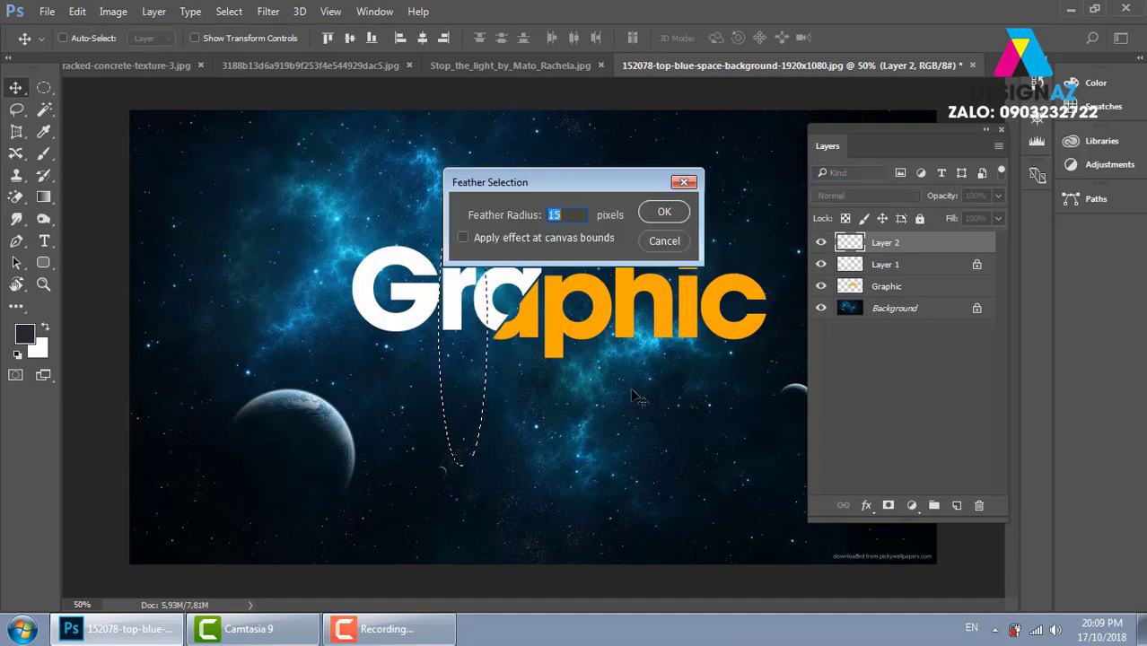
text(3)
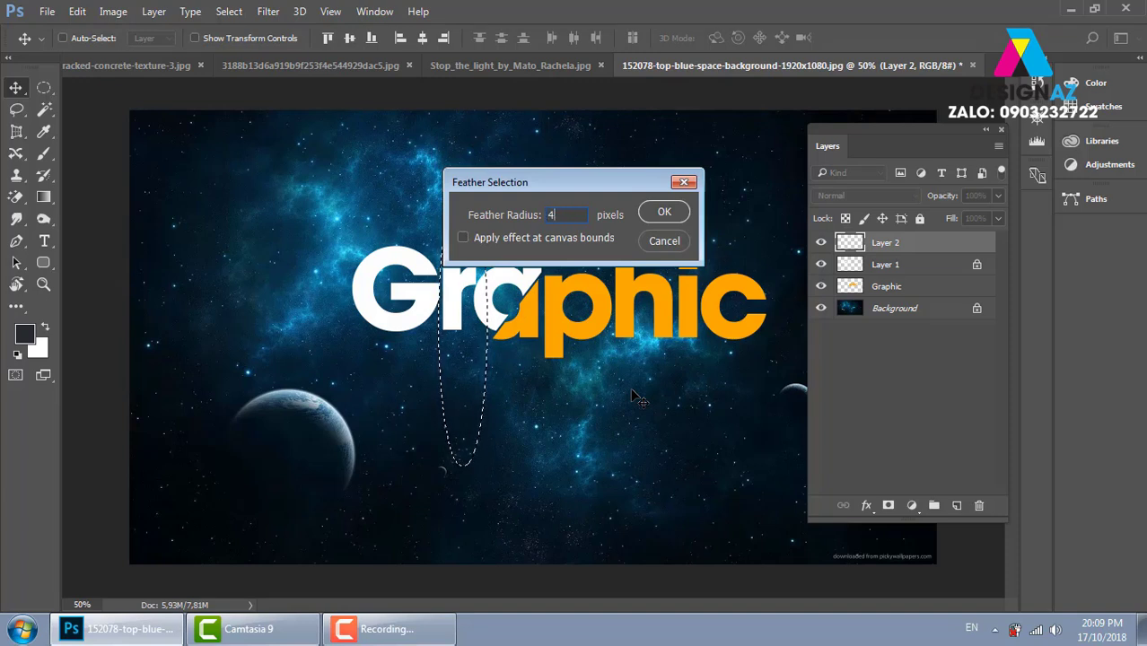
key(Return)
key(alt+BackSpace)
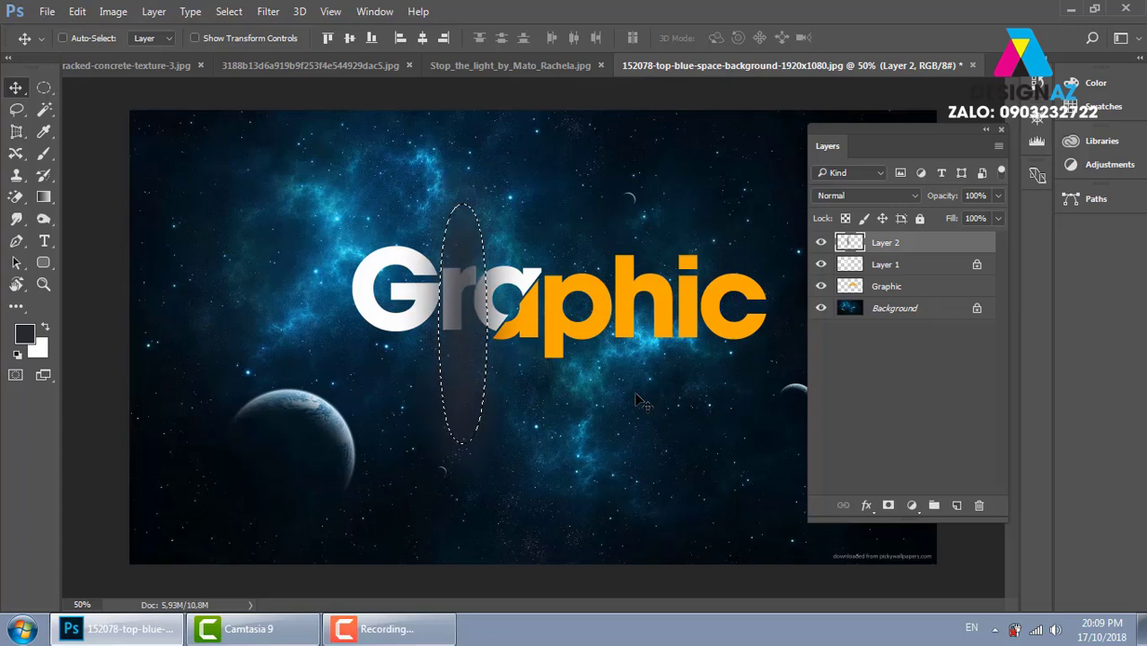
key(alt+BackSpace)
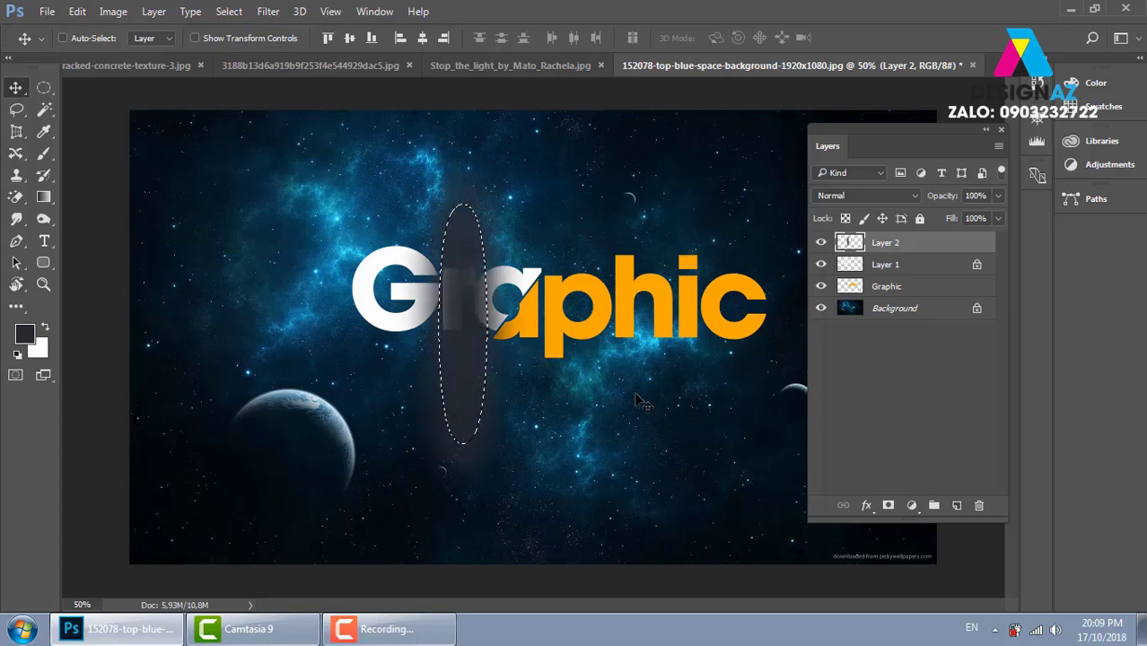
key(ctrl+d)
mouse_move(470, 358)
mouse_down()
mouse_move(397, 282)
mouse_move(473, 287)
mouse_move(364, 297)
mouse_move(437, 270)
mouse_up()
click(44, 91)
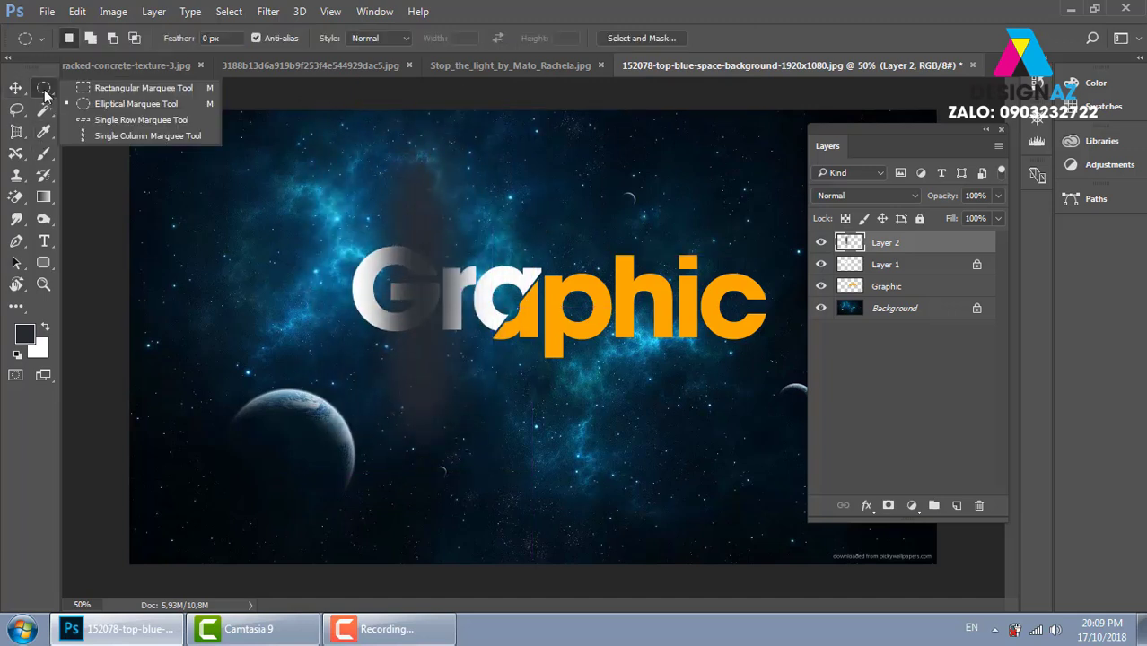
Delete the shadow inside a tall rectangular column over 'Gr', leaving a dark band nudged right.
click(114, 81)
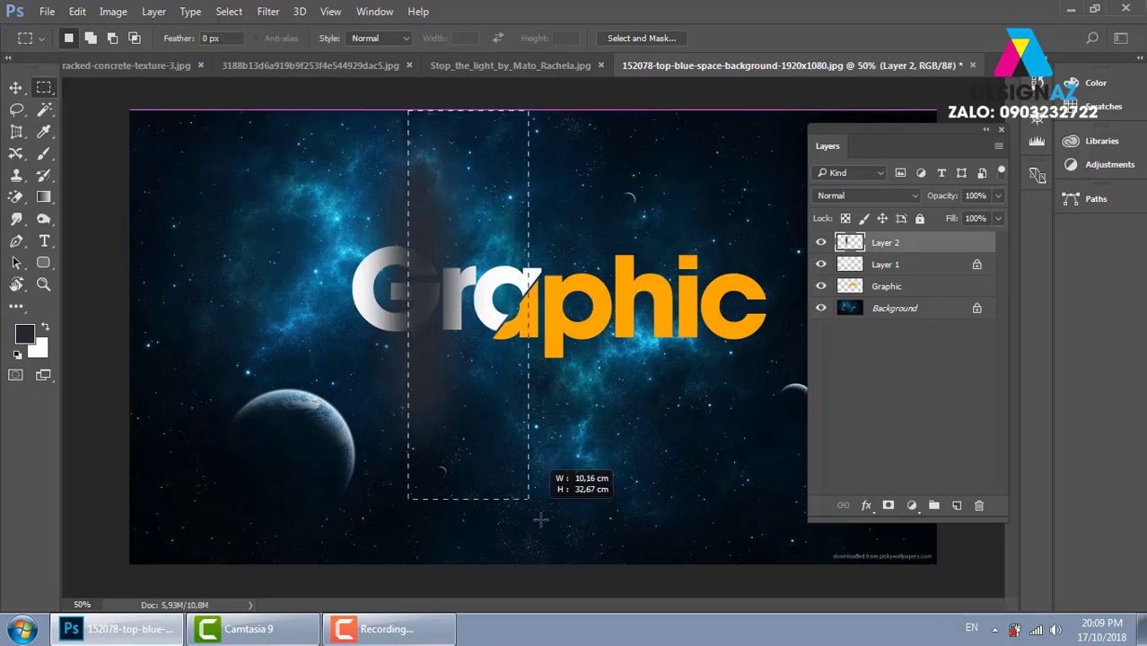
drag(409, 135, 553, 546)
click(555, 553)
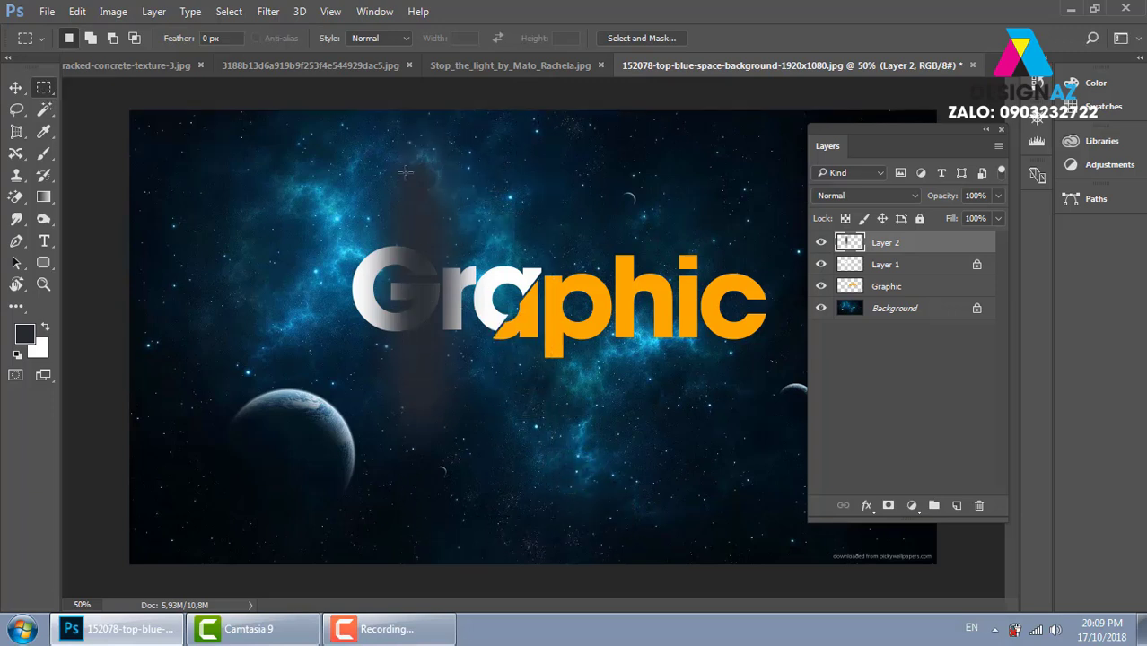
drag(409, 117, 553, 548)
key(Delete)
key(v)
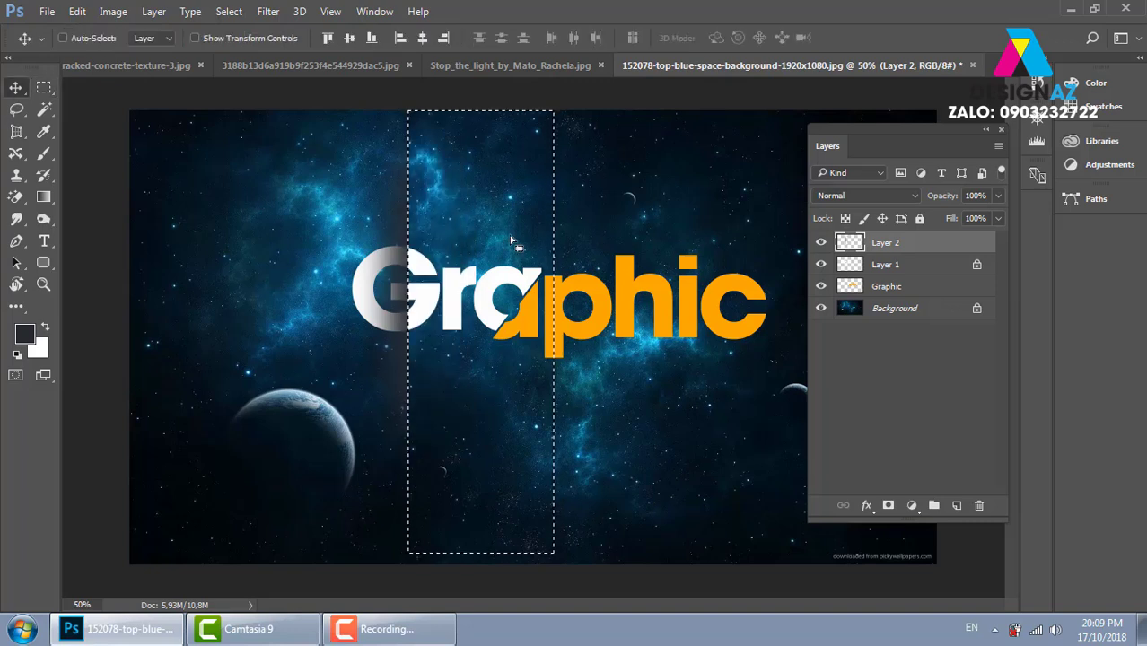
key(ctrl+d)
mouse_move(492, 342)
mouse_down()
mouse_move(499, 298)
mouse_move(503, 314)
mouse_up()
drag(477, 303, 488, 303)
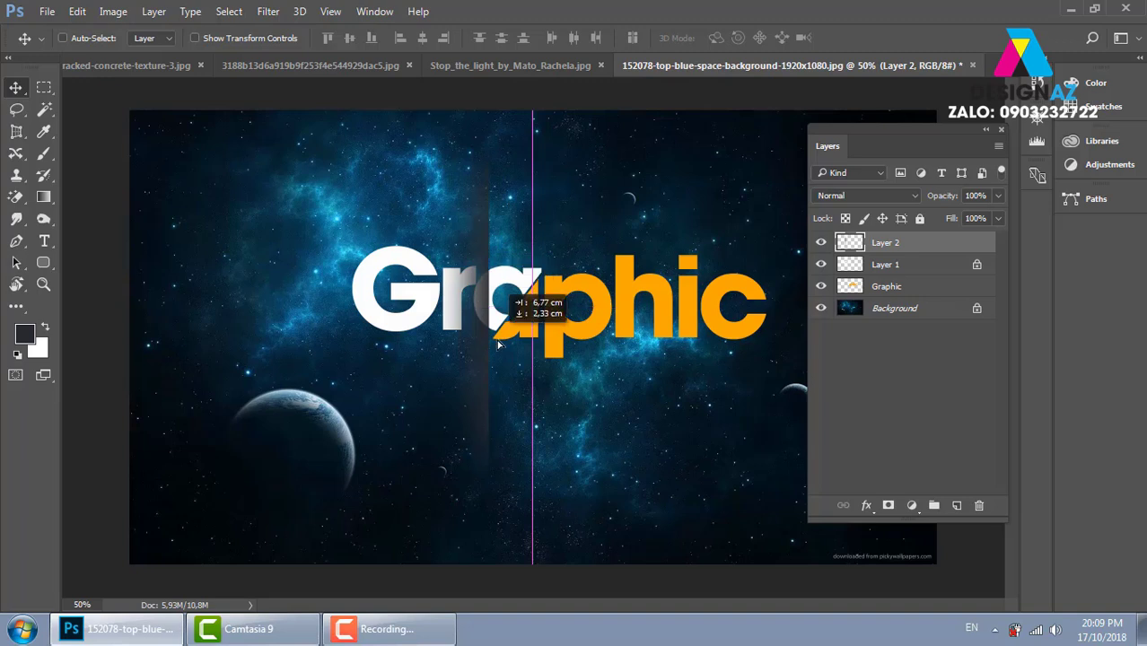
Settle the band left beside the split and set Layer 2's blend mode to Multiply.
click(875, 199)
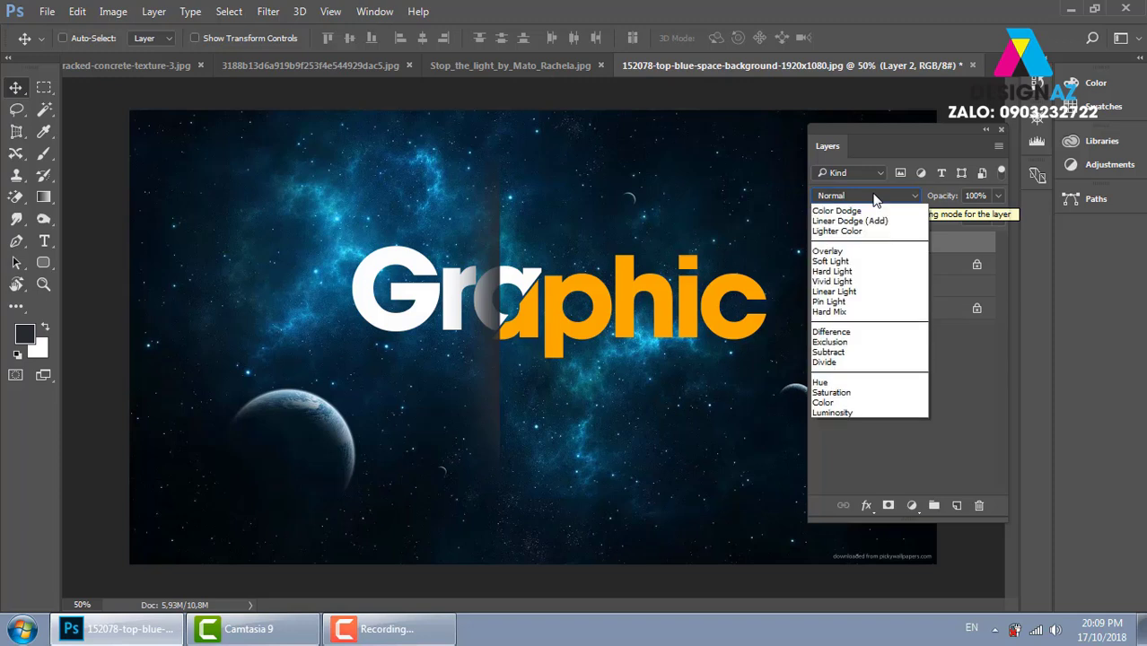
click(507, 285)
drag(507, 286, 490, 280)
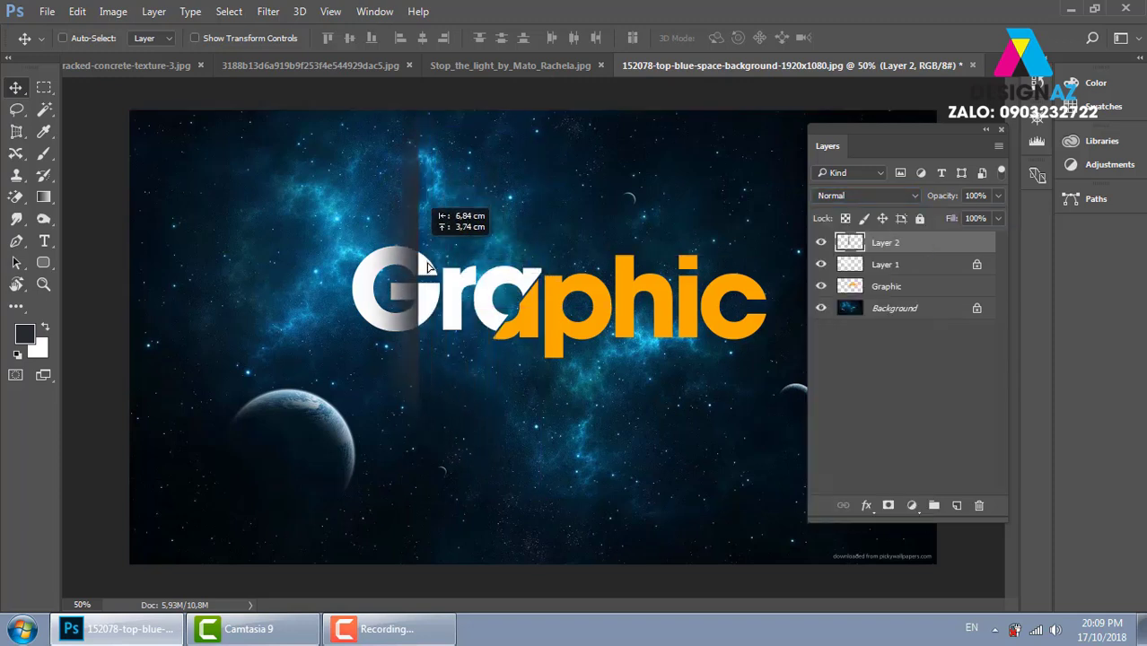
mouse_move(489, 280)
mouse_down()
mouse_move(397, 502)
mouse_move(441, 468)
mouse_up()
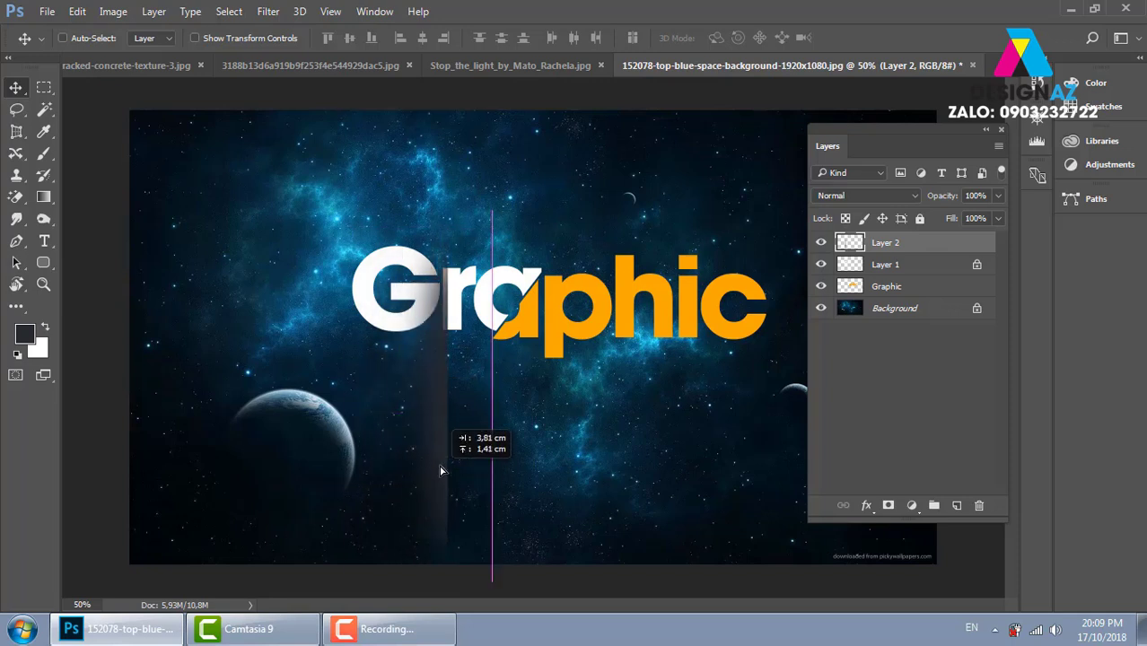
click(883, 198)
click(848, 246)
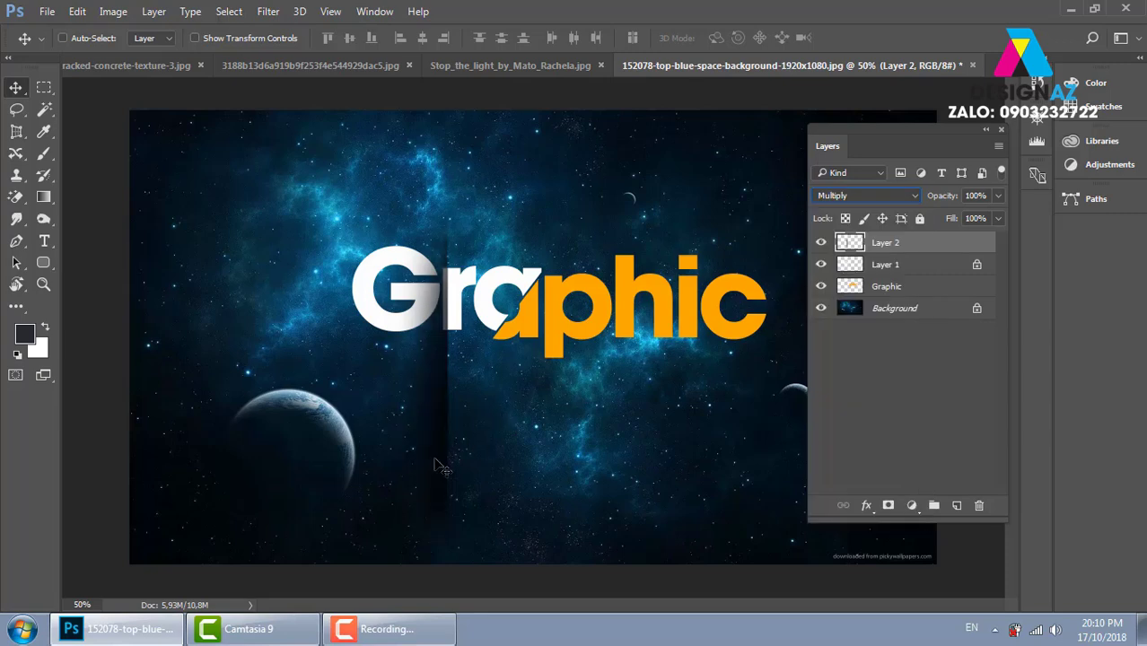
Rotate the dark band about 40°, move it up-right across 'Graphic', then show the Stop_the_light document.
key(ctrl+t)
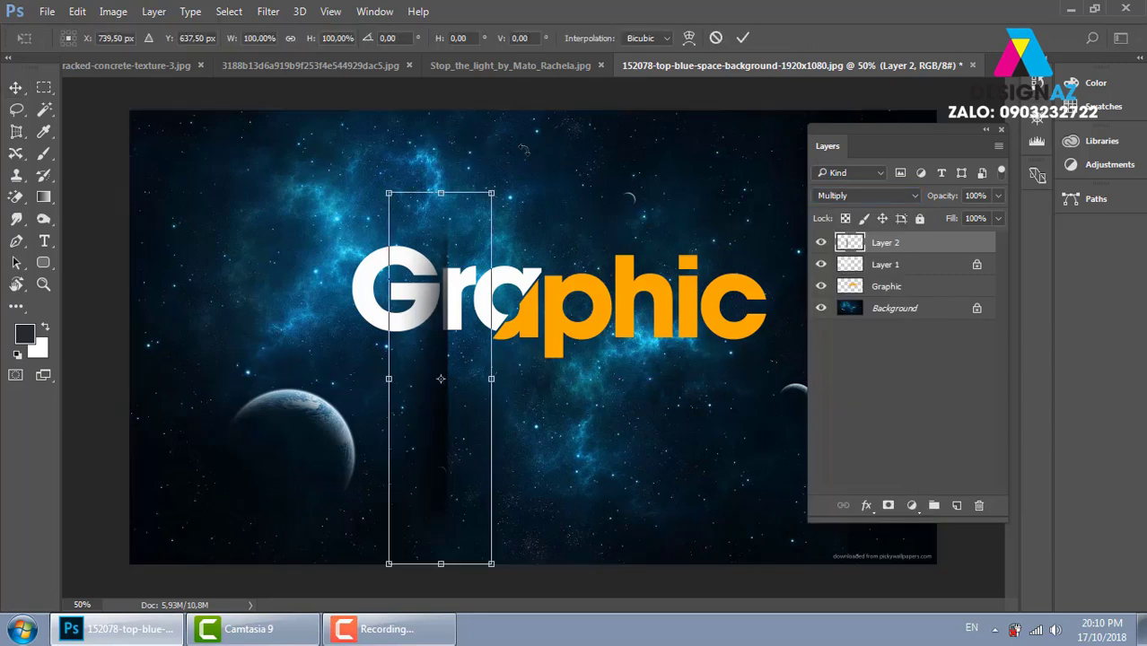
mouse_move(524, 148)
mouse_down()
mouse_move(626, 267)
mouse_move(618, 262)
mouse_up()
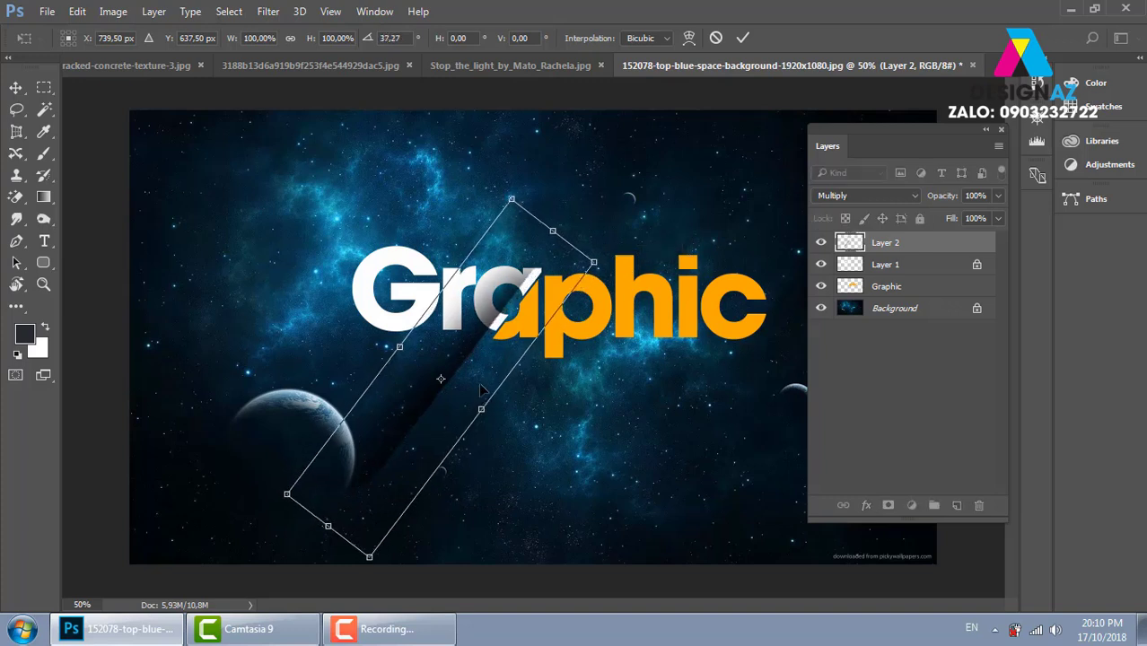
key(Return)
drag(480, 365, 545, 299)
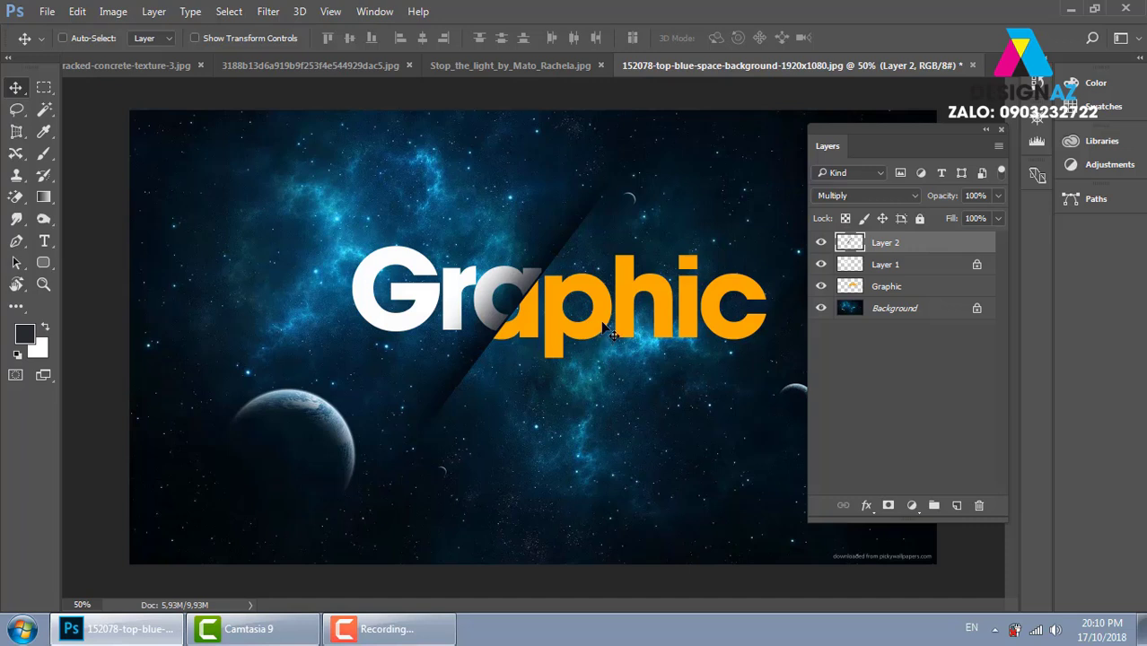
click(539, 65)
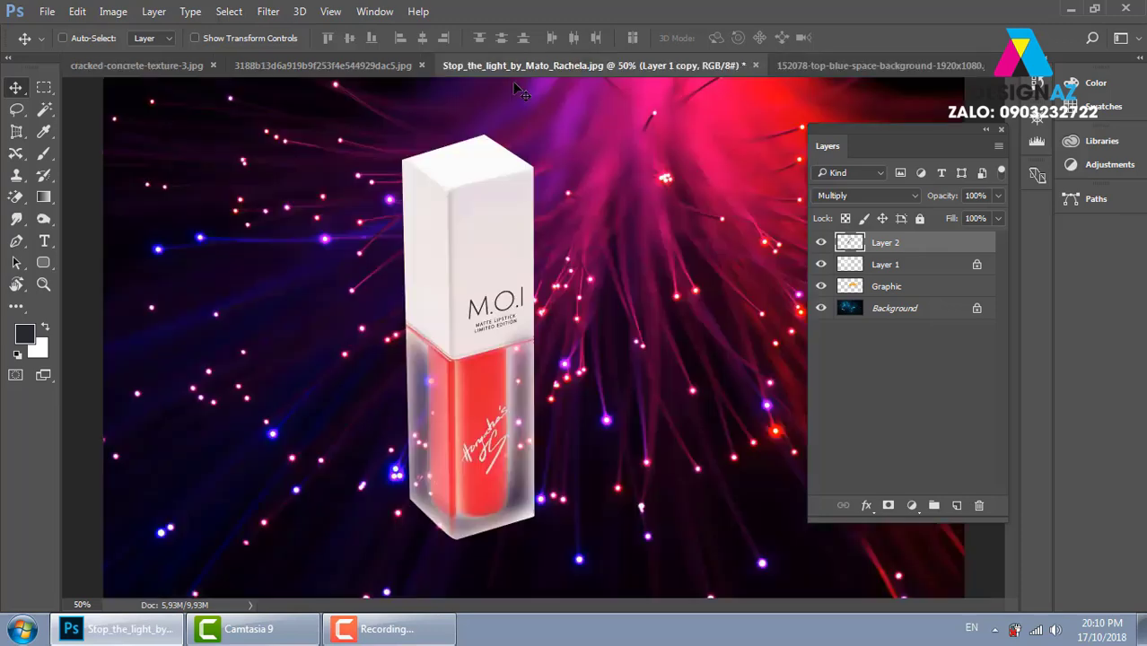
Close Stop_the_light and the pink lipstick photo without saving, then show cracked-concrete-texture-3.jpg.
click(755, 65)
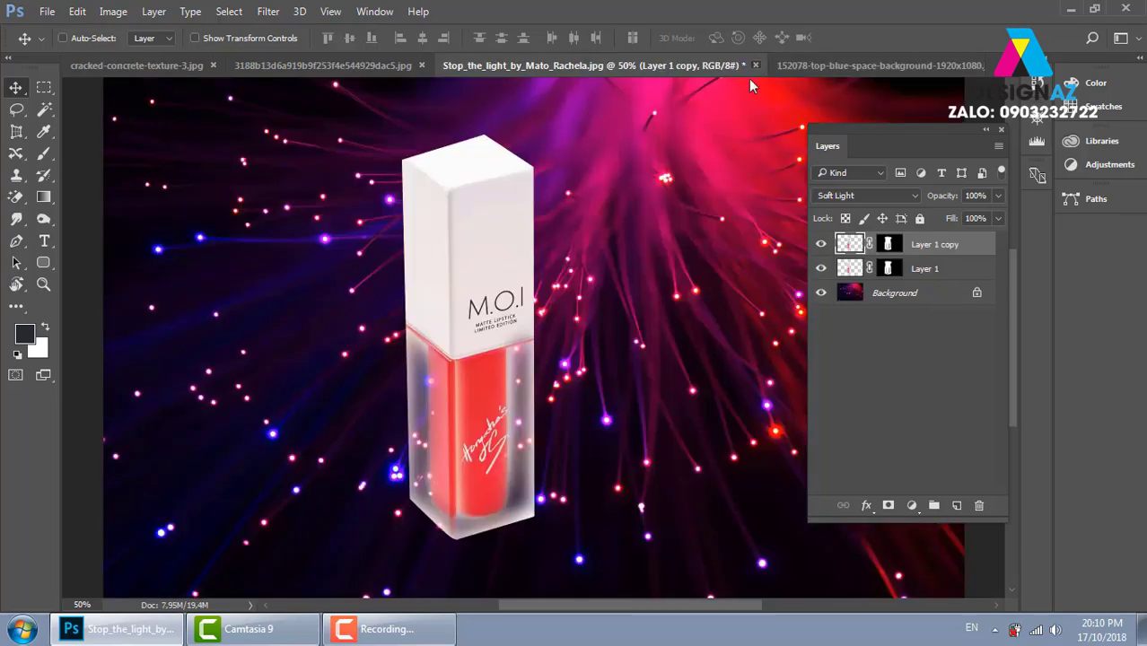
click(583, 259)
click(502, 66)
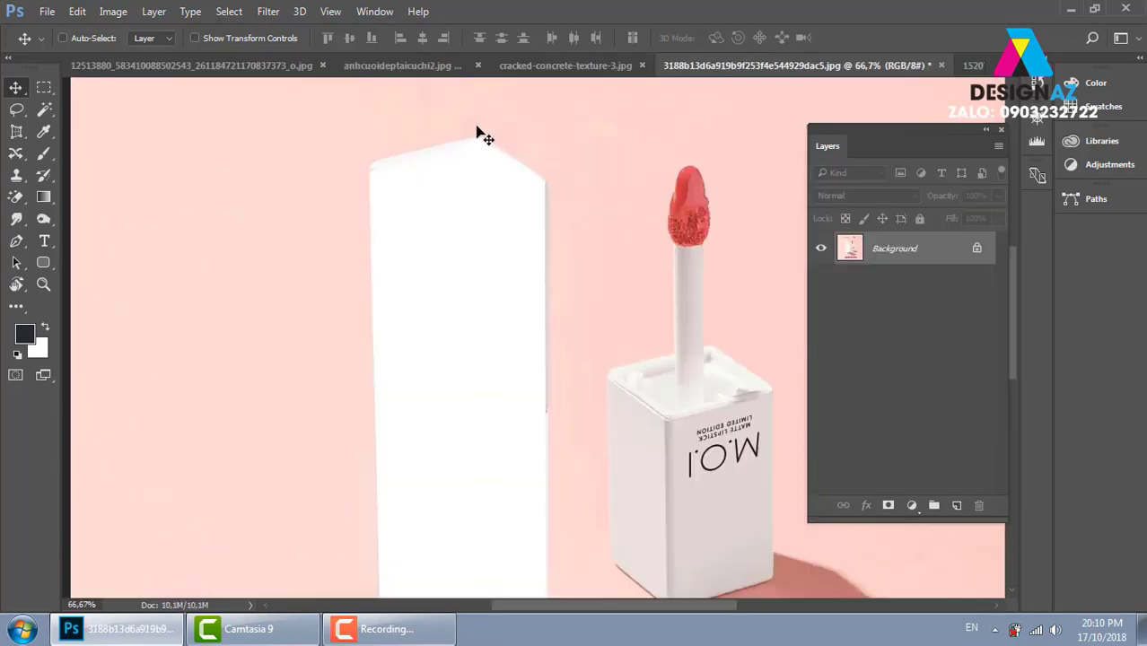
click(941, 66)
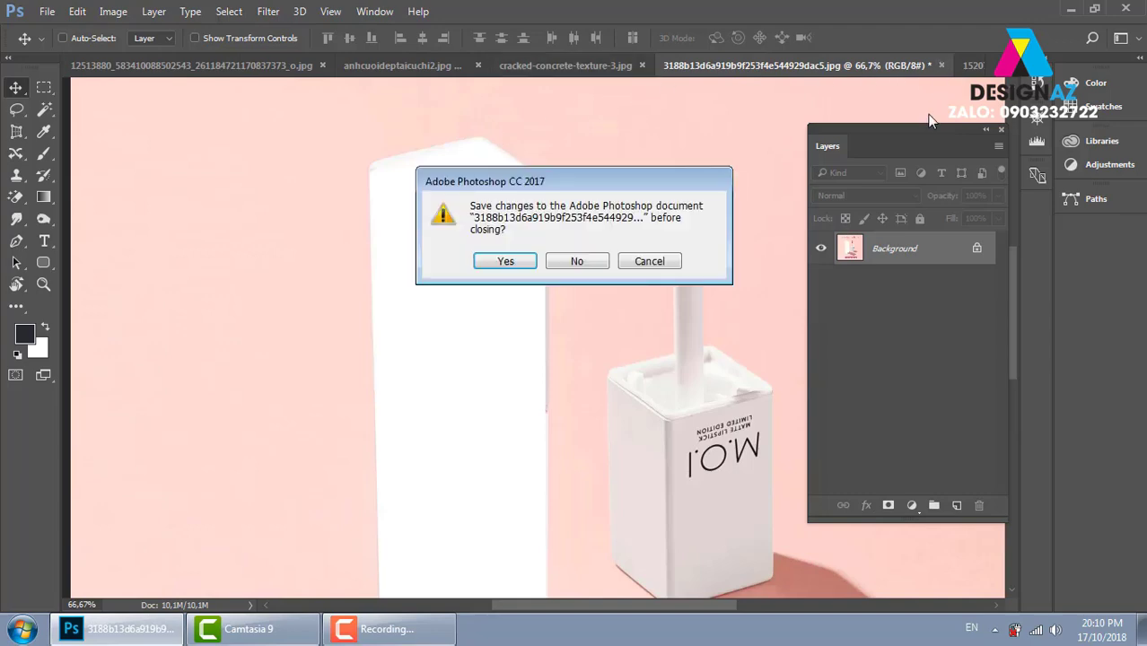
click(580, 261)
click(516, 65)
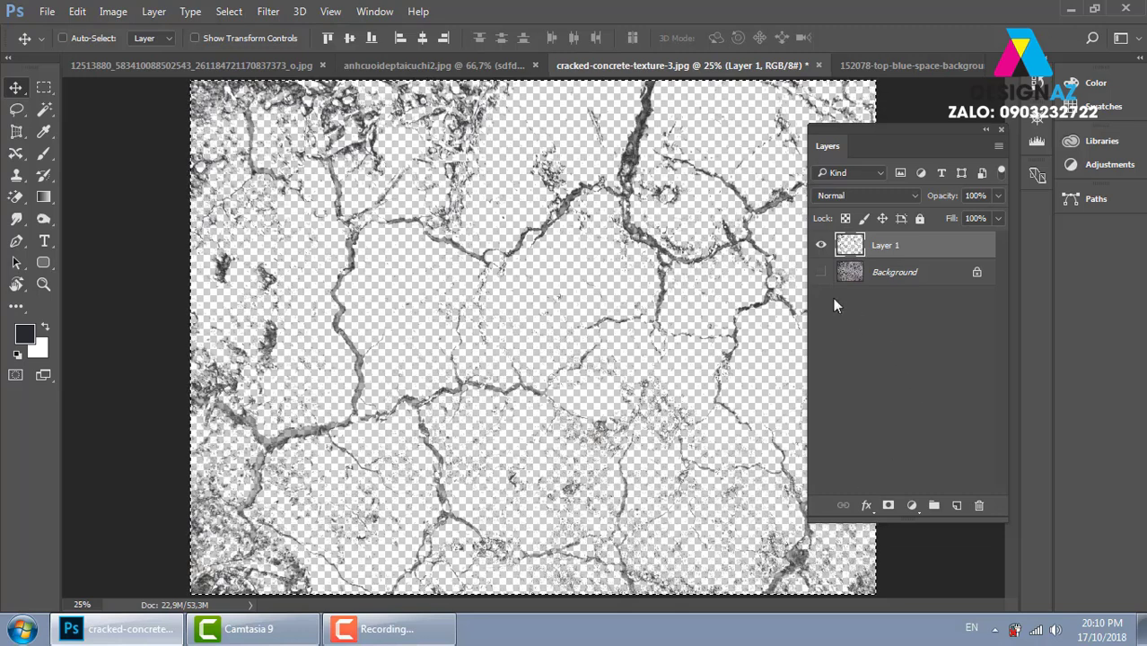
Delete the extracted Layer 1 from the concrete texture and clear the selection.
click(979, 505)
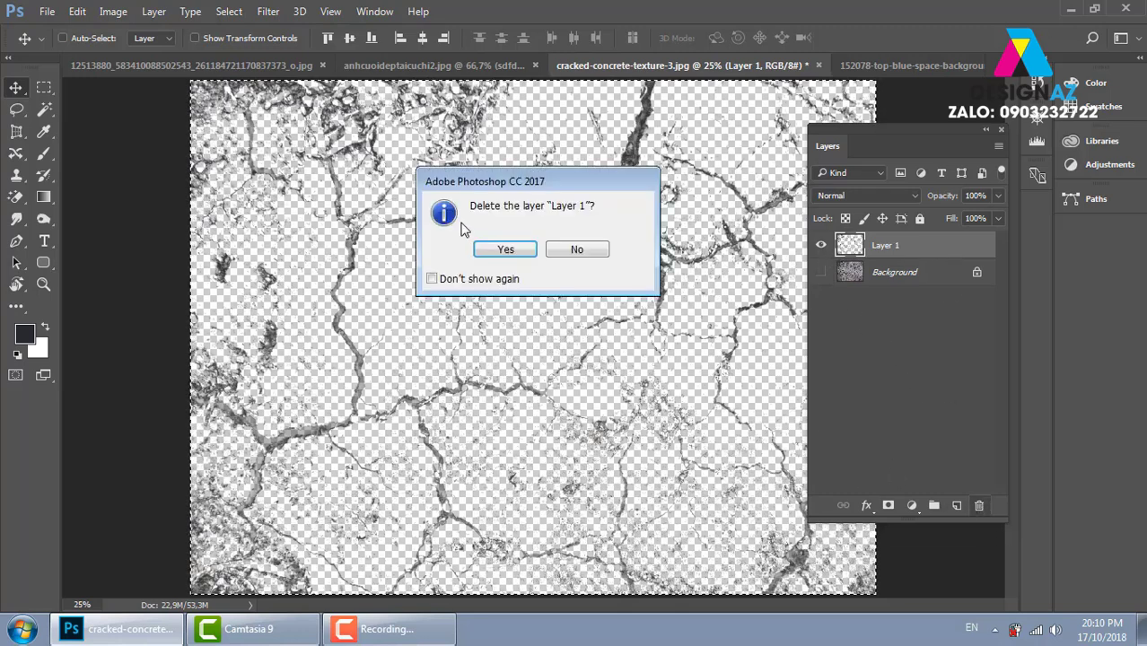
click(504, 252)
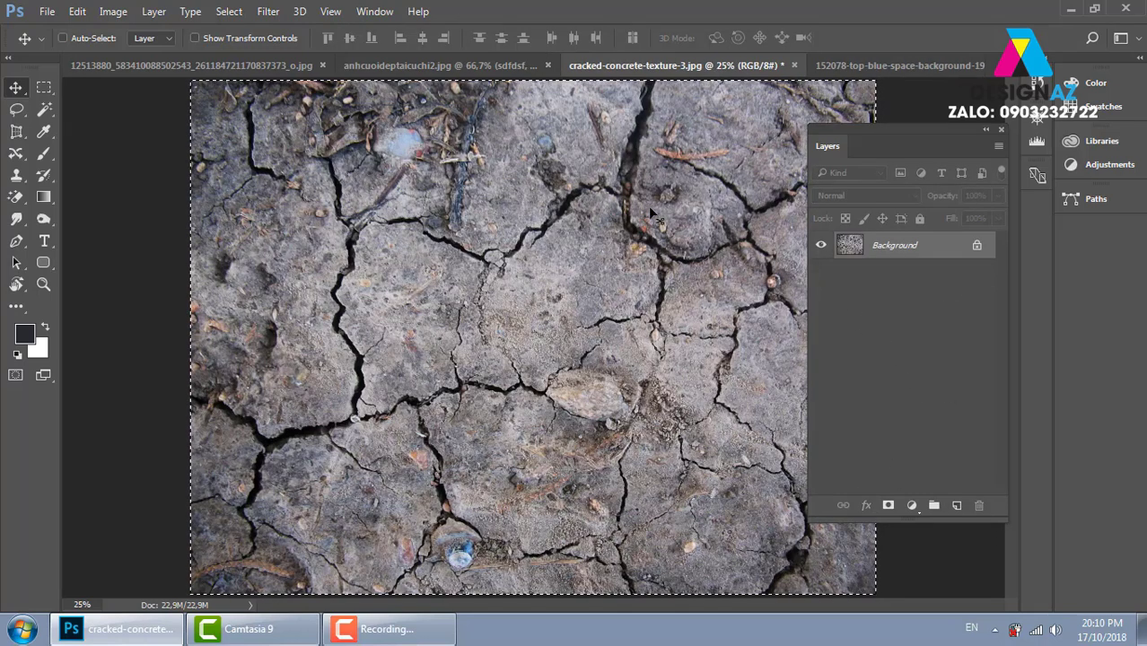
key(ctrl+d)
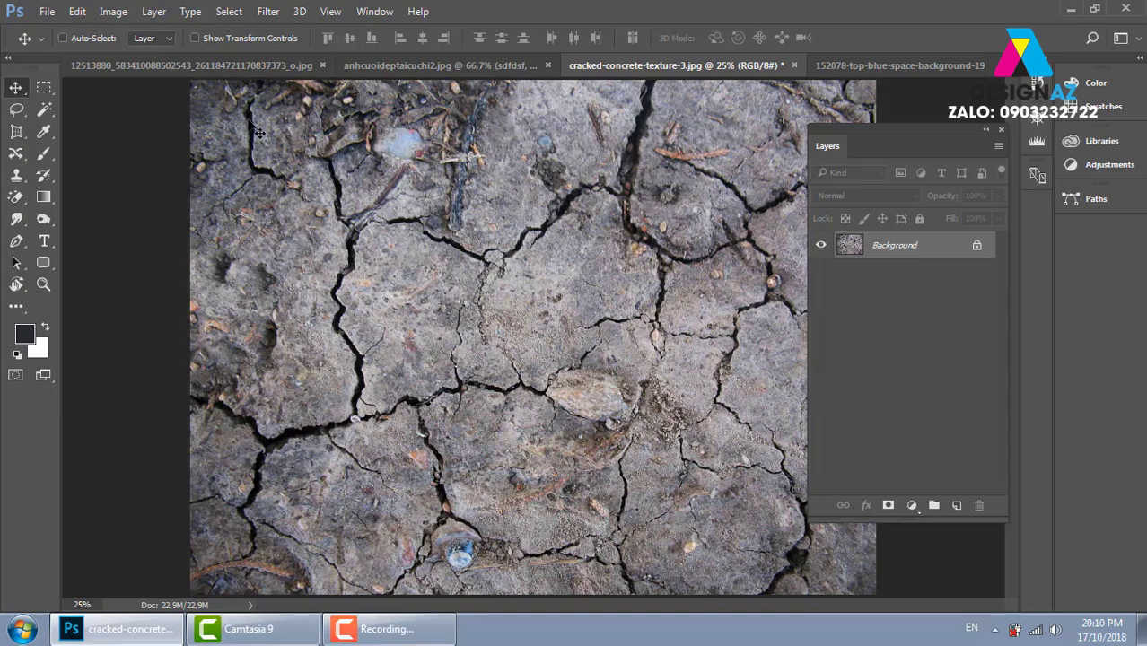
click(229, 11)
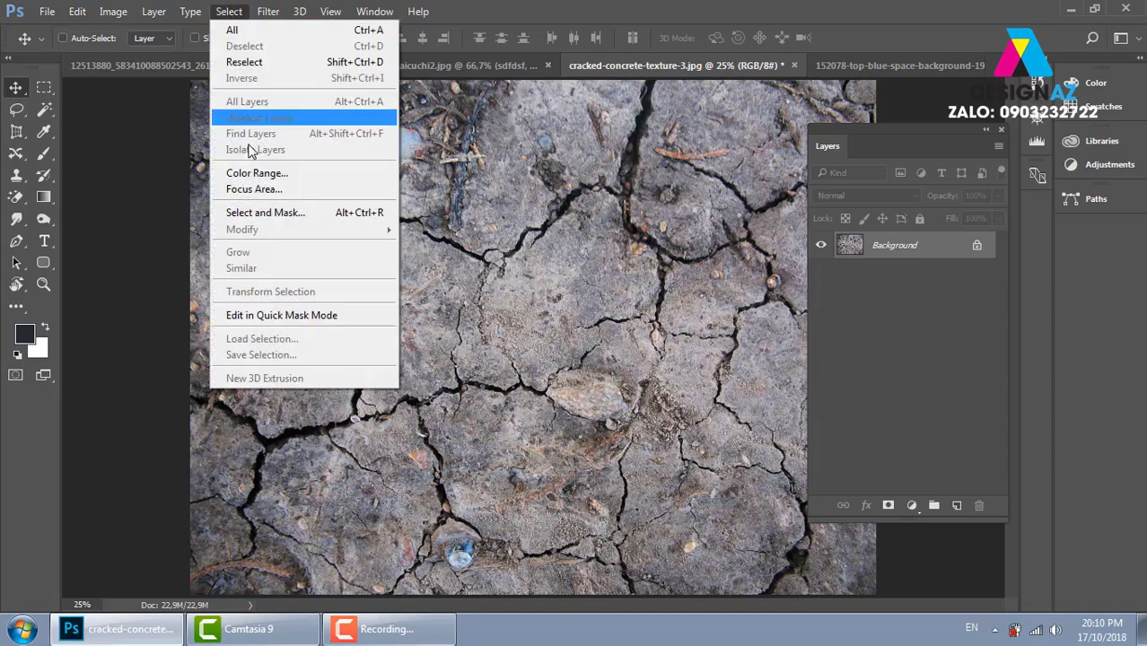
Try a Color Range selection sampling a concrete tone, then discard it.
click(302, 180)
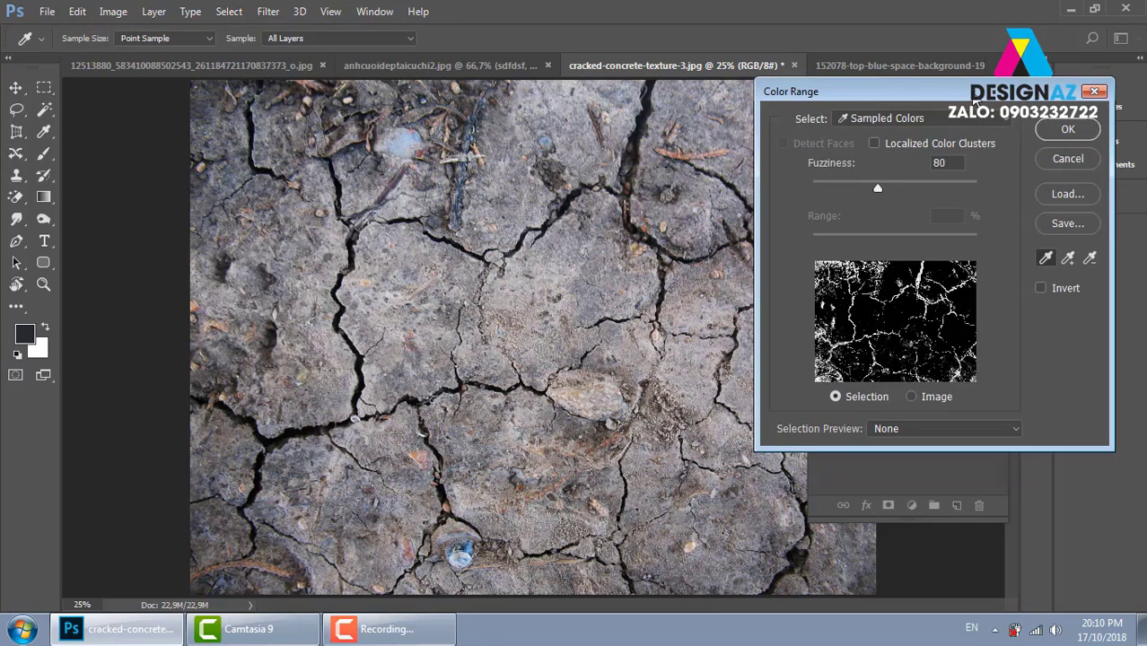
drag(983, 104, 1045, 81)
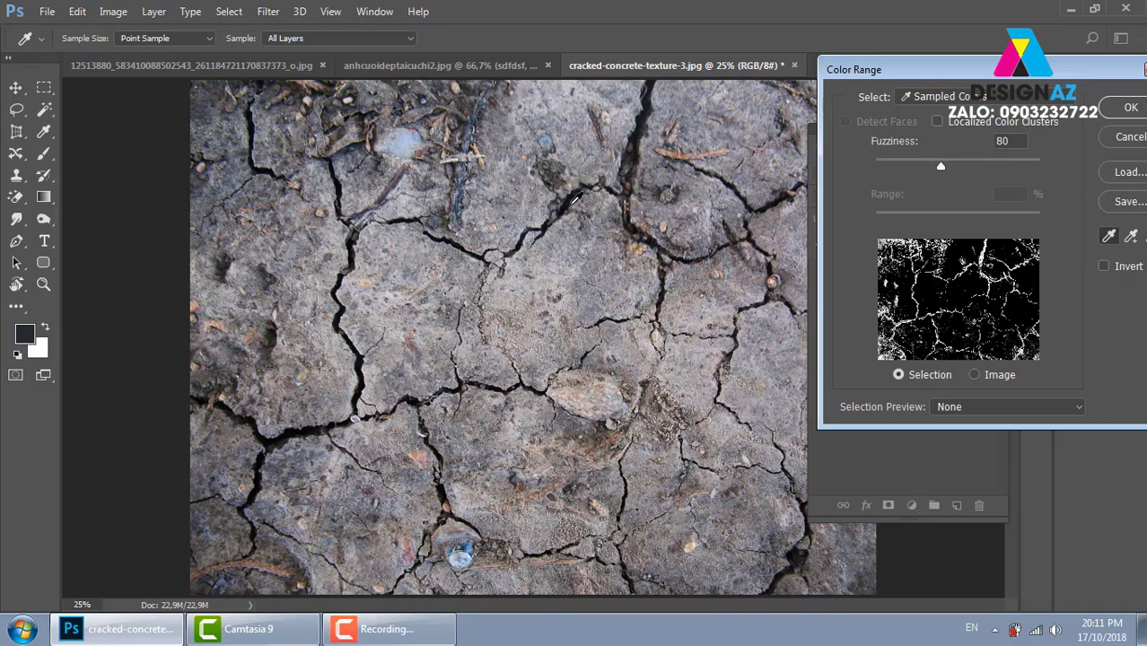
click(633, 164)
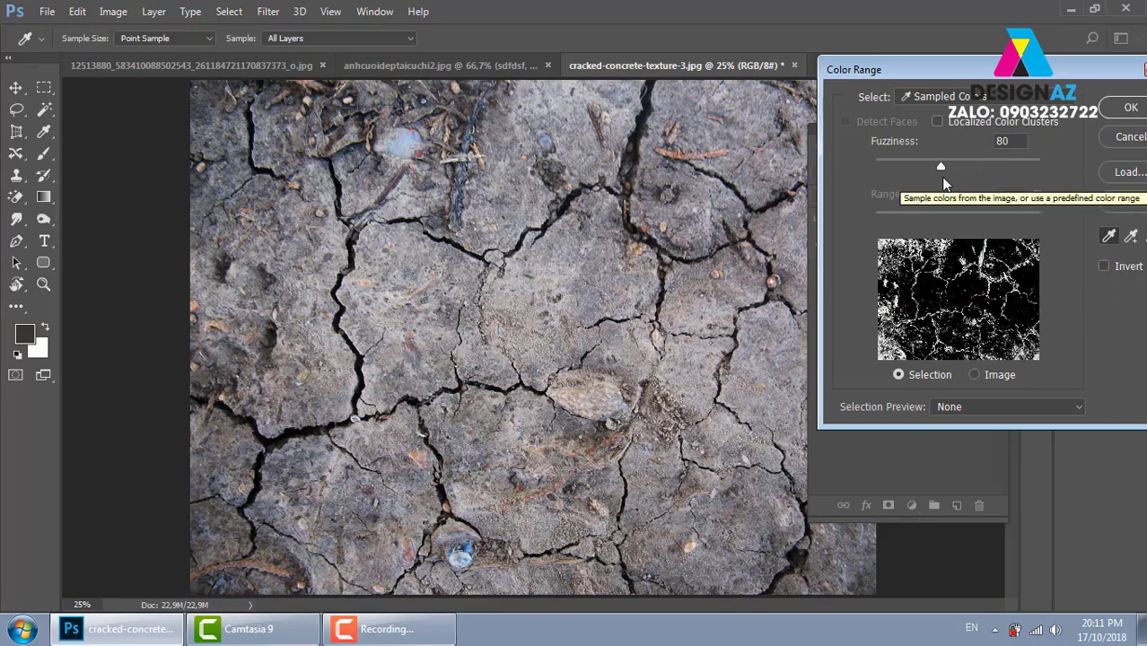
drag(940, 166, 1040, 166)
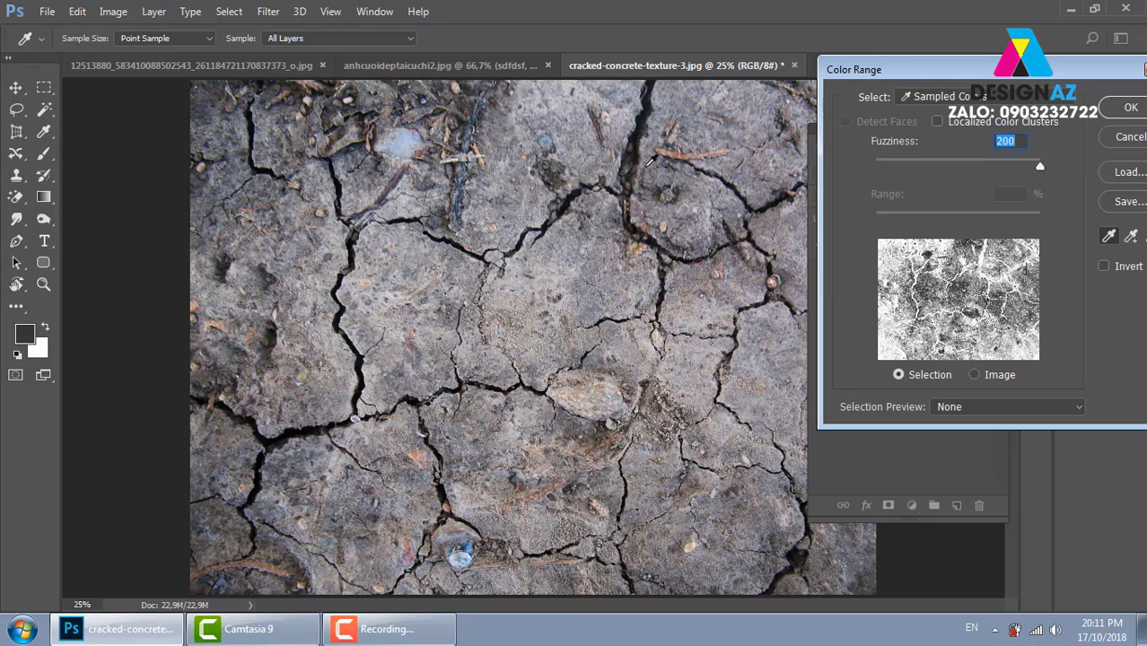
drag(1039, 169, 890, 175)
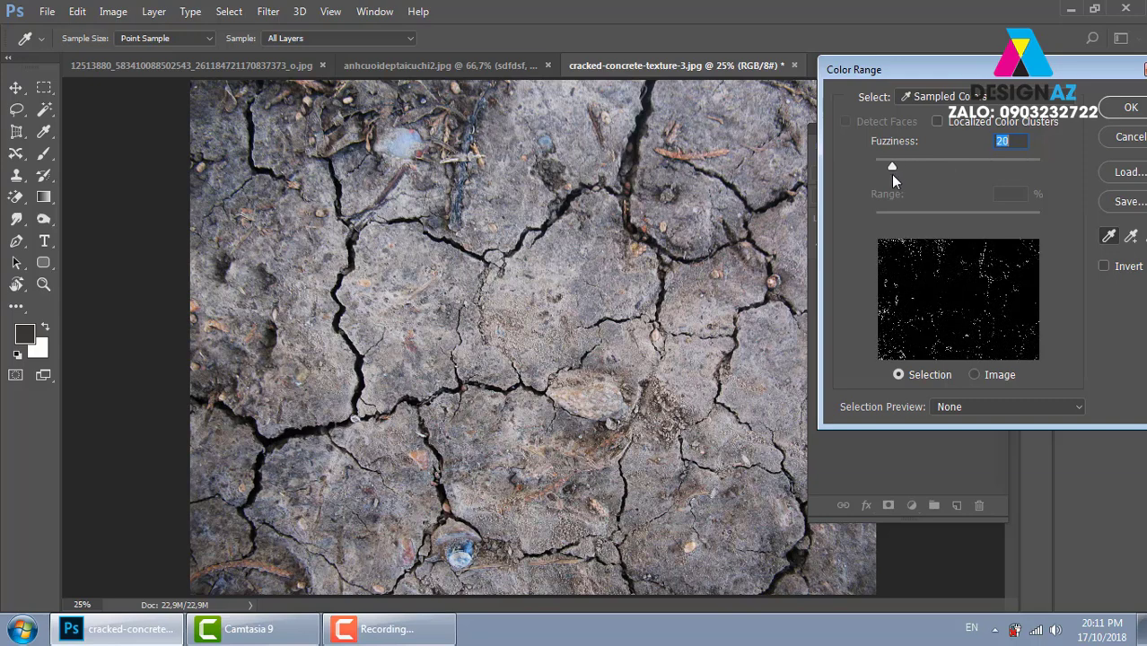
click(1131, 109)
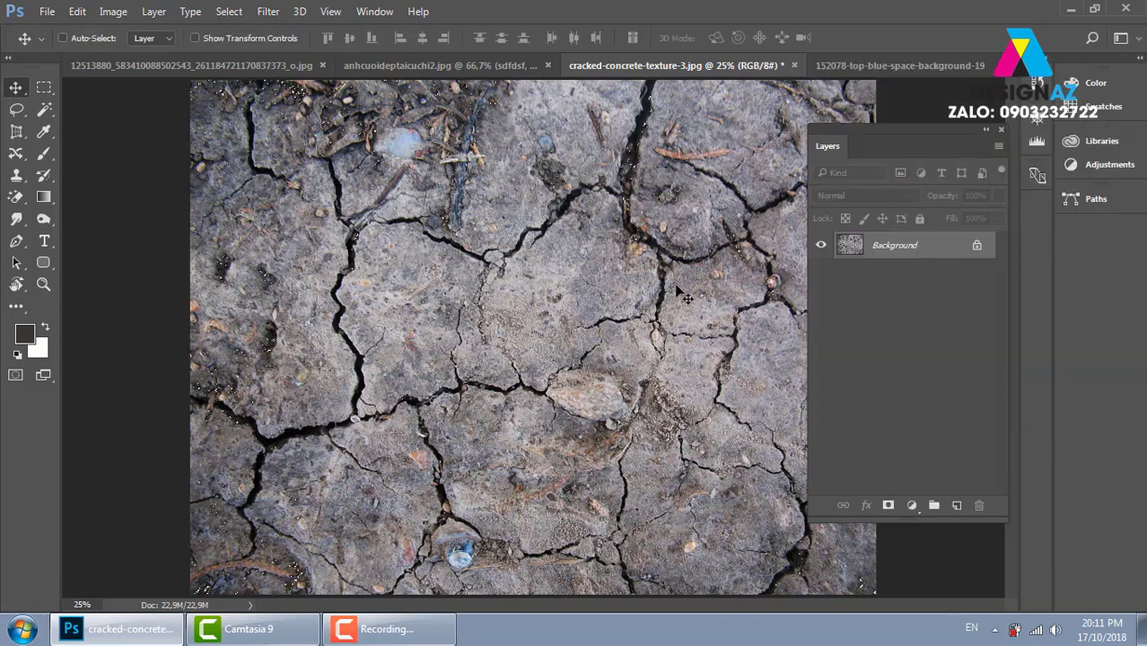
key(ctrl+d)
Redo the Color Range selection with Fuzziness set to 69.
click(229, 11)
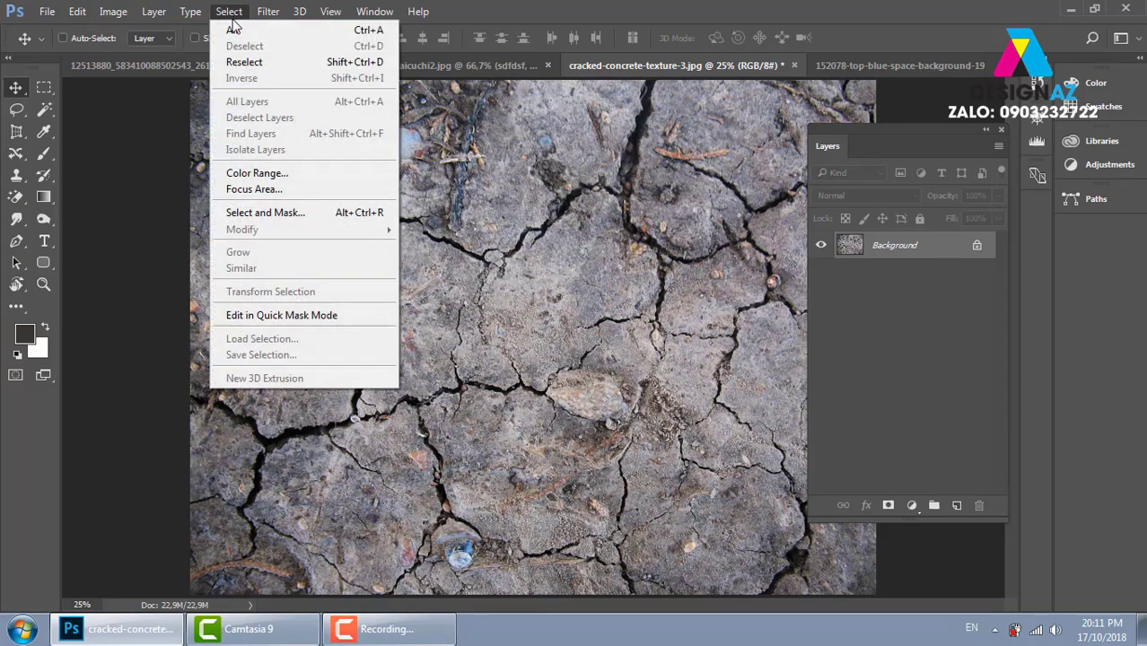
click(261, 173)
drag(472, 188, 508, 186)
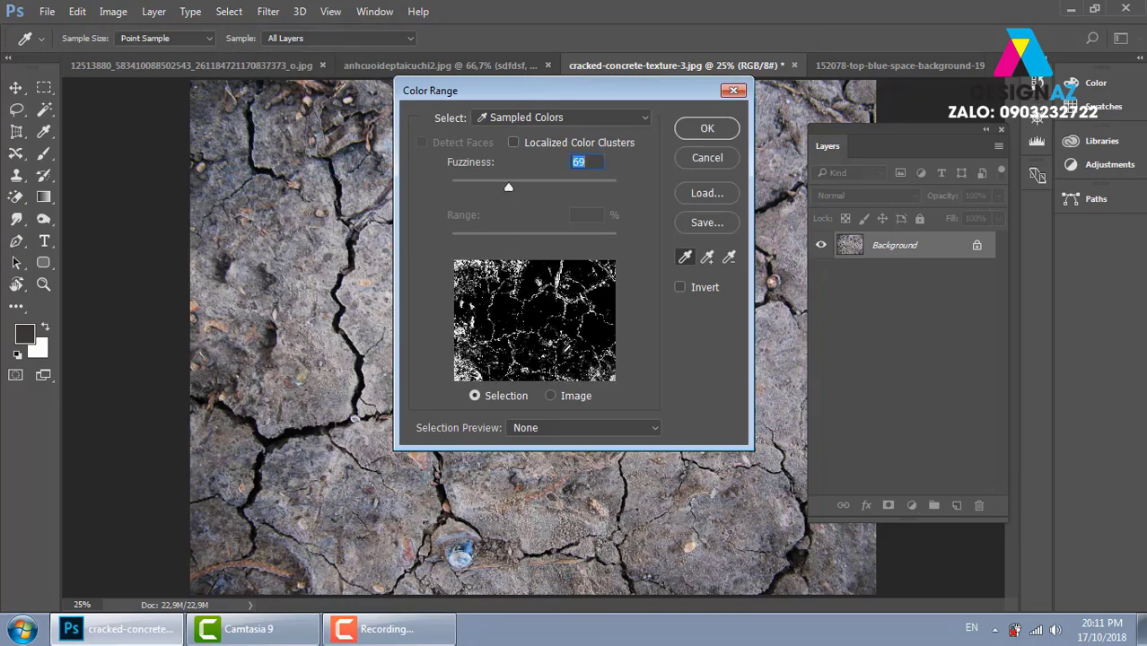
key(Return)
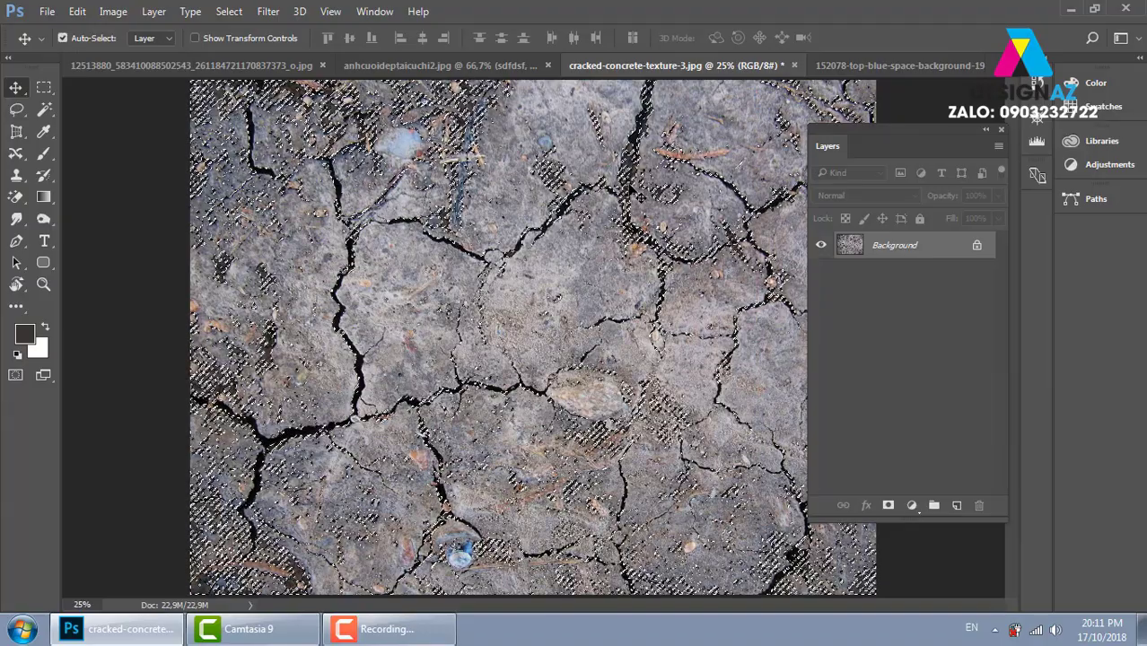
Copy the crack tones to a new Layer 1, hide the Background, inspect by zooming, and select all.
key(ctrl+j)
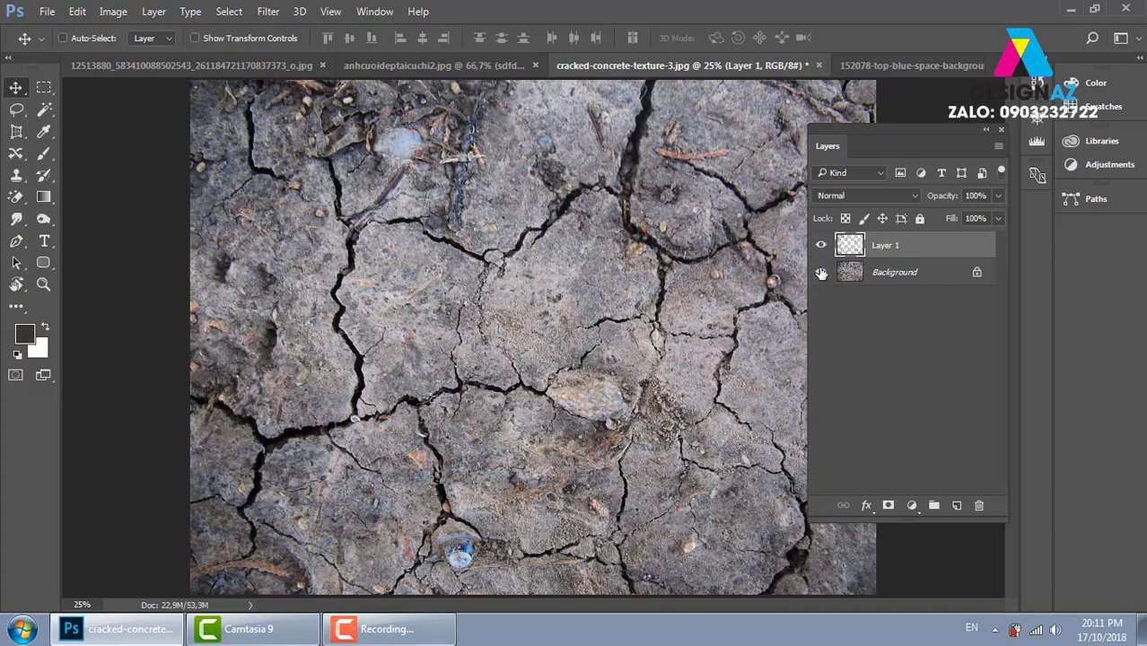
click(820, 272)
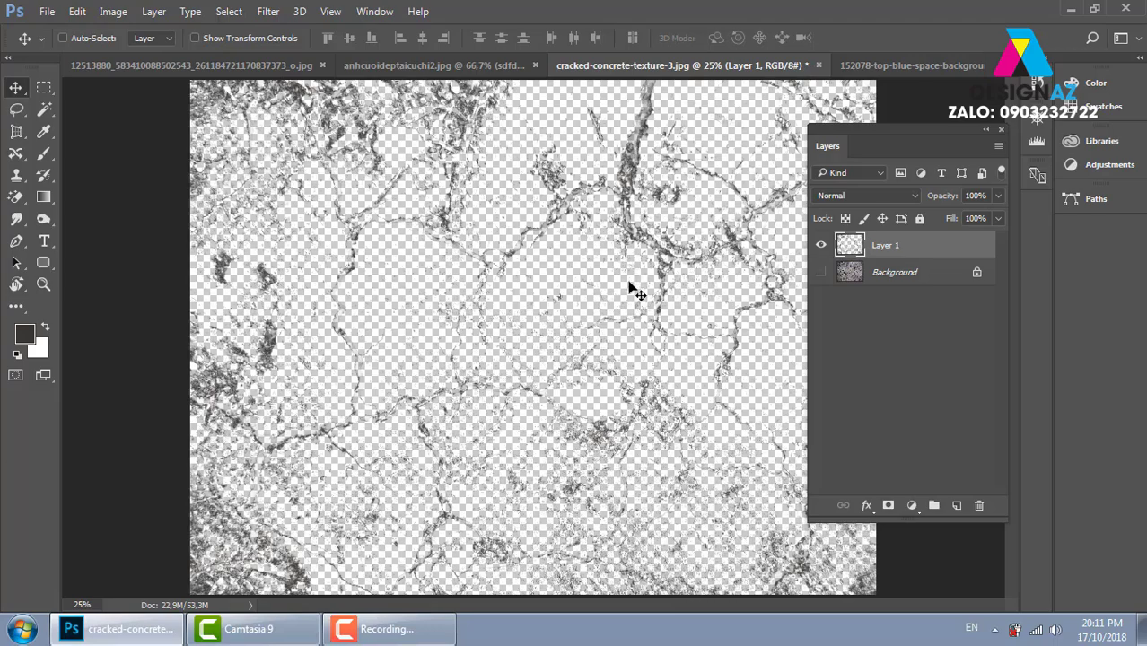
key(ctrl)
key(ctrl+plus)
key(ctrl+plus)
key(ctrl+plus)
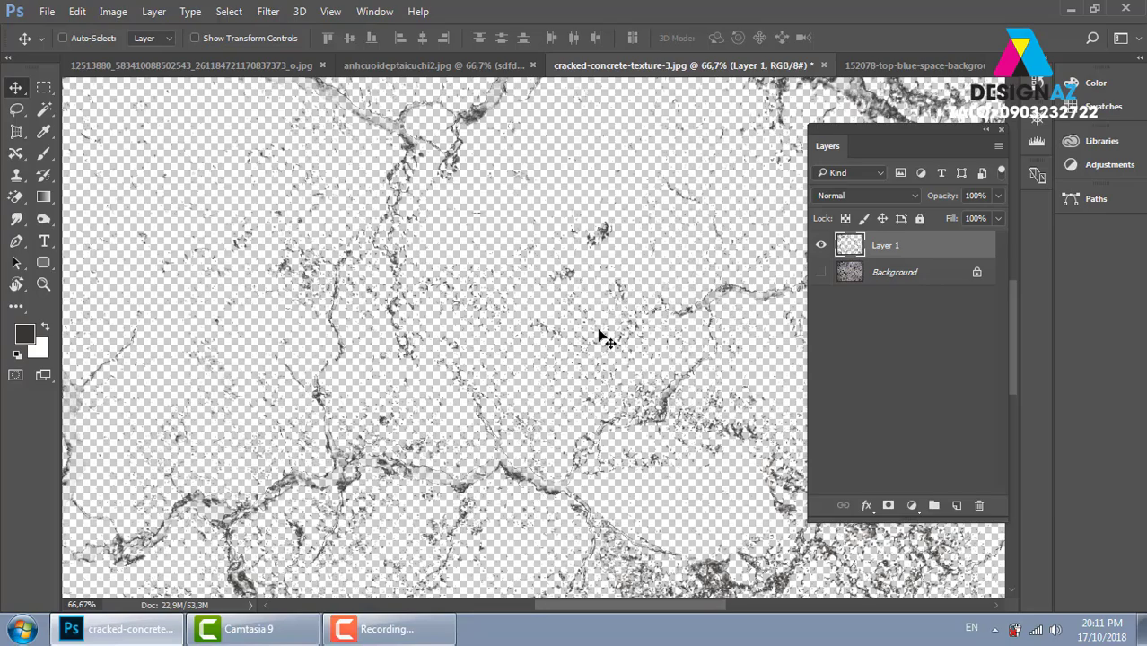
key(ctrl+minus)
key(ctrl+minus)
key(ctrl+minus)
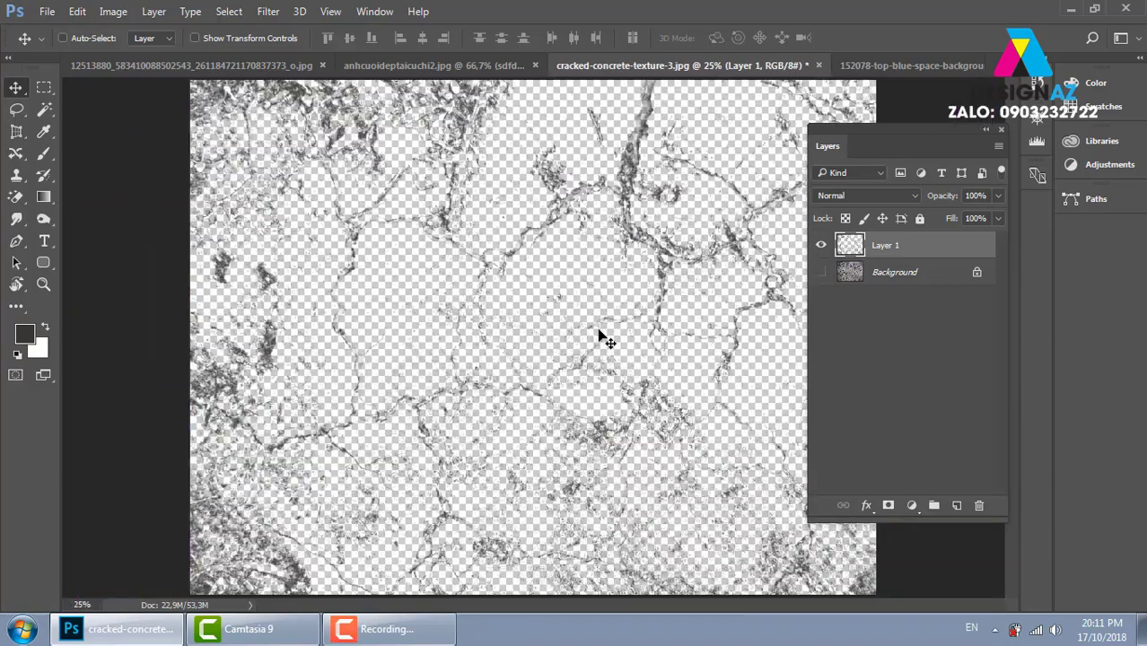
key(ctrl+minus)
key(ctrl+a)
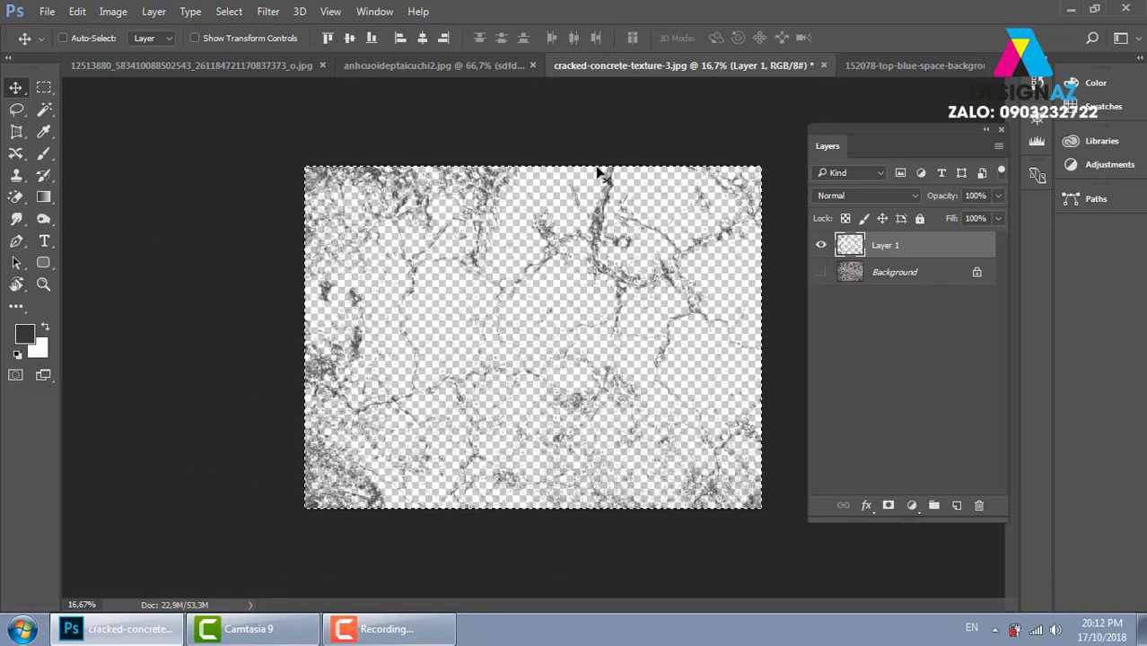
Close the wedding photo and the other open document without saving.
click(465, 63)
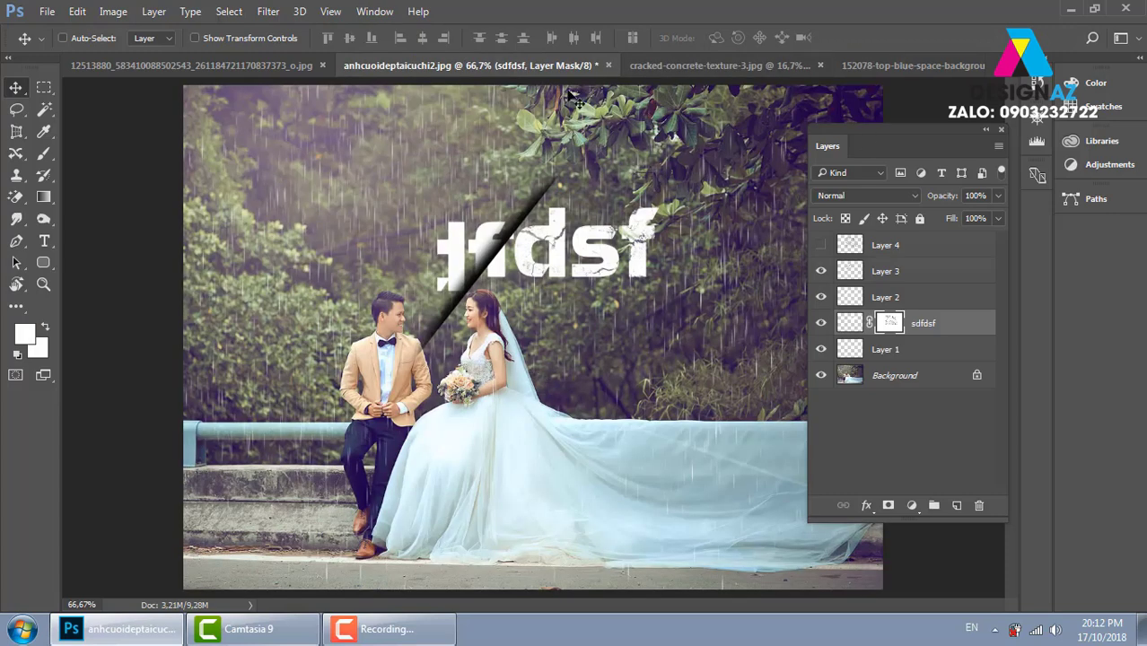
click(608, 66)
click(577, 250)
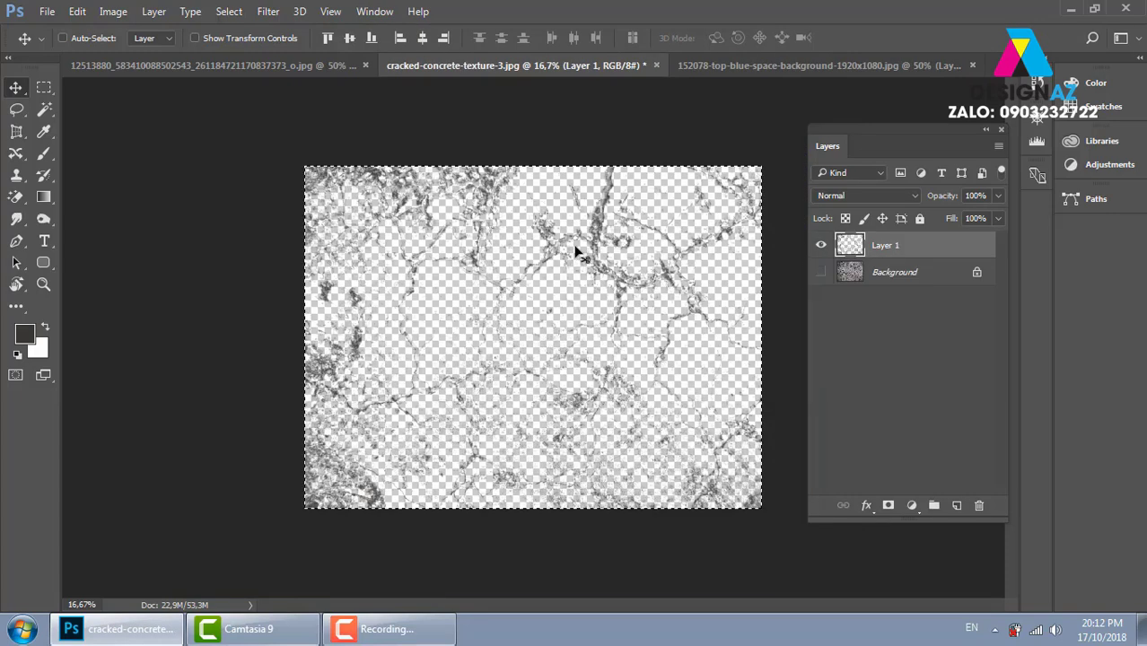
click(733, 67)
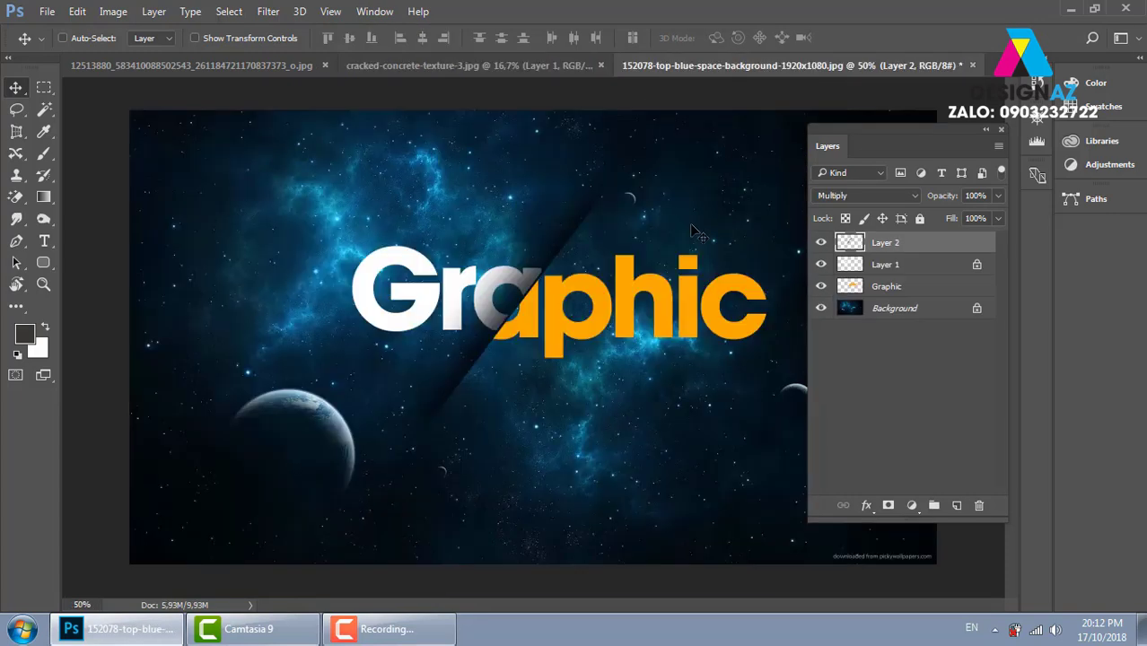
Make Graphic the active layer and paste the crack texture above it, shifted slightly right.
right_click(598, 305)
click(621, 317)
drag(585, 327, 588, 408)
key(ctrl+z)
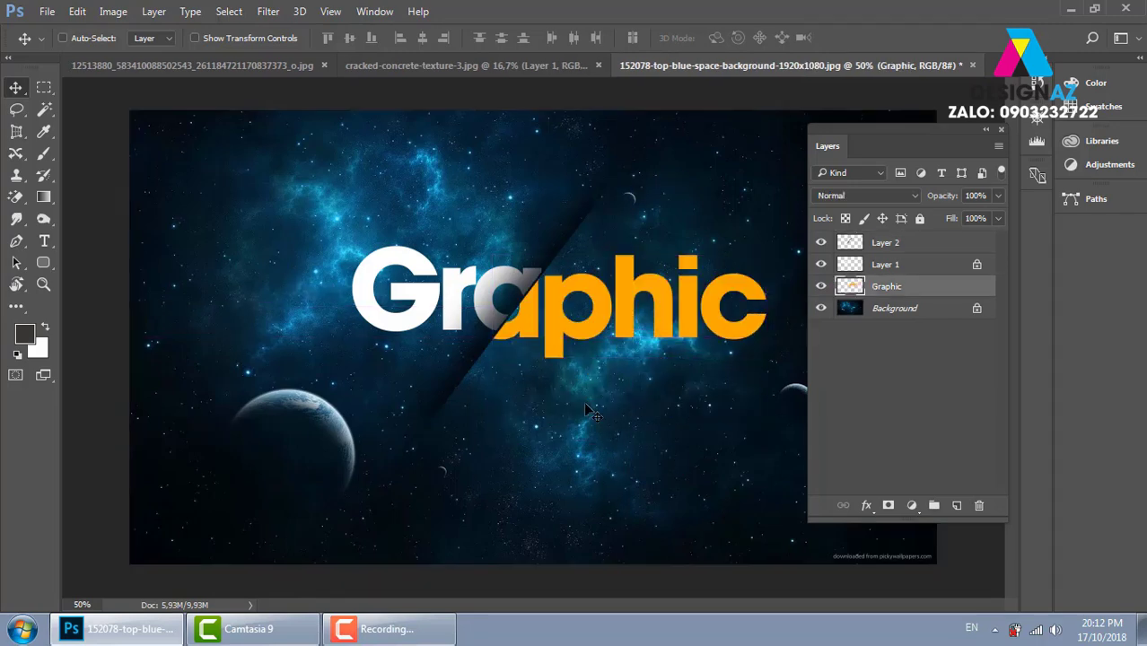
key(ctrl+v)
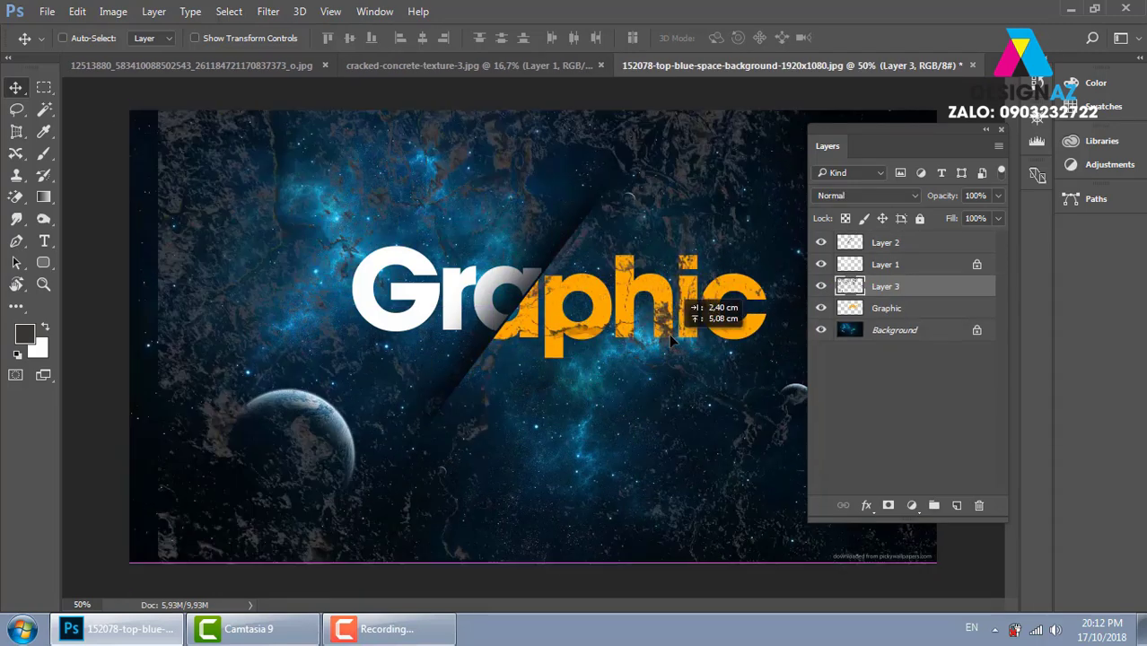
drag(636, 418, 672, 336)
key(ctrl+minus)
key(ctrl+minus)
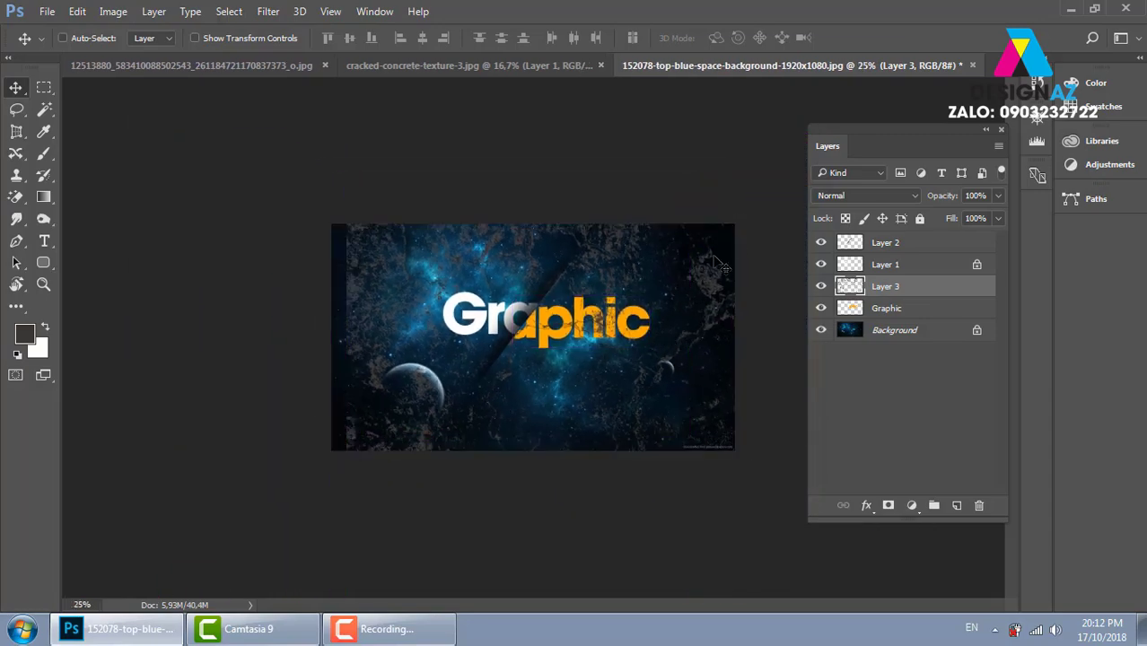
key(ctrl+t)
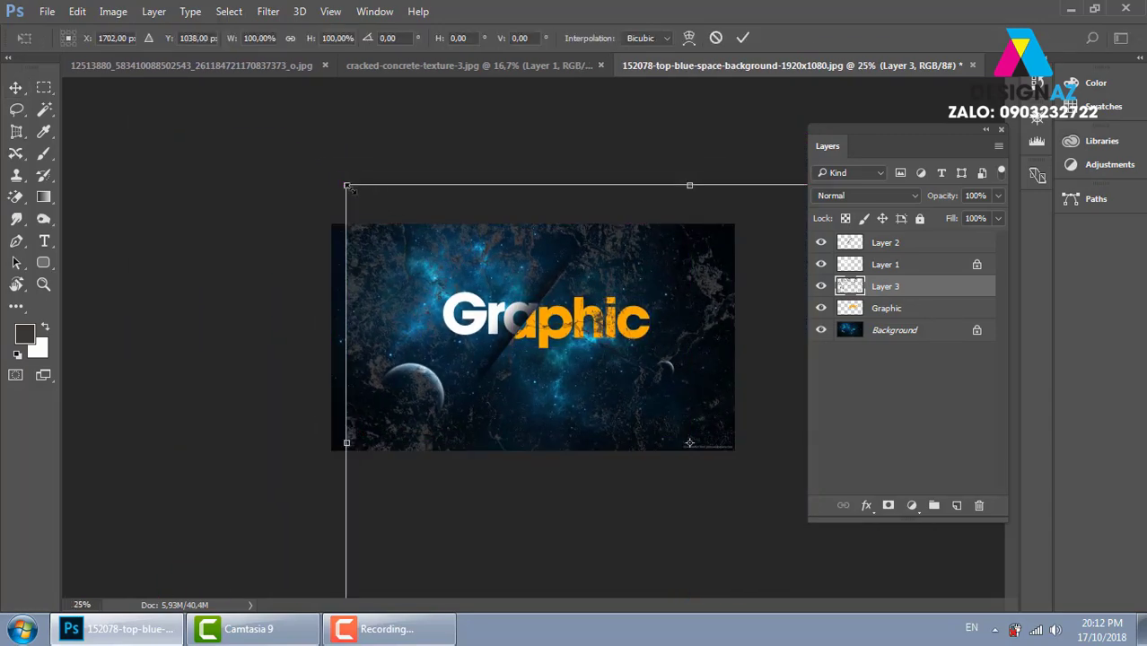
Scale the Layer 3 crack texture down to about 23.5% over the orange 'aphic' letters.
drag(348, 188, 550, 336)
drag(698, 378, 622, 275)
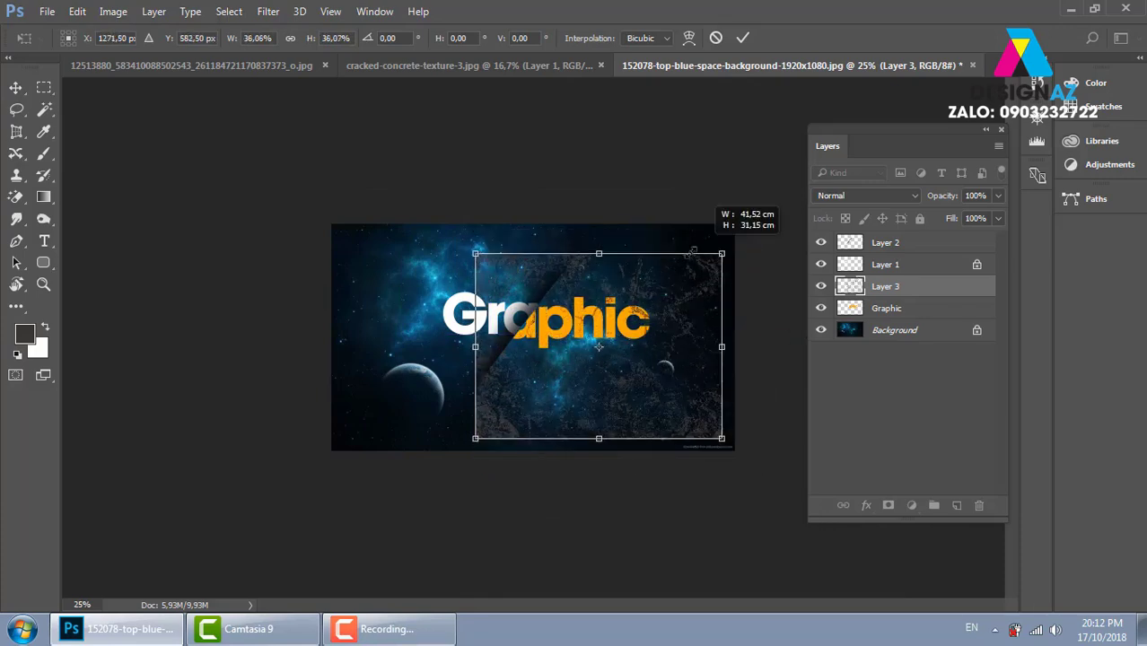
drag(752, 230, 666, 282)
key(ctrl+plus)
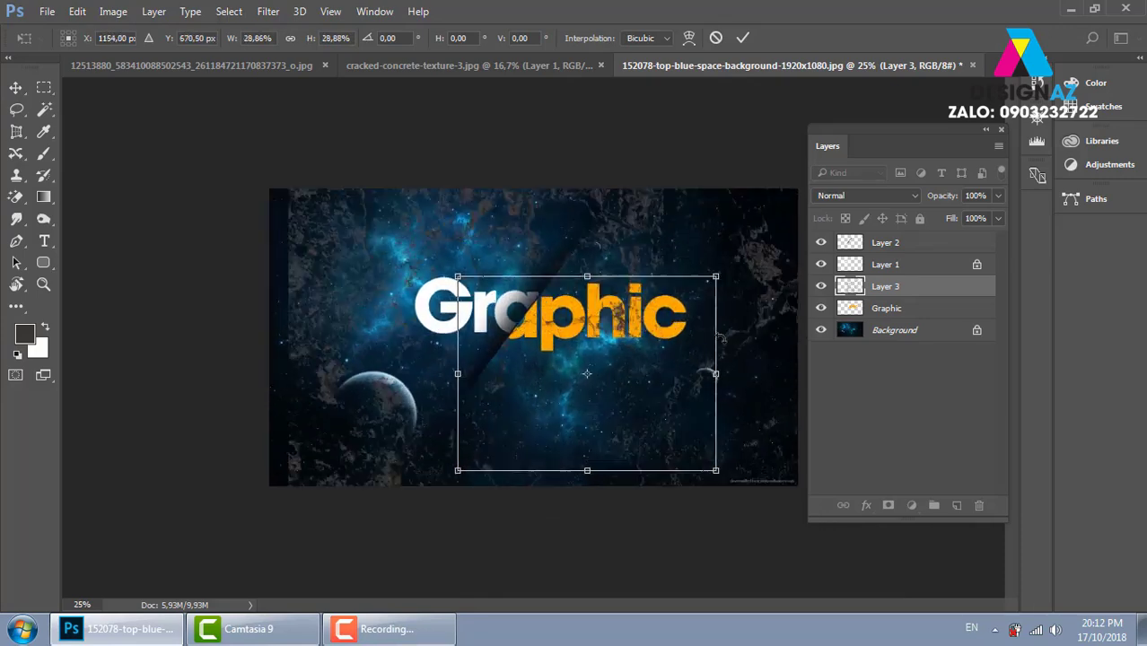
key(ctrl+plus)
key(ctrl+plus)
drag(589, 345, 399, 329)
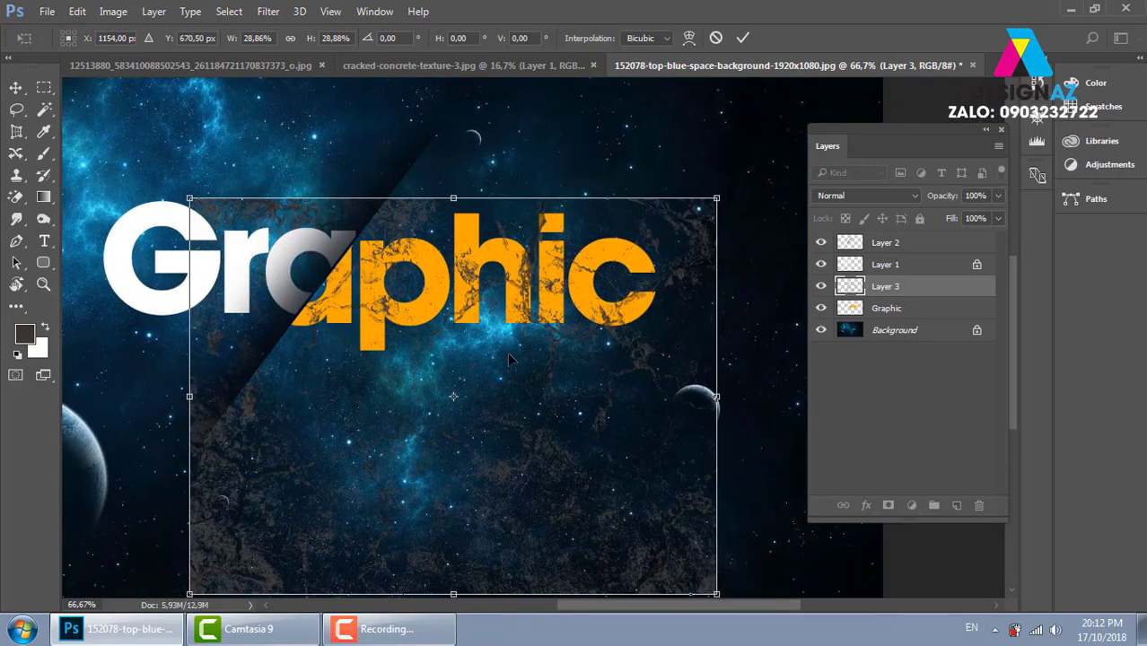
drag(207, 573, 271, 499)
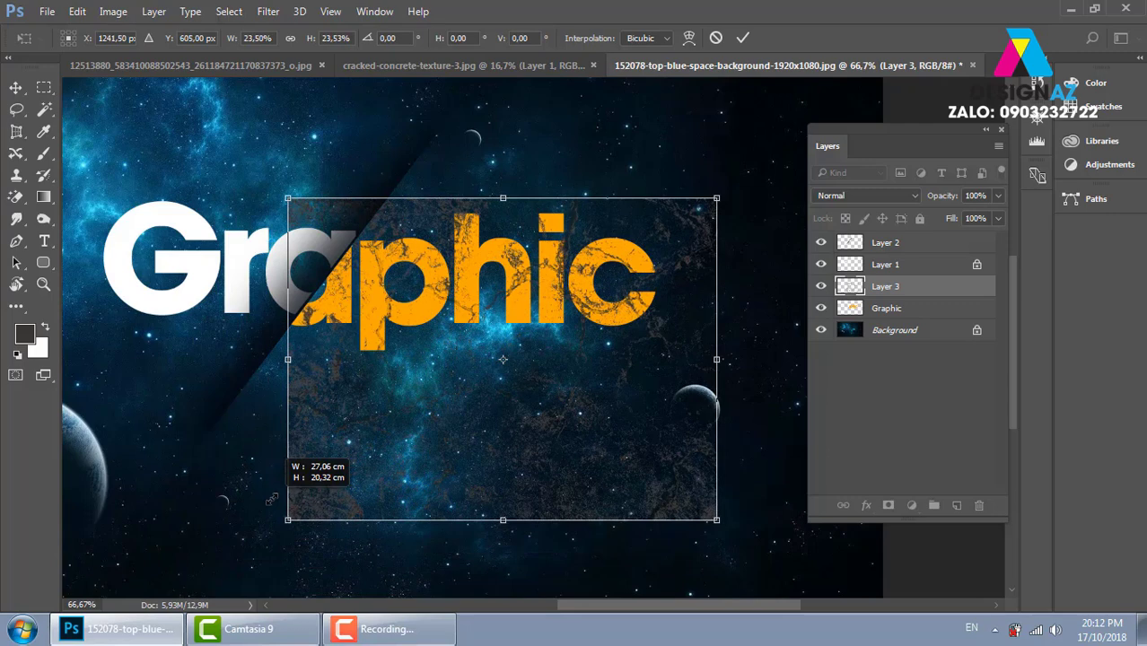
key(Return)
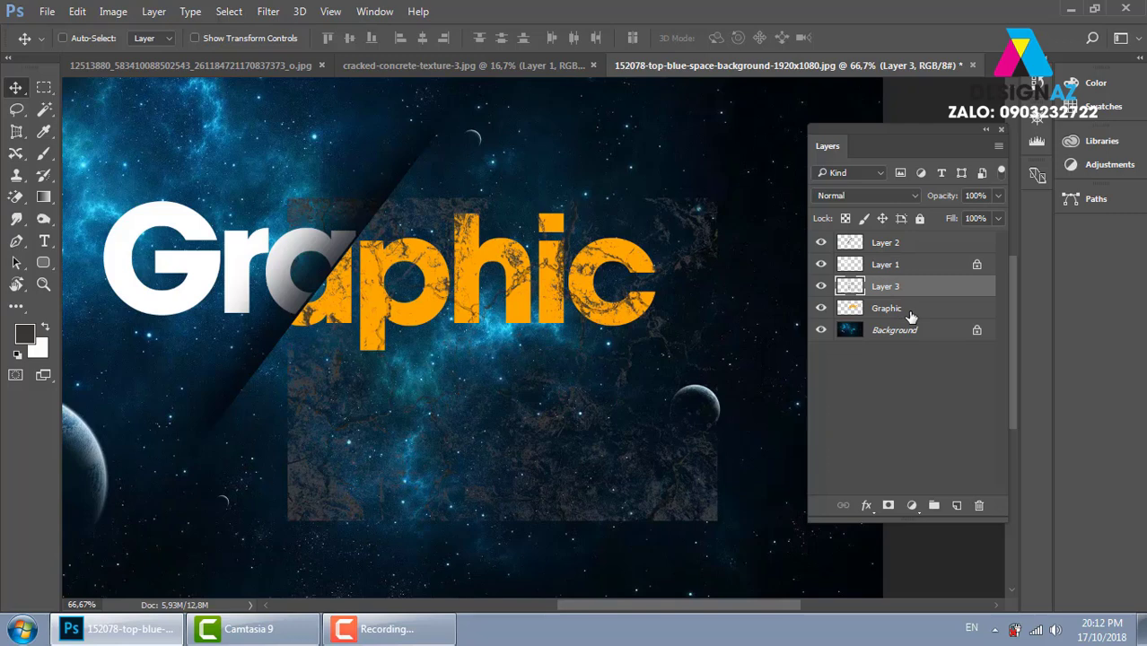
key(ctrl+alt+g)
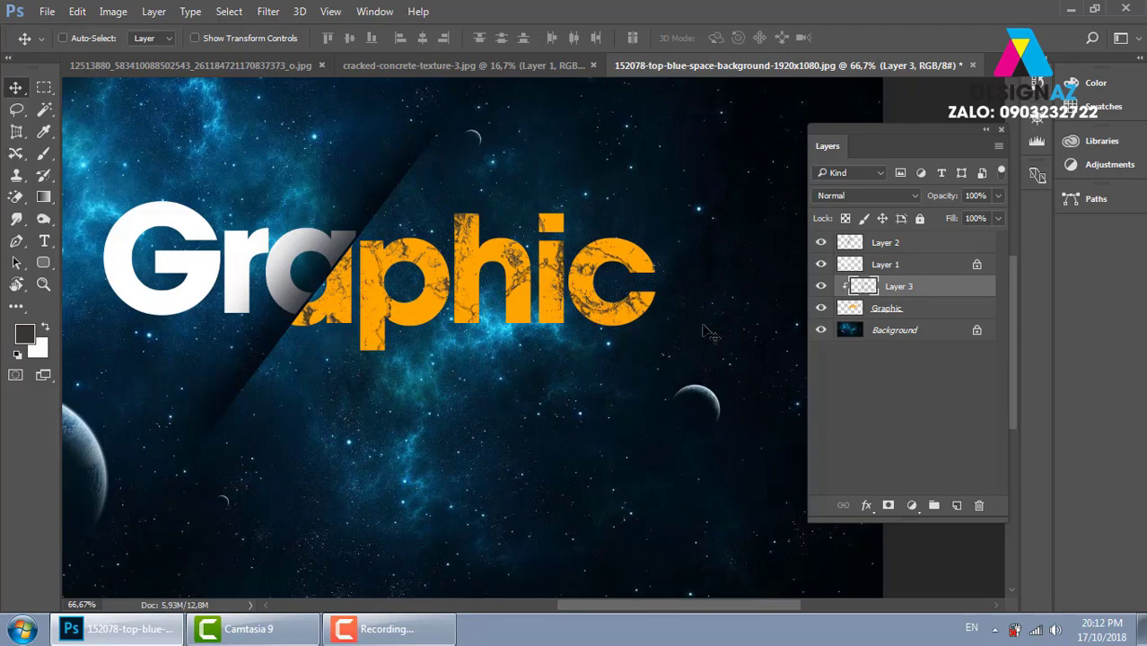
key(ctrl+plus)
key(ctrl+plus)
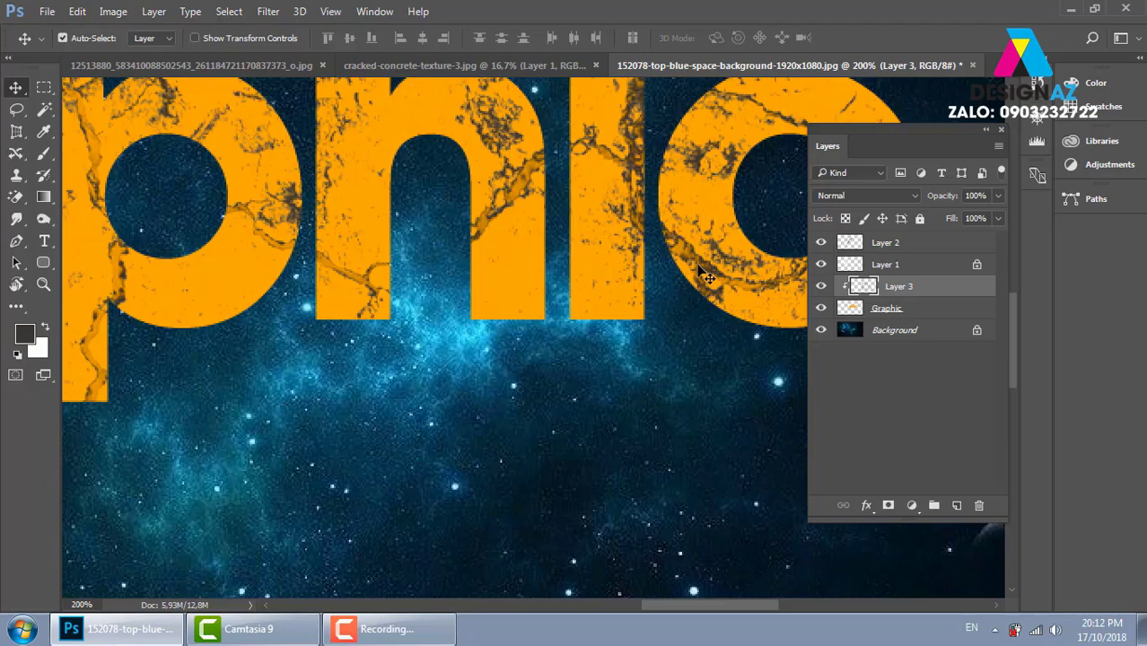
key(ctrl+alt+g)
key(ctrl+minus)
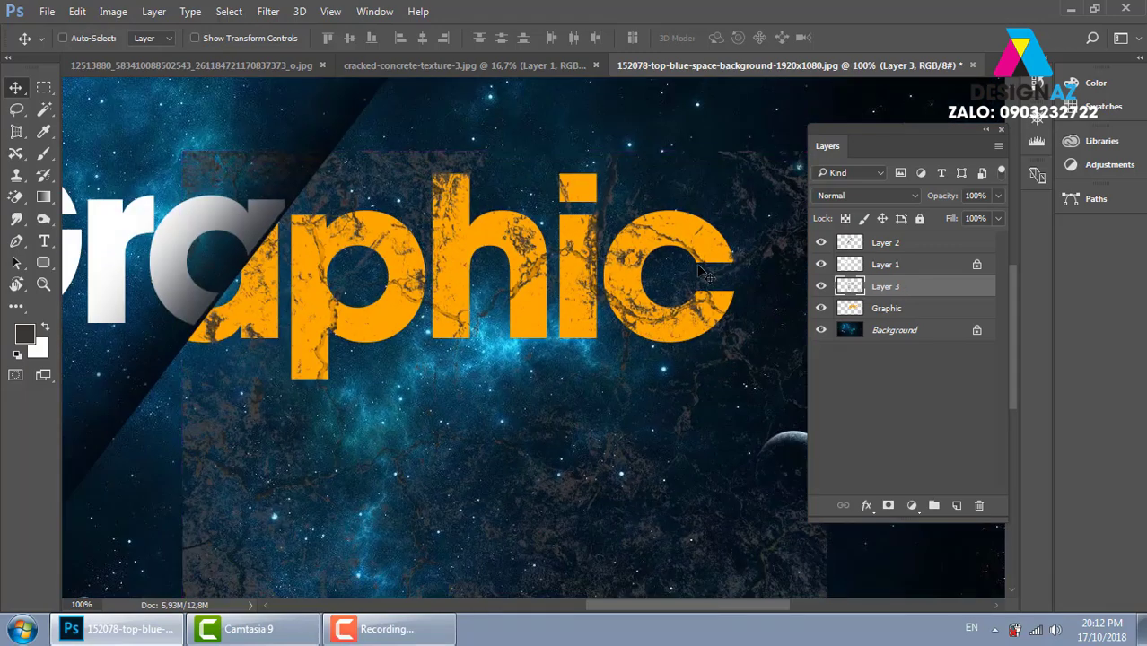
drag(754, 333, 763, 300)
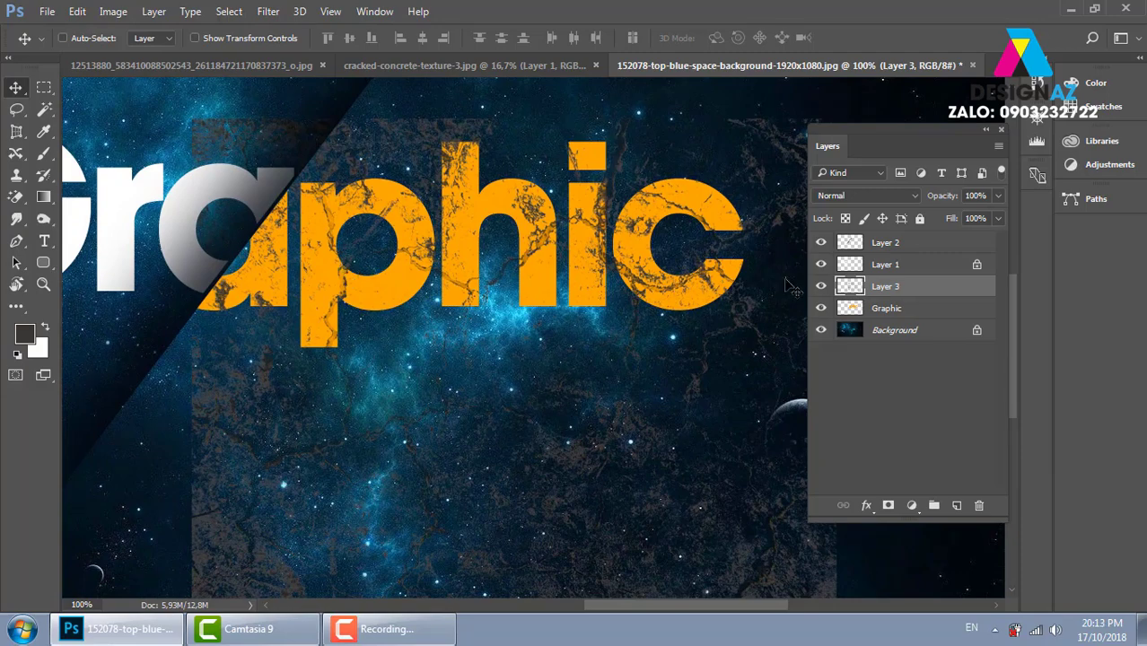
drag(604, 311, 604, 310)
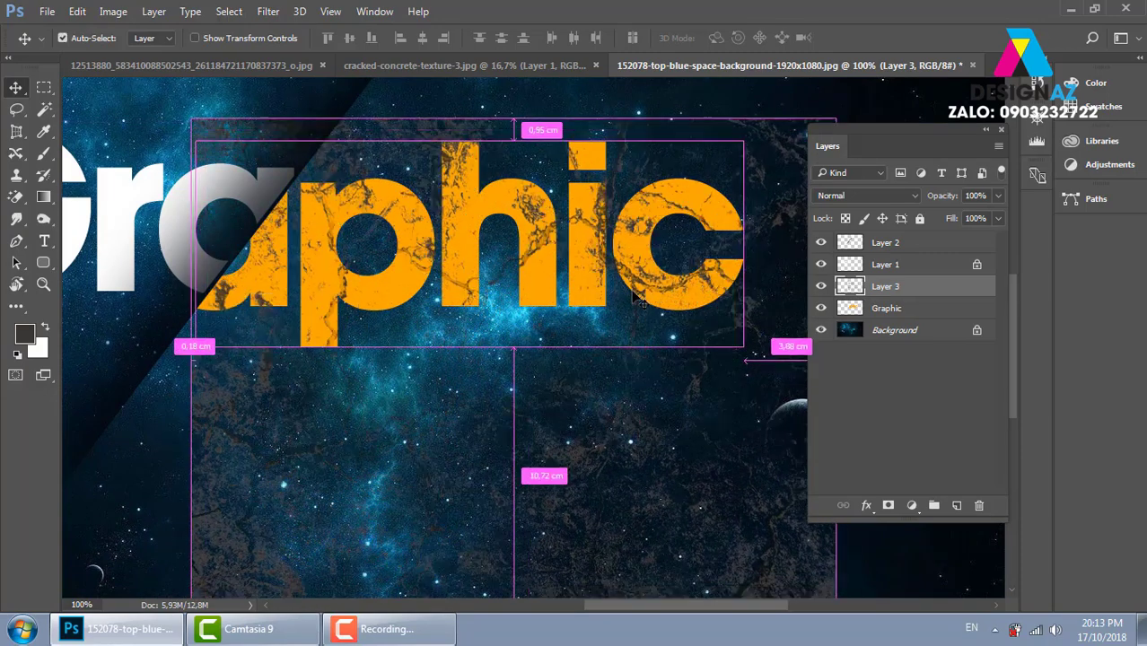
Load Layer 3's crack pixels as a selection, hide Layer 3, and mask the Graphic layer with it.
ctrl+click(849, 286)
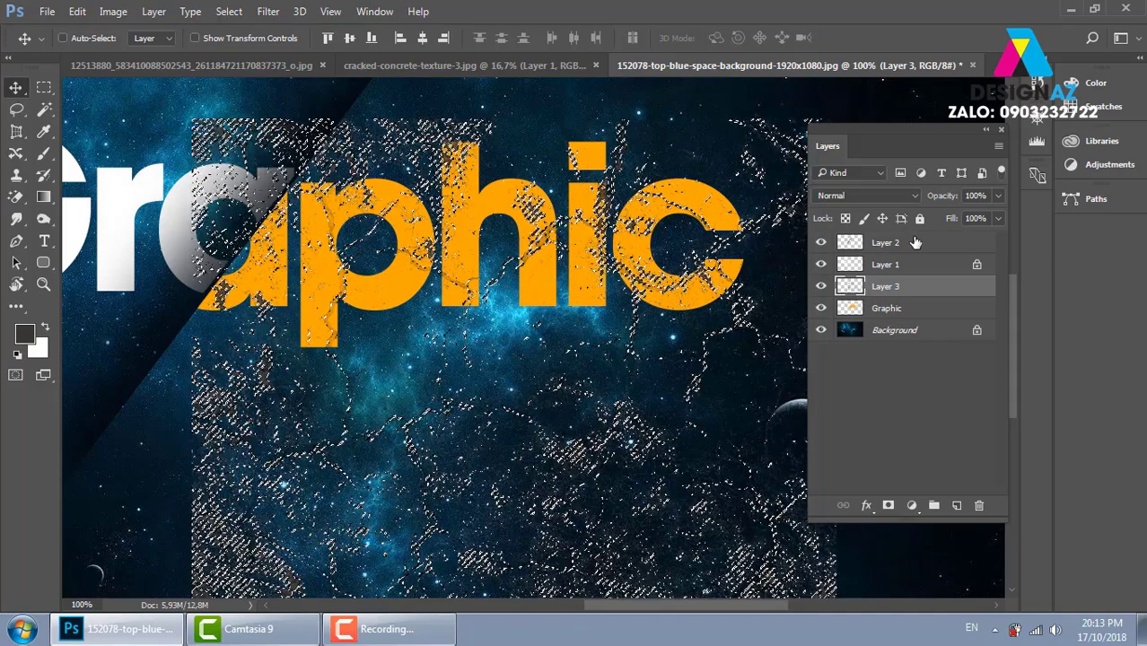
click(820, 285)
click(888, 307)
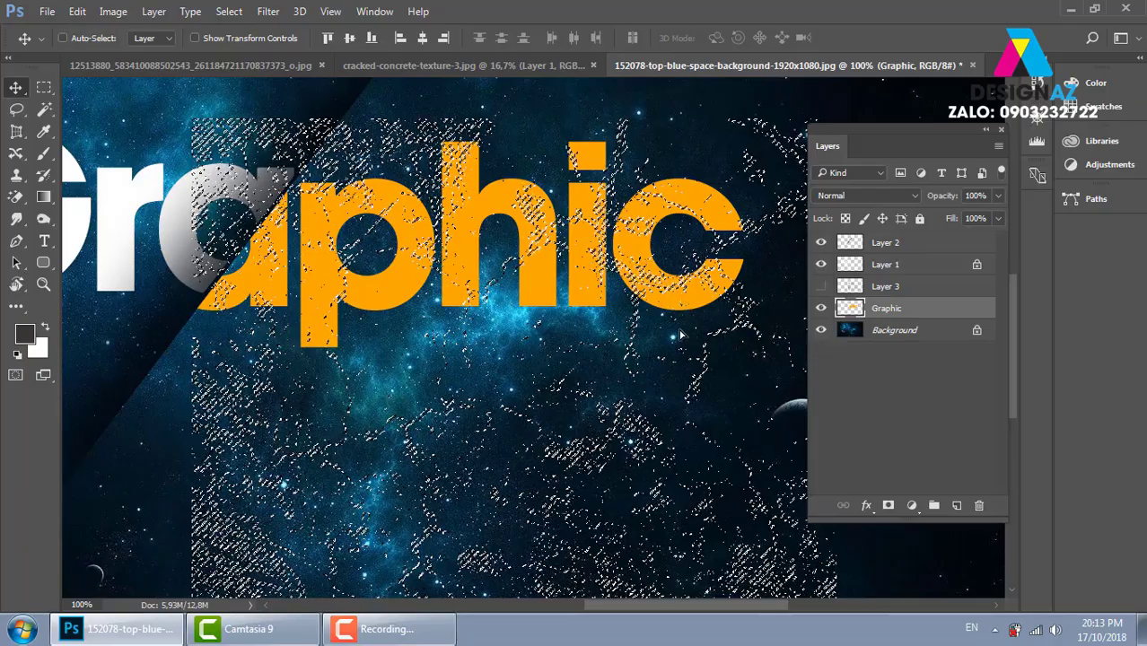
mouse_move(691, 319)
mouse_down()
mouse_move(700, 333)
mouse_move(684, 296)
mouse_up()
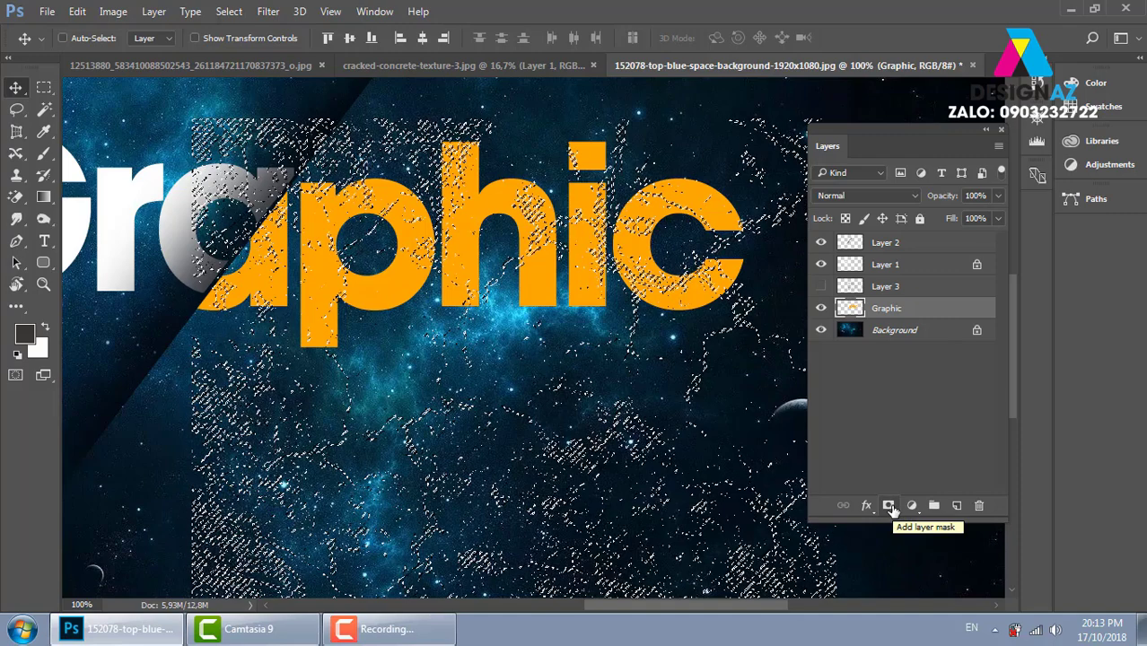
click(888, 506)
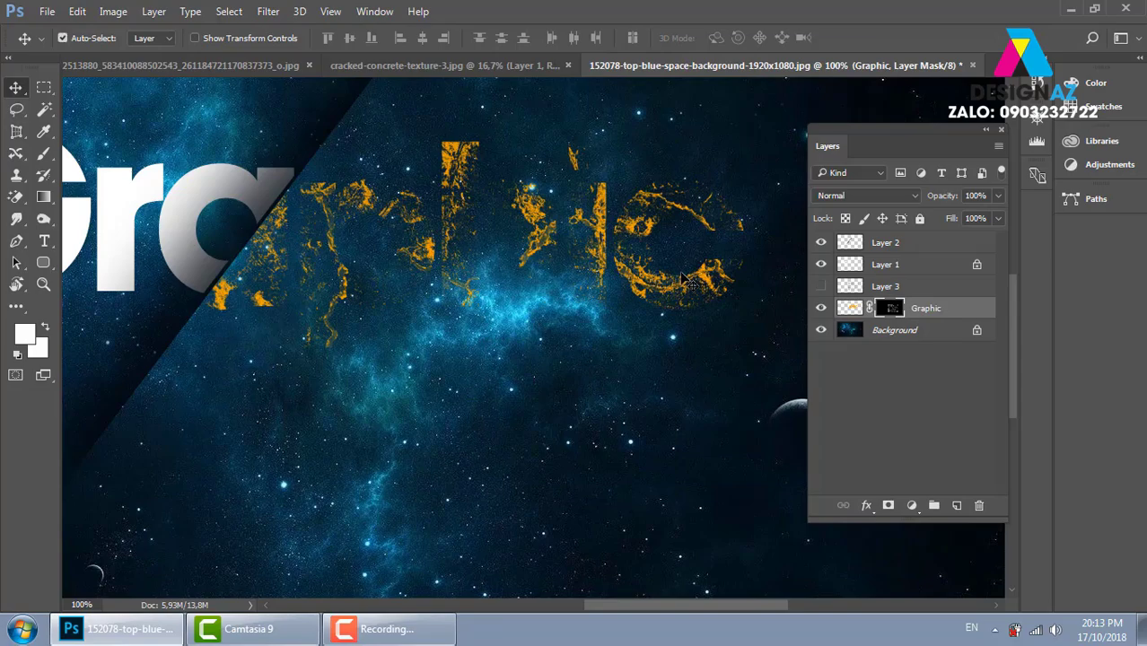
key(ctrl+z)
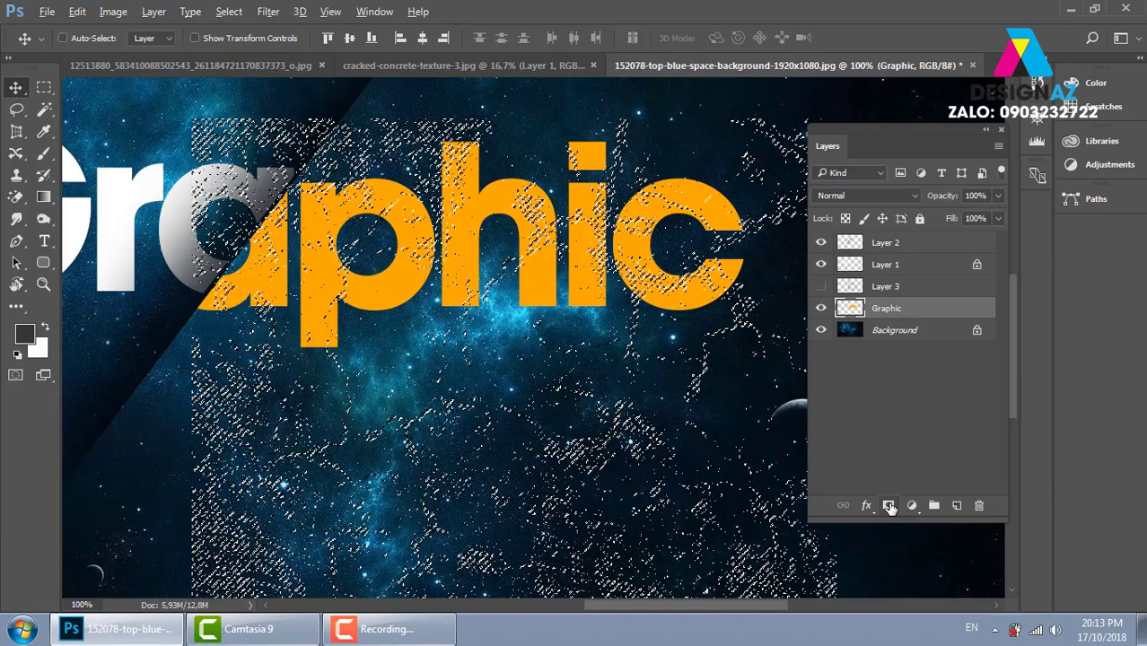
click(888, 507)
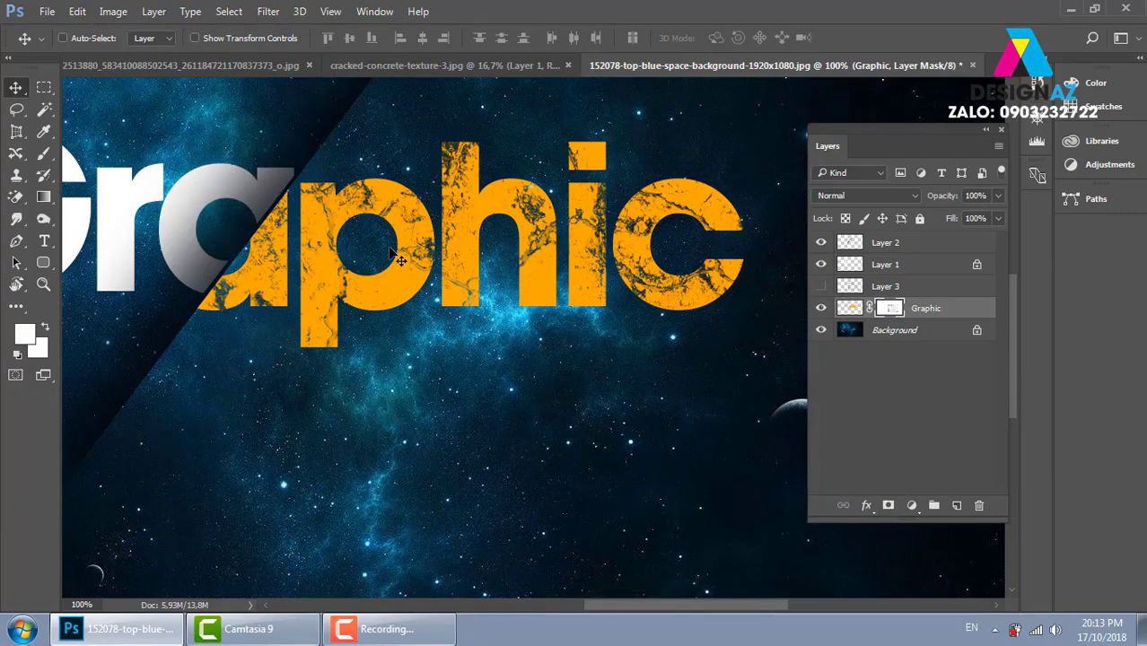
At 50% zoom, undo the Graphic crack mask, deselect, and make Layer 3 active.
drag(399, 260, 485, 301)
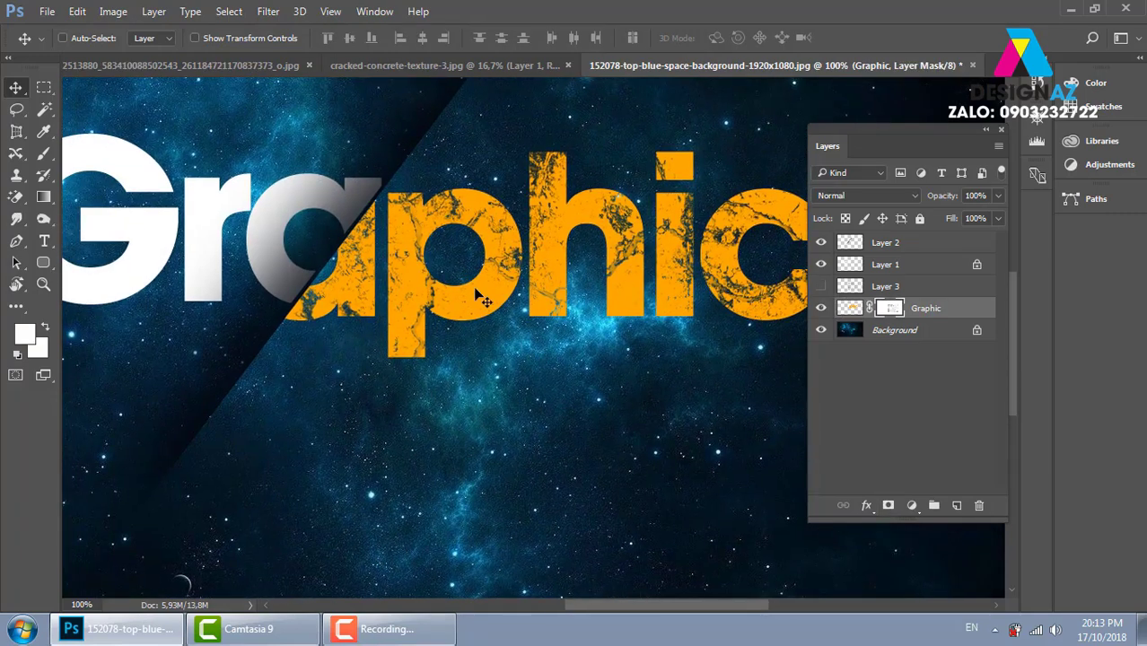
key(ctrl+minus)
key(ctrl+minus)
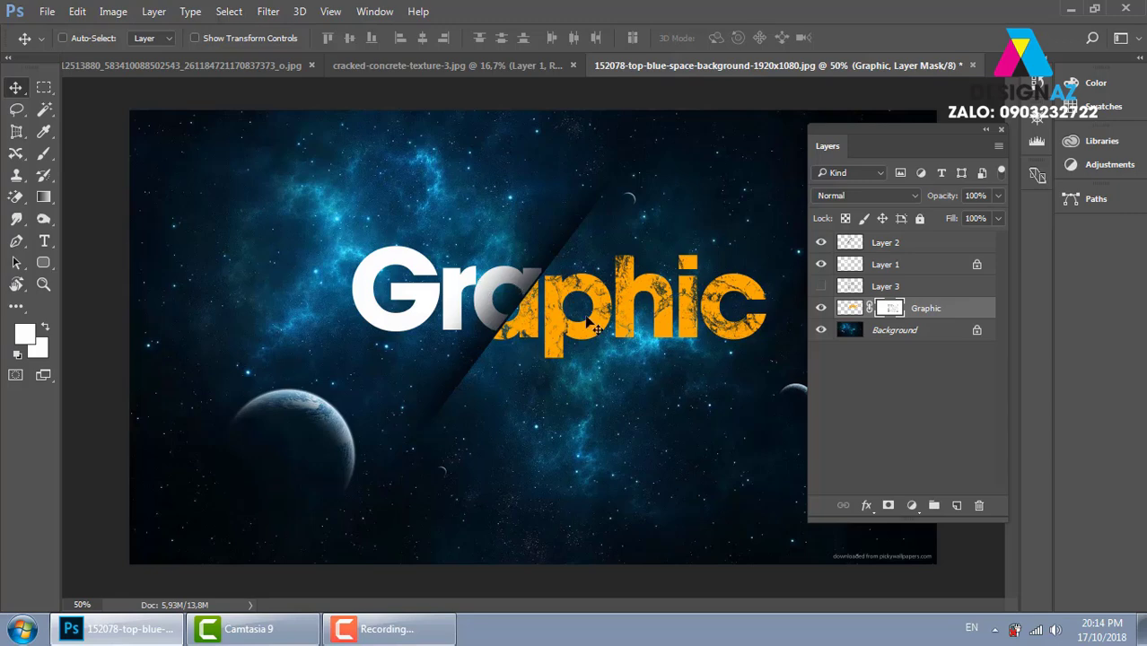
key(ctrl+z)
key(ctrl+d)
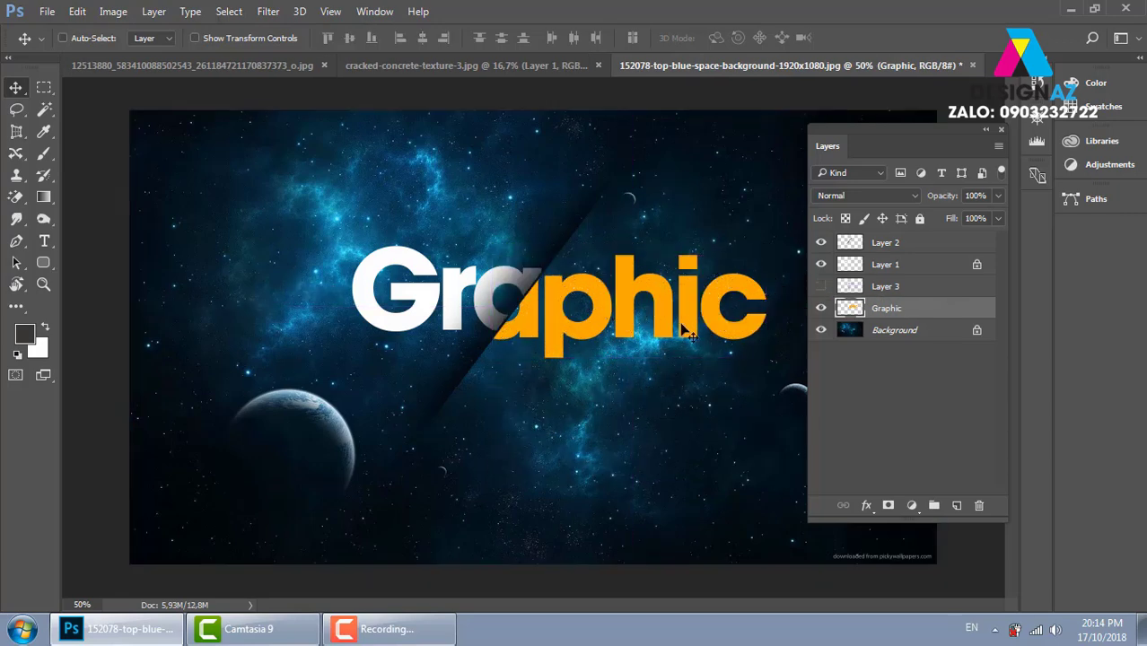
click(906, 287)
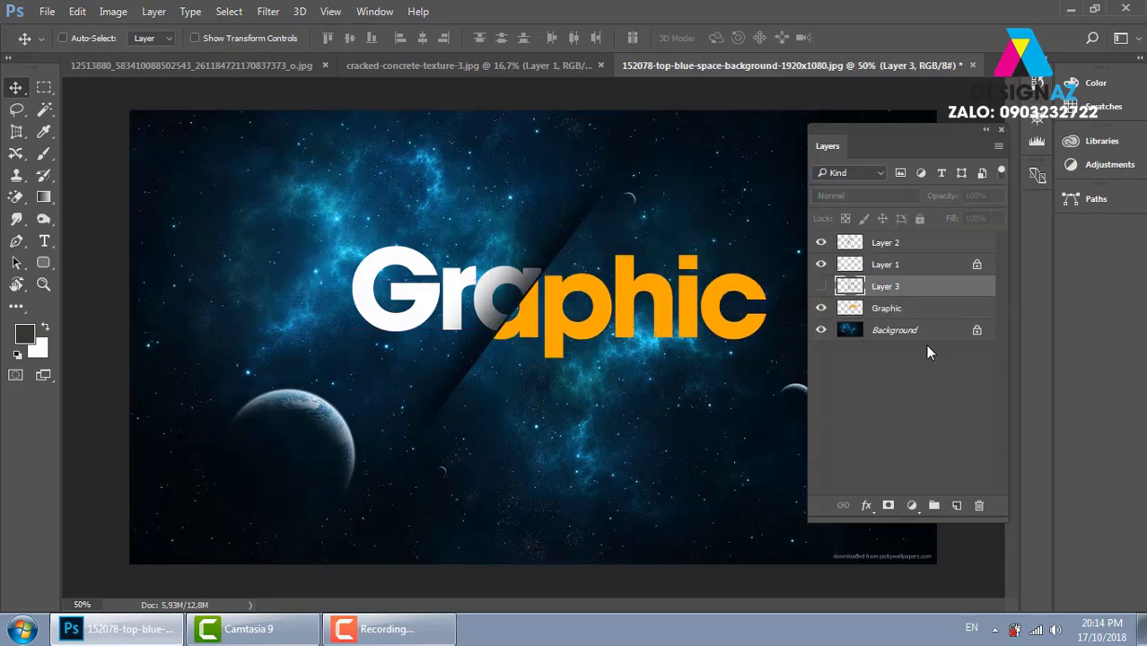
Delete Layer 3, select Graphic, and browse to E:\thuvienanh\Backgroud\texture to open a file.
key(Delete)
click(868, 383)
key(ctrl+o)
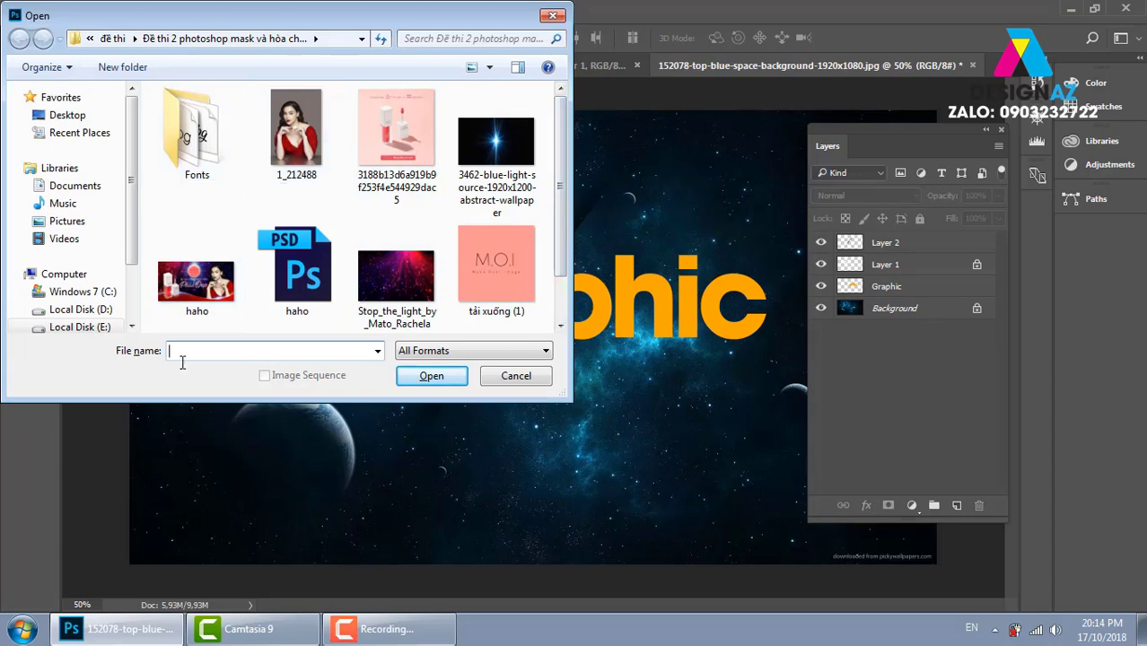
click(85, 327)
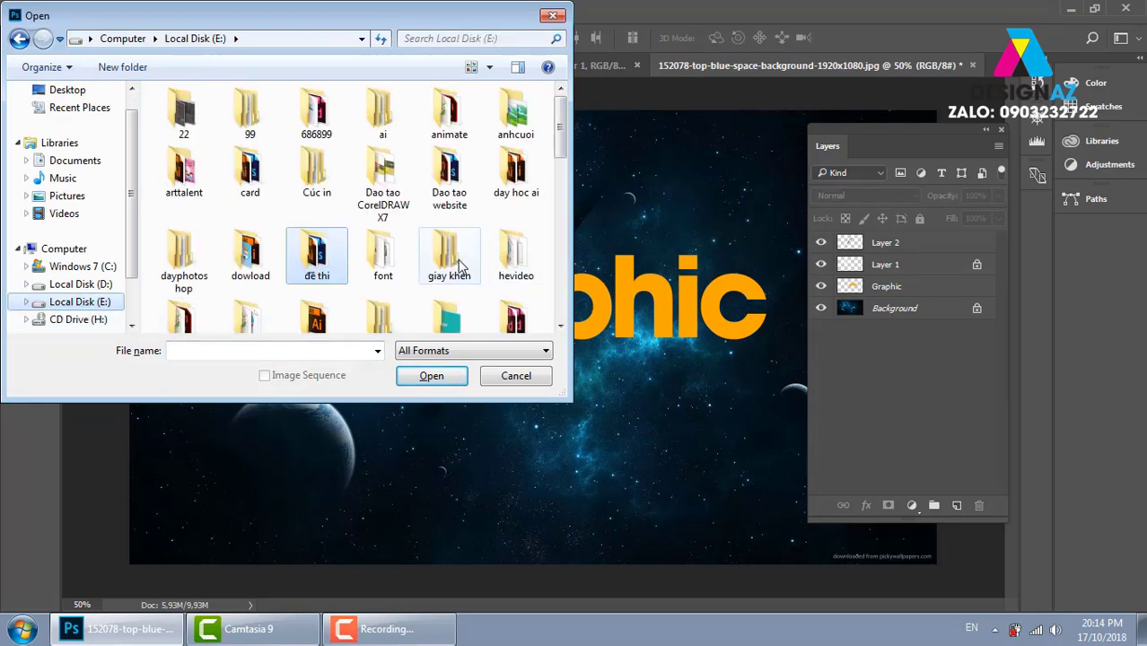
scroll(453, 260, down, 5)
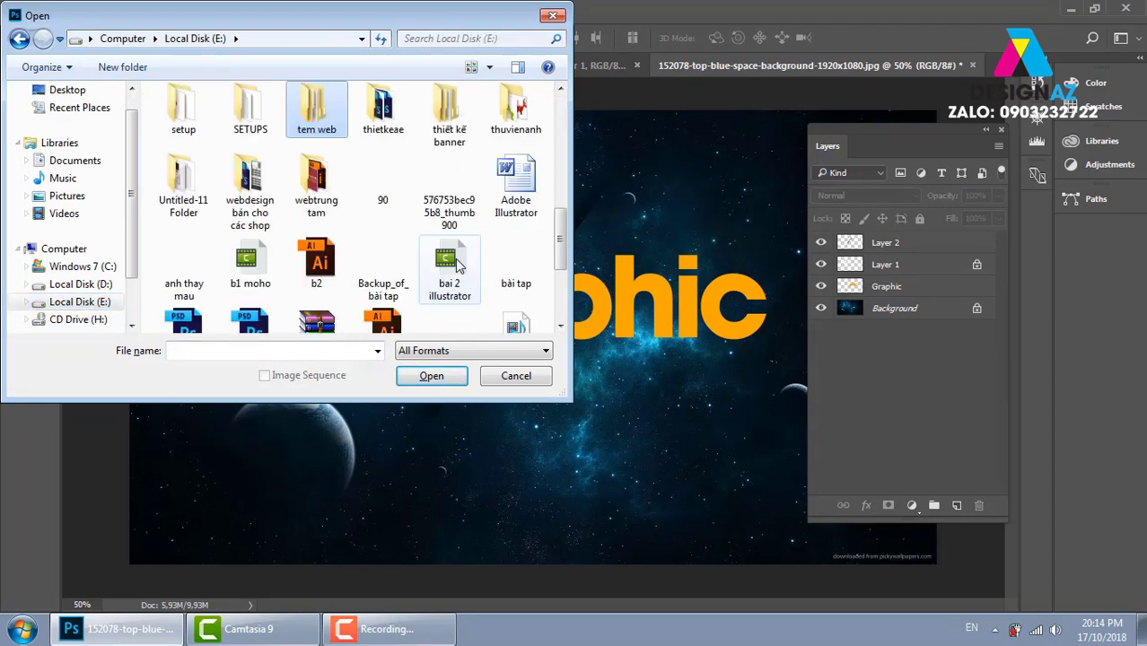
double_click(519, 112)
scroll(304, 235, down, 2)
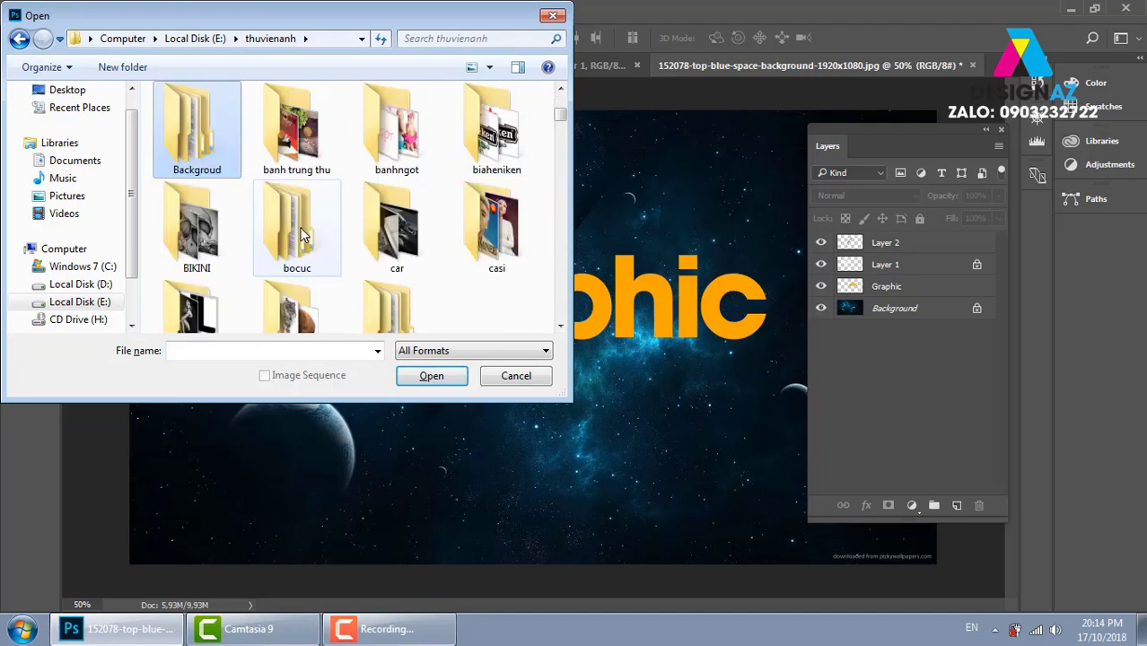
double_click(220, 153)
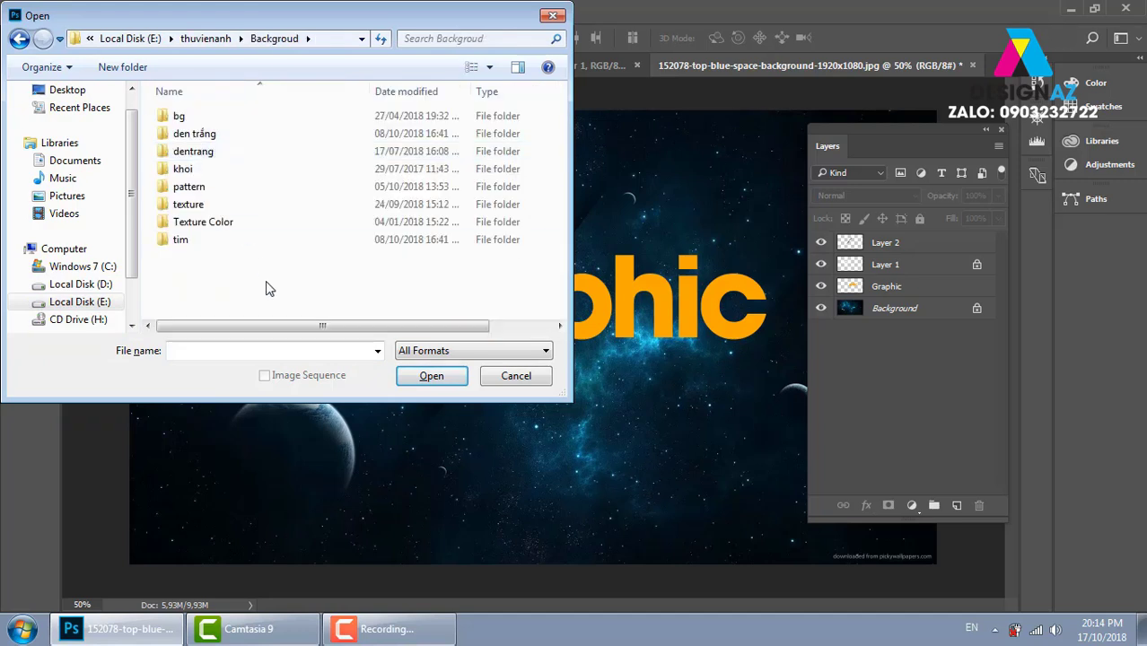
double_click(190, 204)
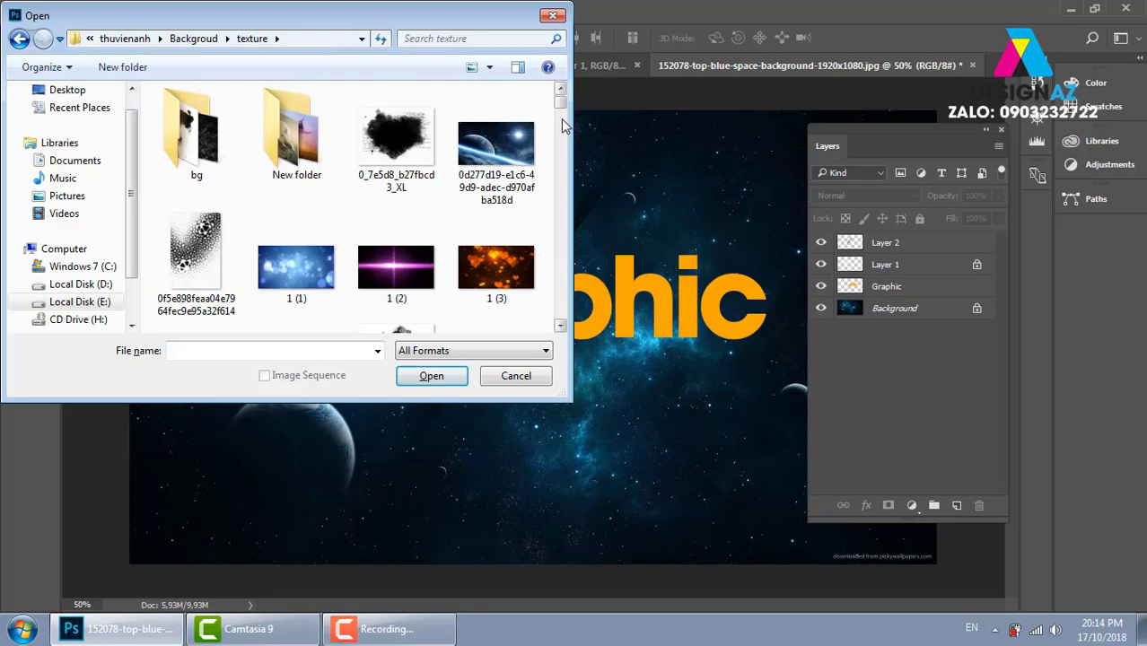
Open the pale cracked-surface texture 41e80dc35b5fb9b5677cc203df393c52.jpg.
scroll(449, 126, down, 2)
scroll(448, 125, down, 2)
scroll(449, 125, down, 2)
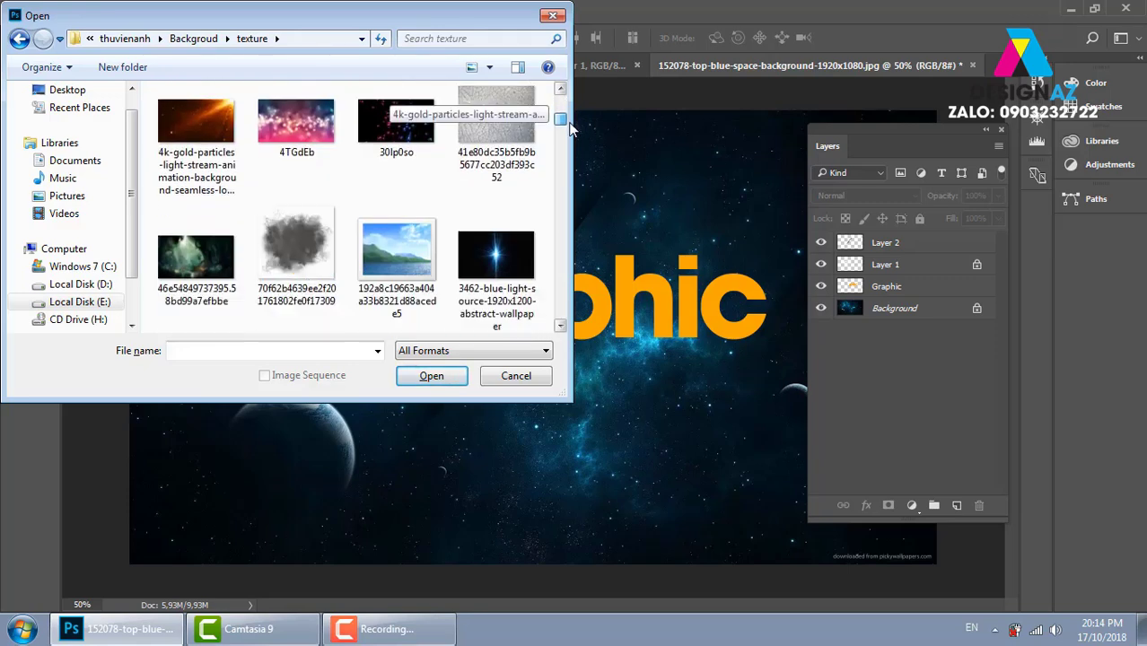
click(499, 131)
click(432, 377)
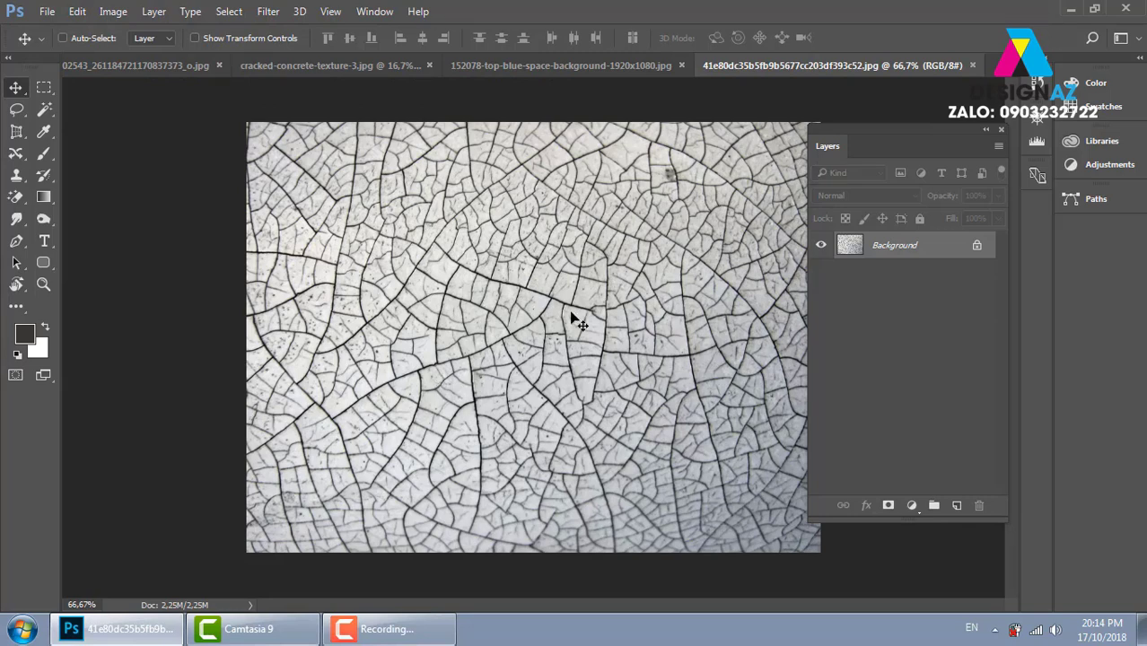
Select the texture's pale surface with Color Range at Fuzziness 102.
click(229, 11)
click(272, 172)
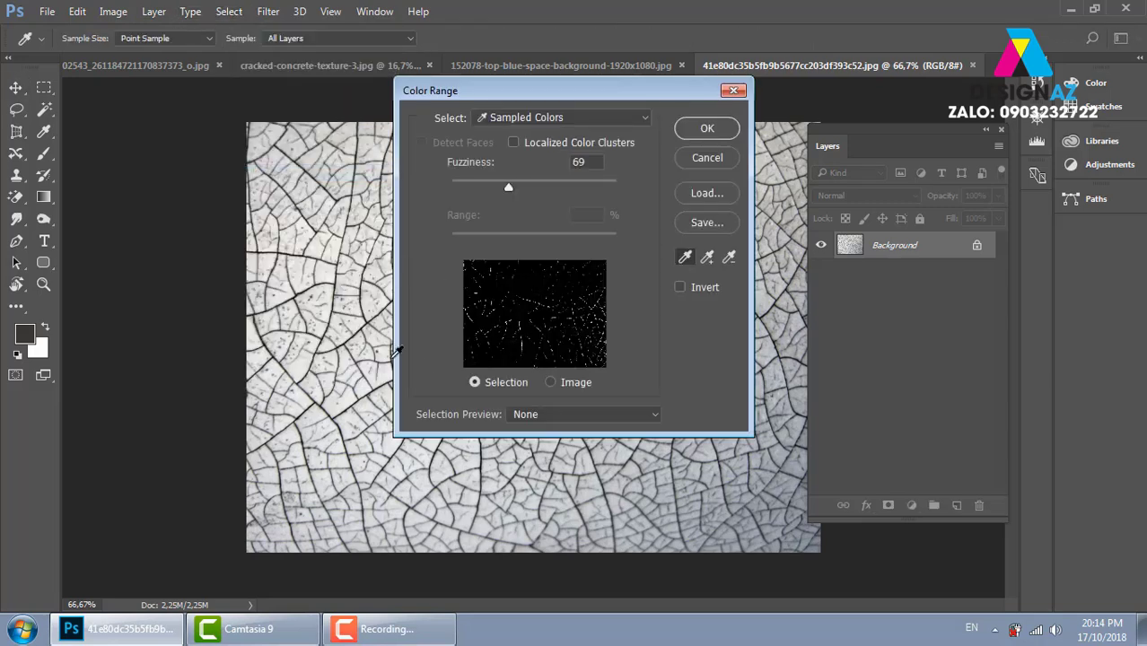
click(356, 331)
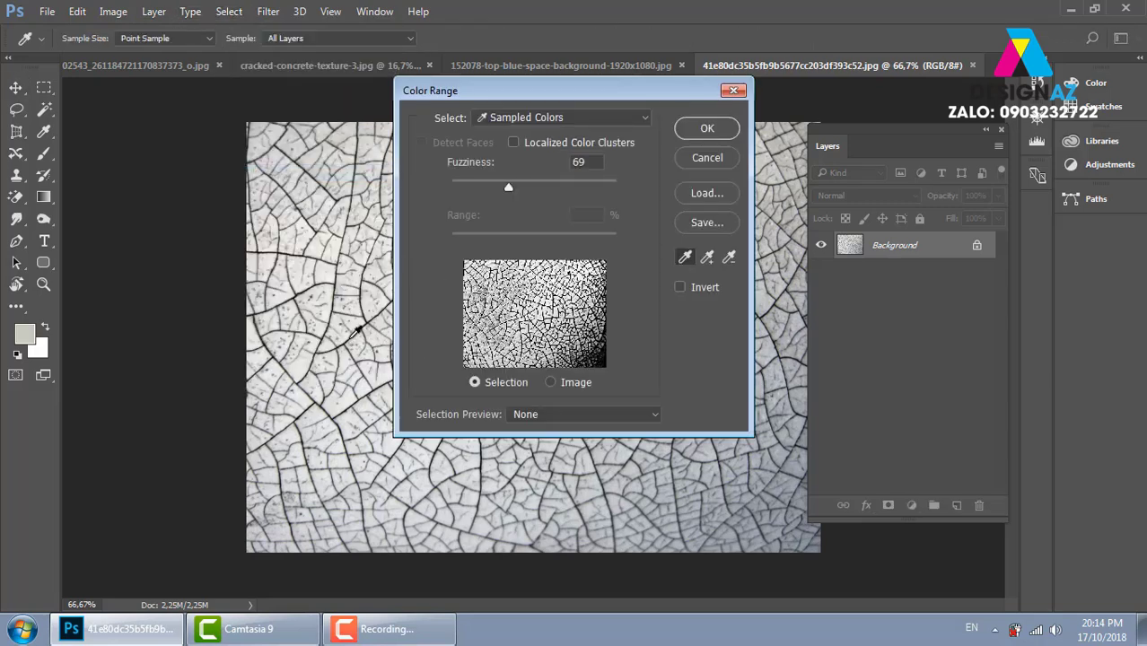
drag(508, 190, 535, 186)
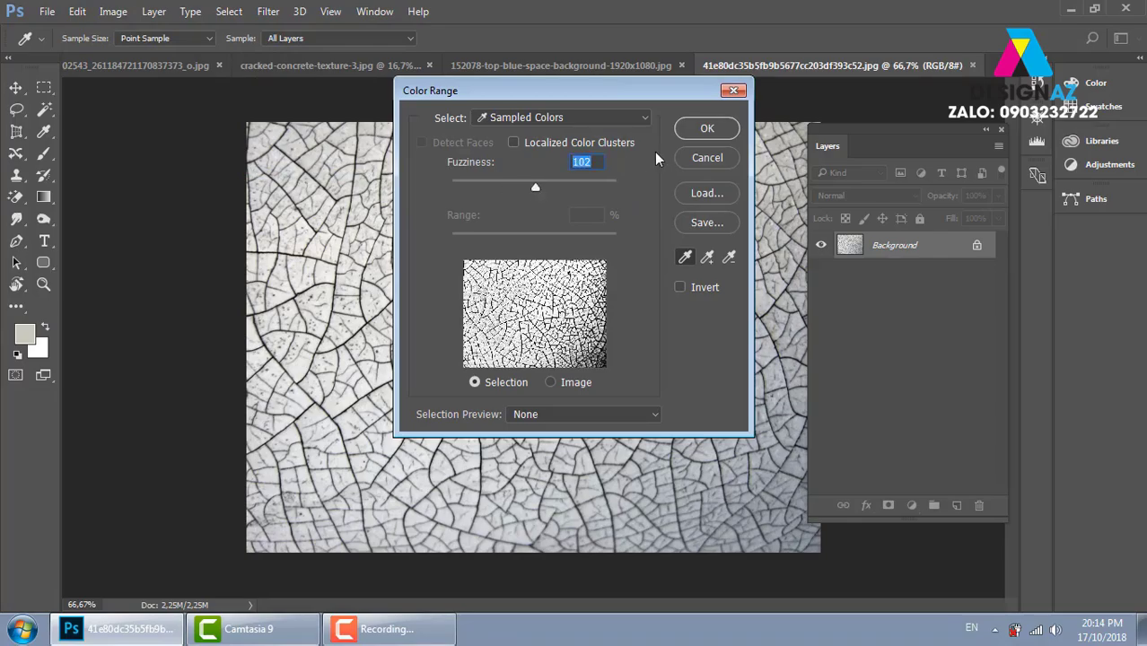
click(725, 129)
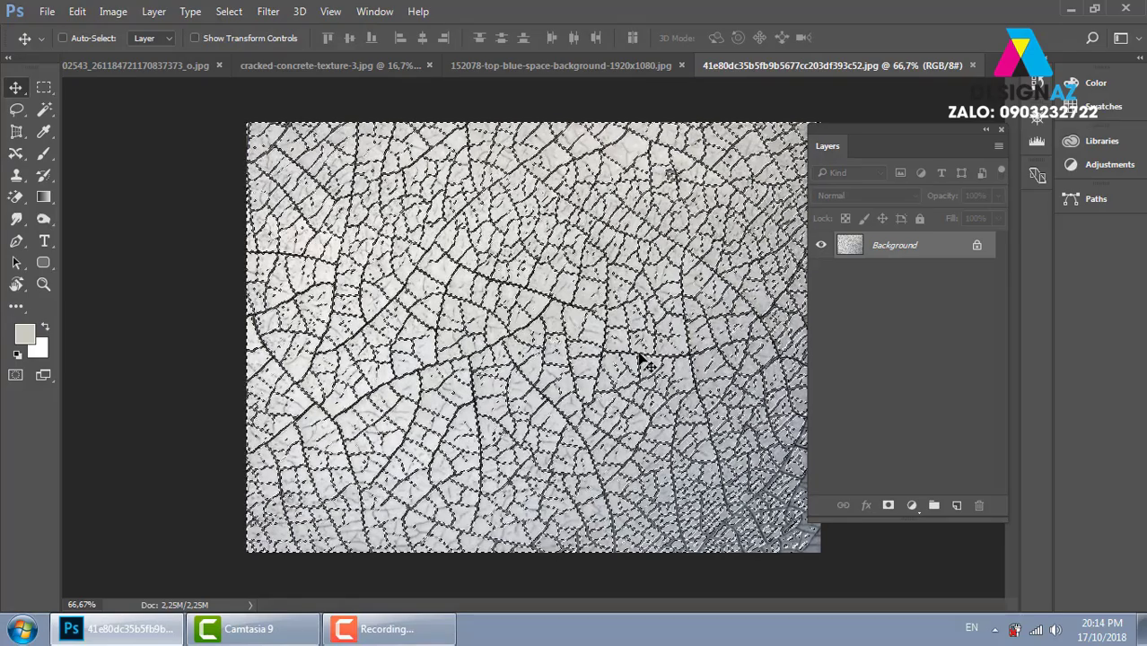
Copy the selected surface to a new Layer 1 and reposition it on the texture.
key(ctrl)
key(ctrl+j)
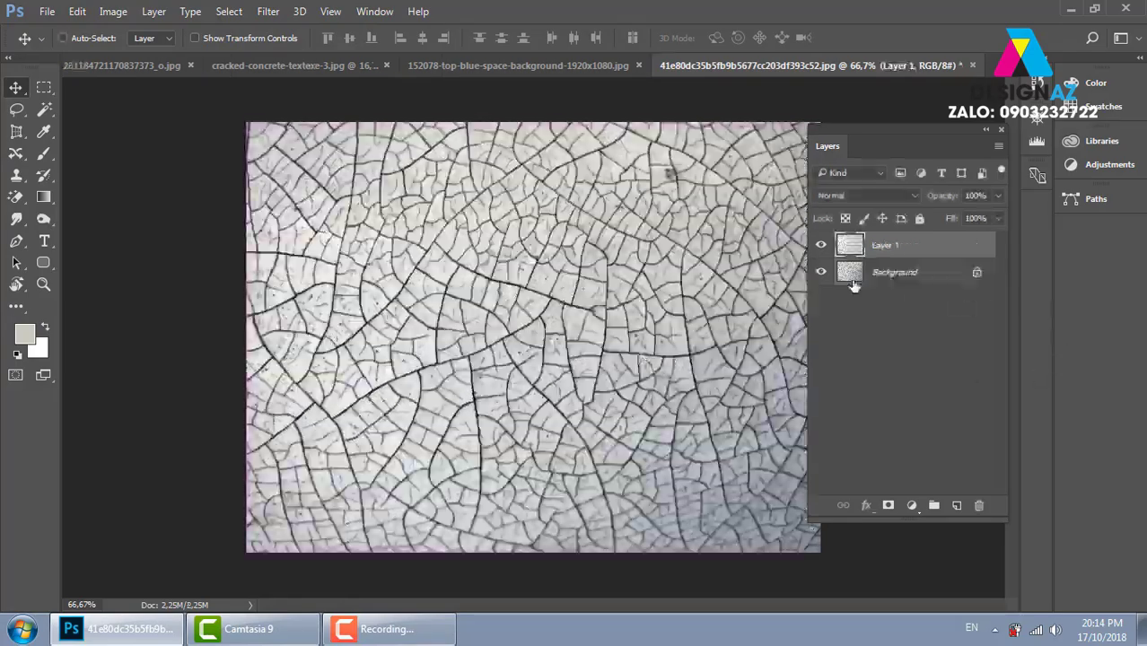
click(820, 272)
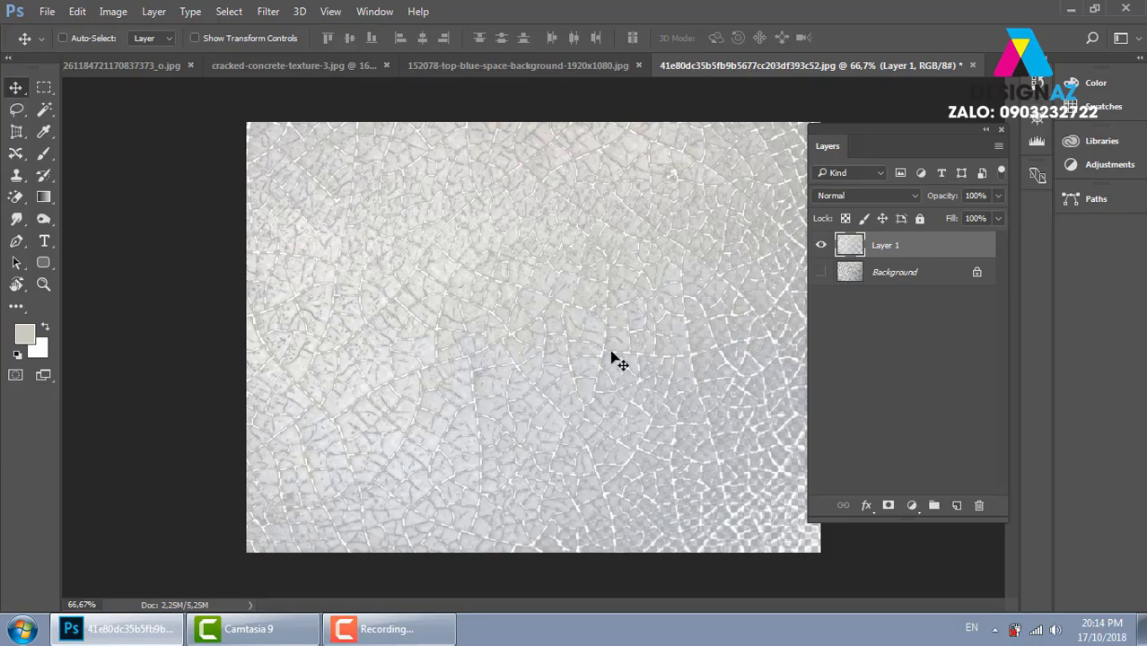
key(ctrl+alt+z)
key(ctrl+alt+z)
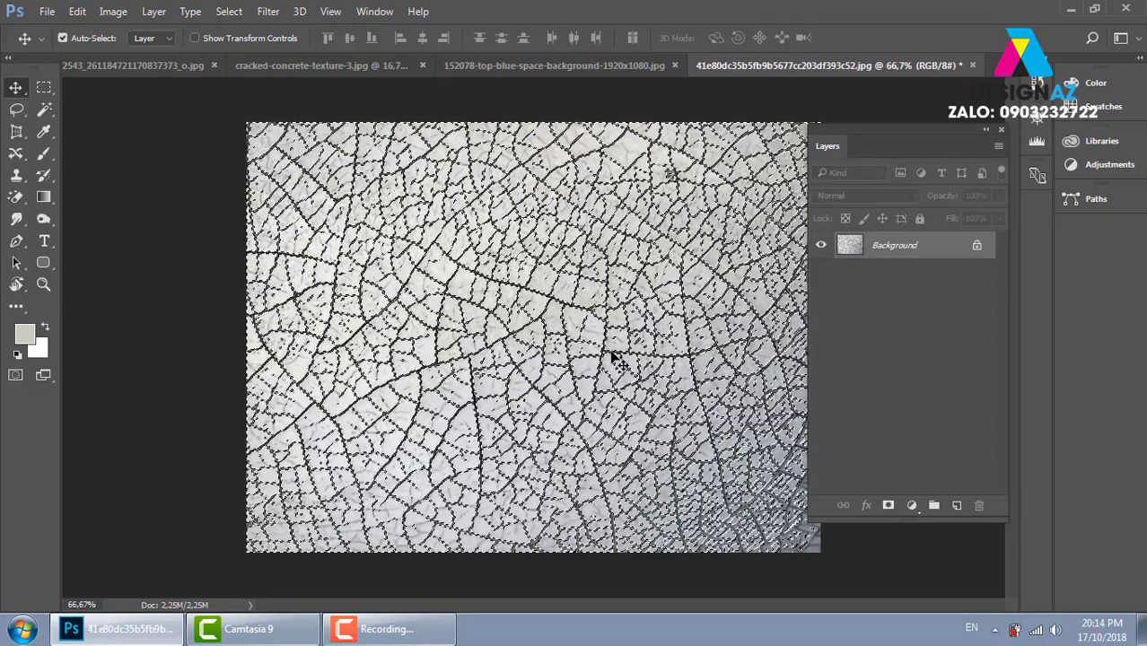
key(ctrl)
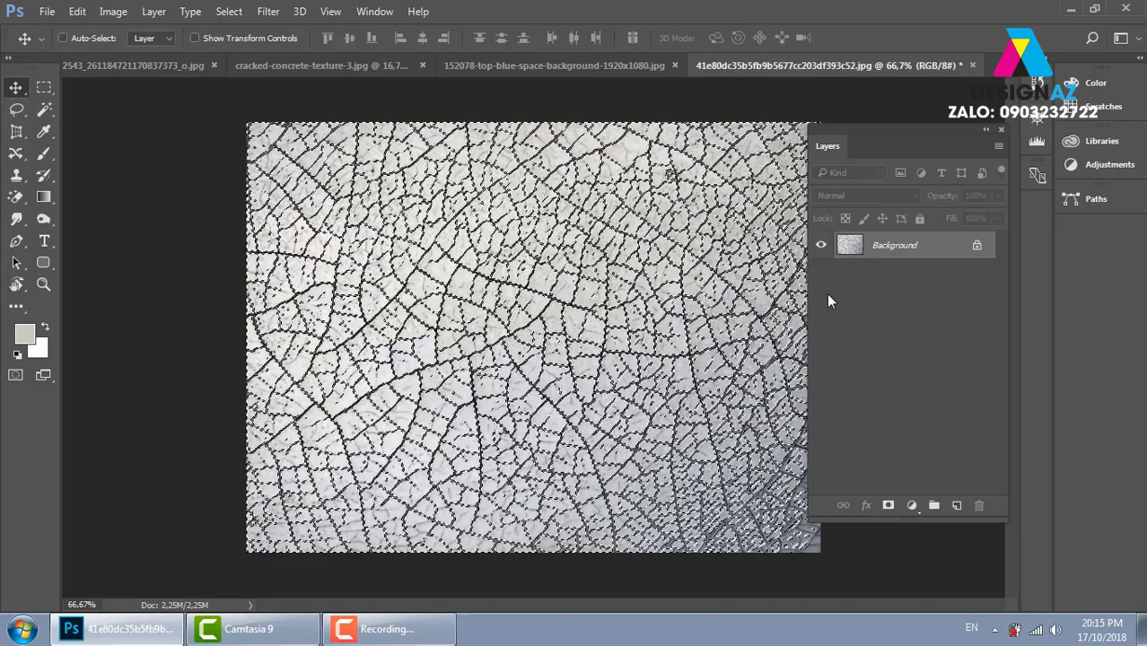
key(ctrl+j)
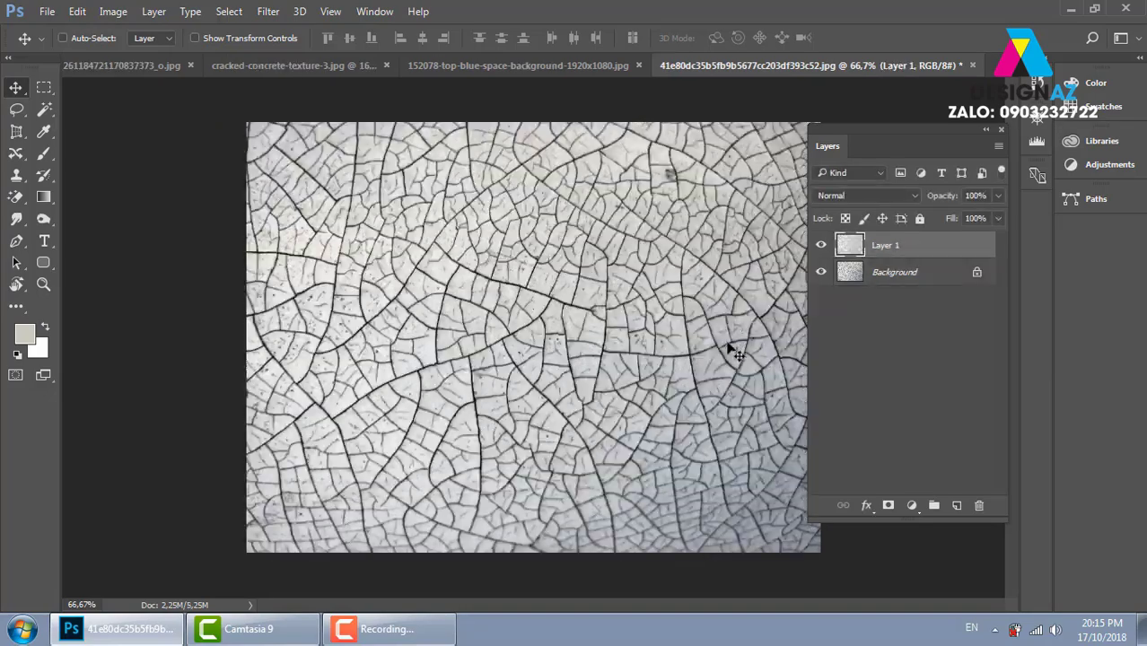
mouse_move(648, 346)
mouse_down()
mouse_move(496, 226)
mouse_move(697, 300)
mouse_up()
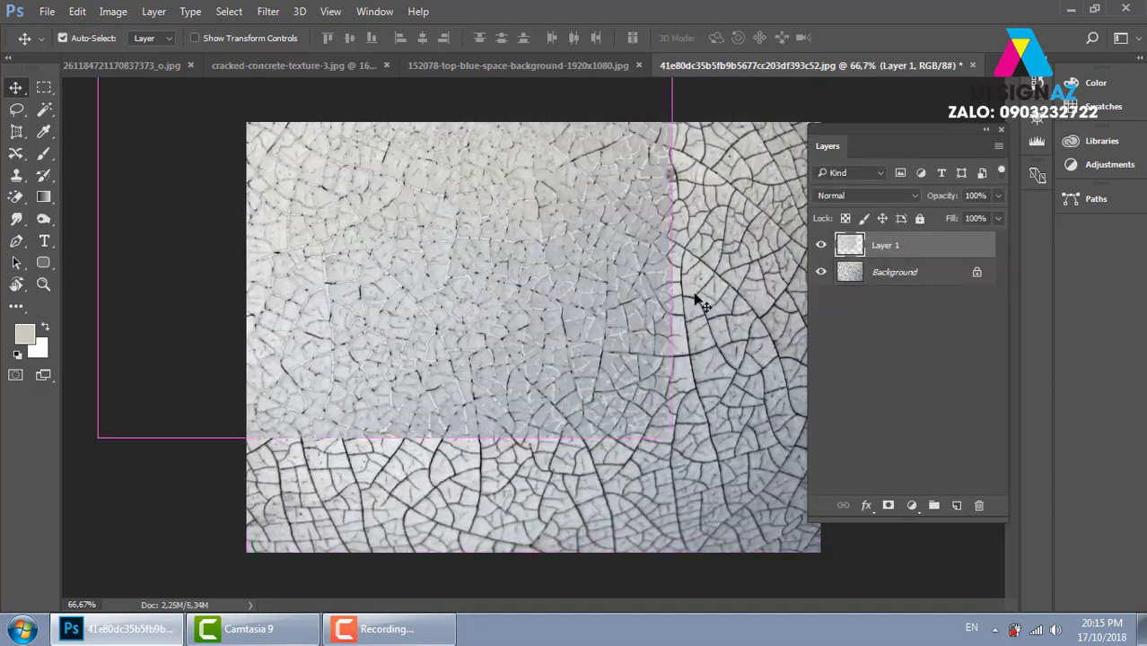
ctrl+click(856, 252)
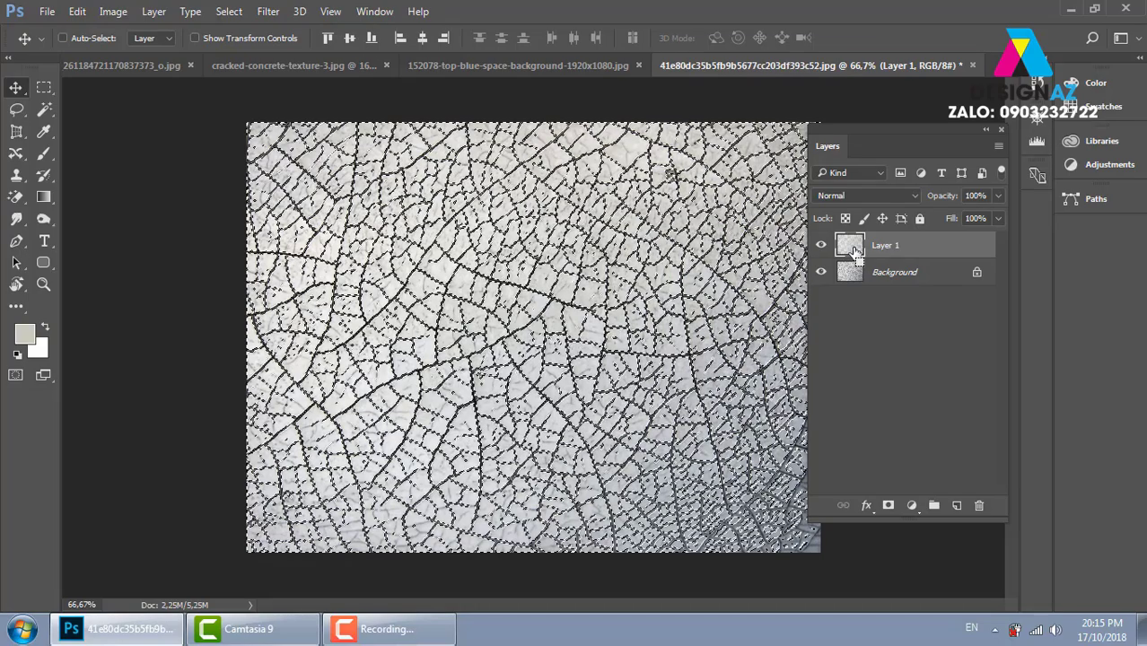
key(ctrl+d)
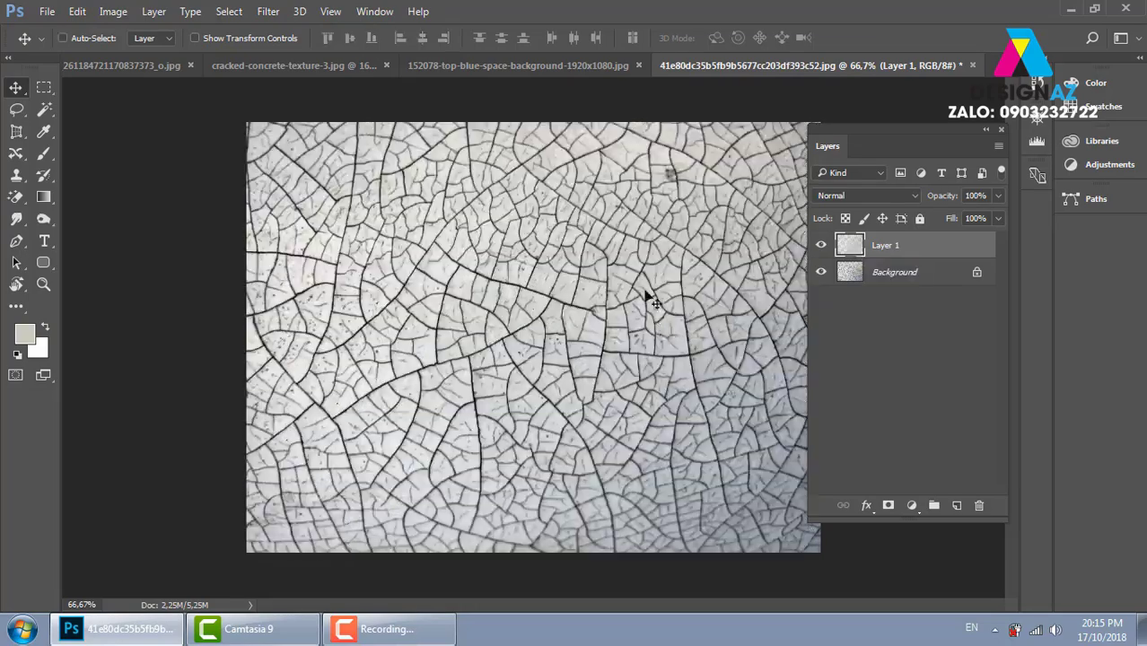
drag(648, 300, 615, 174)
Drag the cracked texture into the title document, then delete the misplaced copy.
drag(561, 59, 571, 155)
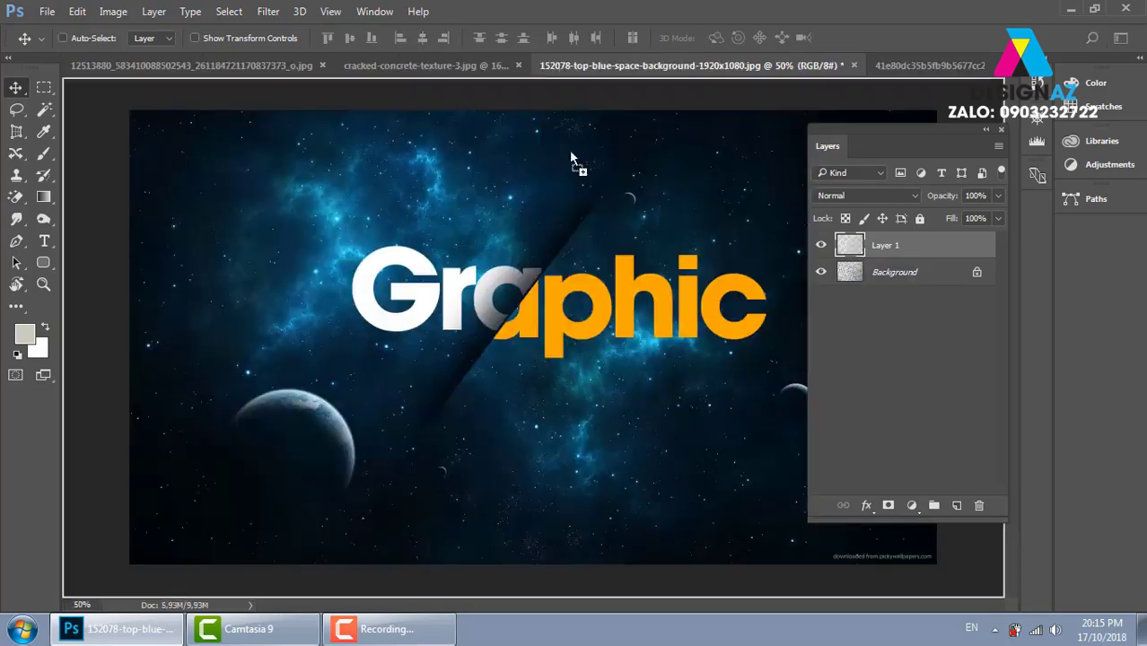
mouse_move(620, 305)
mouse_down()
mouse_move(646, 341)
mouse_move(714, 319)
mouse_up()
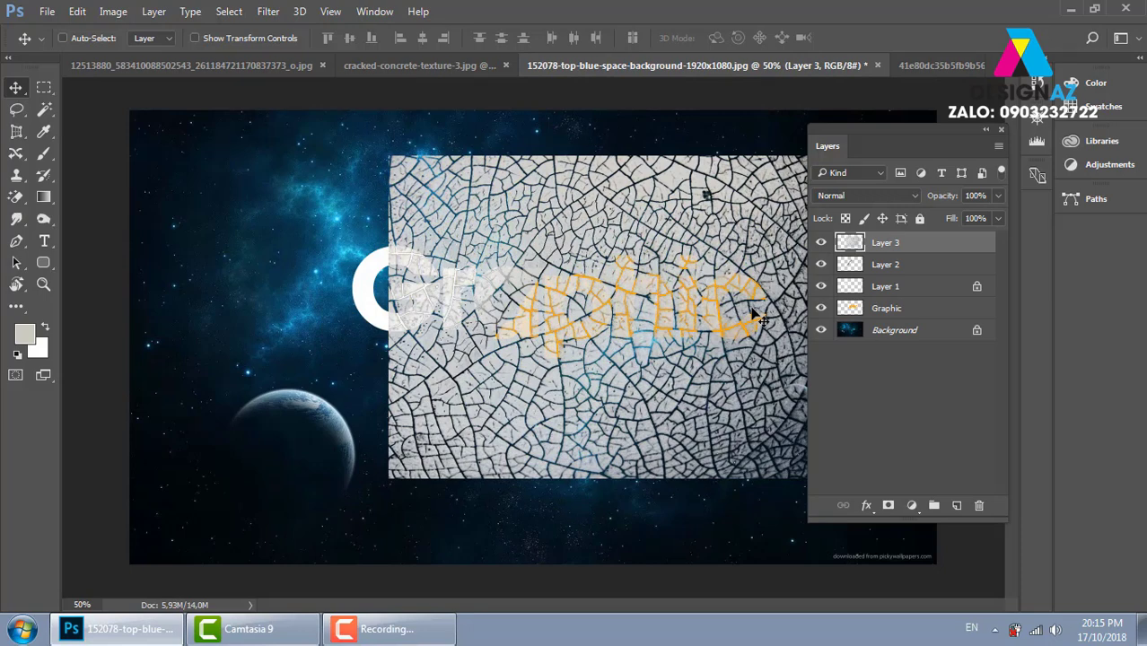
key(ctrl+comma)
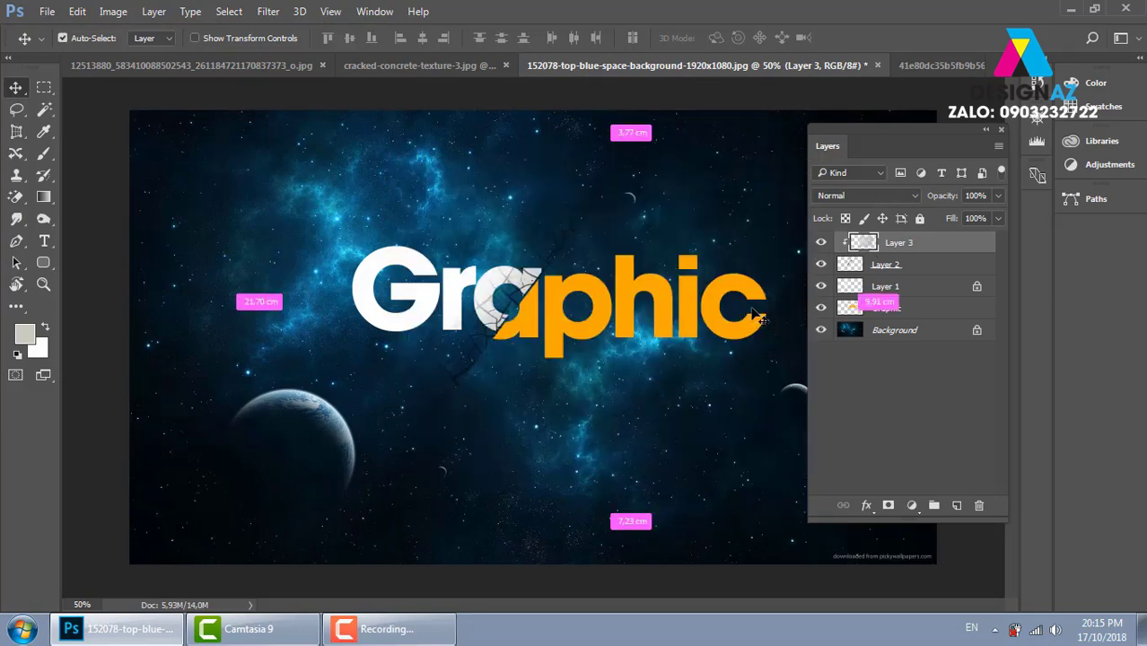
key(ctrl+comma)
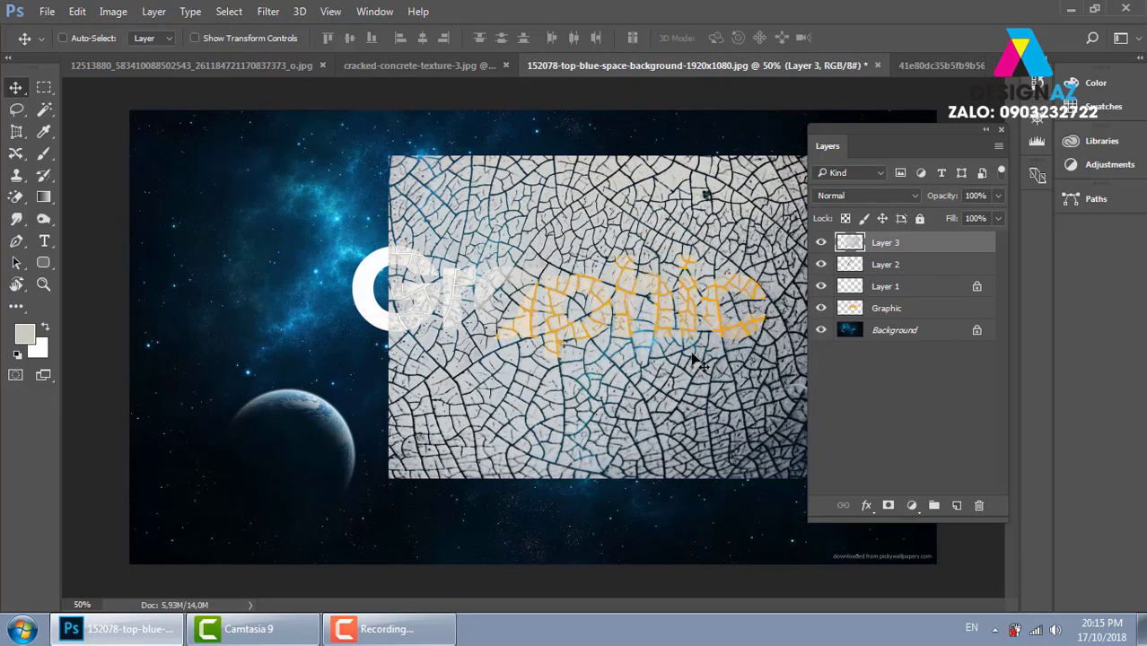
drag(696, 361, 669, 356)
key(Delete)
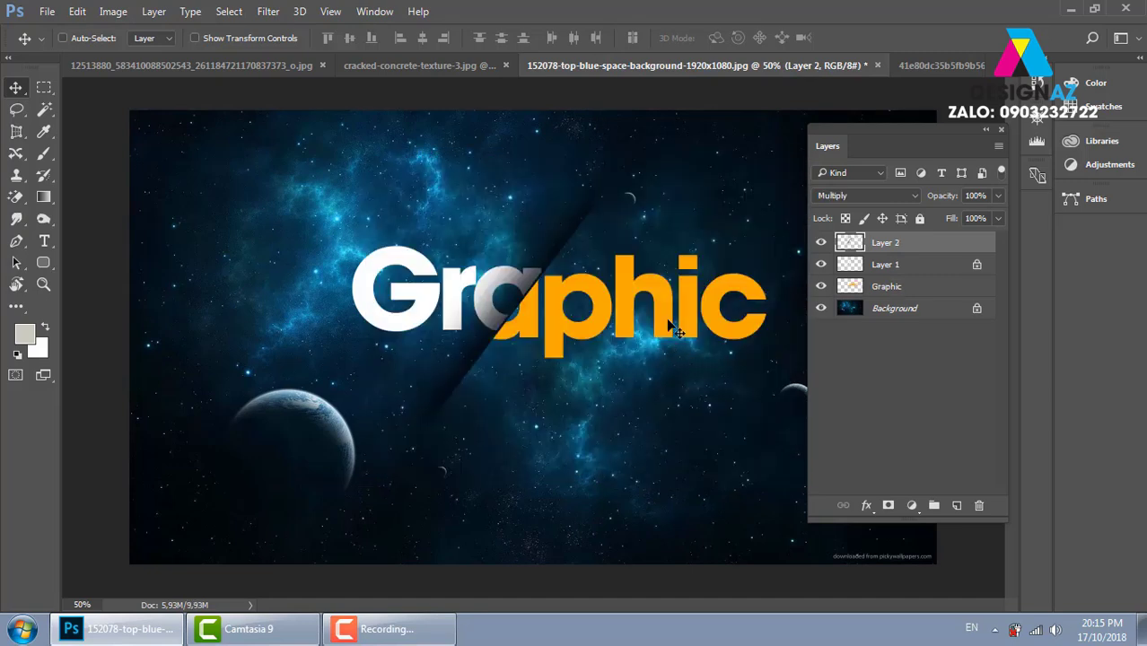
Bring the whole texture in above the Graphic layer and clip it to the letters.
right_click(669, 312)
click(686, 316)
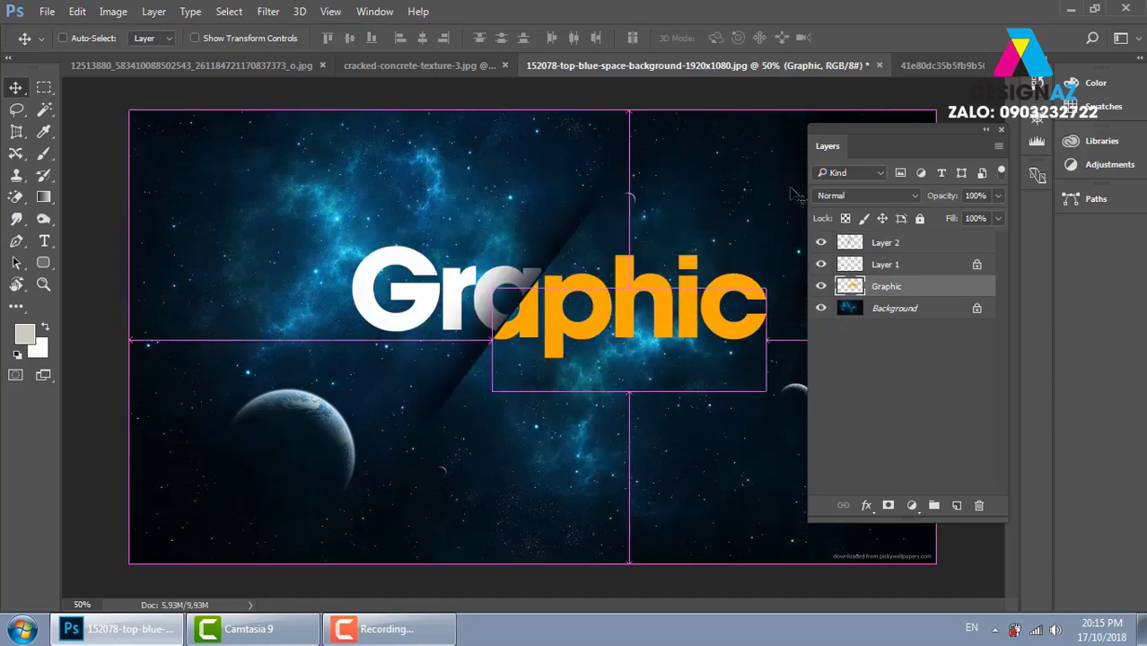
click(925, 70)
key(ctrl+a)
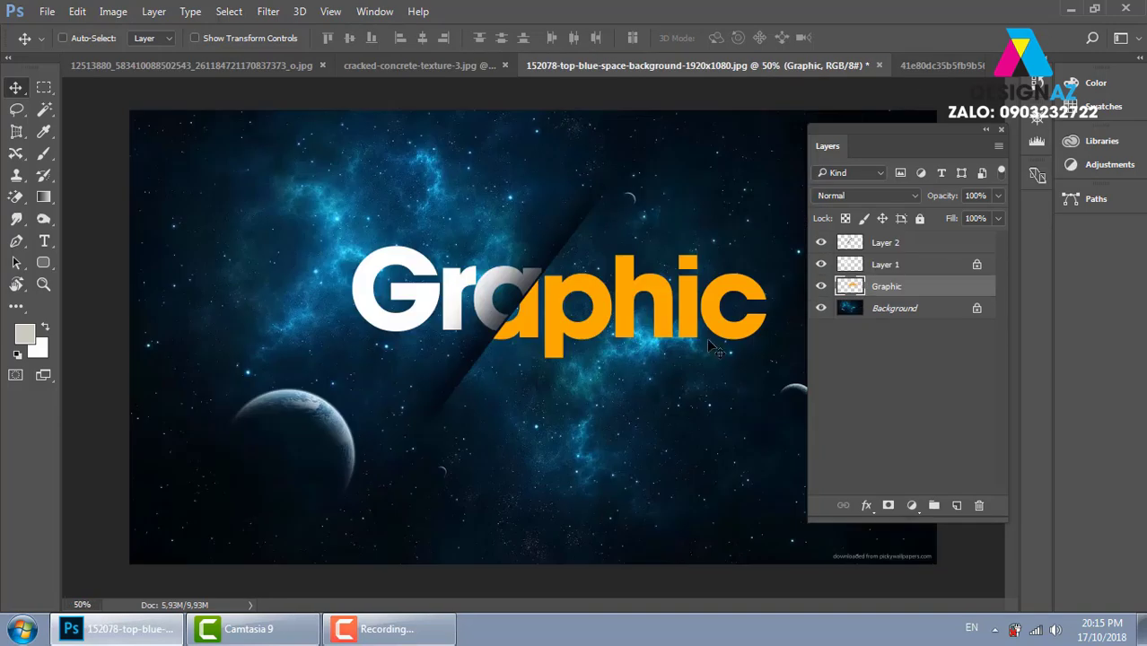
drag(581, 67, 703, 384)
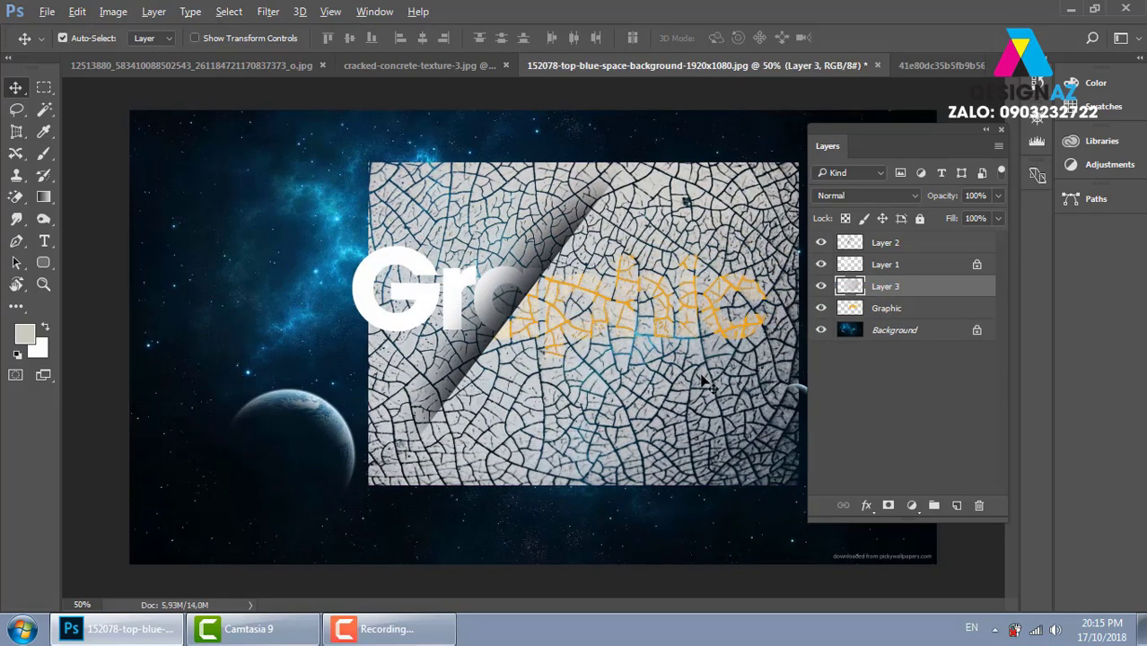
key(ctrl+alt+g)
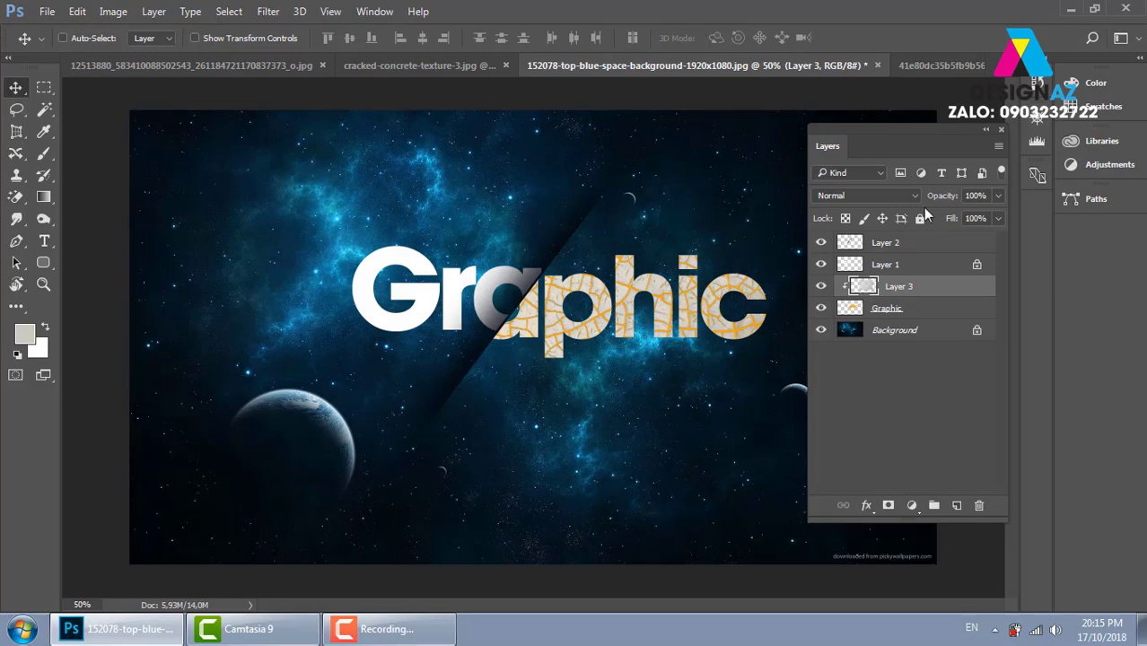
Try Multiply and then Overlay blend modes on the Layer 3 crack texture.
click(889, 195)
click(862, 249)
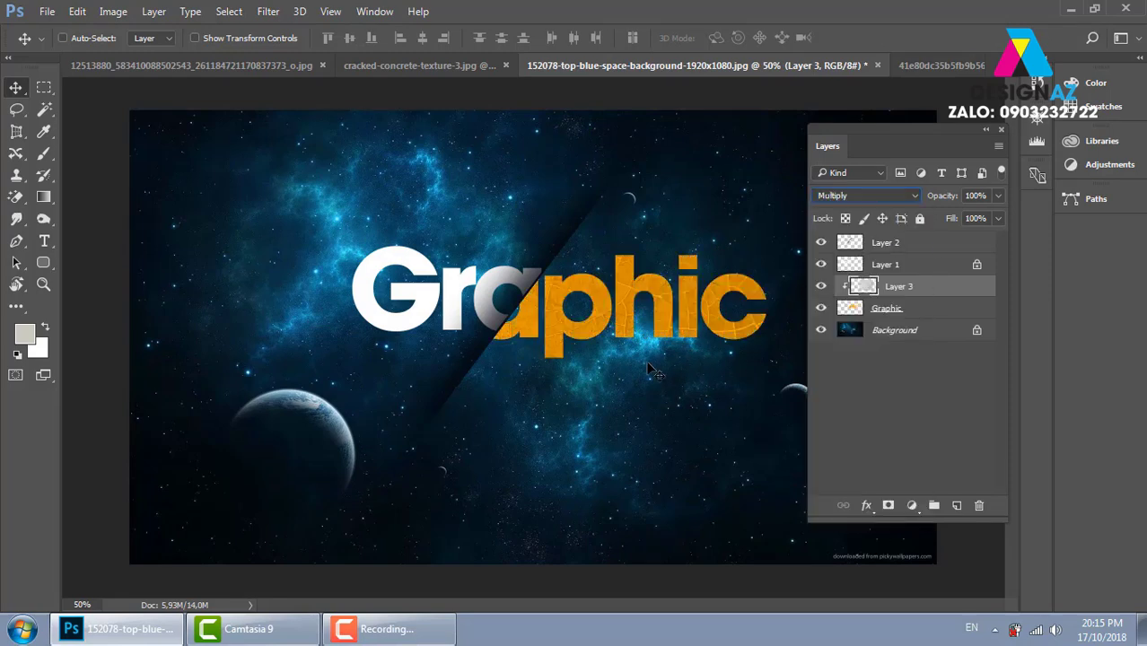
scroll(633, 341, up, 1)
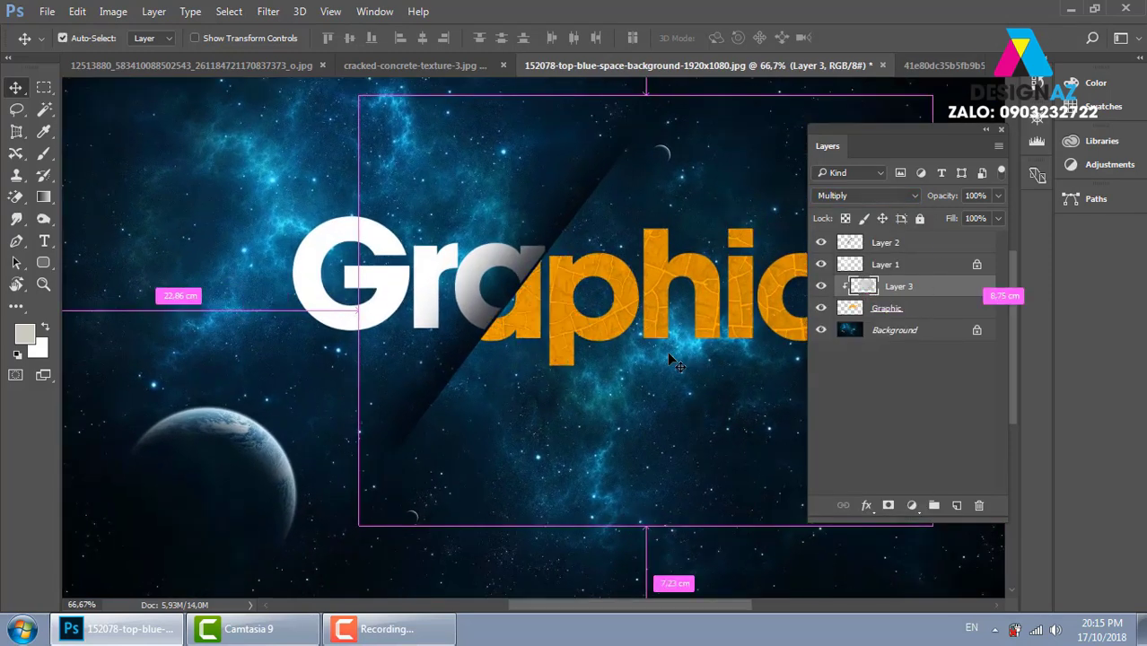
scroll(632, 341, up, 1)
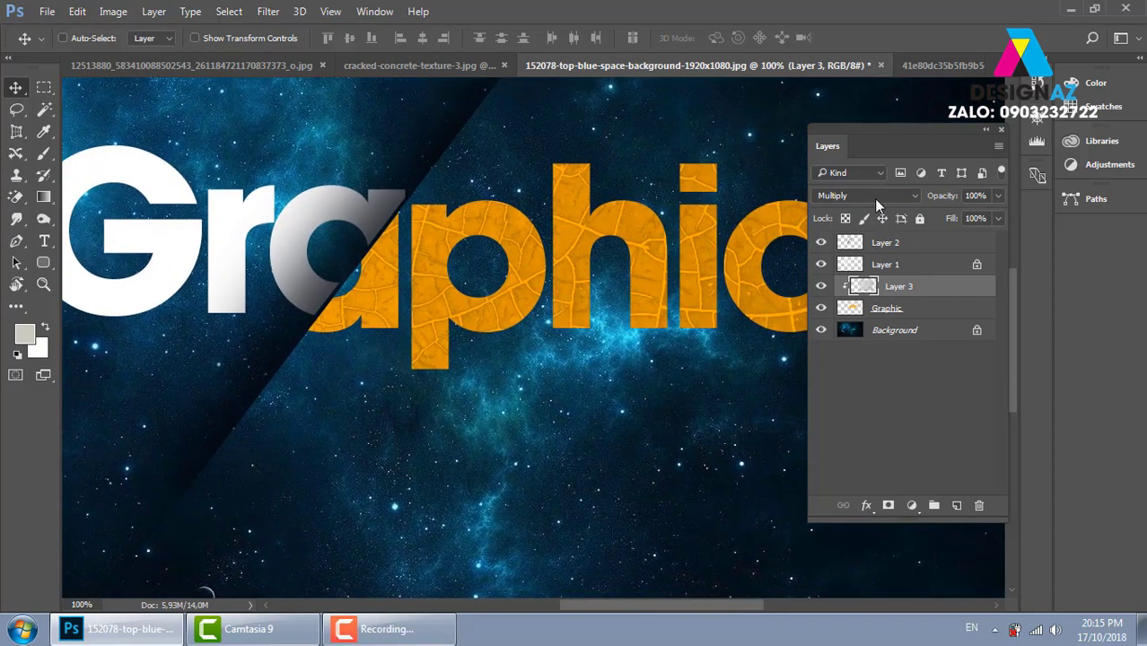
click(877, 199)
click(845, 361)
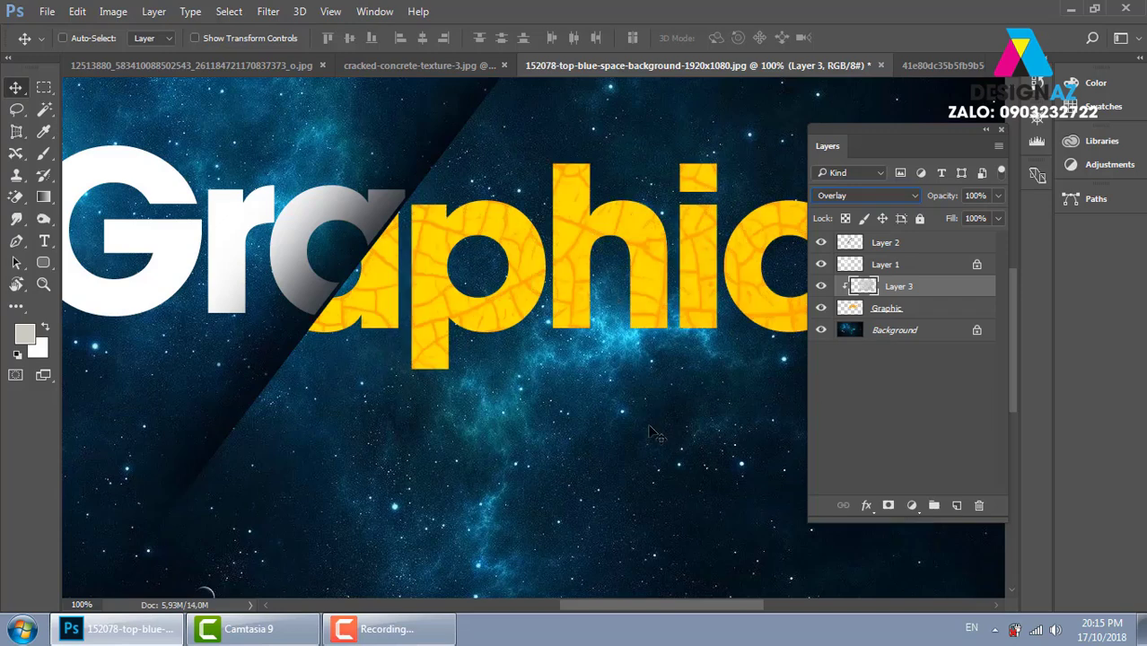
Return Layer 3 to Normal, release its clipping mask, and move it over the title.
key(ctrl)
key(shift+minus)
key(shift+minus)
key(shift+minus)
key(ctrl+alt+g)
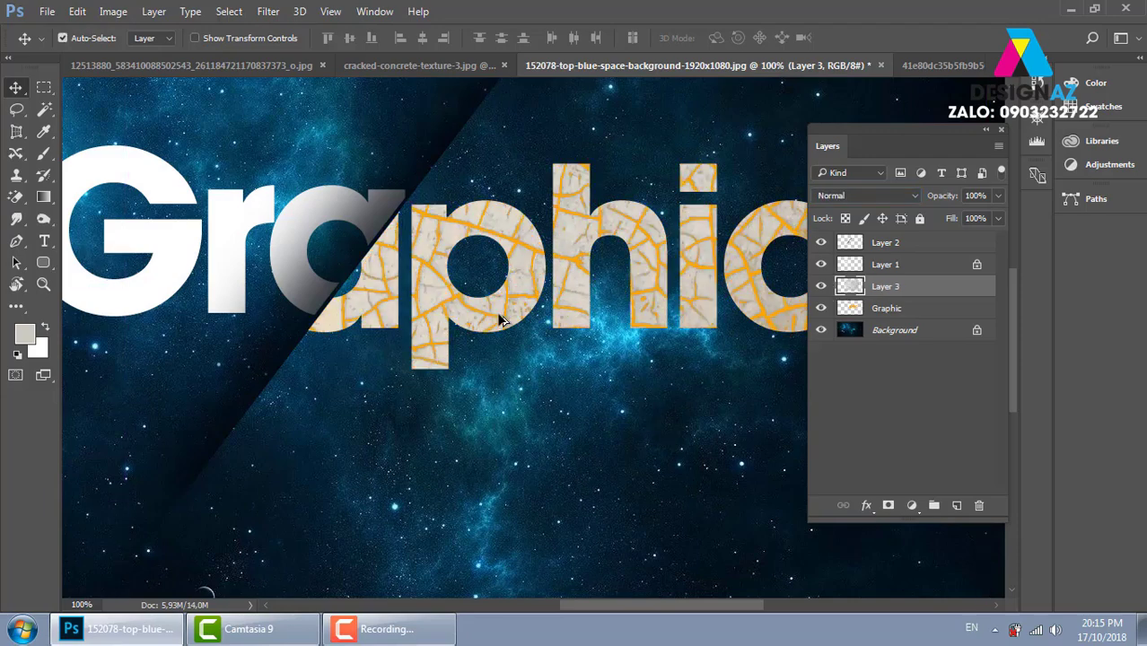
key(ctrl+minus)
key(ctrl+minus)
drag(503, 265, 668, 324)
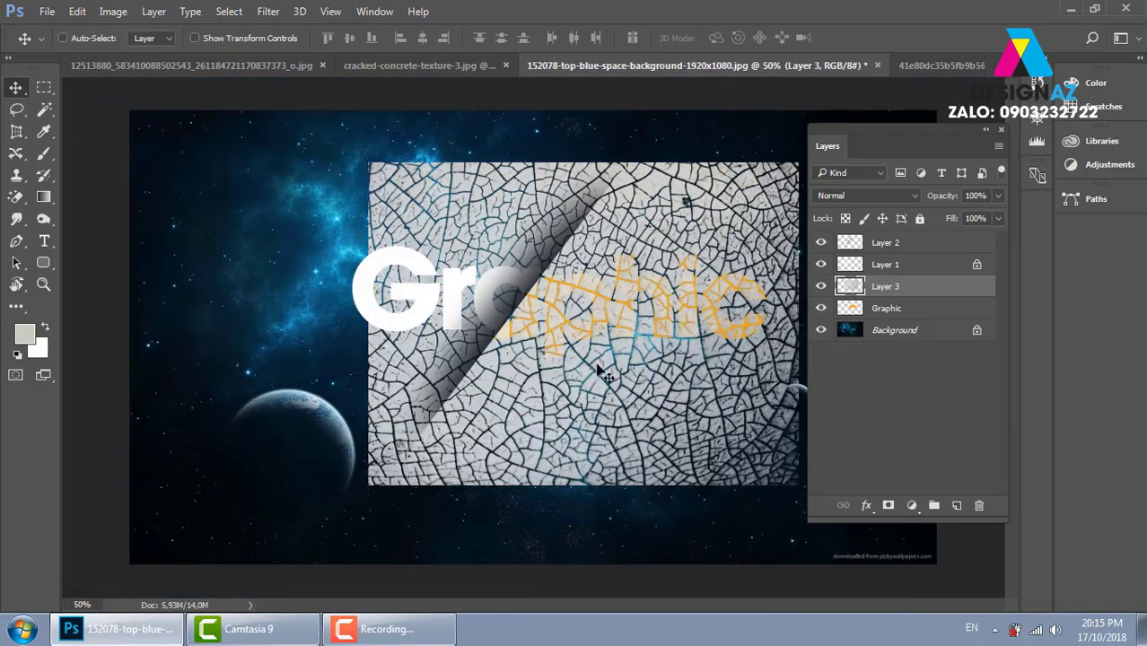
Load Layer 3's crack pixels as a selection, hide Layer 3, and select the Graphic layer.
ctrl+click(850, 287)
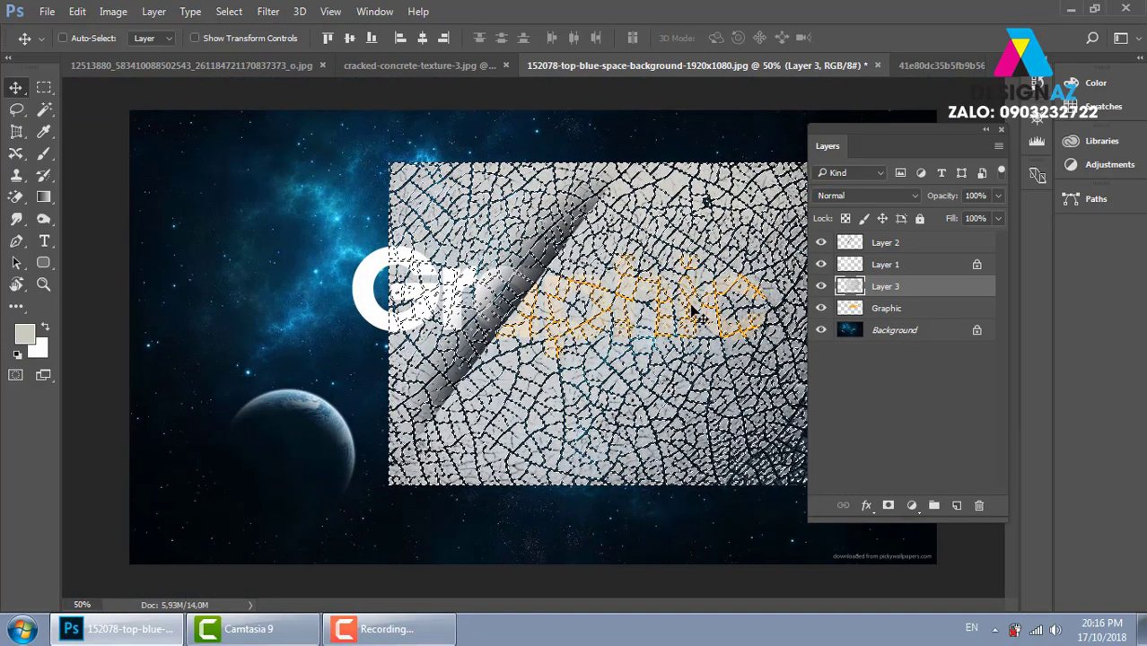
click(820, 286)
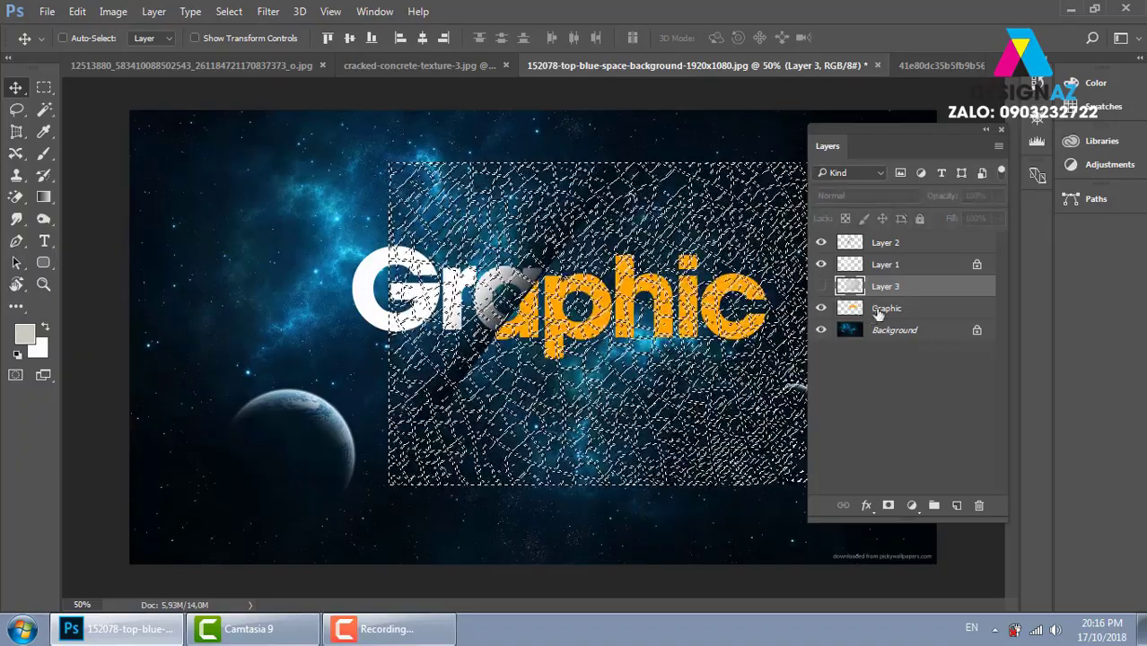
click(878, 309)
key(ctrl+plus)
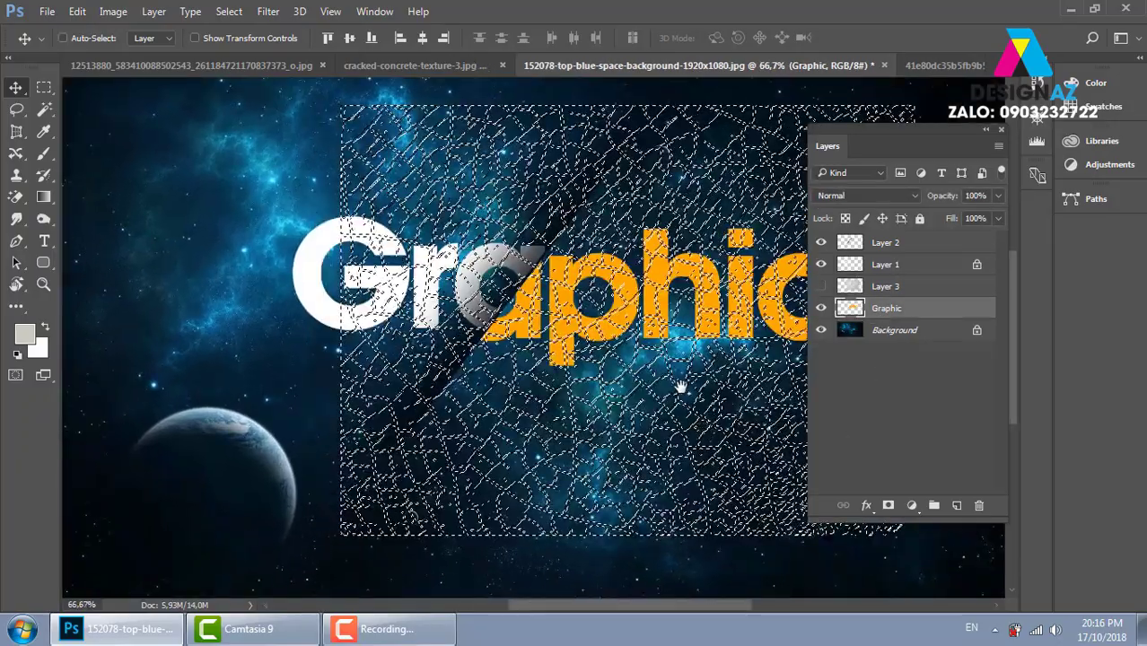
drag(682, 388, 634, 366)
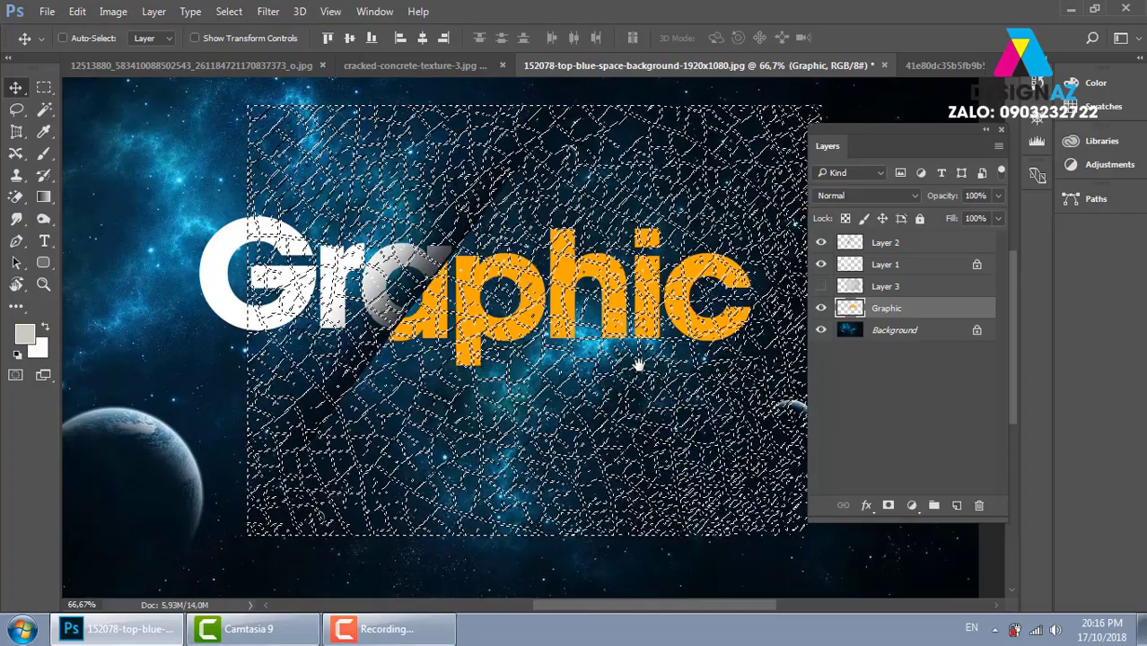
Try masking the Graphic text with the crack selection, undoing each attempt.
click(889, 506)
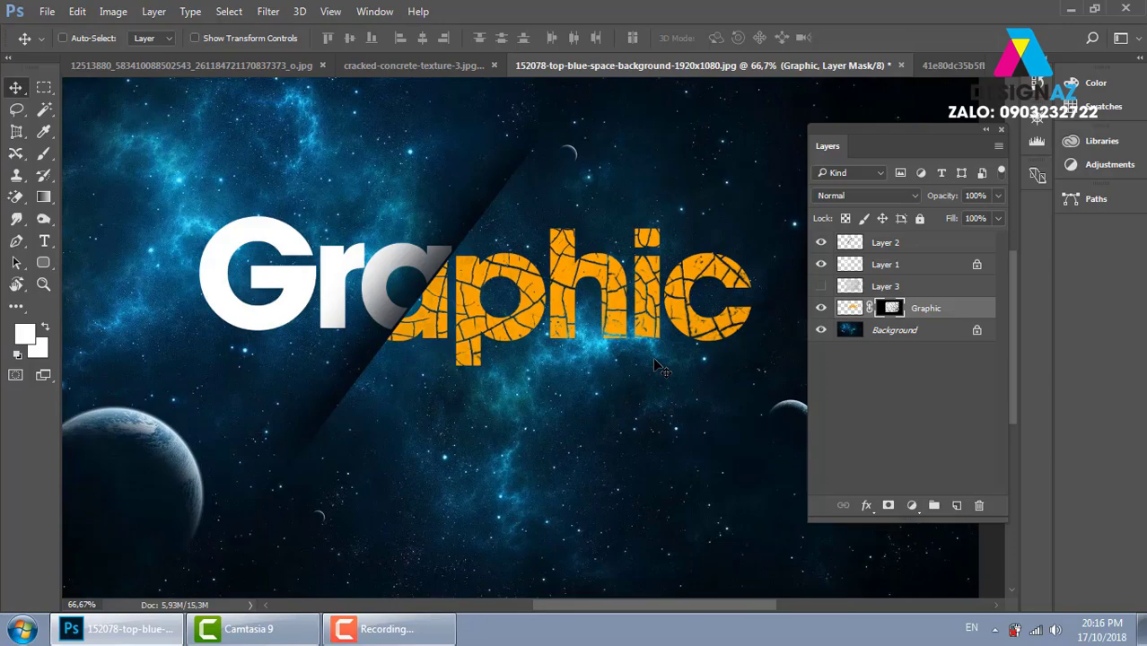
key(ctrl+z)
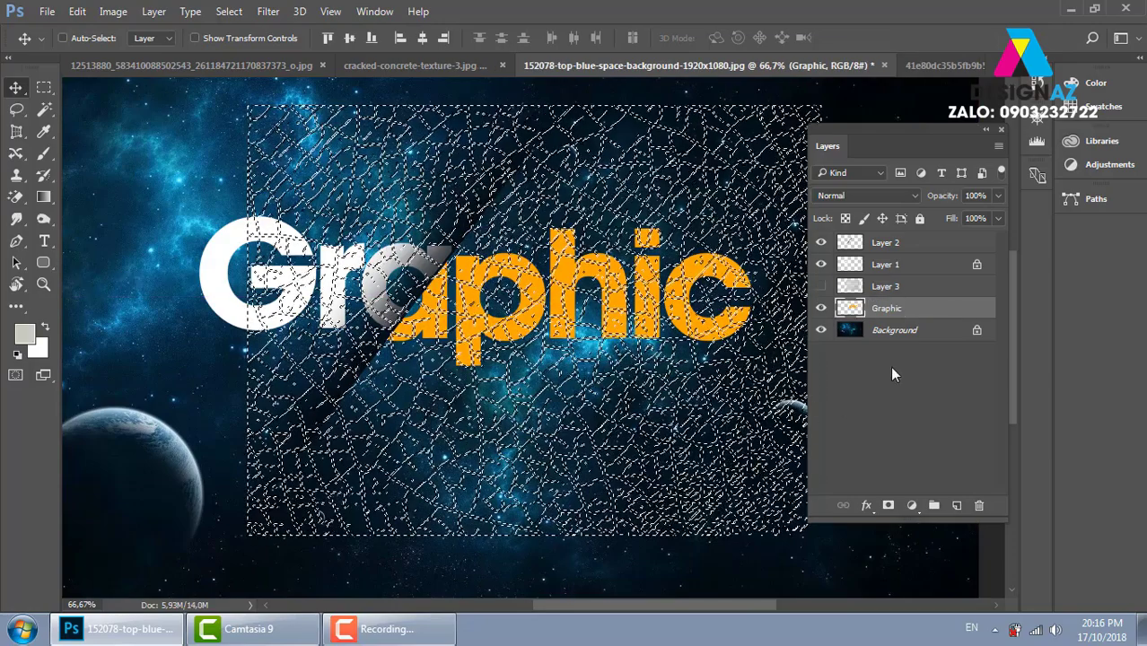
click(888, 506)
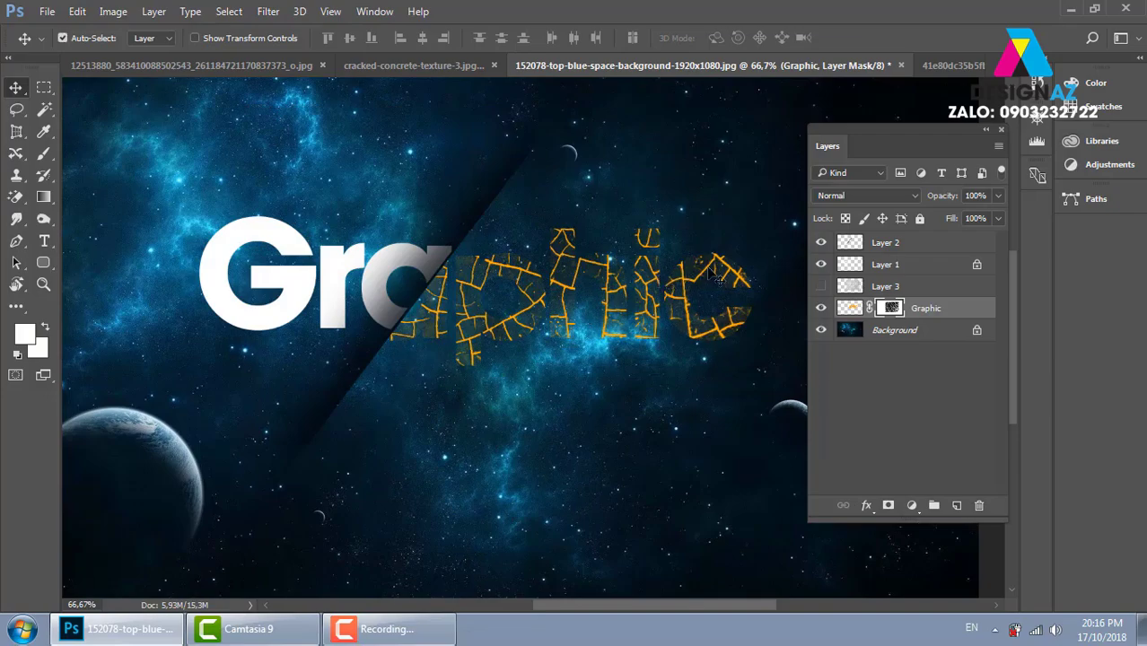
key(ctrl+z)
Add a layer mask to Graphic from the crack selection so the orange letters look cracked.
click(889, 506)
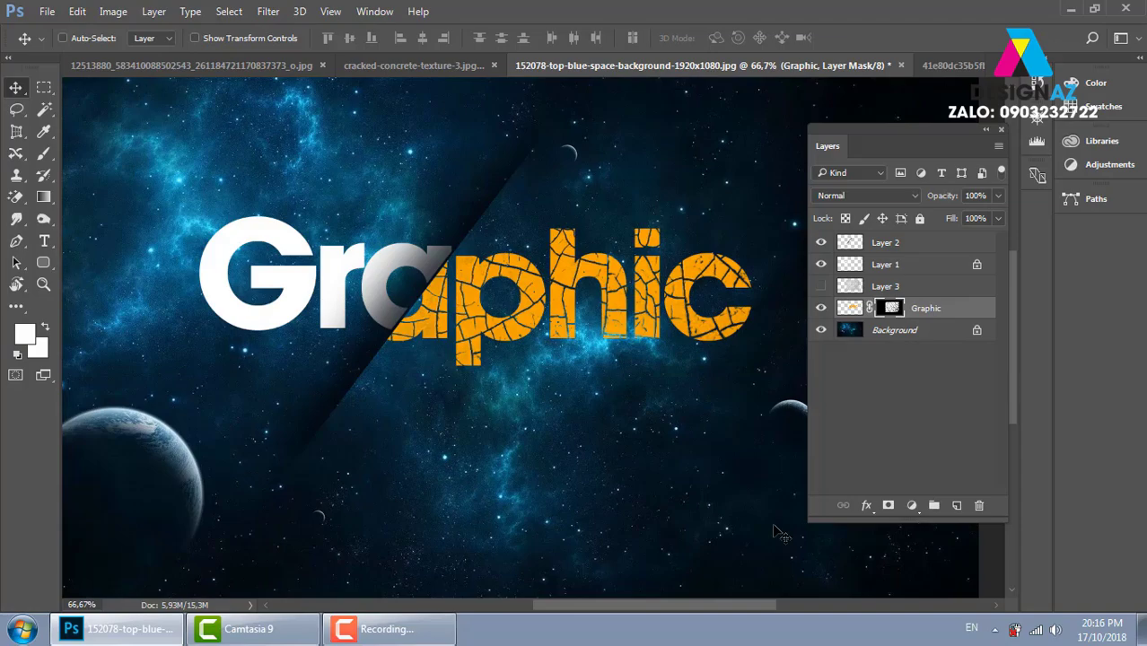
Delete the Graphic crack mask, deselect, and delete the crack texture Layer 3.
ctrl+click(892, 308)
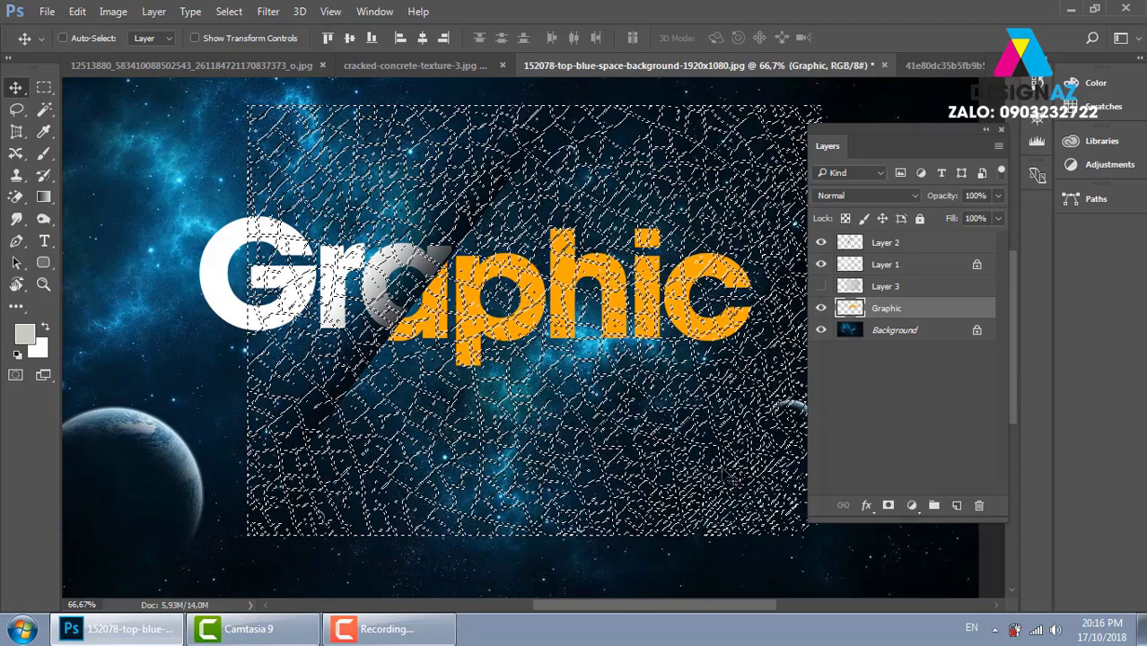
key(ctrl+d)
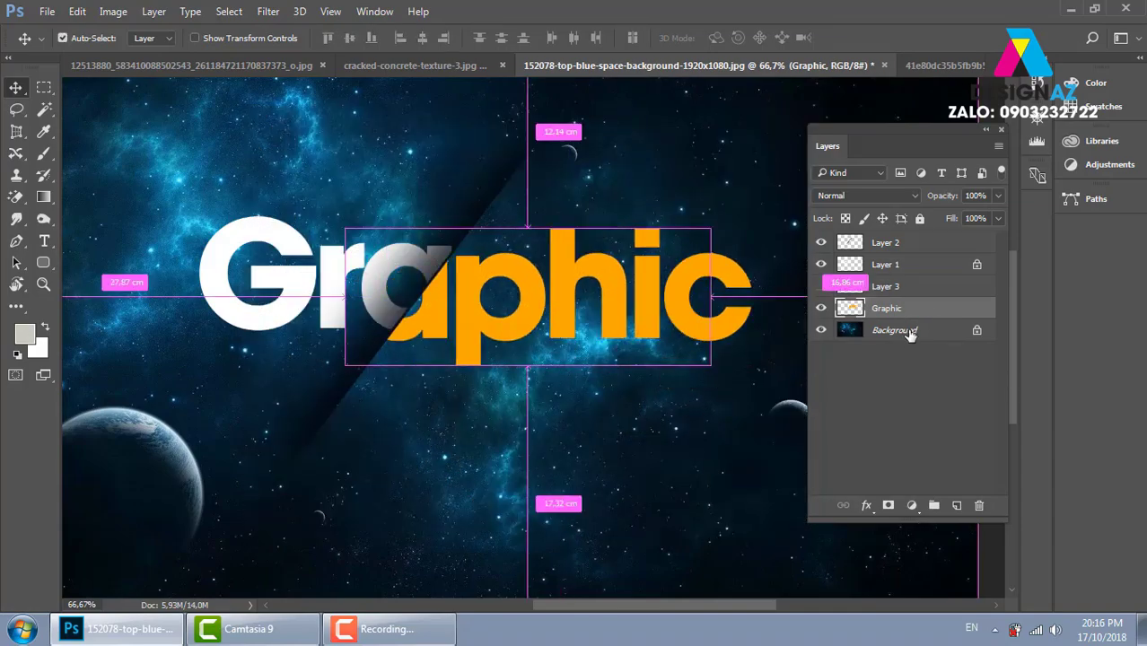
click(952, 289)
key(Delete)
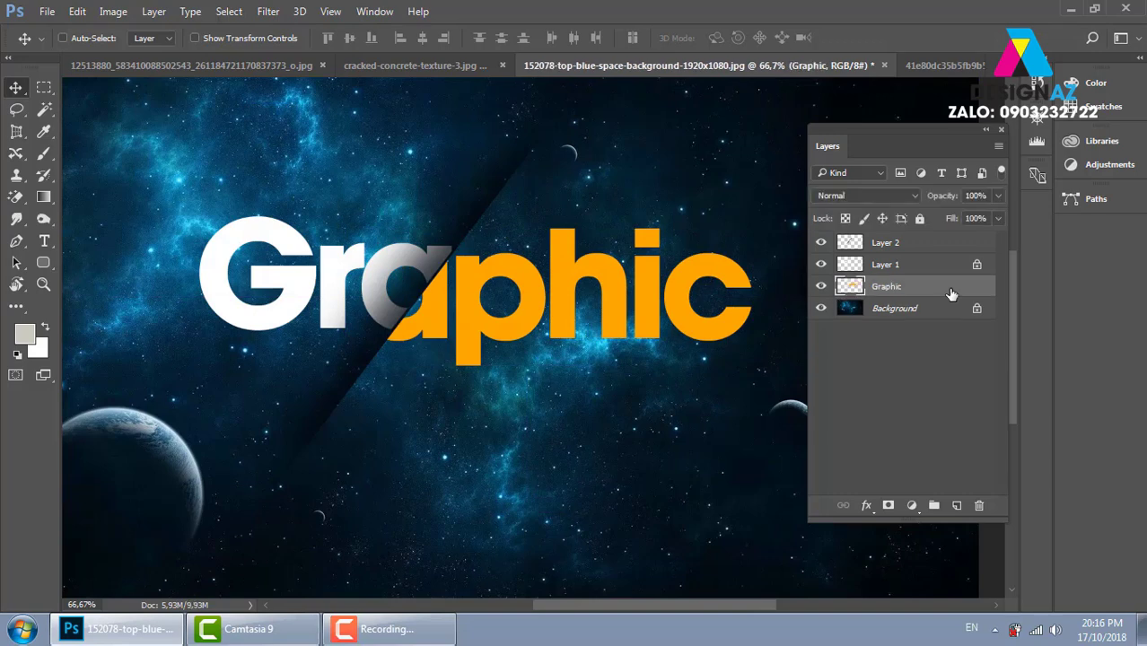
key(ctrl+o)
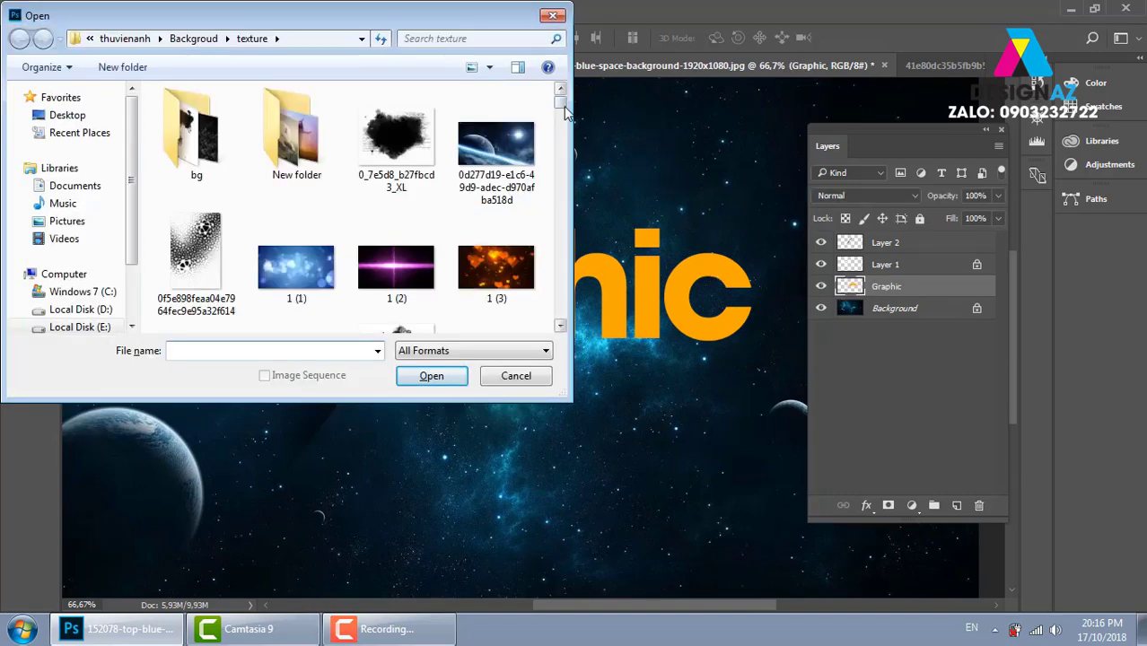
drag(562, 106, 566, 169)
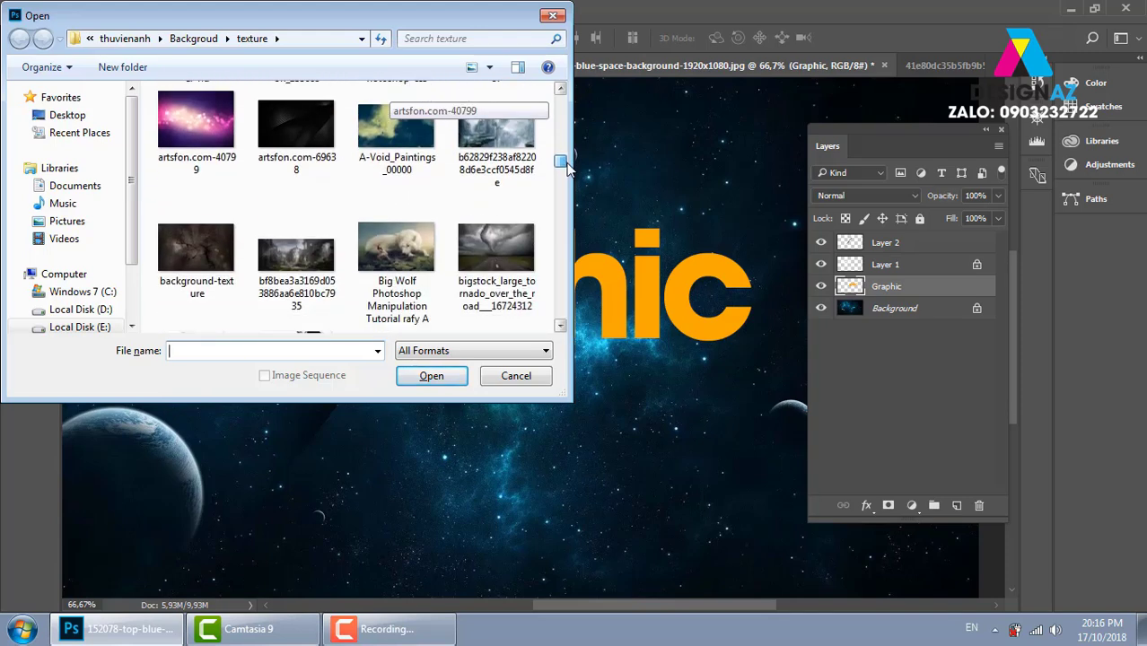
drag(567, 169, 566, 179)
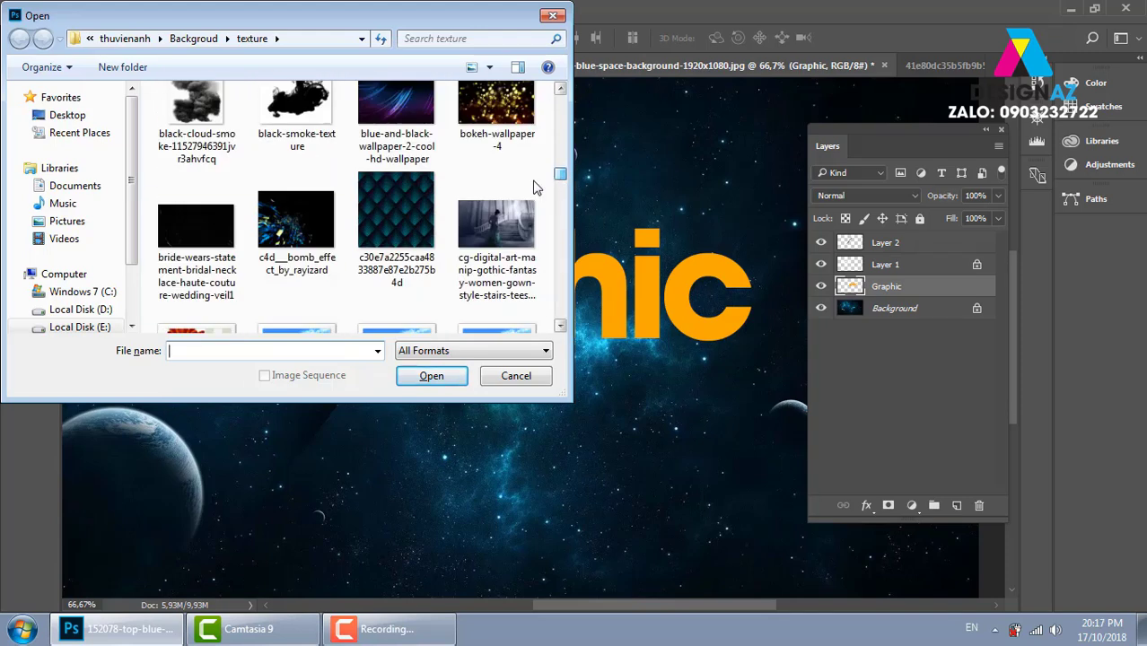
click(192, 113)
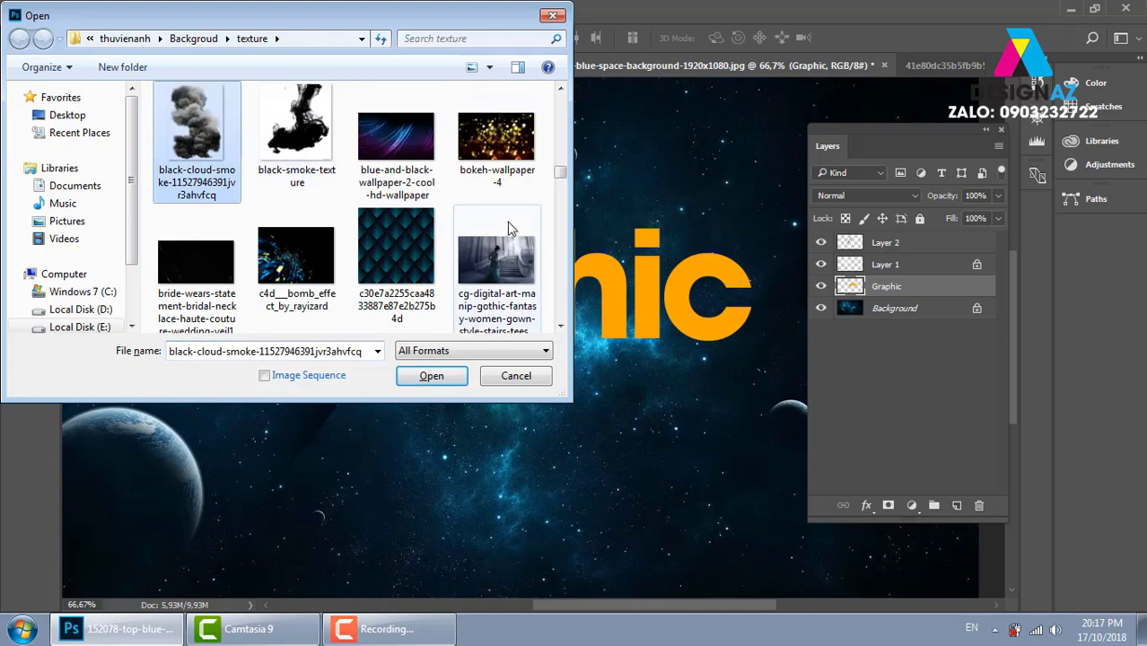
click(444, 383)
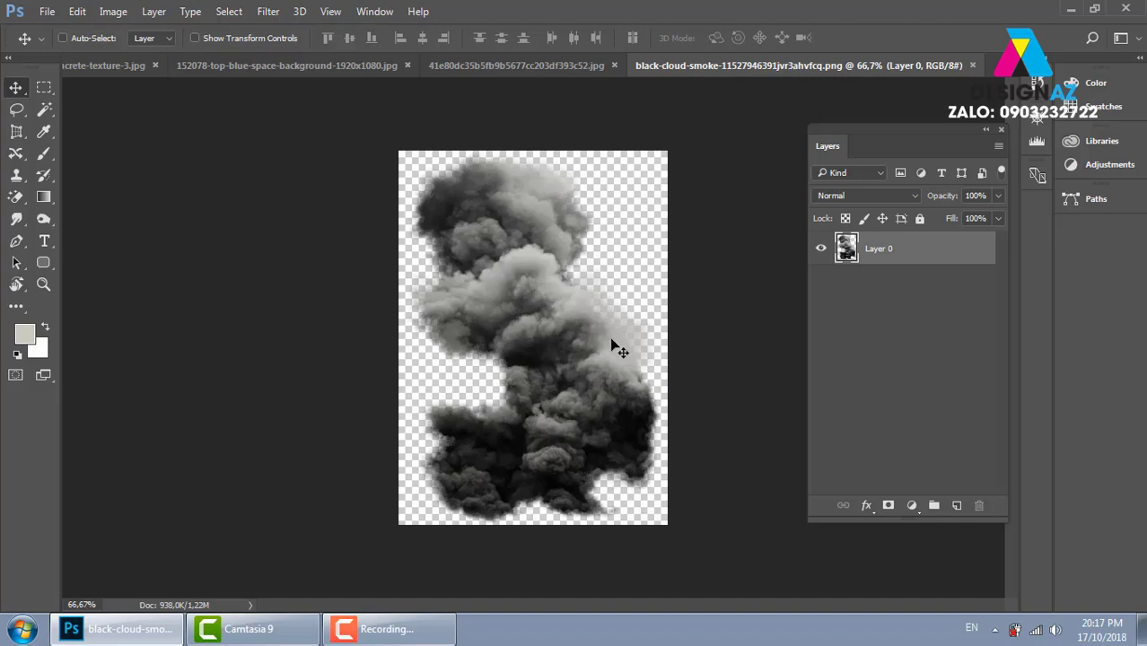
Select all of the smoke image and drag it into the space document over the Graphic text.
key(ctrl+a)
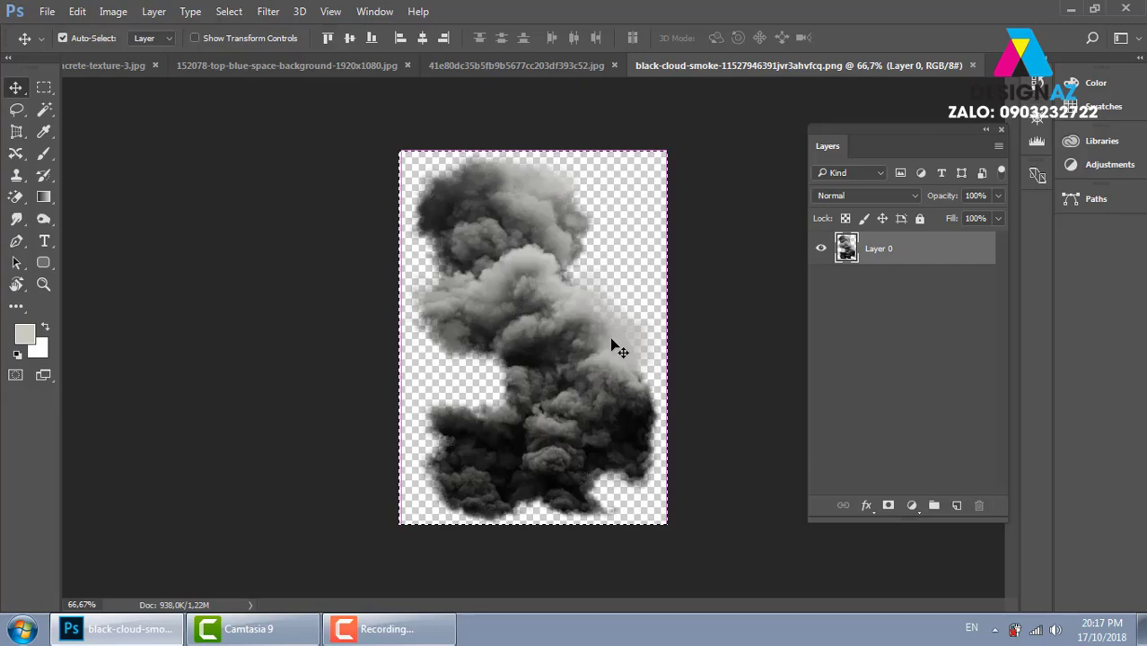
click(512, 67)
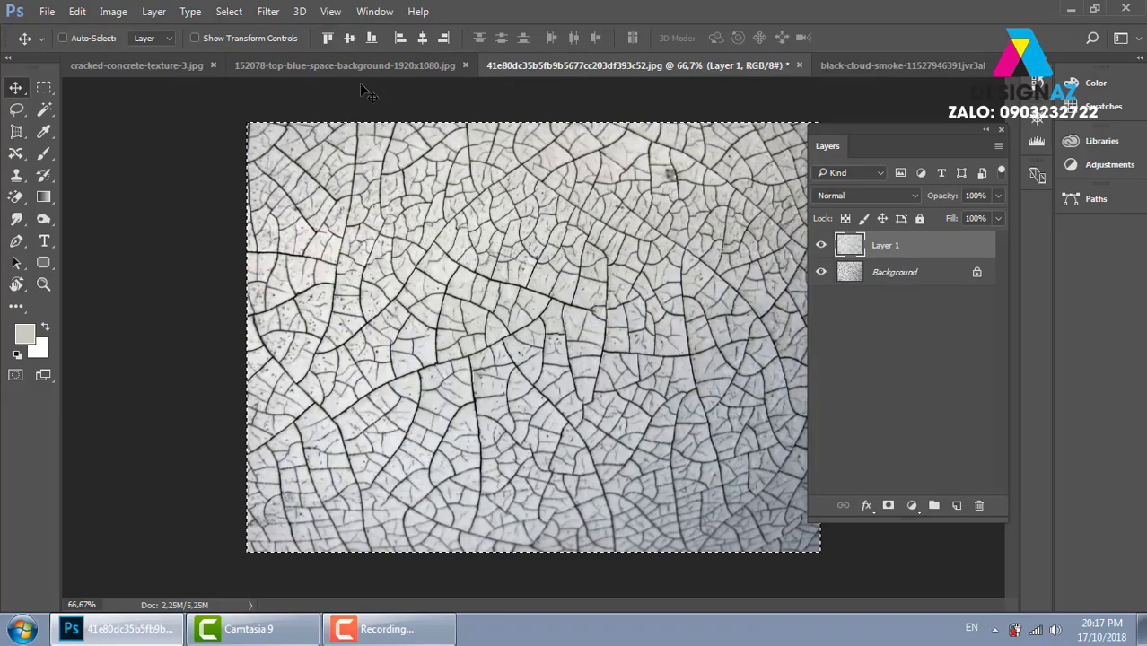
click(886, 64)
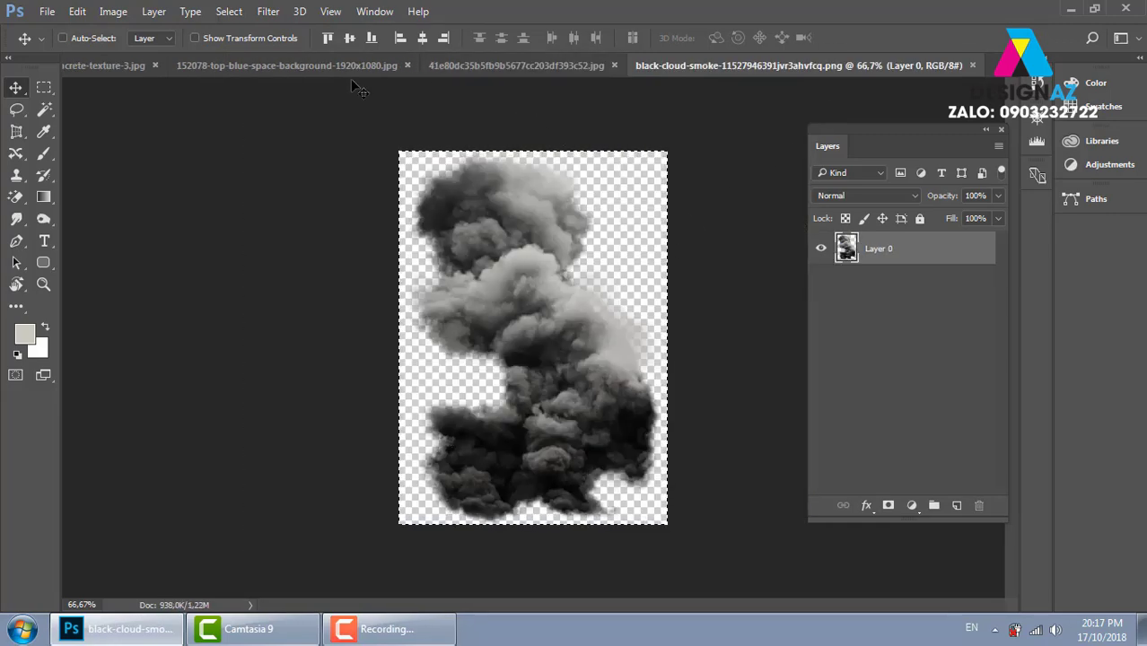
click(304, 66)
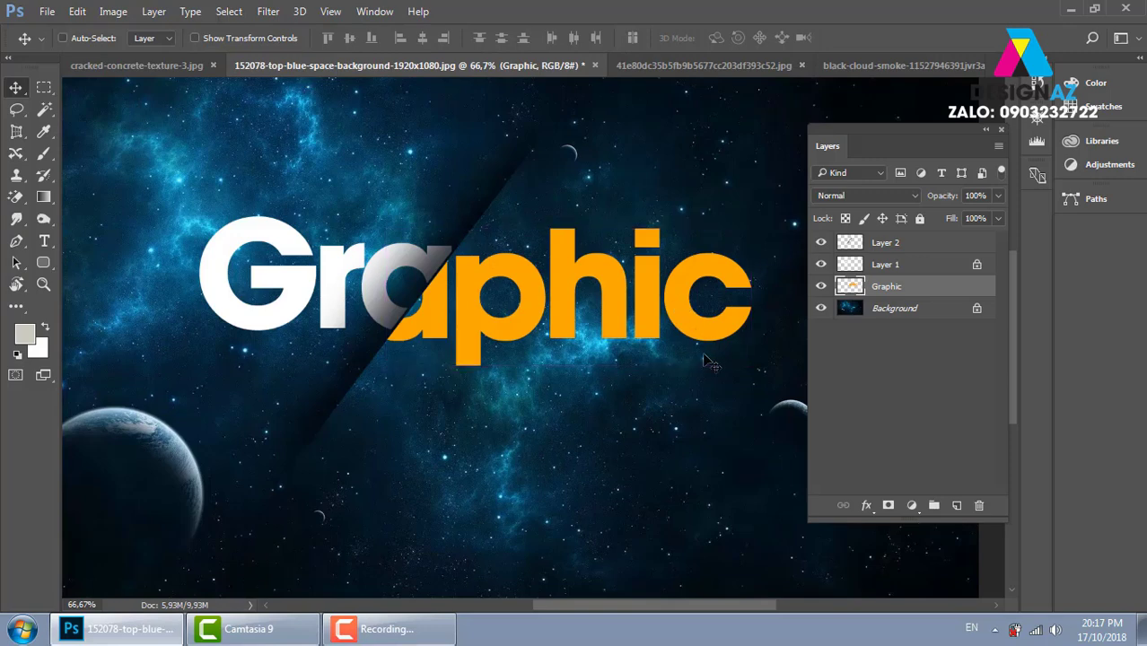
right_click(684, 308)
click(718, 305)
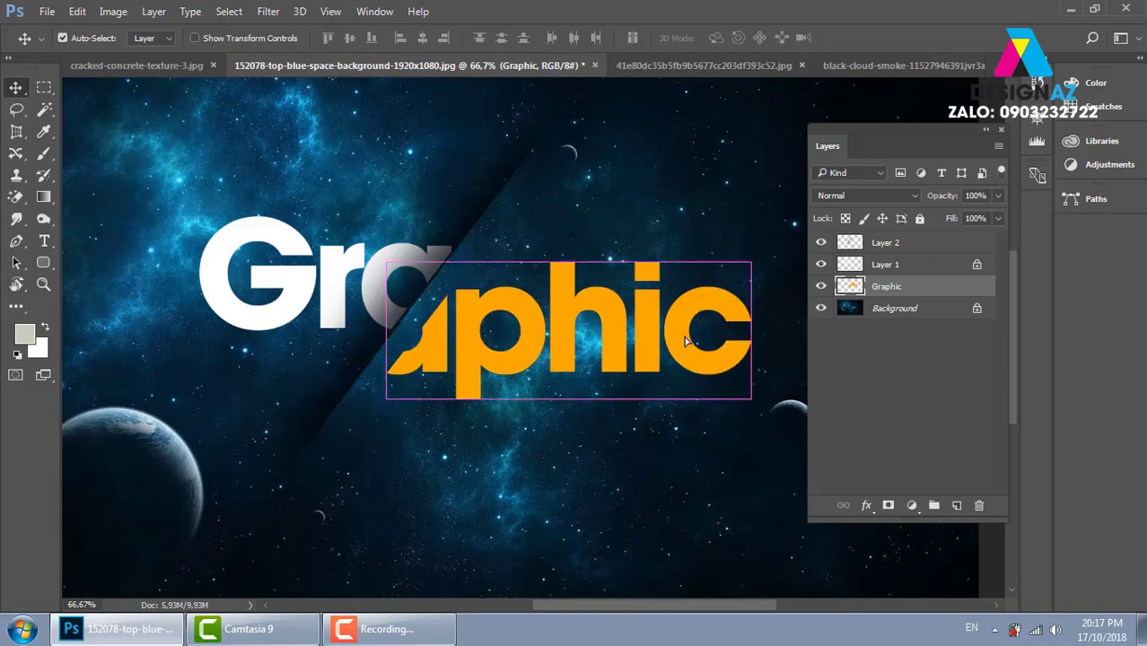
key(ctrl)
drag(685, 342, 673, 368)
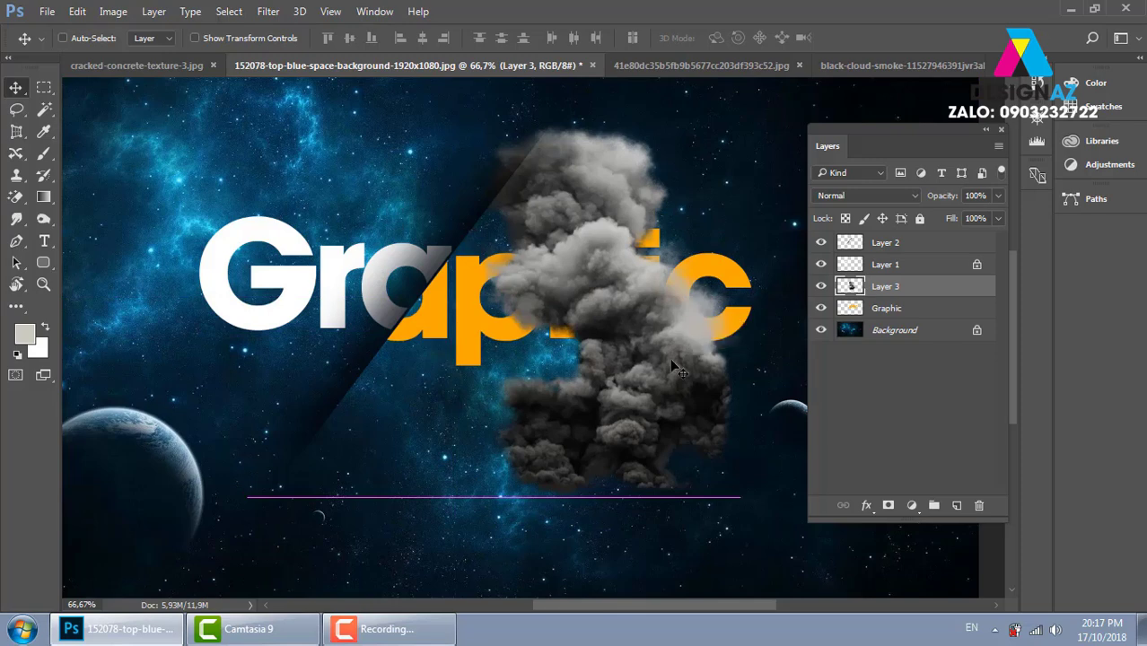
Rotate the smoke layer to about -69° across the orange letters and enlarge it to about 103%.
key(ctrl+t)
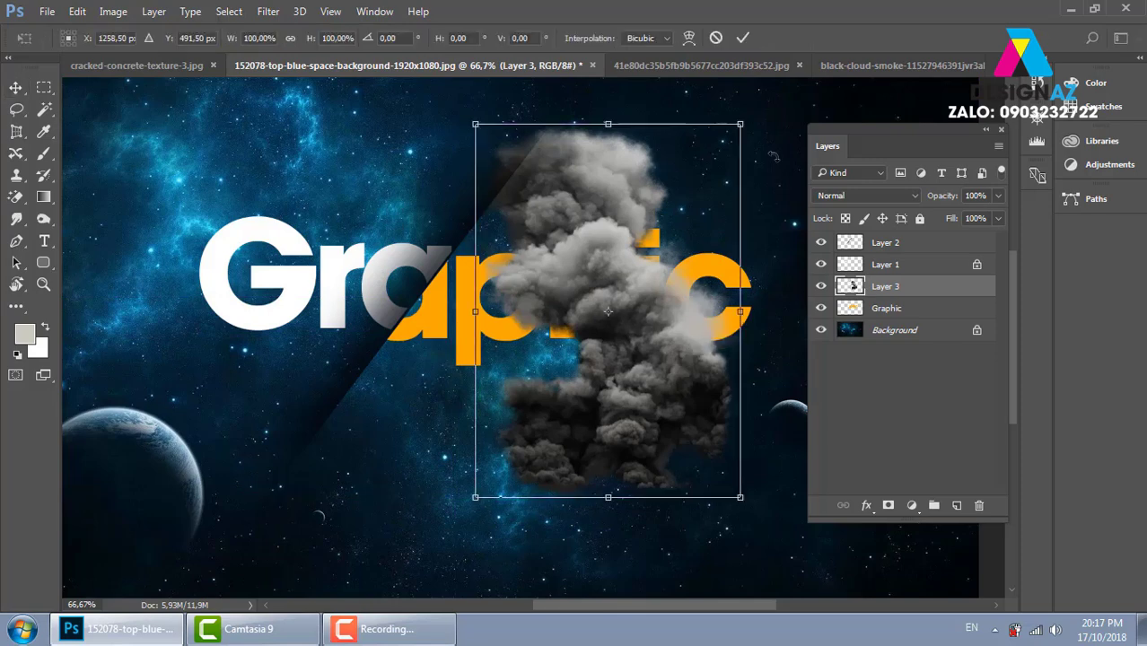
mouse_move(749, 99)
mouse_down()
mouse_move(519, 182)
mouse_move(493, 205)
mouse_up()
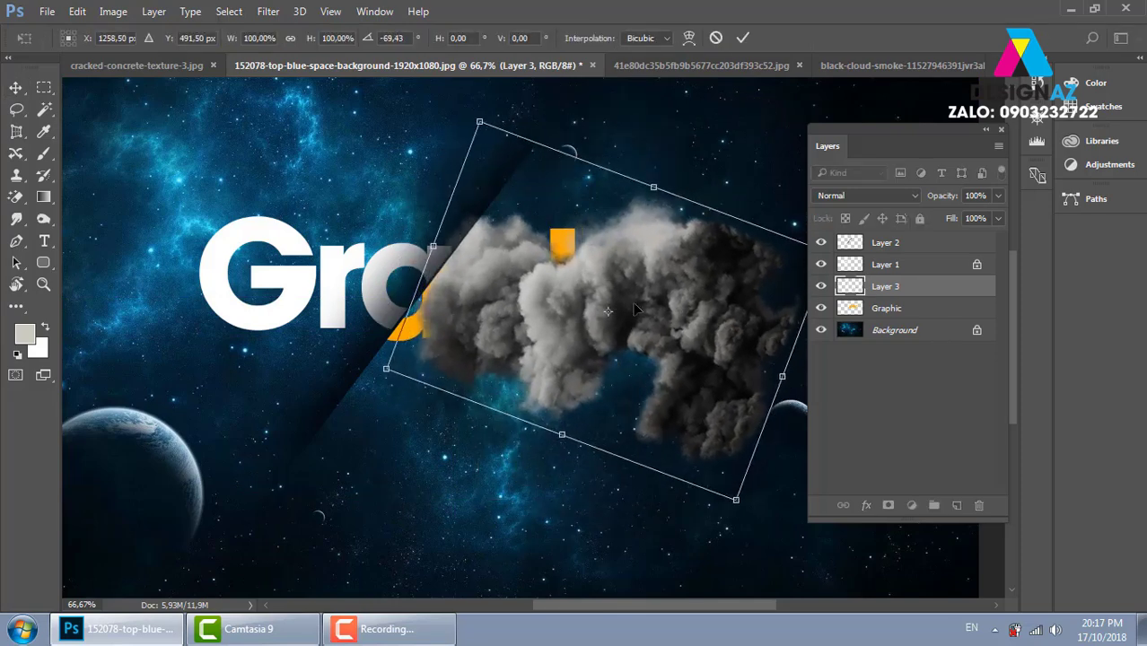
drag(740, 339, 700, 333)
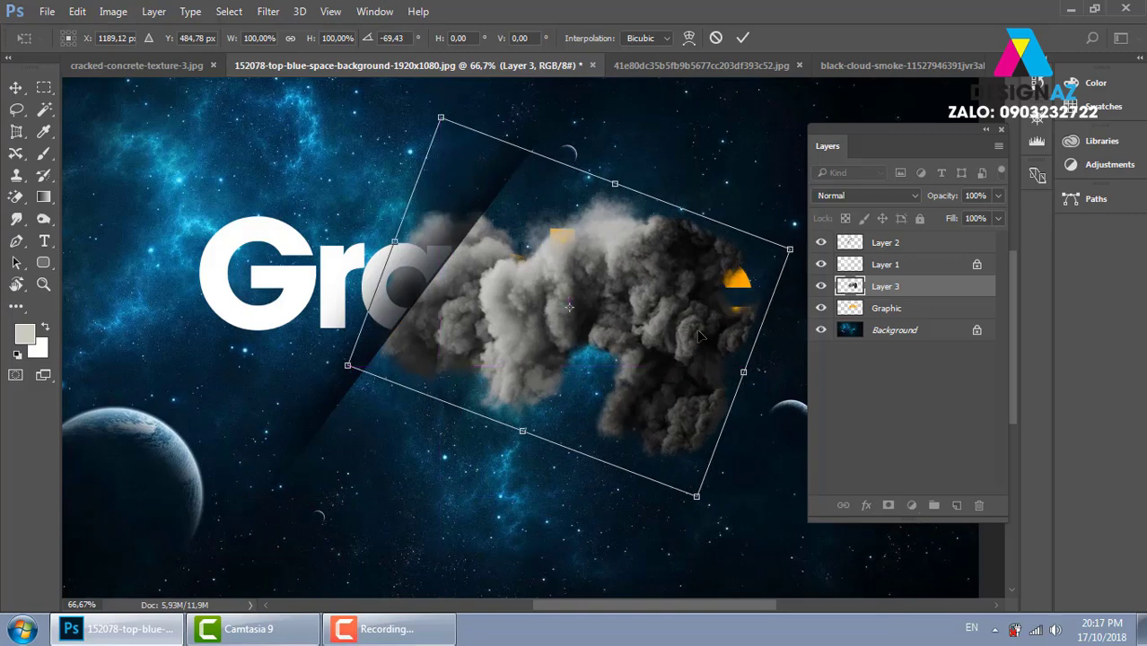
key(Return)
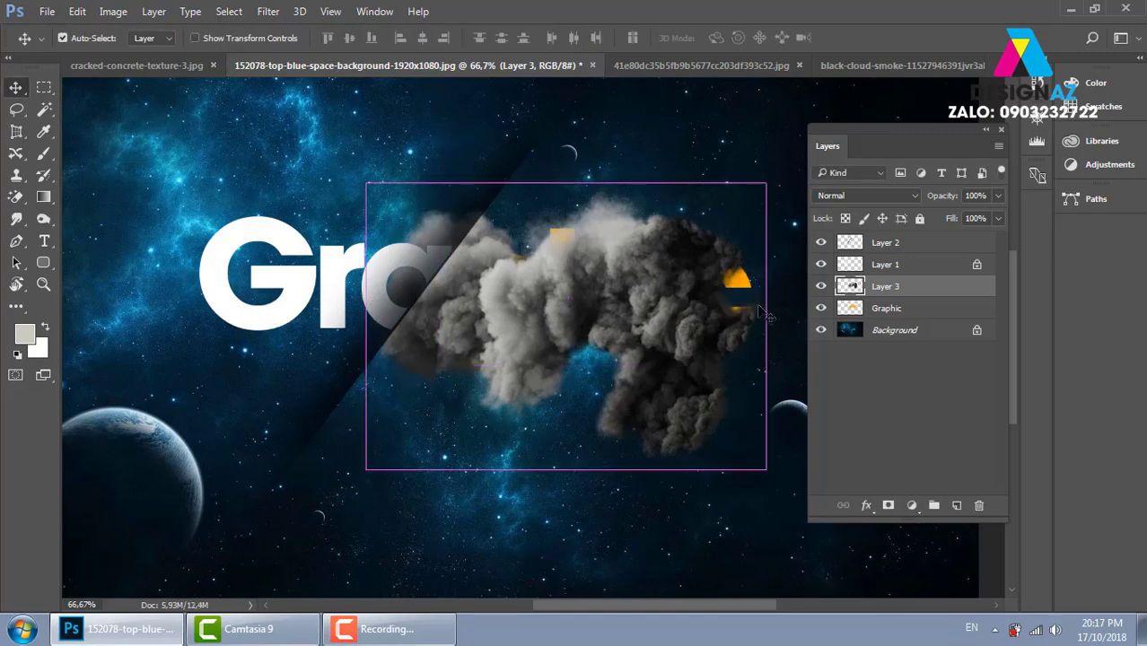
key(ctrl+t)
drag(767, 184, 778, 175)
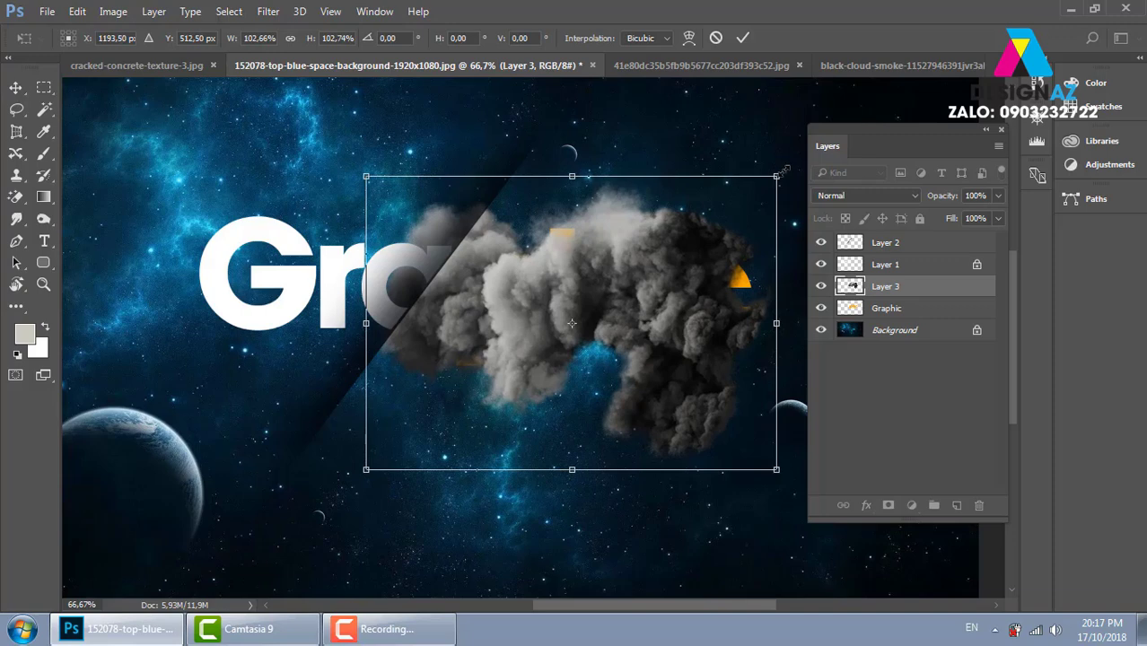
key(Return)
Load the smoke outline as a selection, hide Layer 3, and mask the Graphic layer with it.
ctrl+click(850, 287)
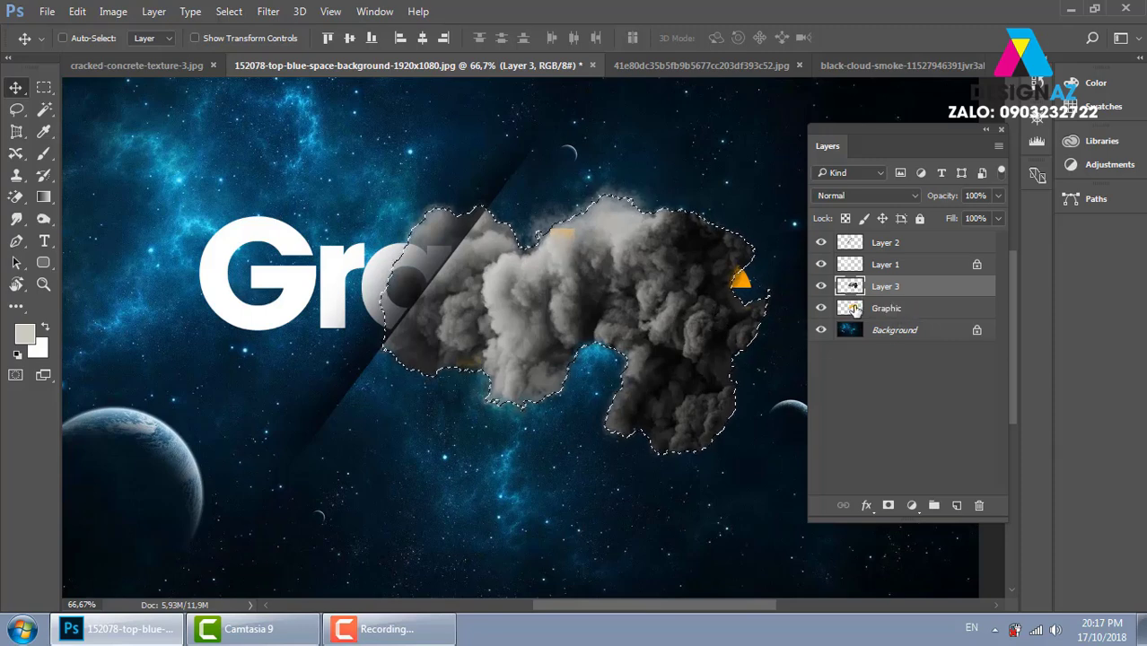
click(820, 287)
click(857, 312)
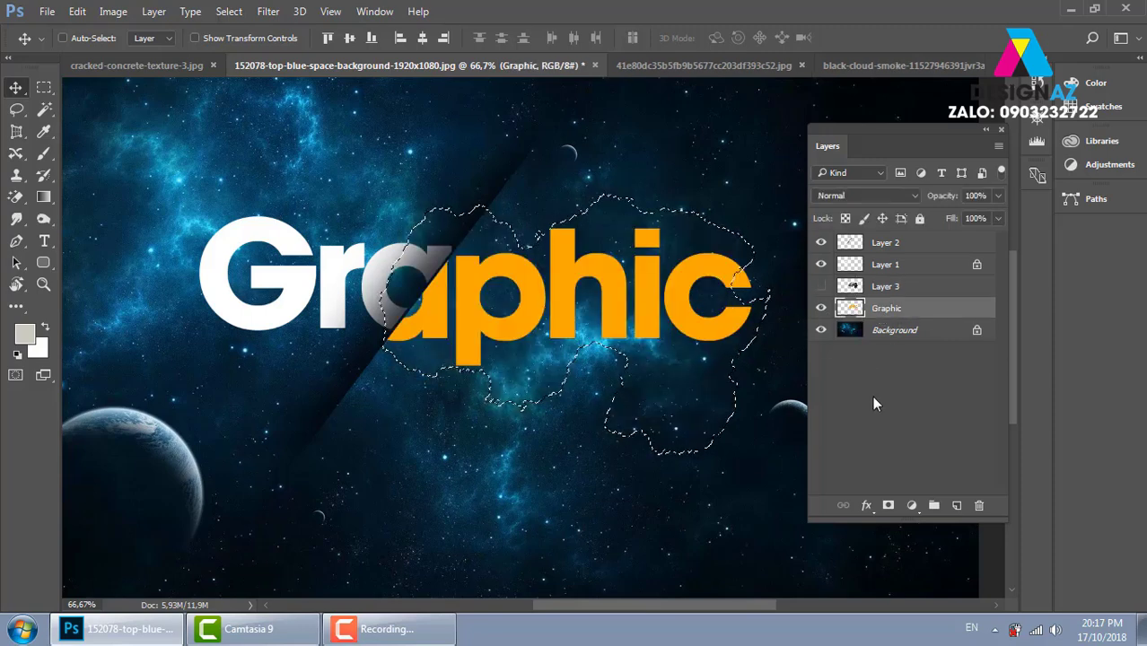
click(888, 505)
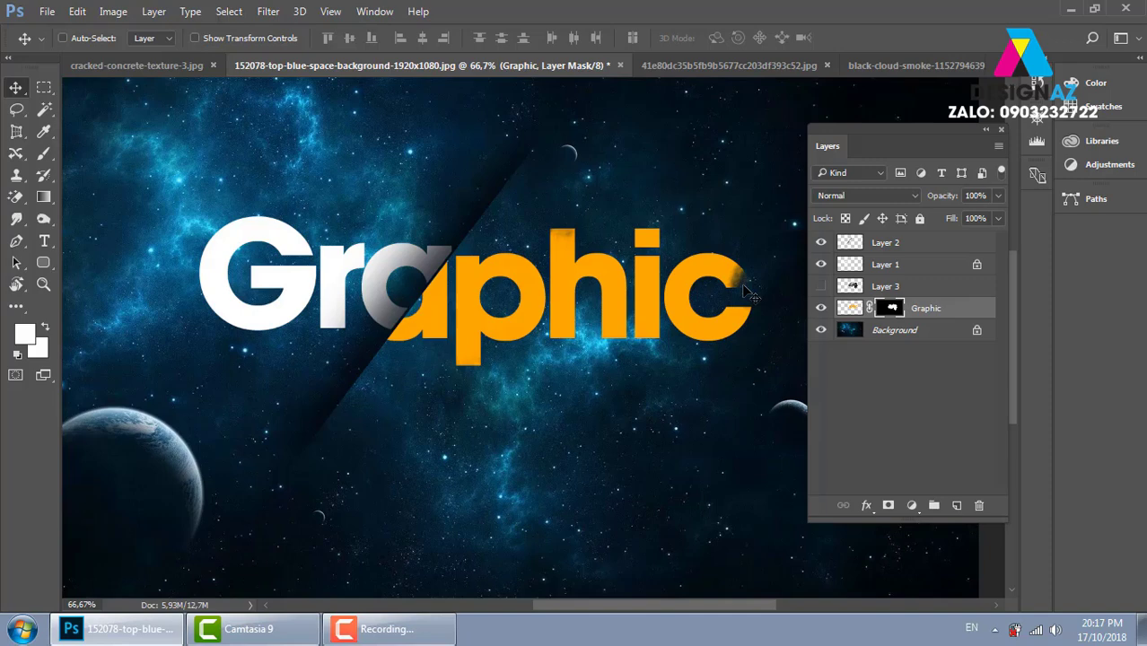
Undo the smoke mask, deselect, and show smoke Layer 3 again.
key(ctrl+z)
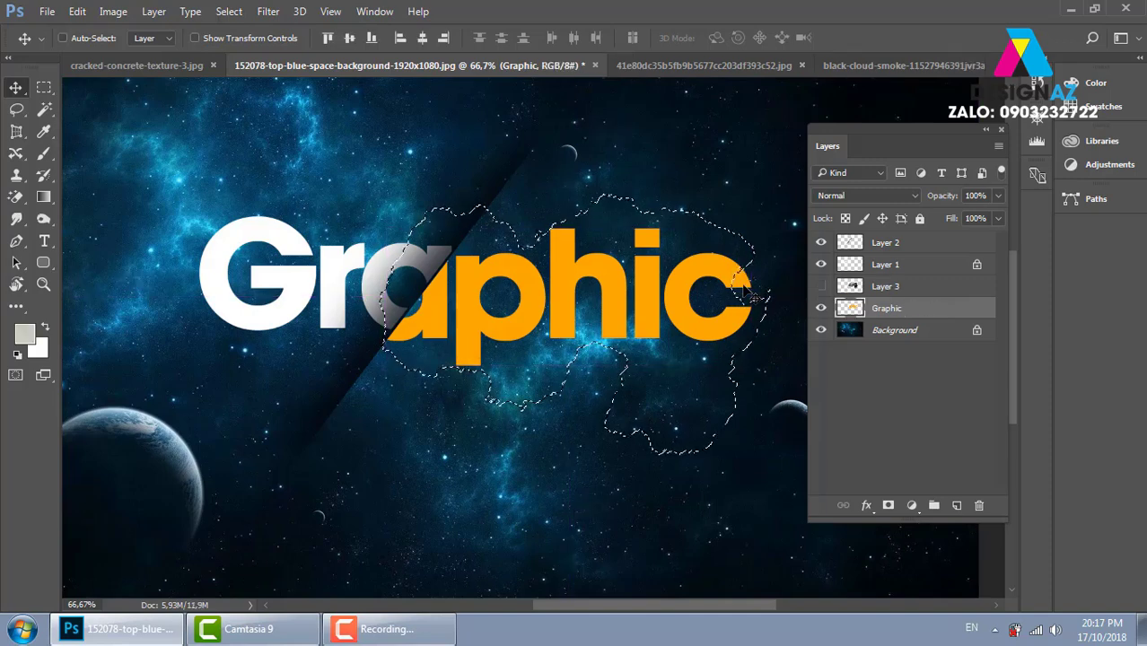
key(ctrl+d)
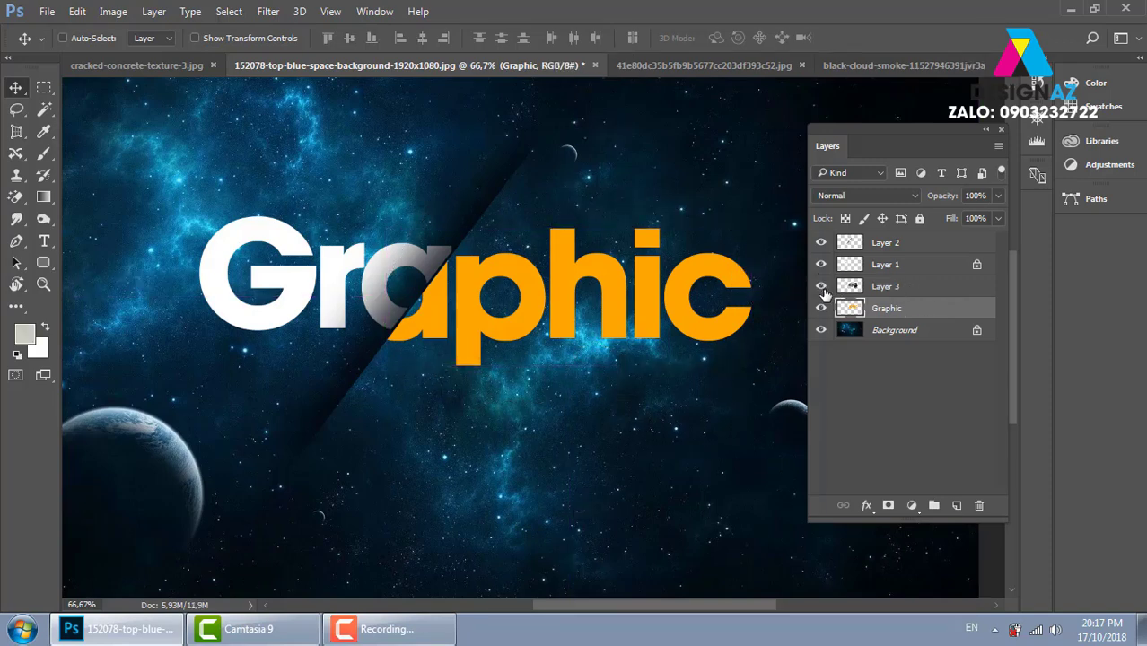
click(820, 287)
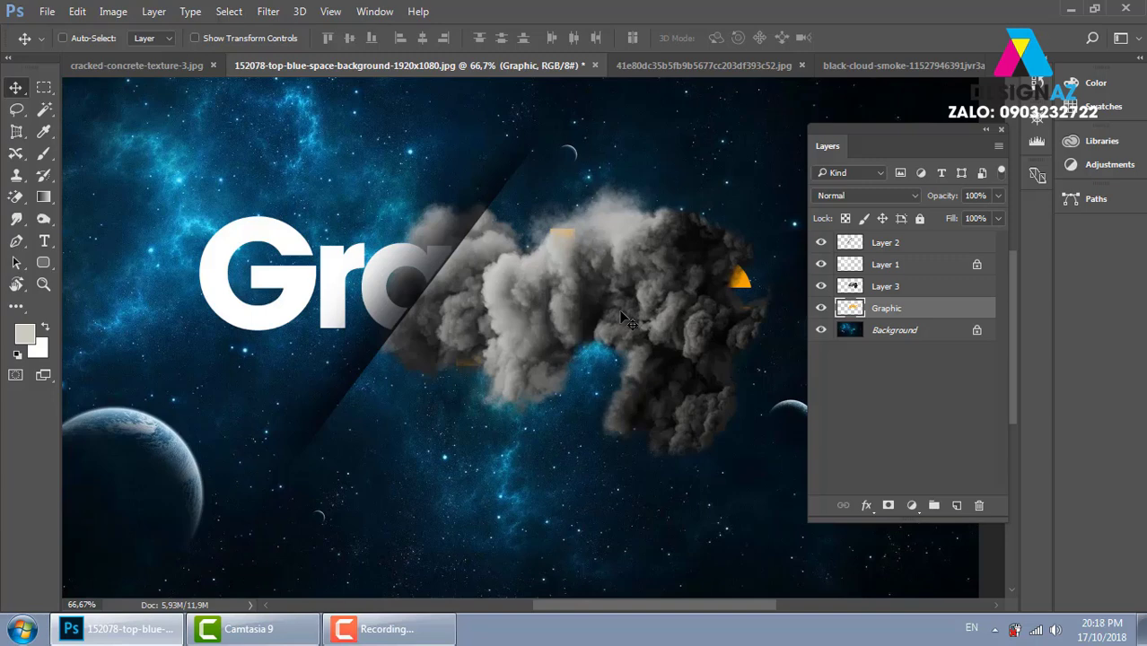
Compare the Red, Green and Blue channels in the Channels panel and load Red as a selection.
click(374, 11)
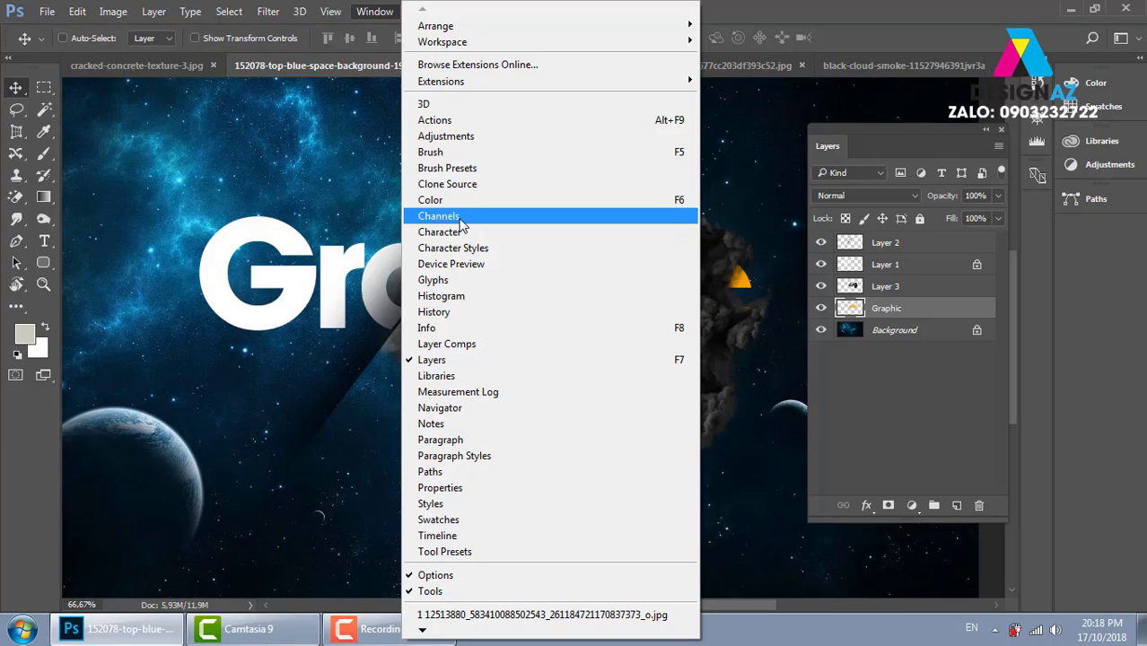
click(463, 224)
click(144, 218)
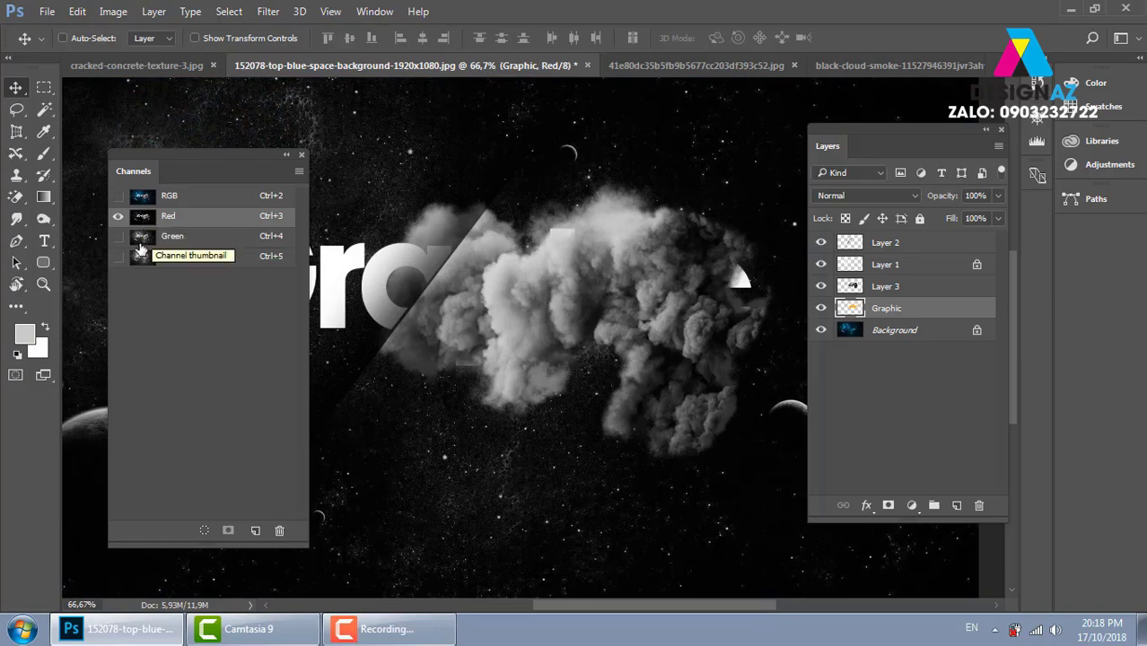
click(141, 237)
click(146, 259)
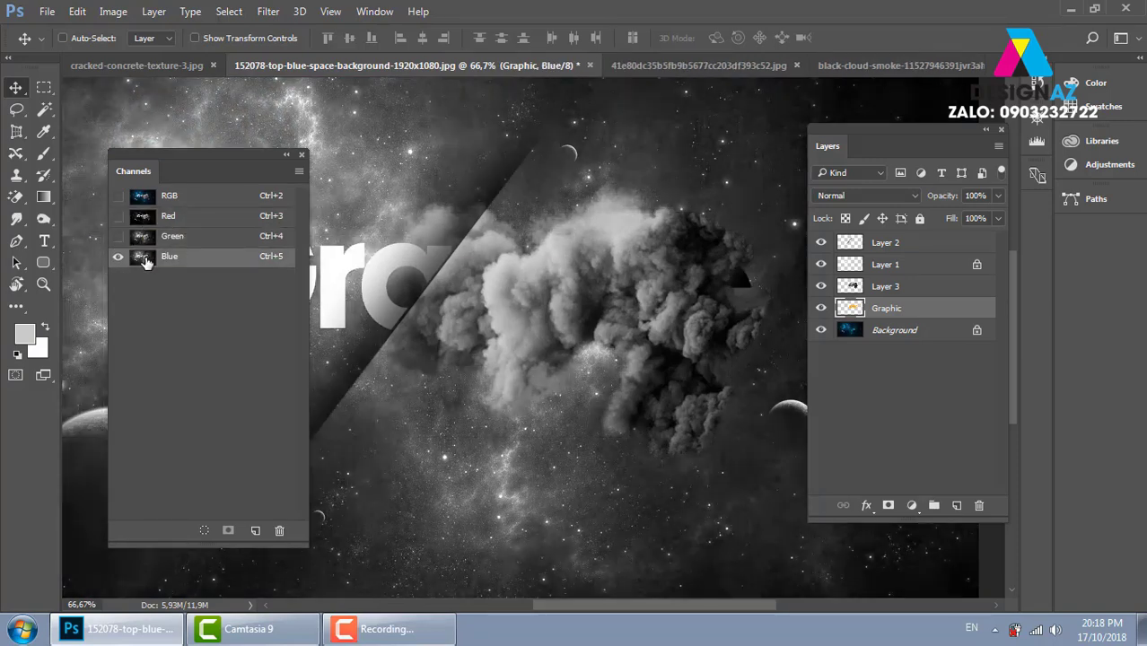
click(150, 222)
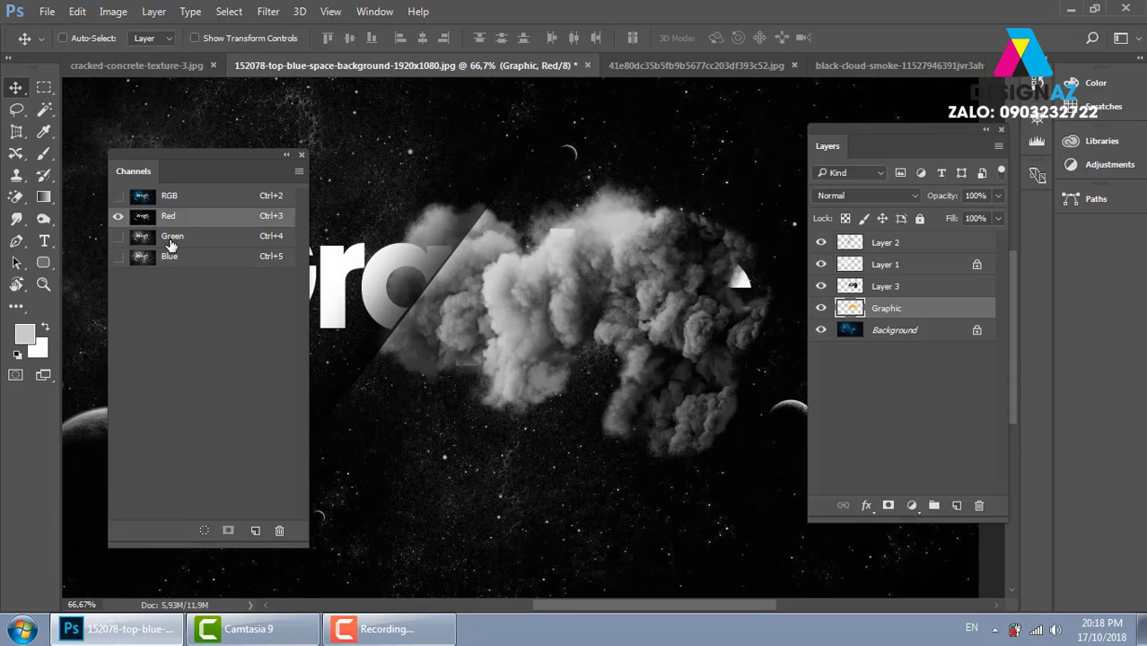
ctrl+click(142, 217)
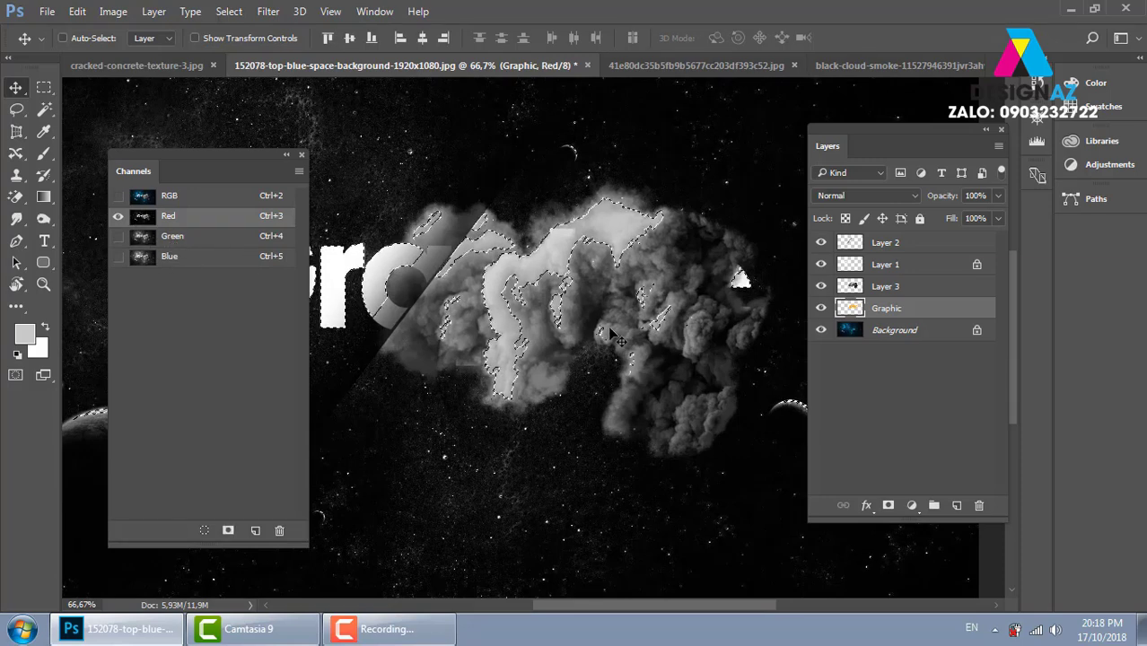
Return to the RGB composite, hide smoke Layer 3, and mask Graphic with the Red-channel selection.
key(ctrl+2)
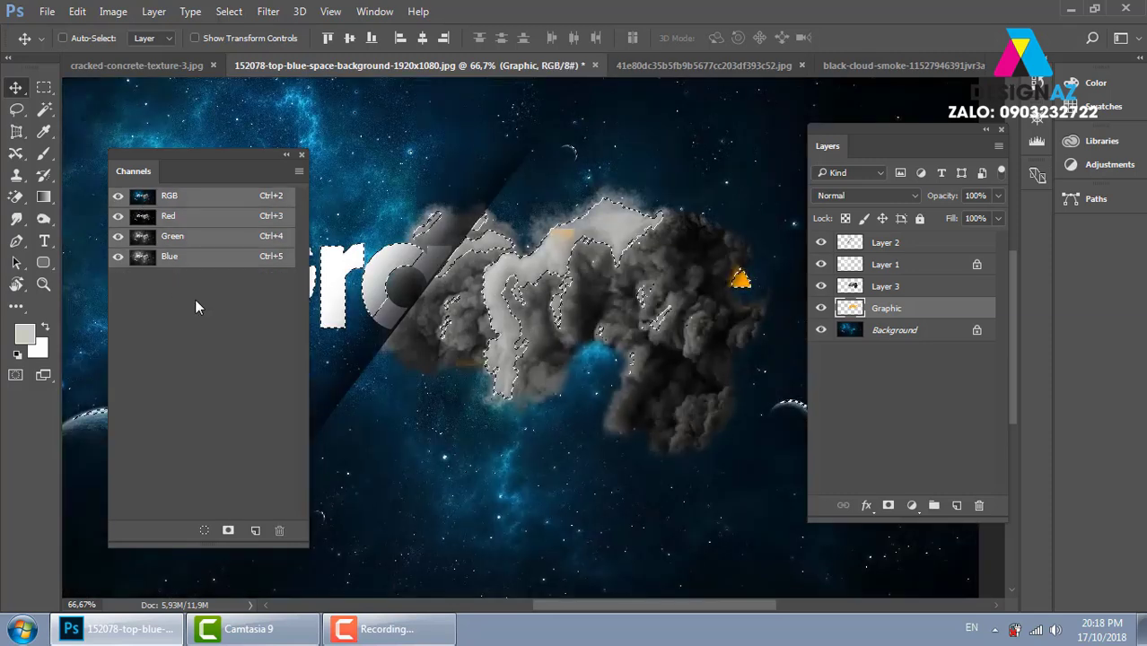
click(821, 286)
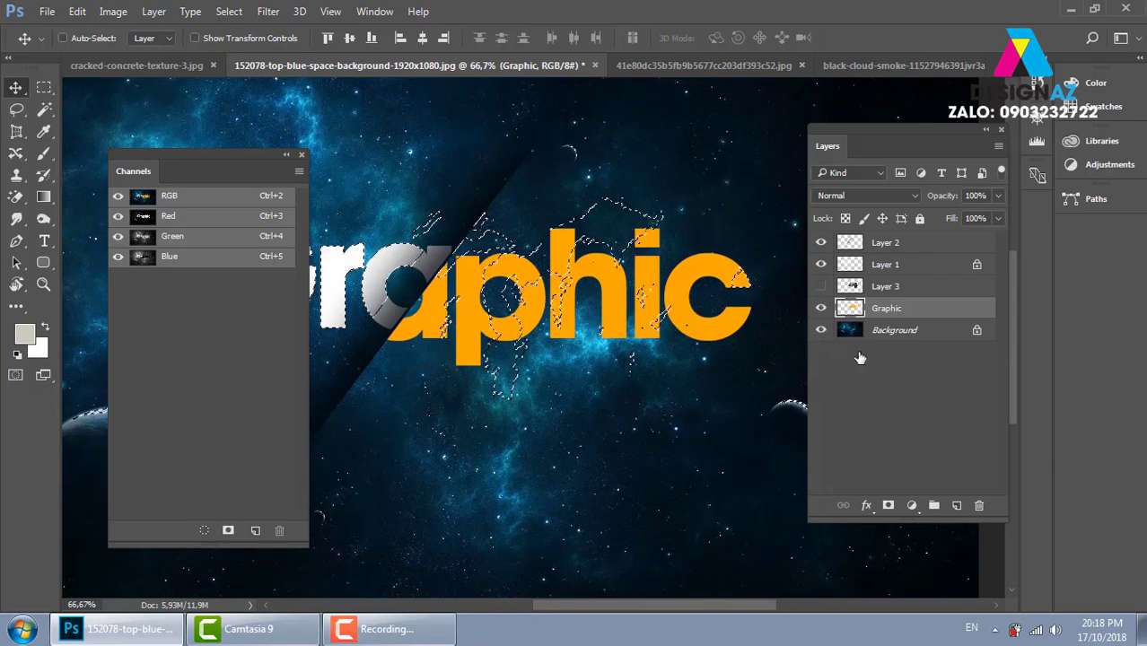
click(889, 505)
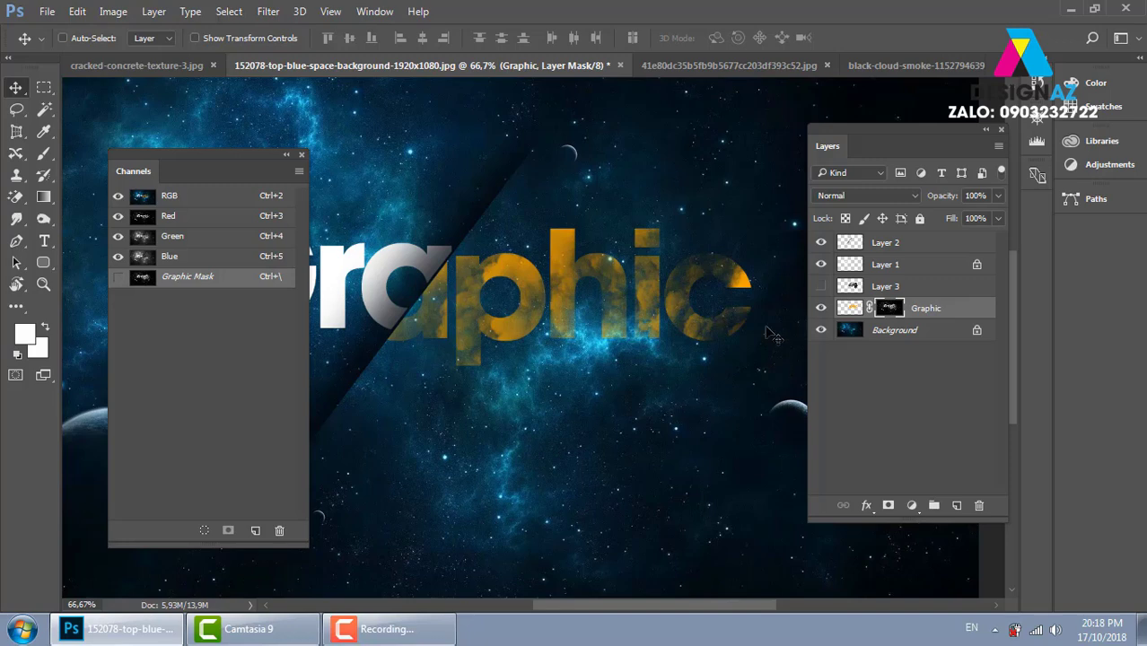
Close Channels, duplicate and merge the Graphic layer to drop its smoke mask, then open the file browser.
click(302, 155)
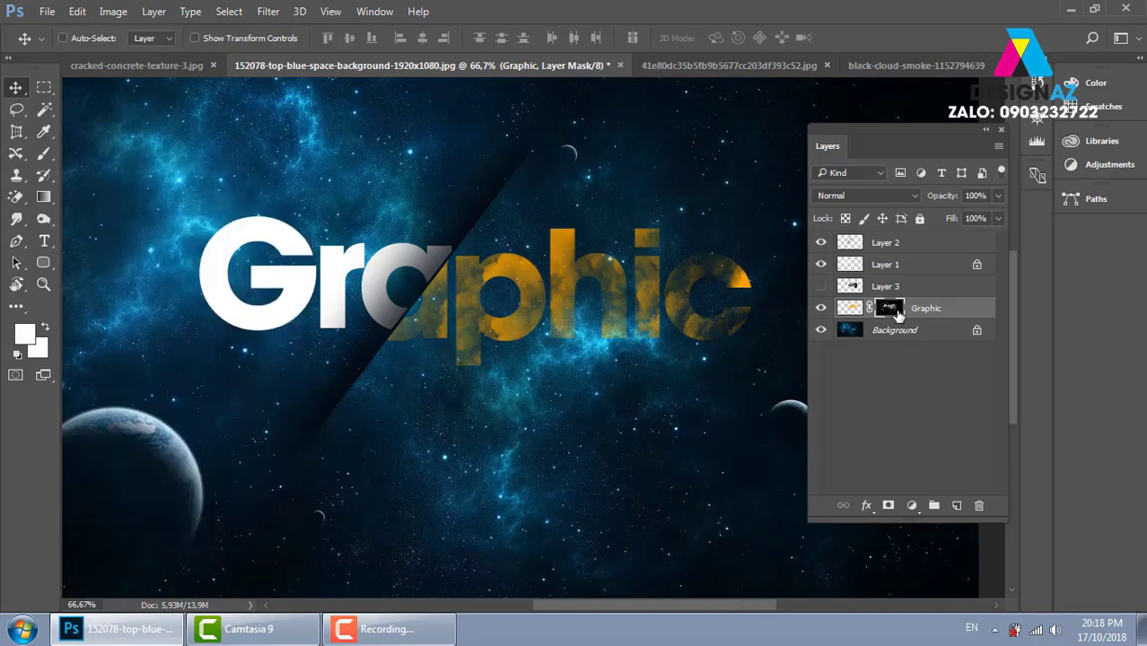
click(849, 309)
key(ctrl+j)
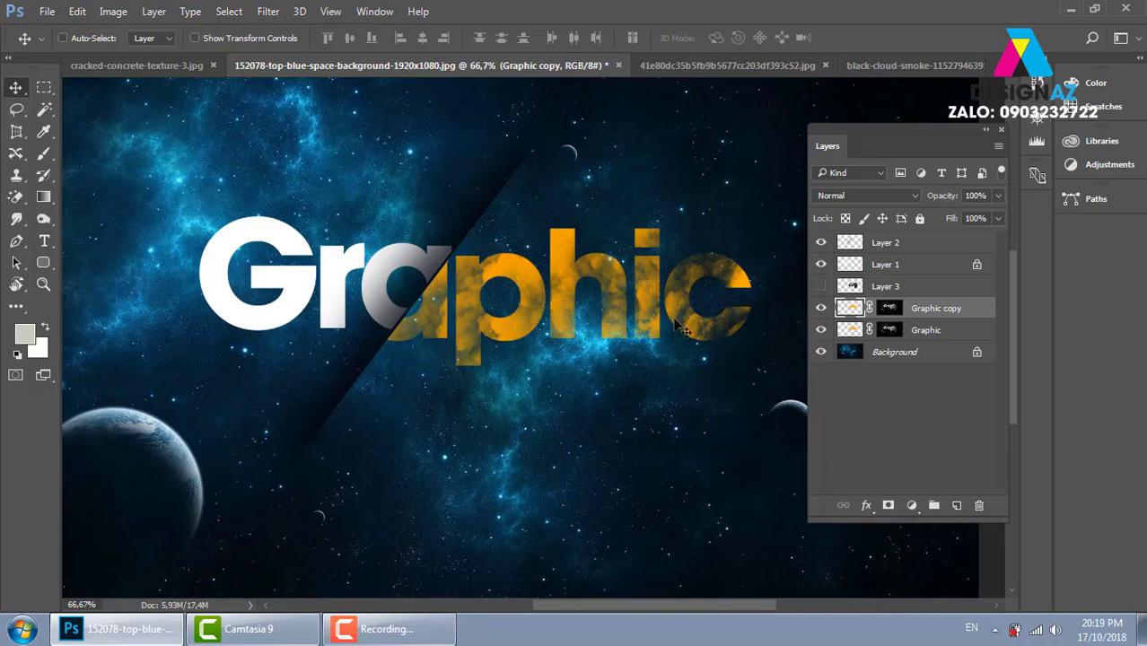
key(ctrl+e)
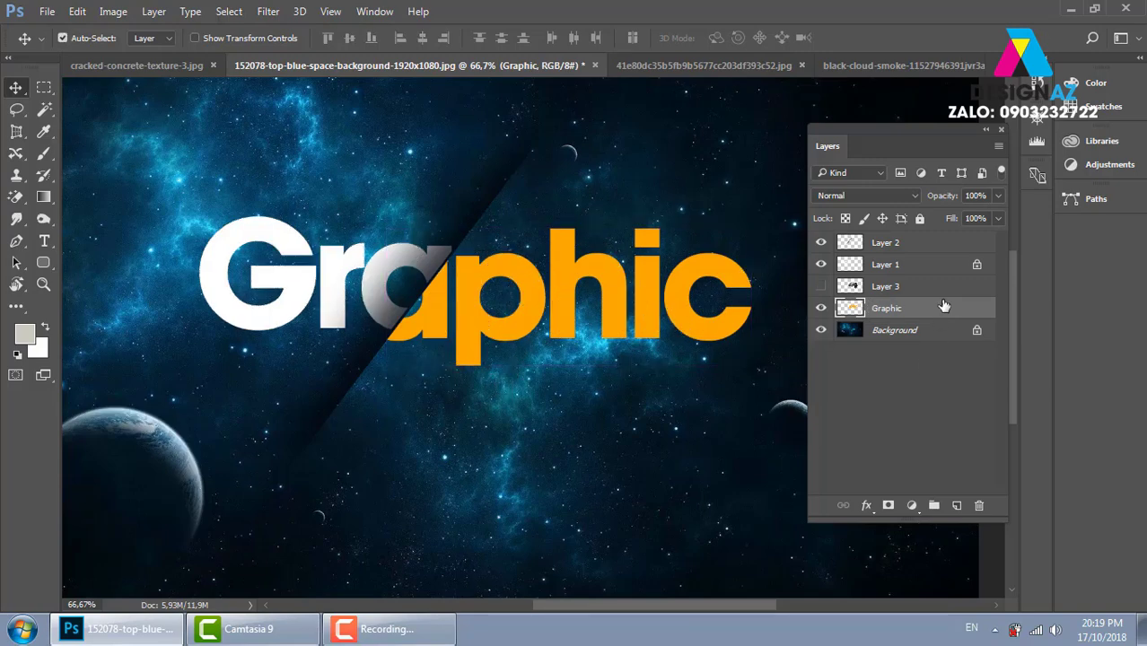
key(ctrl+o)
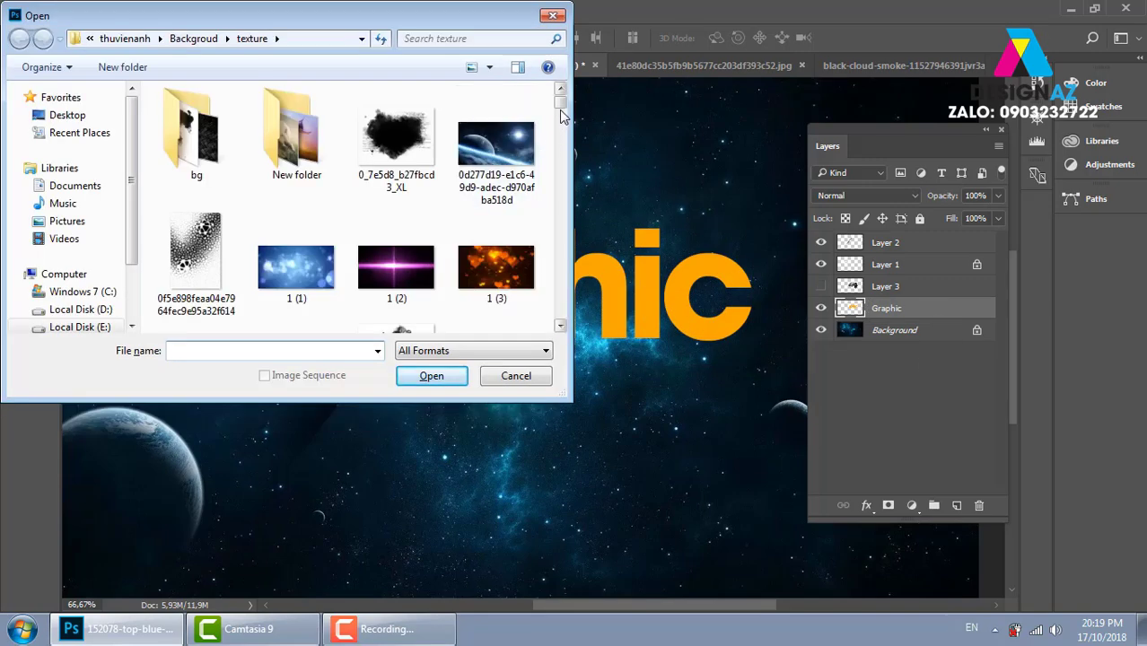
Open DecalsLeaking0188_1_download600.jpg and paste it into the space document as Layer 4 over the orange letters.
drag(562, 112, 590, 190)
click(296, 180)
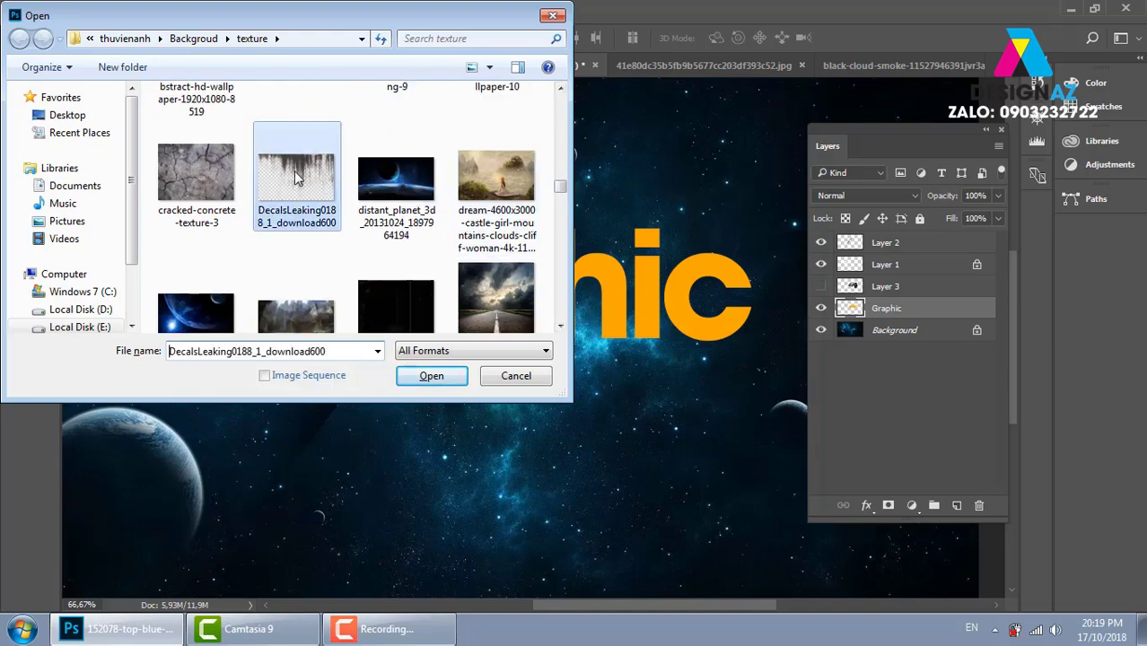
click(424, 376)
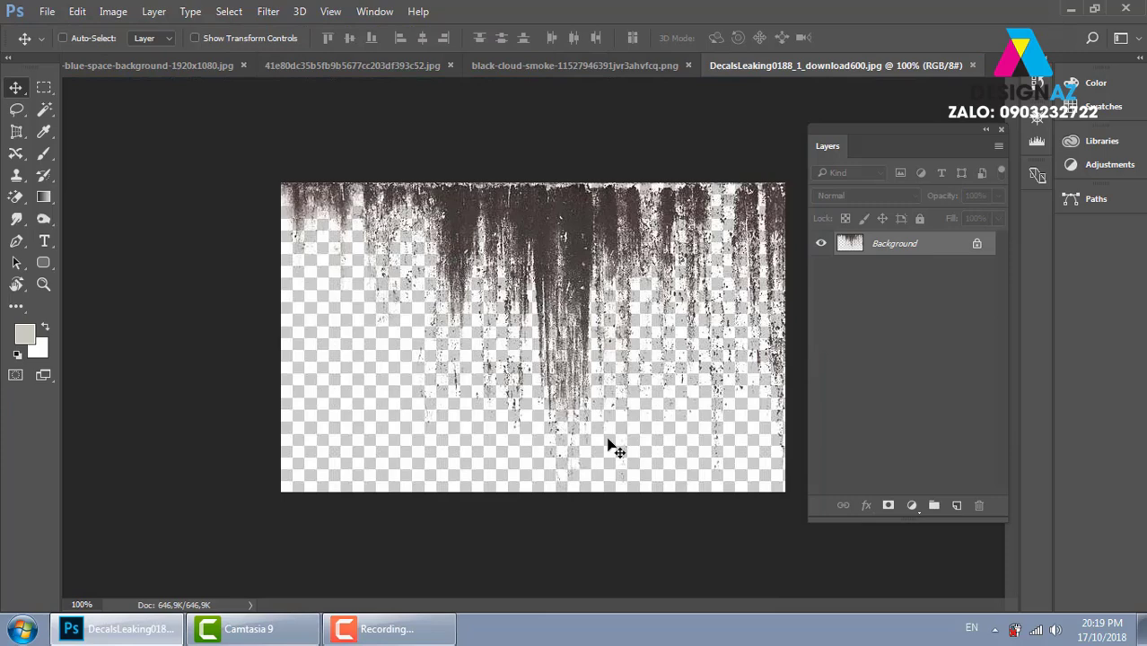
key(ctrl+a)
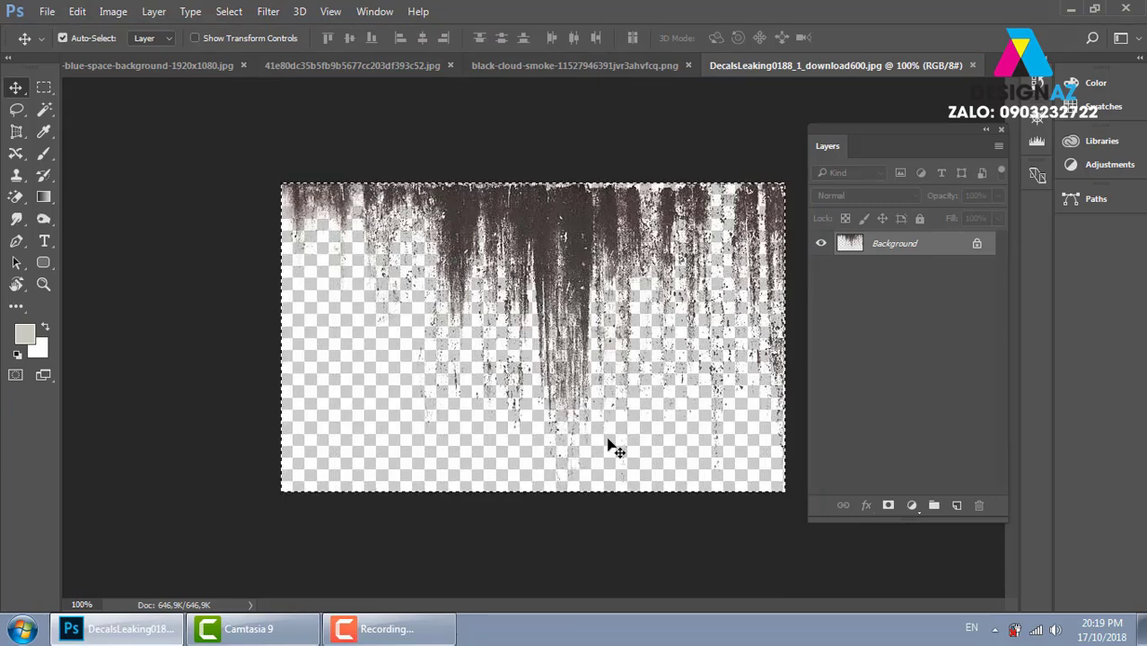
key(ctrl+Tab)
key(ctrl+v)
drag(634, 405, 601, 325)
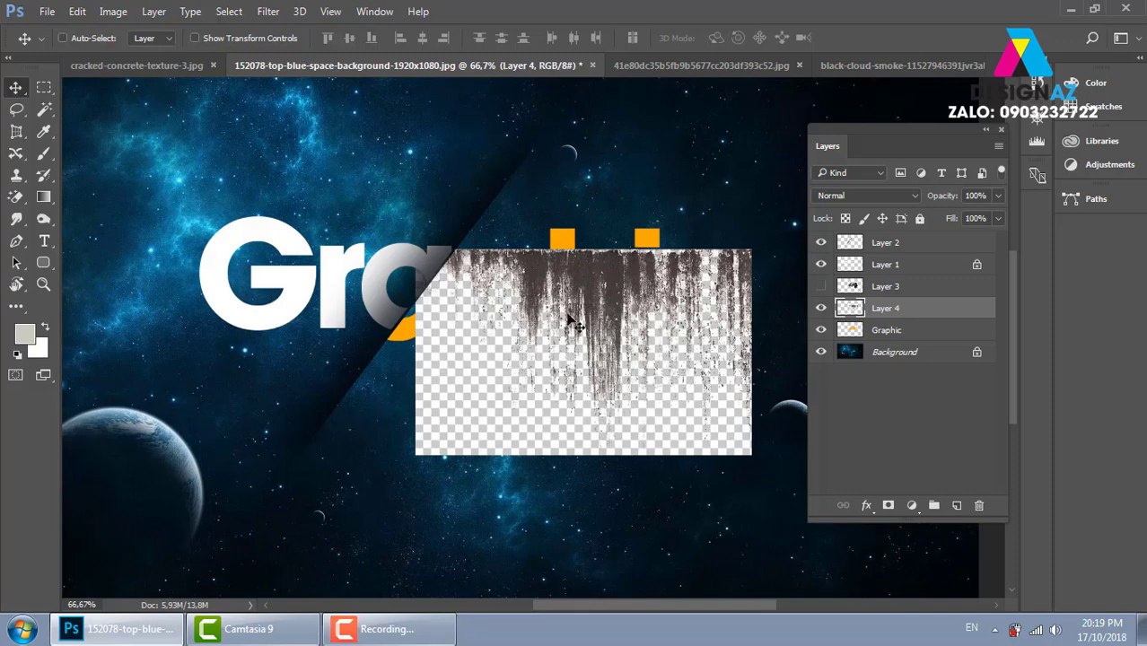
Nudge Layer 4 up over the letters and Color Range-select its dark drip tones at fuzziness 102.
drag(631, 283, 623, 261)
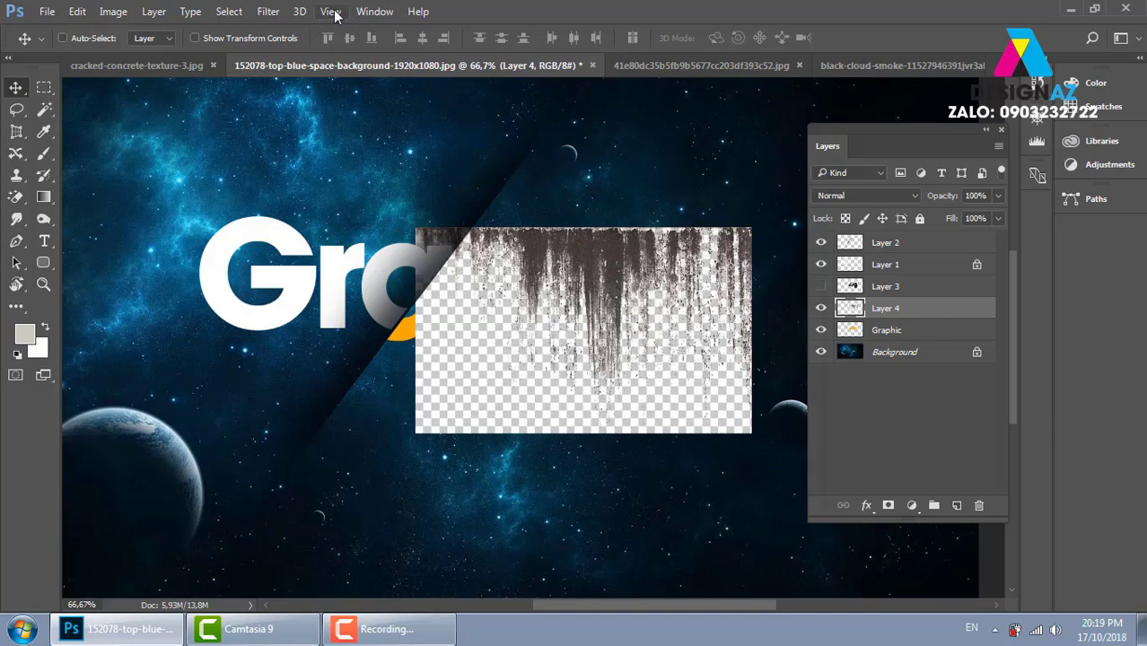
click(229, 11)
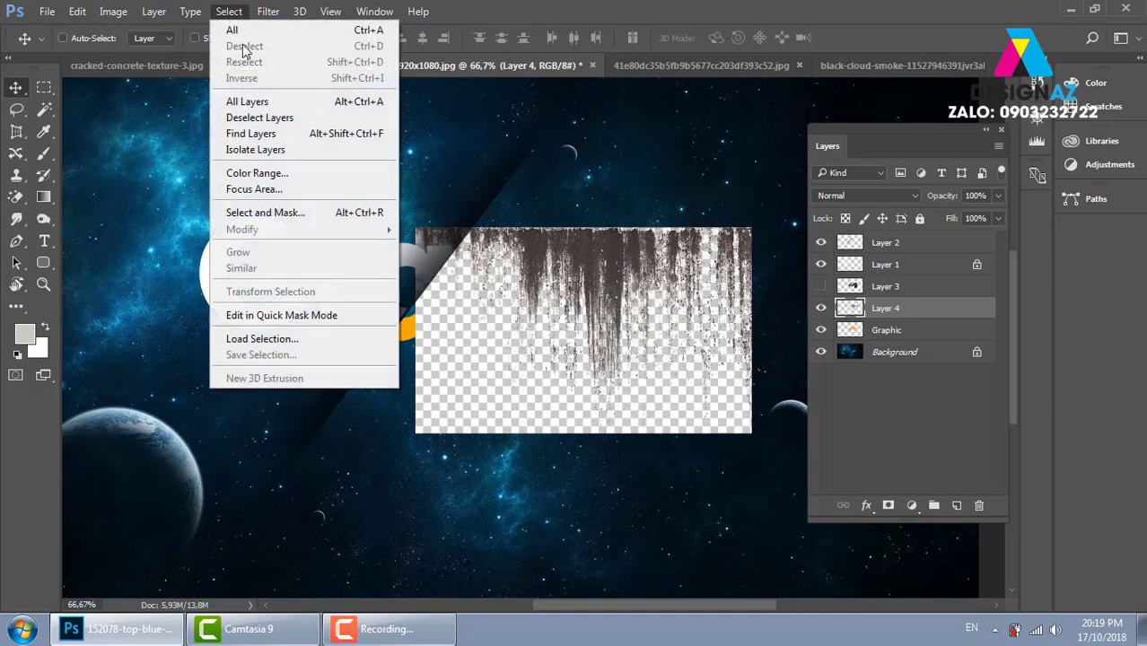
click(260, 173)
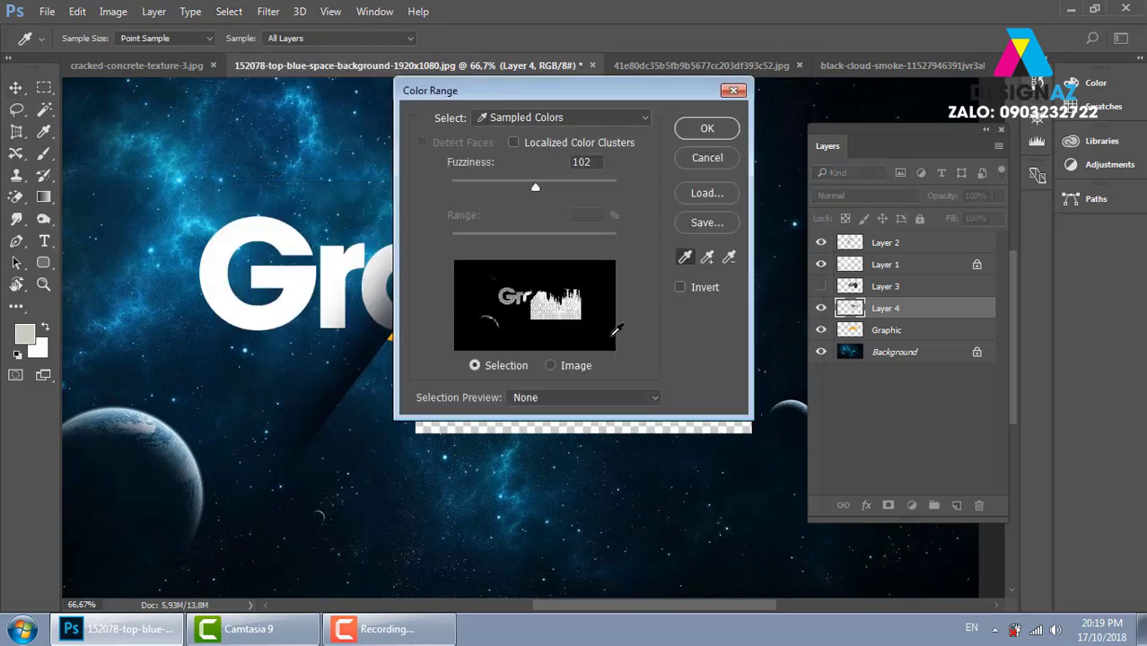
drag(556, 89, 272, 125)
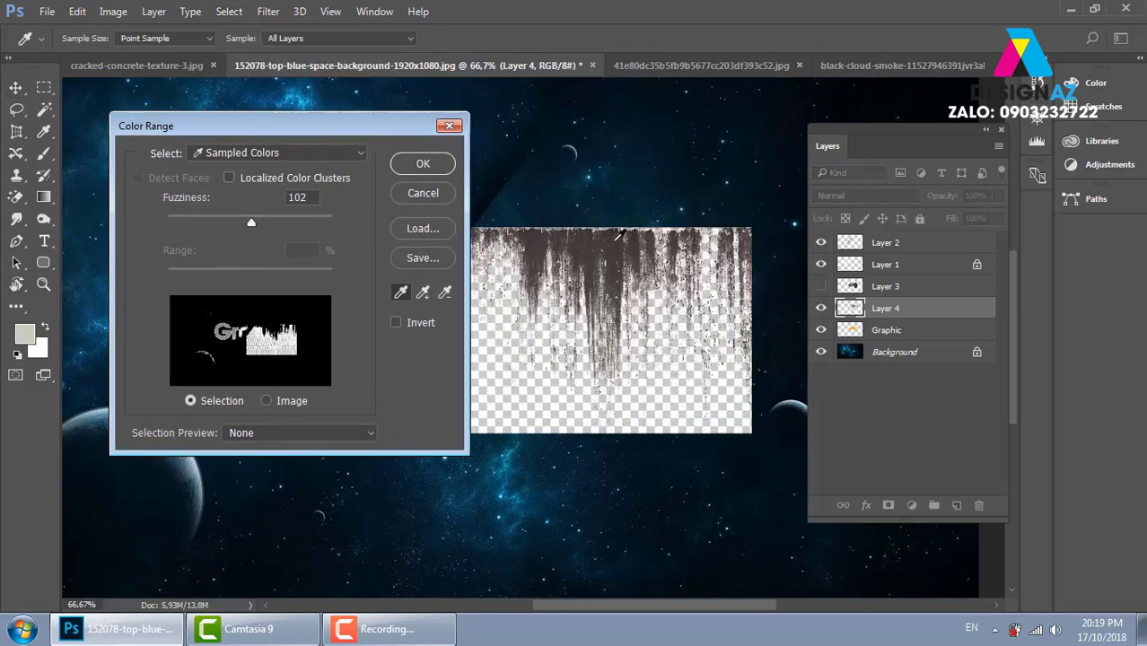
click(618, 237)
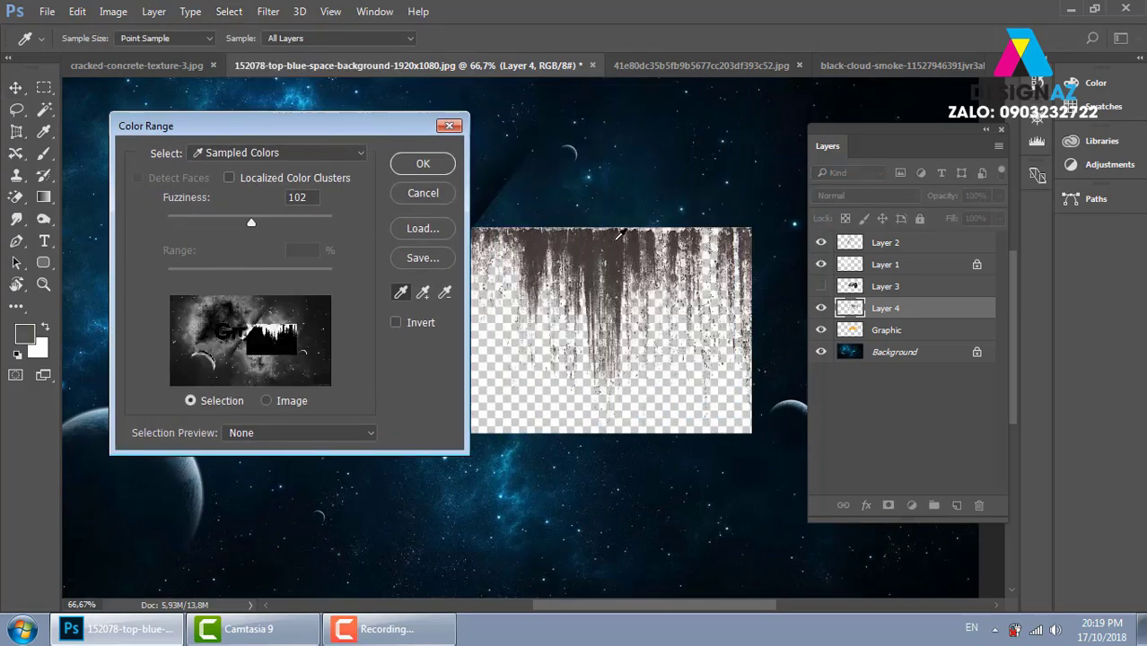
click(424, 165)
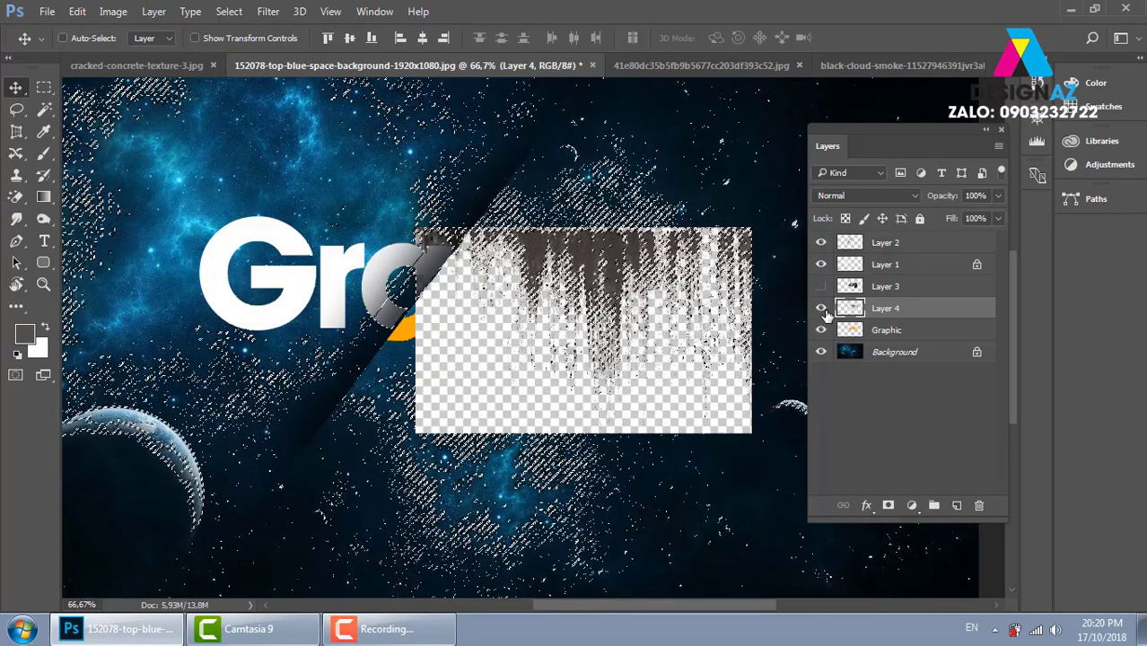
Hide drip Layer 4 and give the Graphic layer a drip-shaped mask, re-adding it after one undo.
click(821, 309)
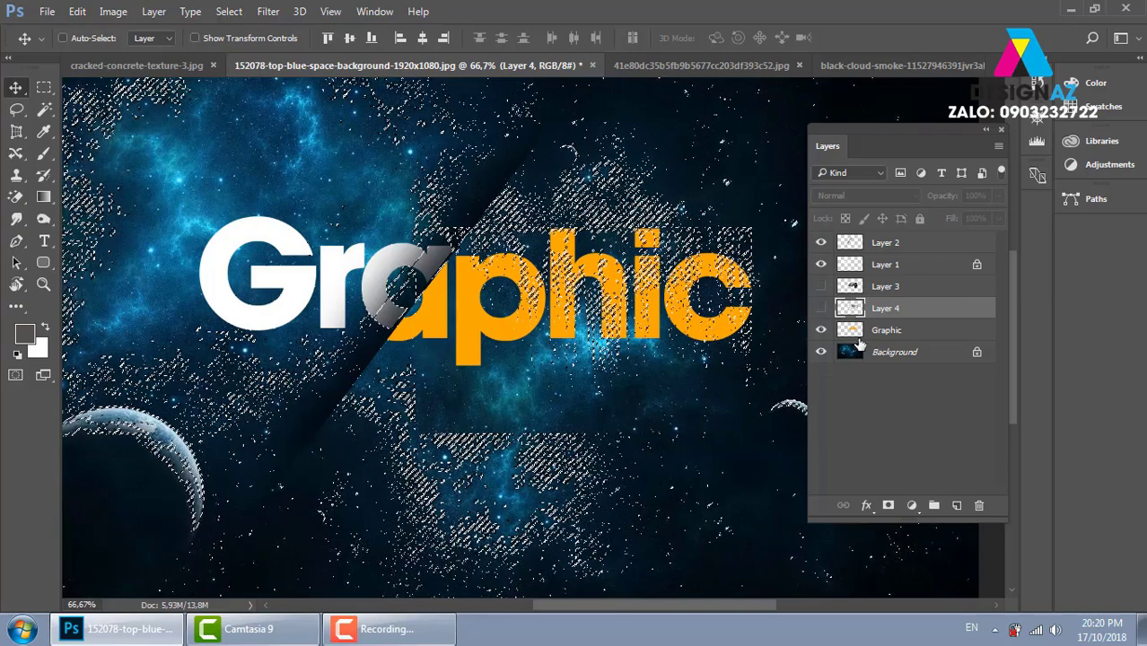
click(859, 338)
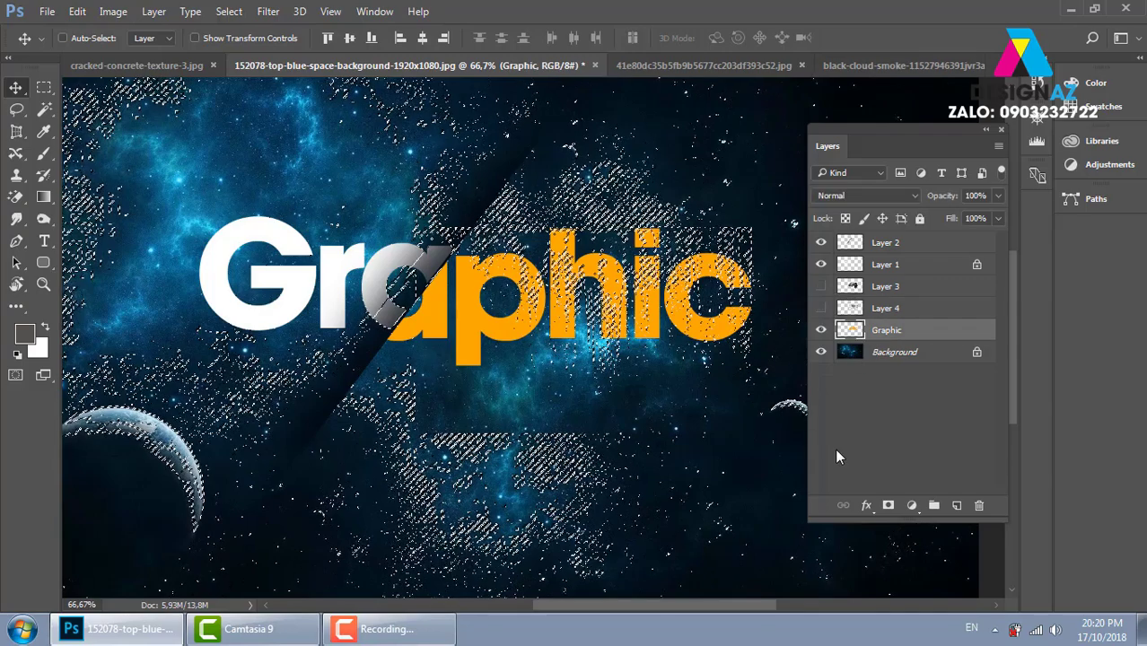
click(888, 506)
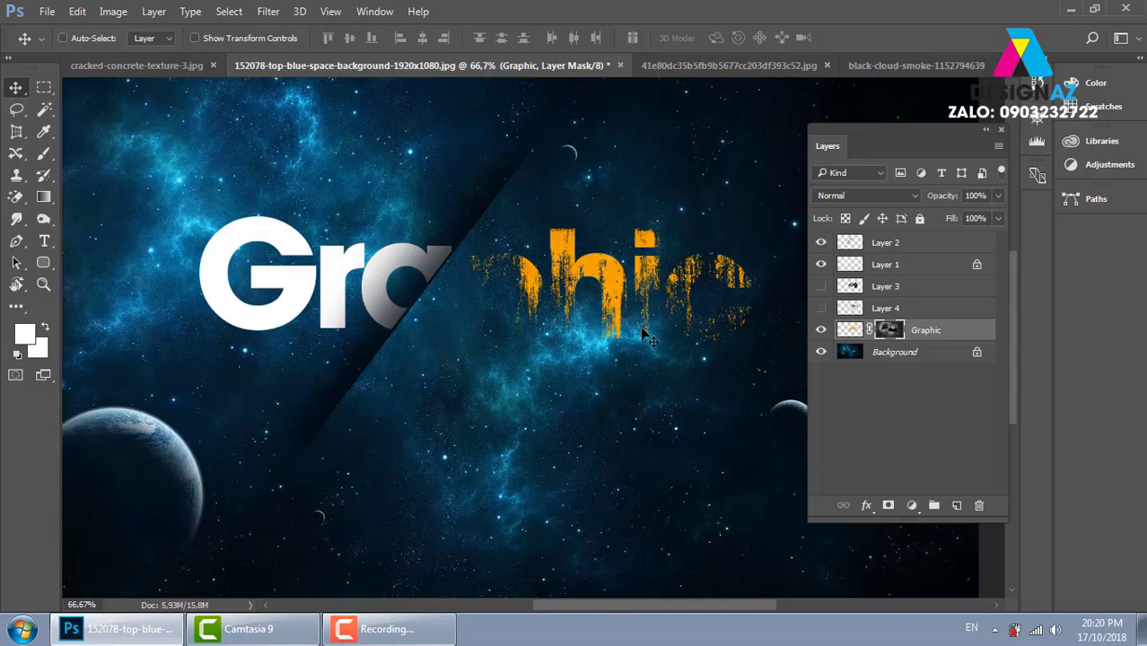
key(ctrl+z)
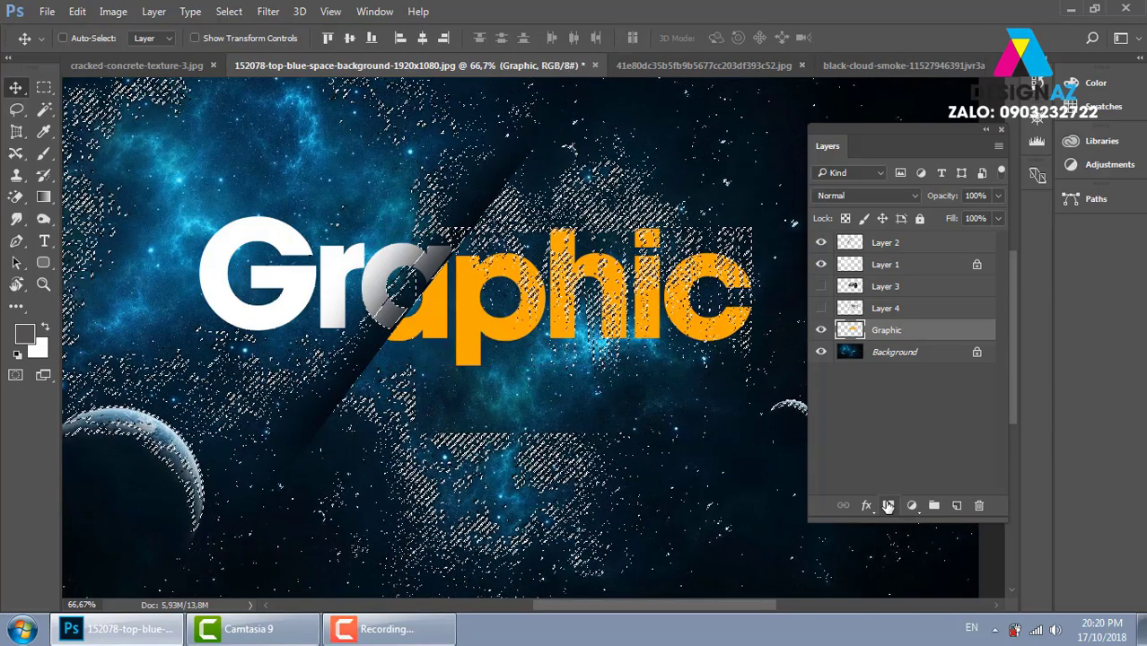
click(887, 505)
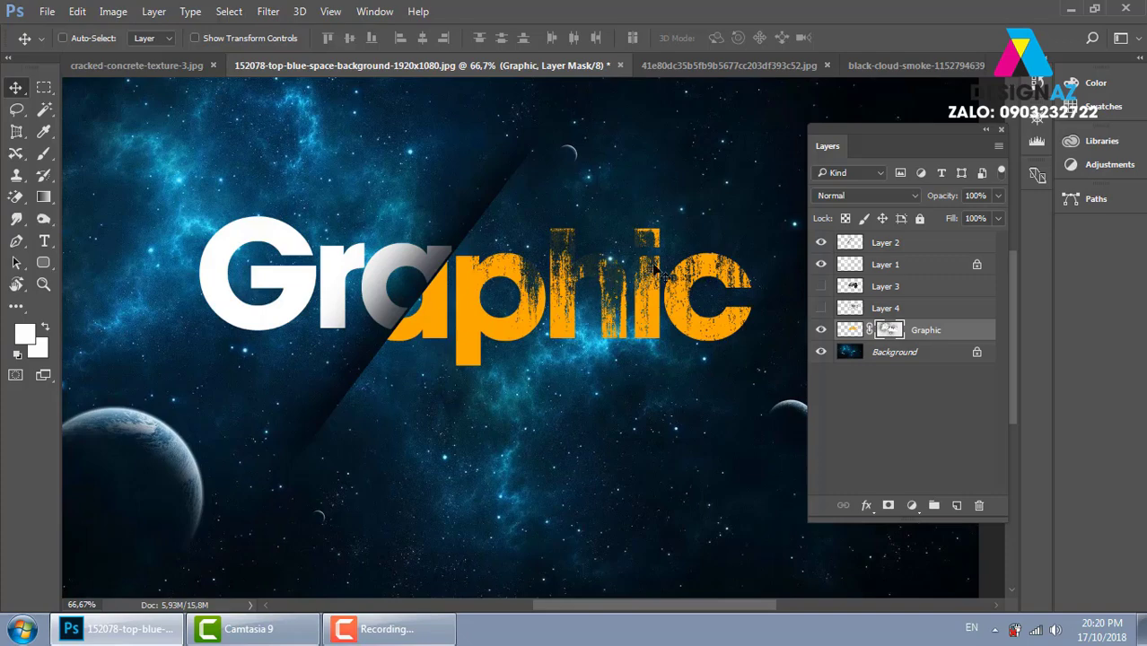
Undo the grunge mask on the orange lettering, deselect, and delete the hidden Layer 4.
key(ctrl+z)
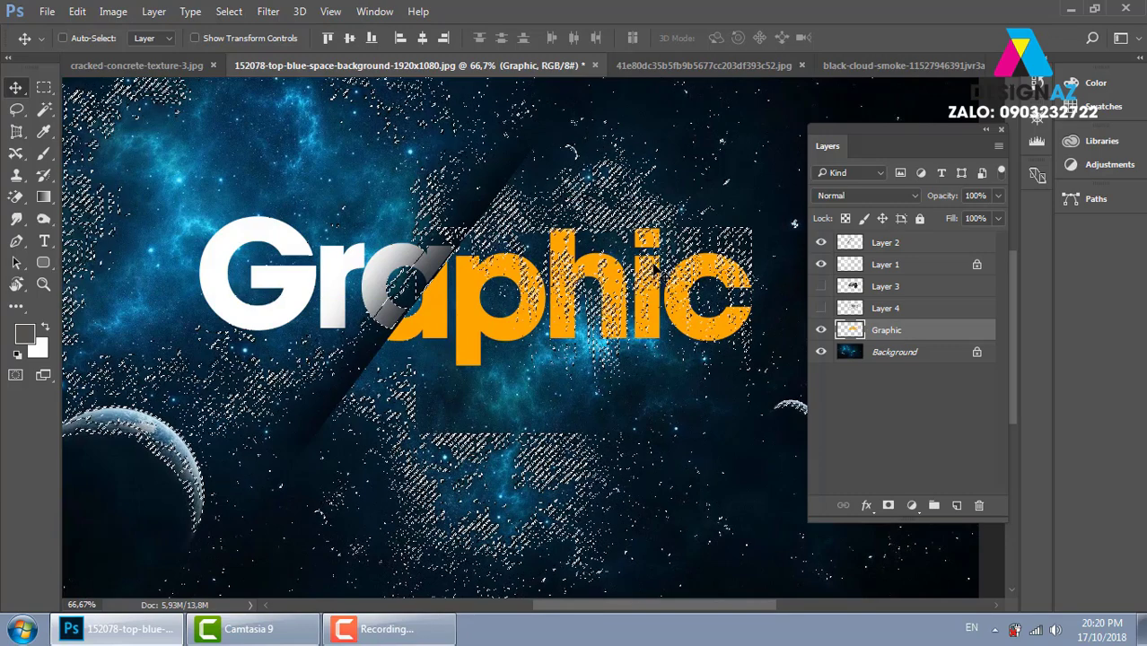
key(ctrl+d)
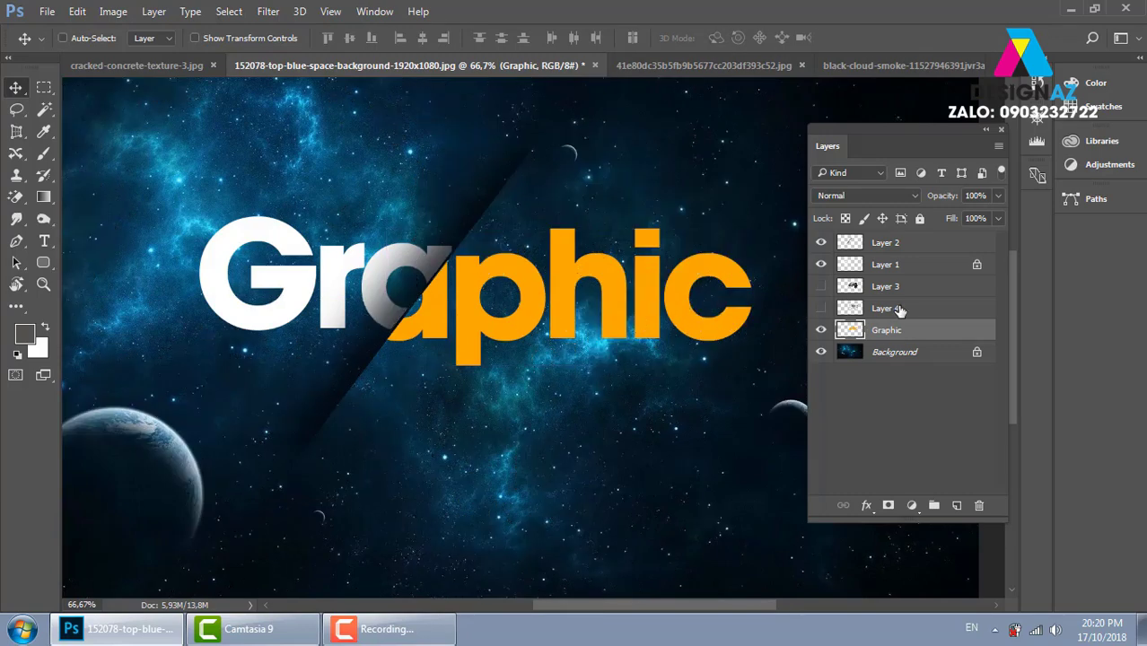
click(898, 310)
click(978, 505)
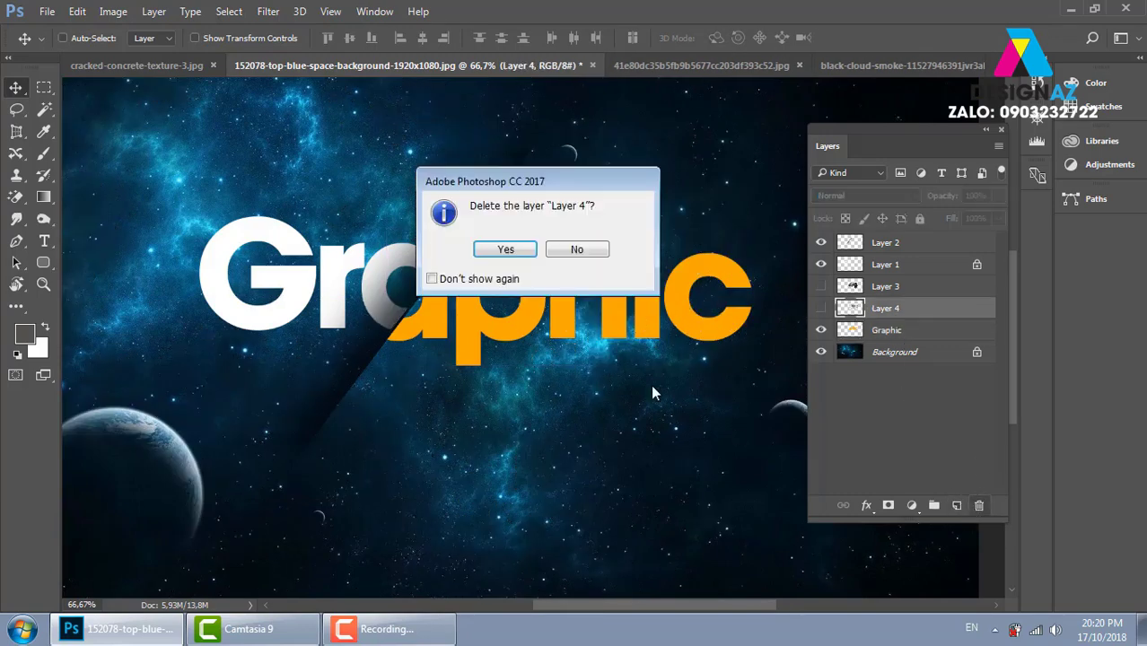
click(507, 251)
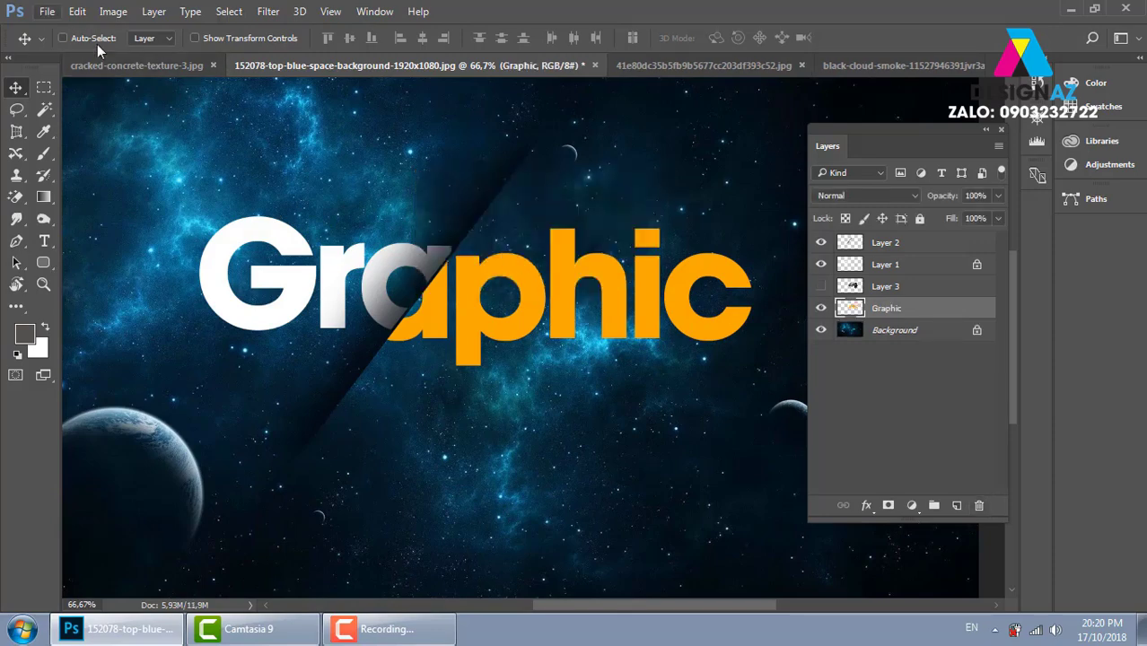
Open the water-misty black smoke image and paste it into the Graphic document as a new layer.
key(ctrl+o)
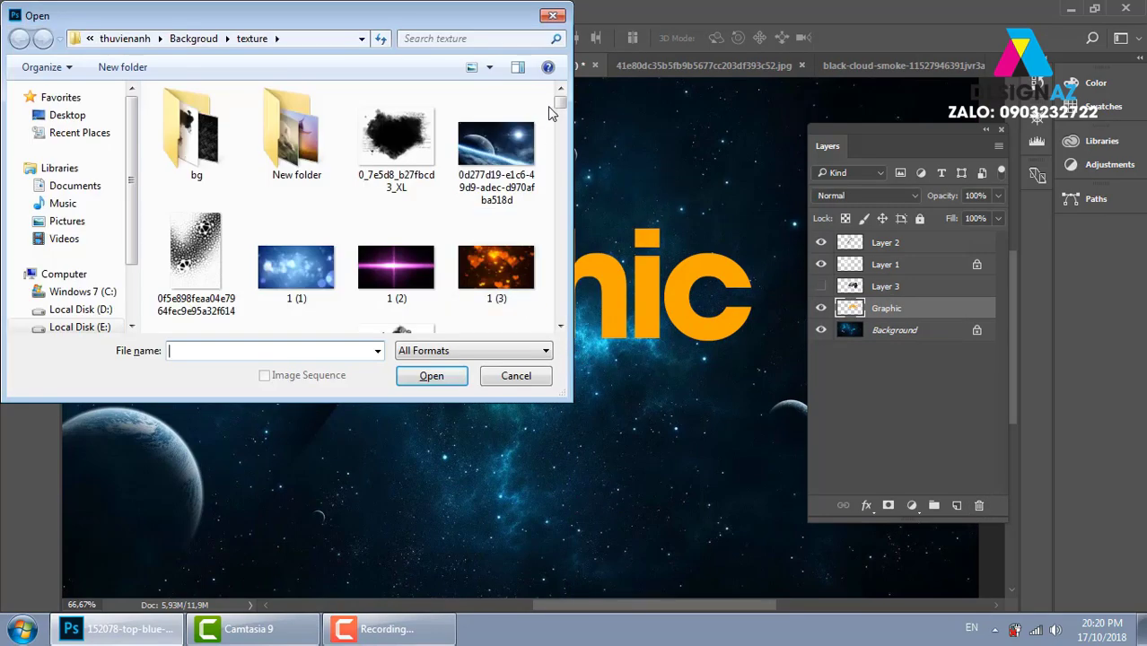
drag(559, 104, 554, 323)
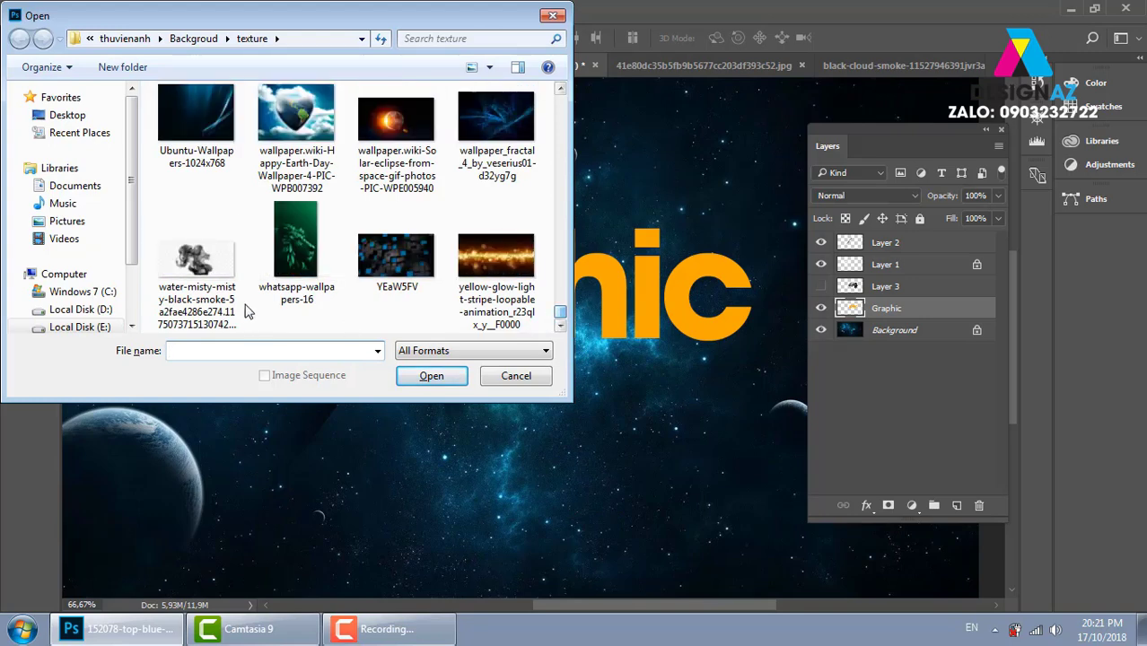
click(201, 272)
click(435, 376)
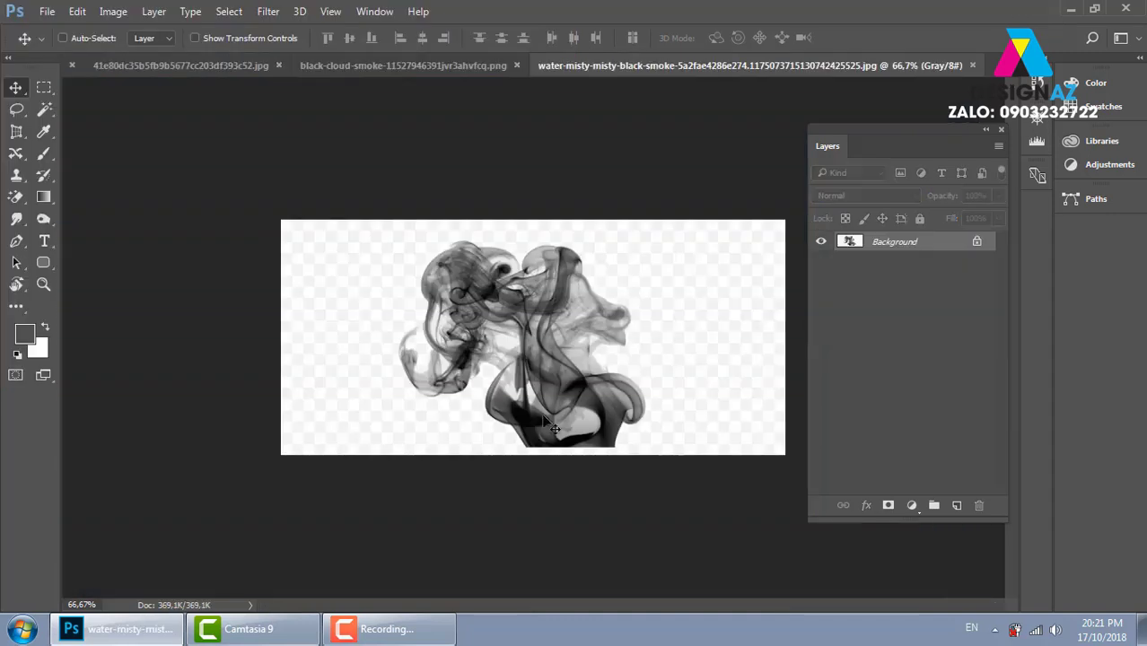
key(ctrl+a)
key(ctrl+Tab)
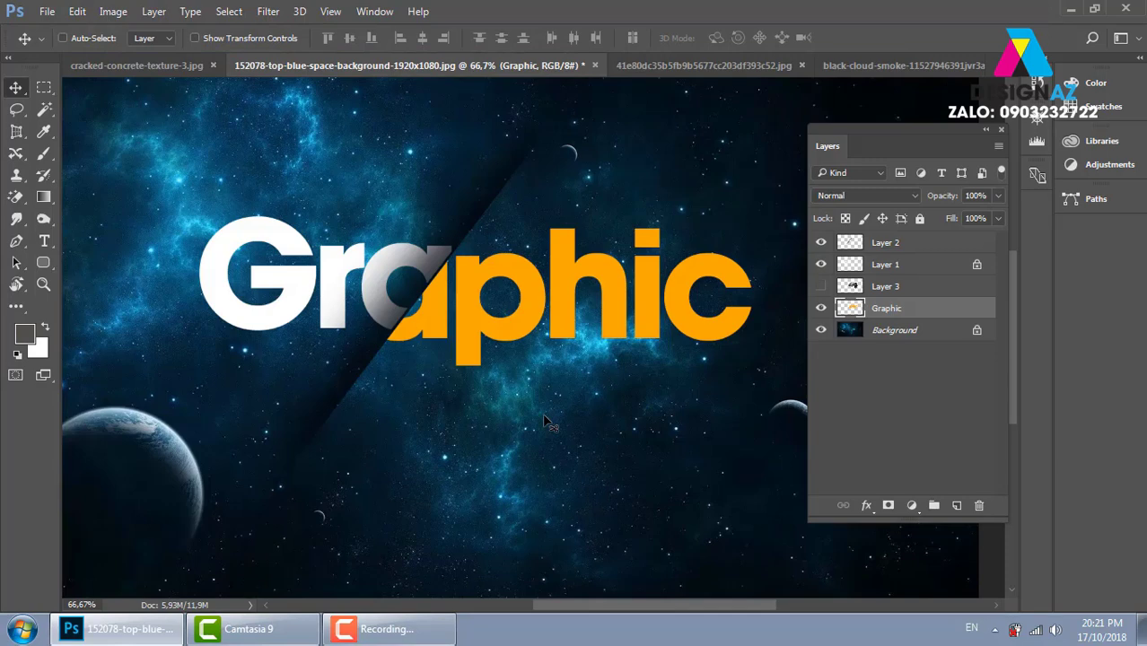
key(ctrl+v)
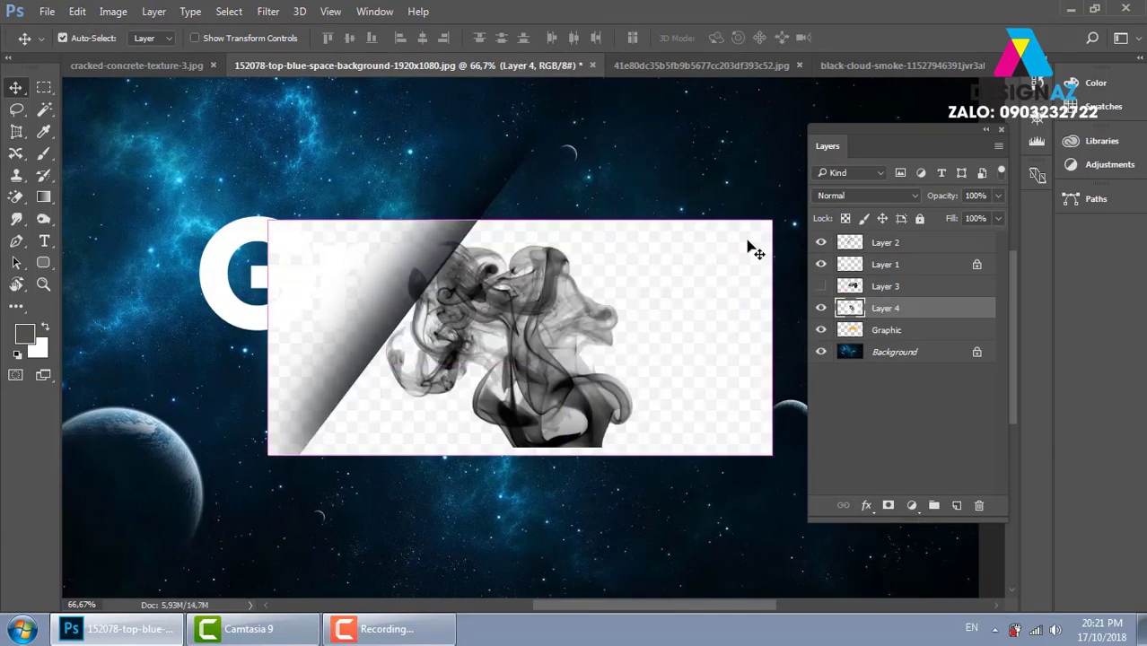
Rotate the smoke layer -30°, scale it to about 153%, and move it over the lettering.
key(ctrl+t)
mouse_move(700, 162)
mouse_down()
mouse_move(455, 133)
mouse_move(466, 242)
mouse_up()
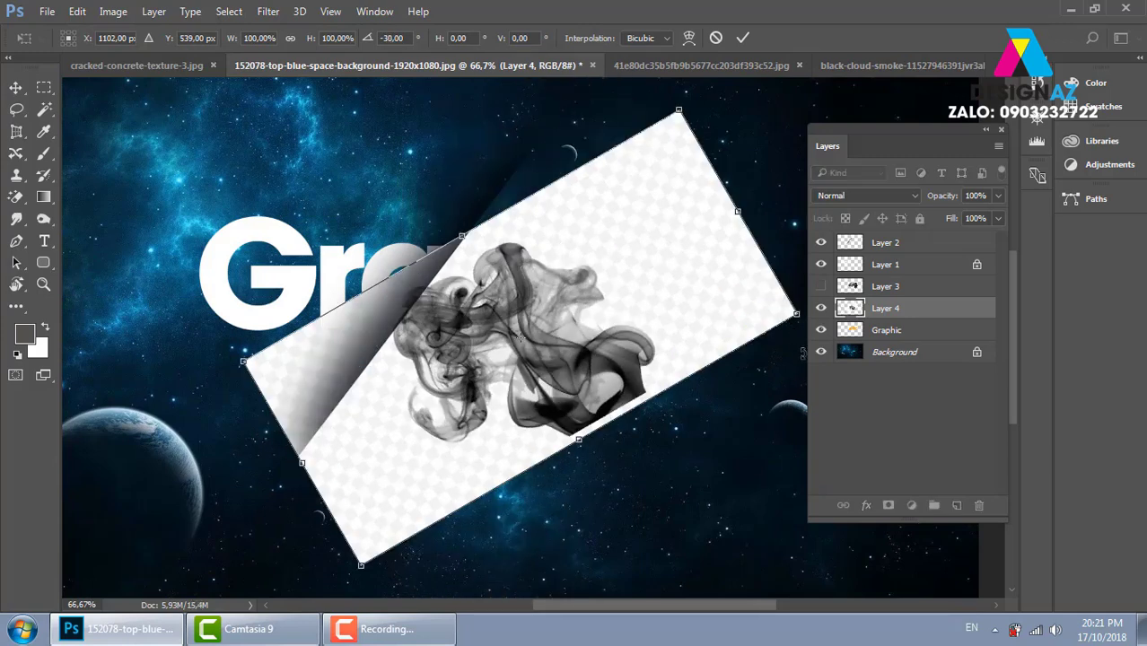
drag(796, 315, 942, 301)
mouse_move(586, 328)
mouse_down()
mouse_move(679, 284)
mouse_move(659, 260)
mouse_up()
key(Return)
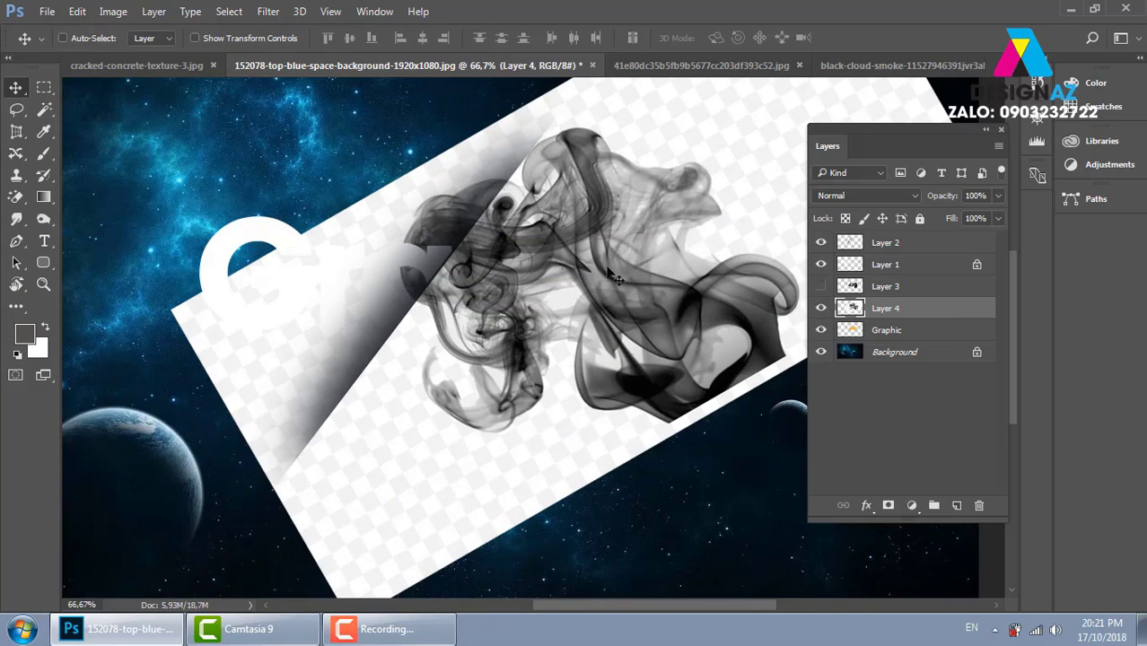
Select the dark smoke colour with Color Range at fuzziness 100.
click(225, 11)
click(261, 173)
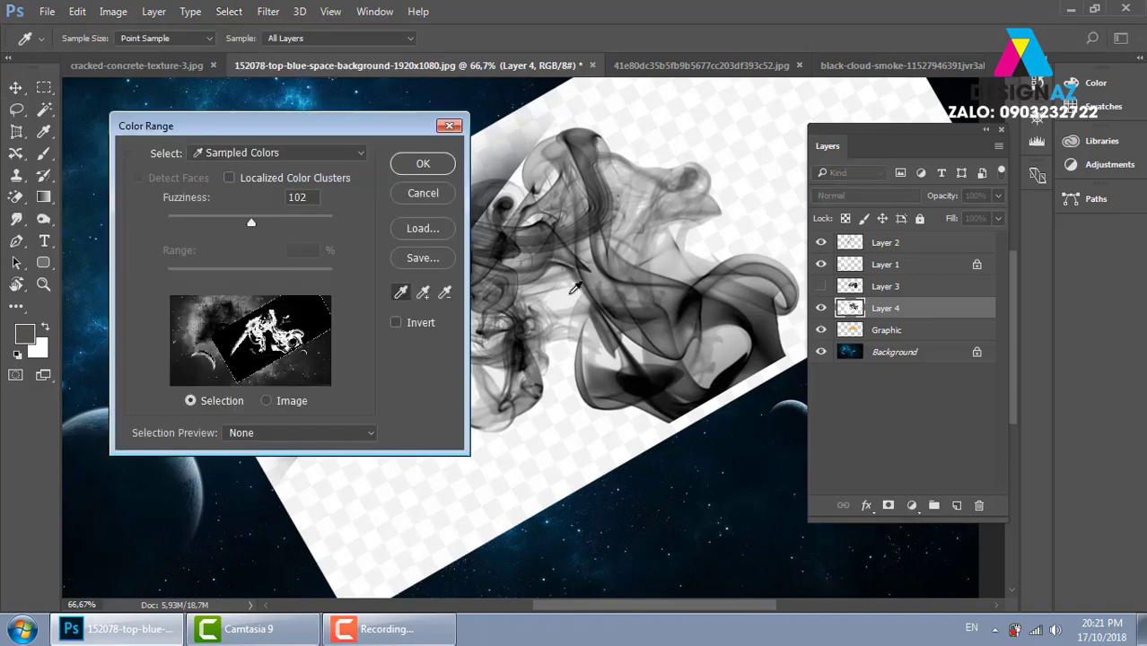
click(594, 219)
mouse_move(251, 222)
mouse_down()
mouse_move(376, 219)
mouse_move(209, 224)
mouse_move(282, 214)
mouse_move(258, 215)
mouse_up()
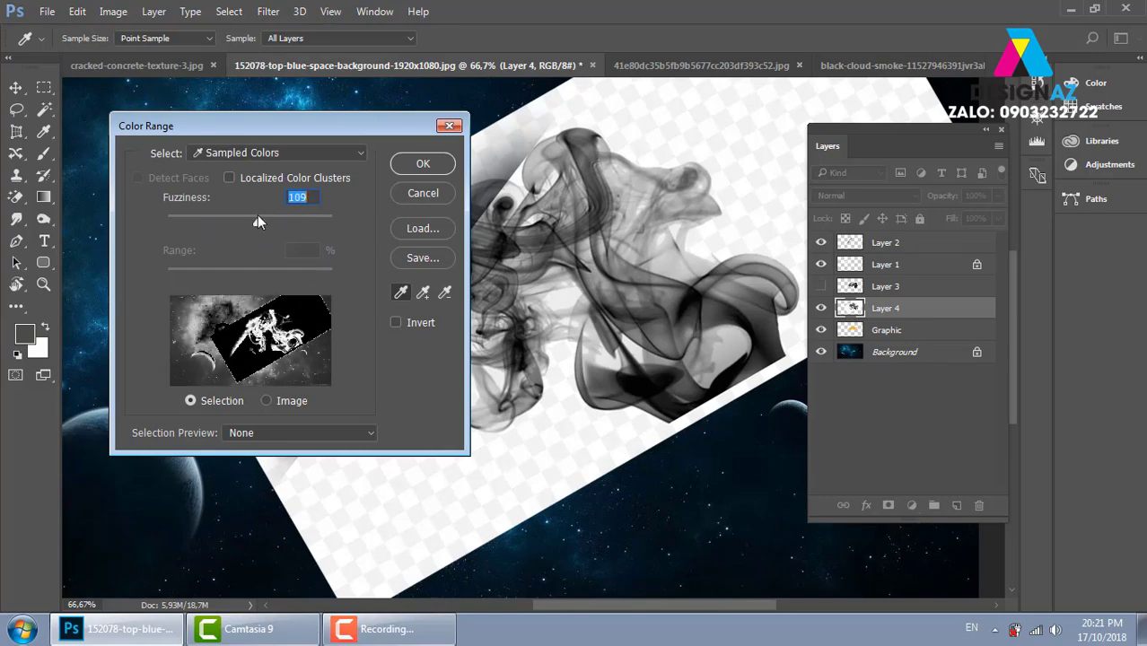
click(422, 163)
key(v)
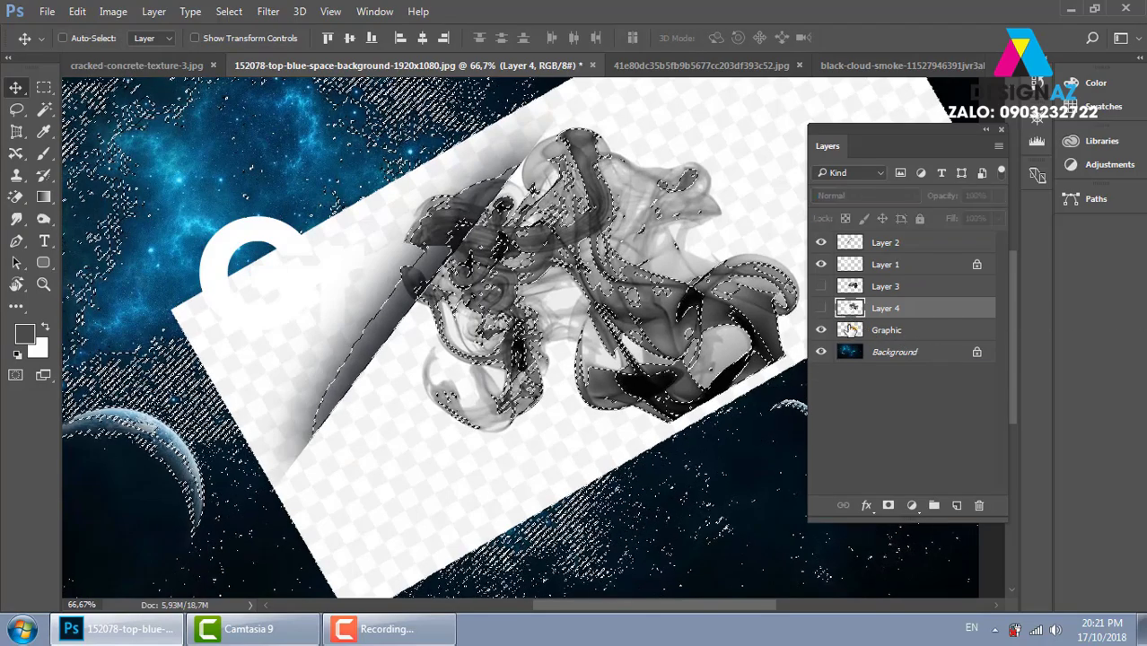
Hide the smoke layer, trial a smoke mask on Graphic and undo it, then deselect and pick Layer 4.
click(820, 308)
click(887, 330)
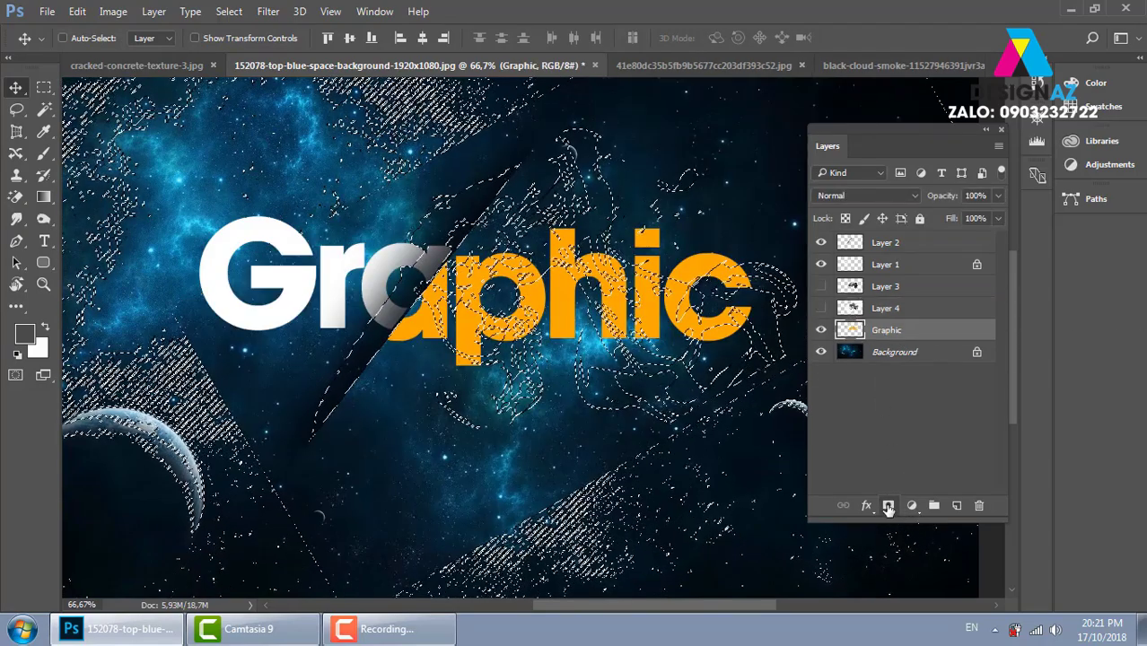
click(889, 506)
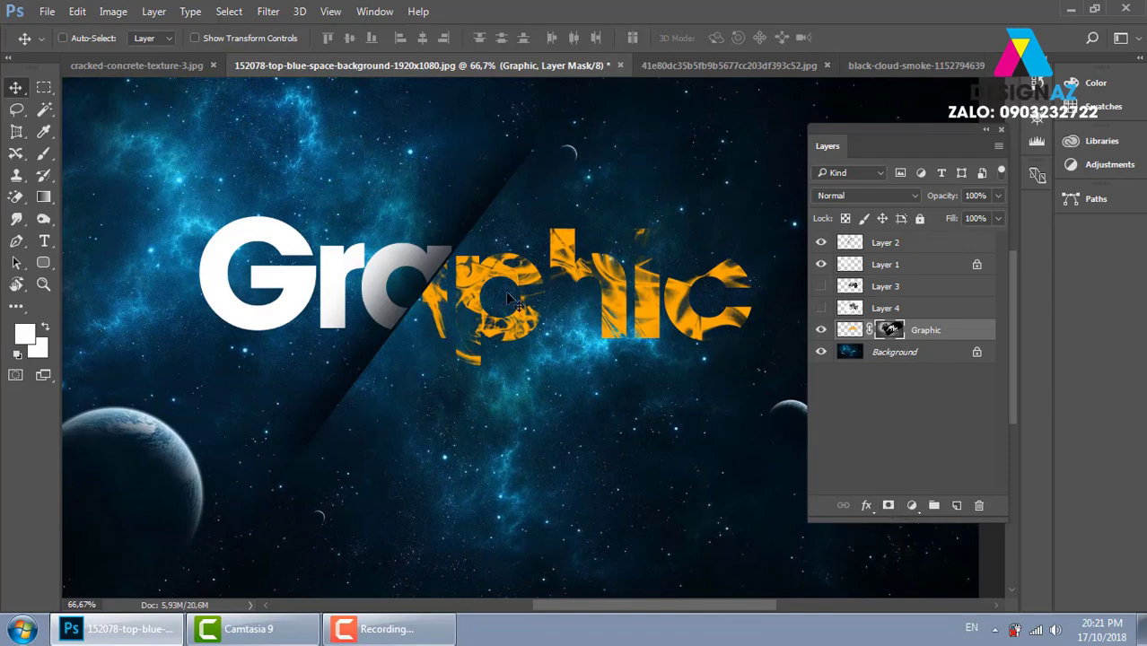
key(ctrl+z)
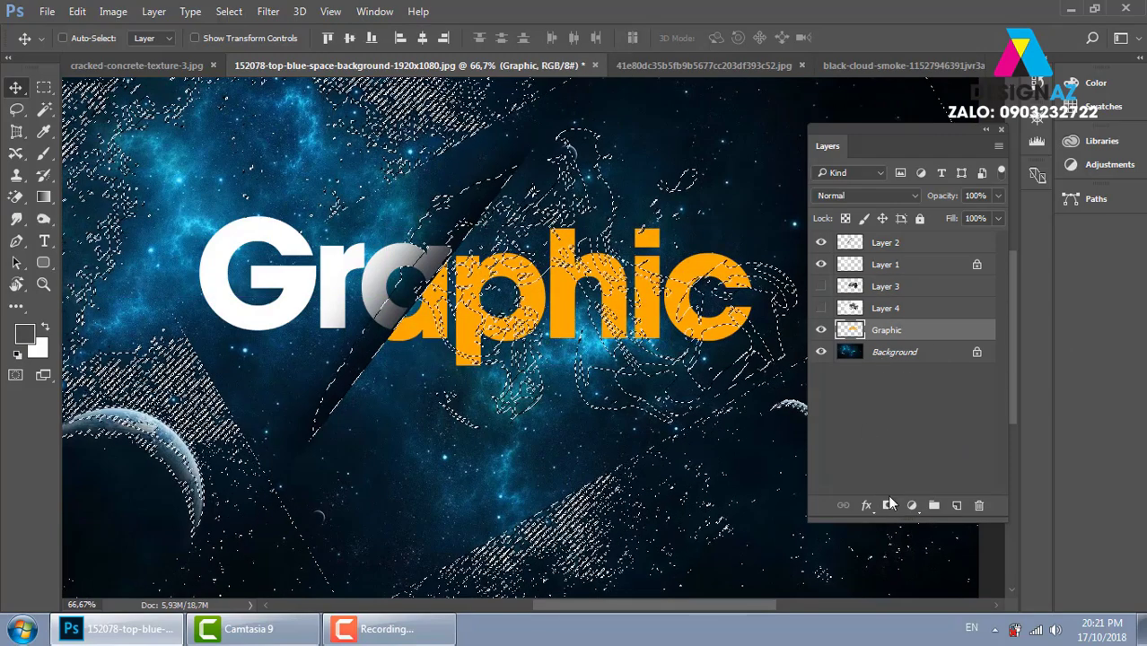
click(890, 506)
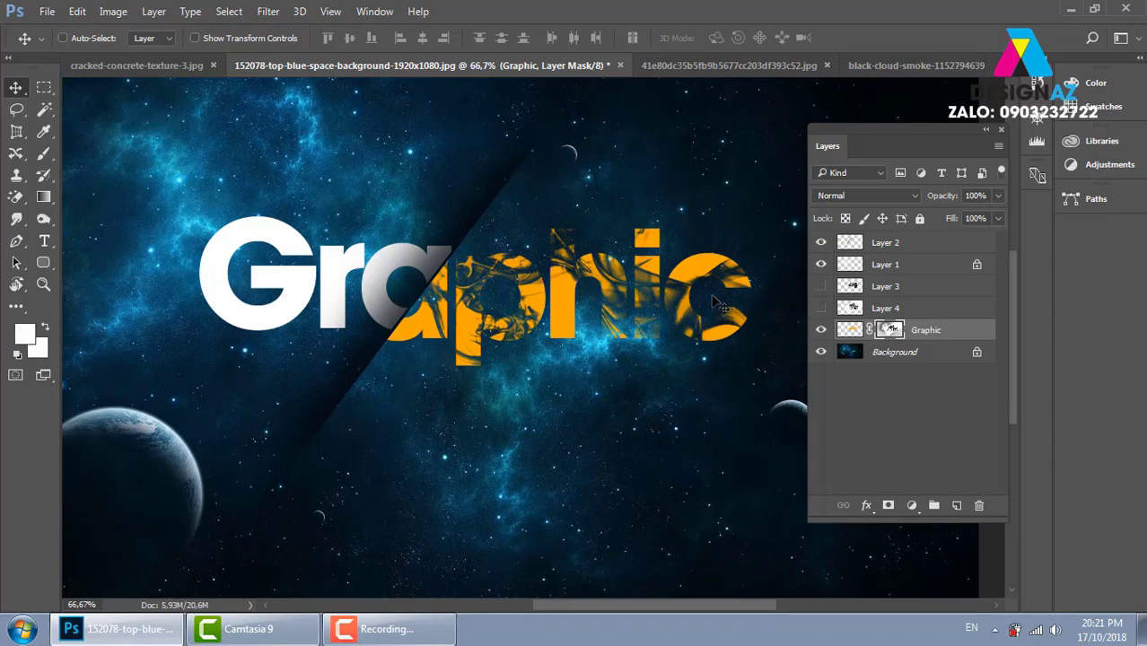
key(ctrl+z)
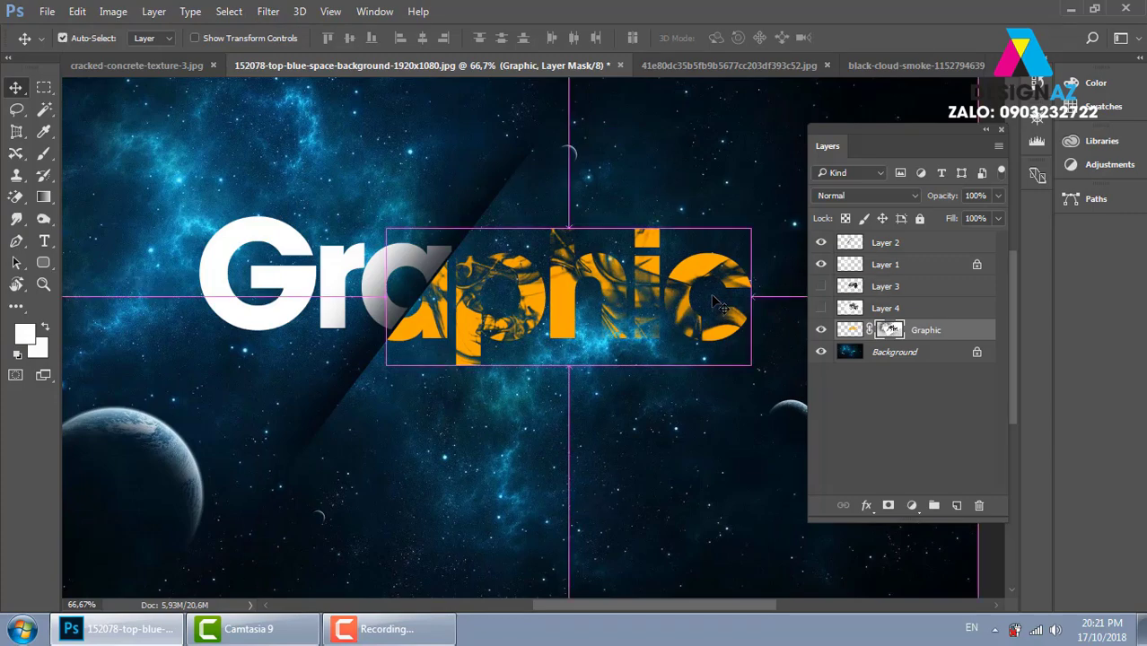
key(ctrl+d)
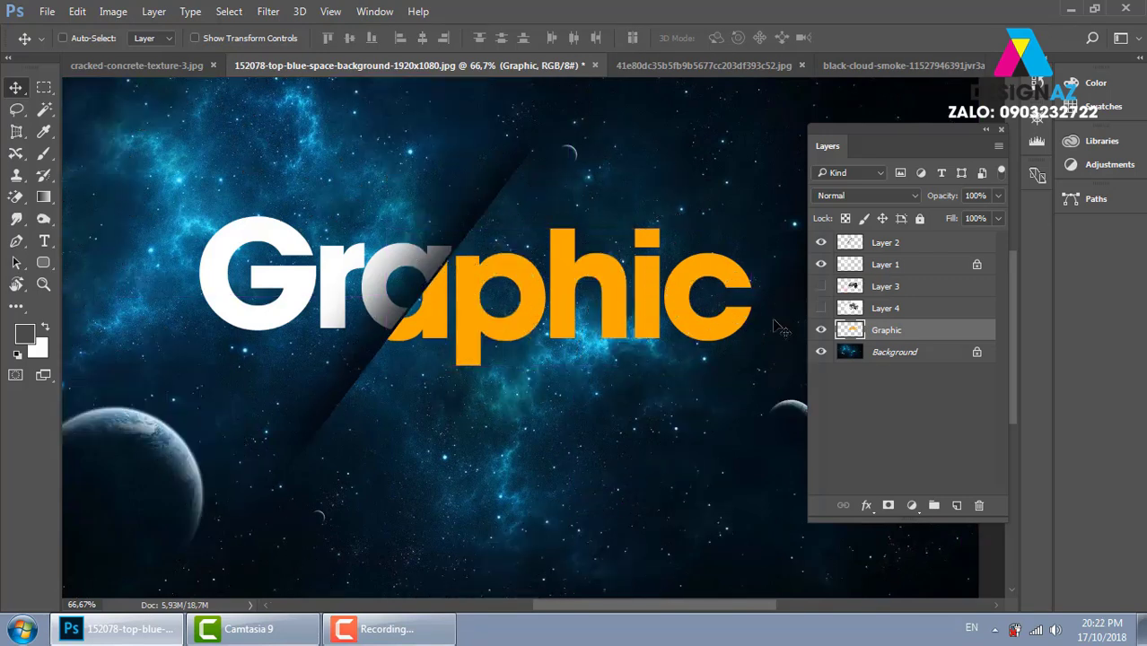
click(935, 310)
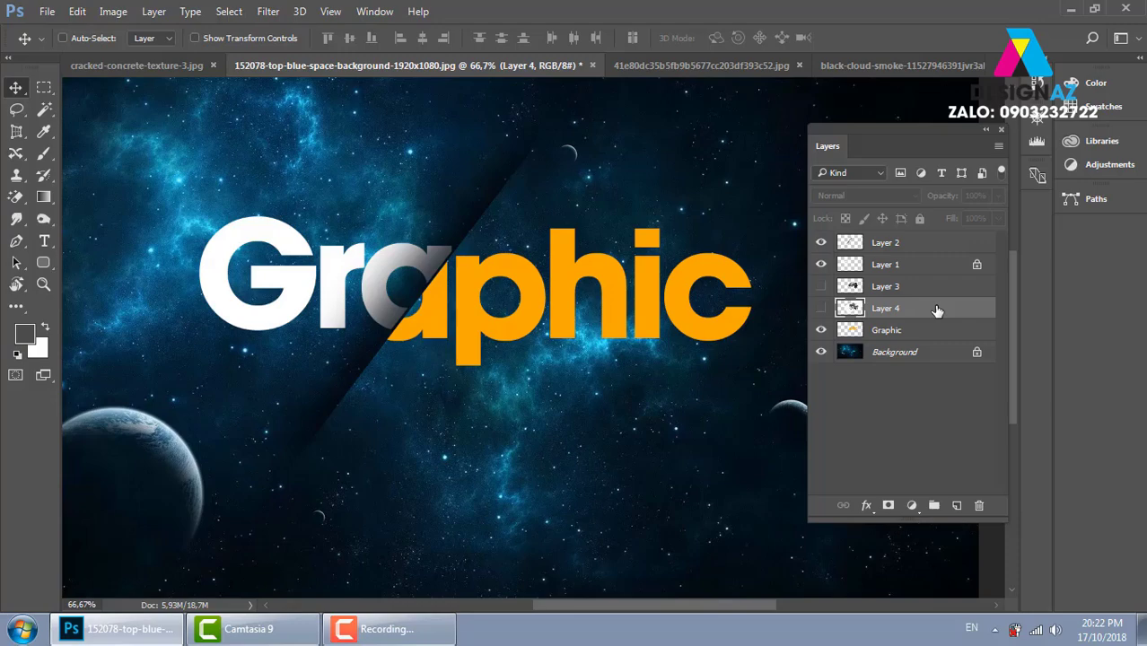
Delete the smoke layer and open the yellow glow light stripe image.
key(Delete)
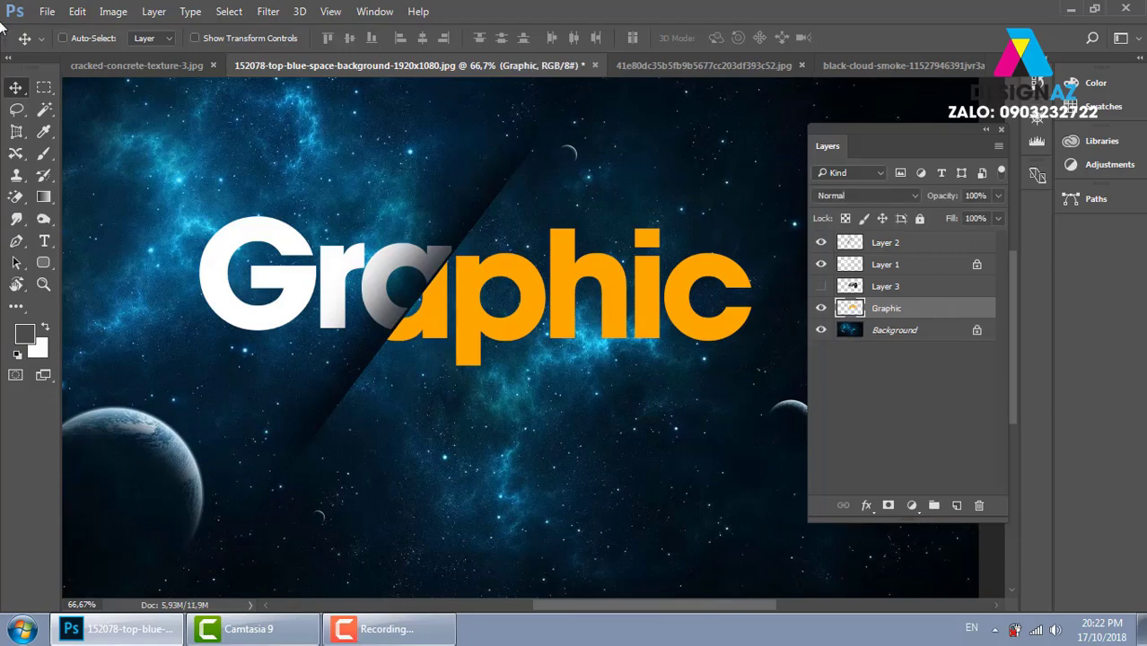
click(46, 10)
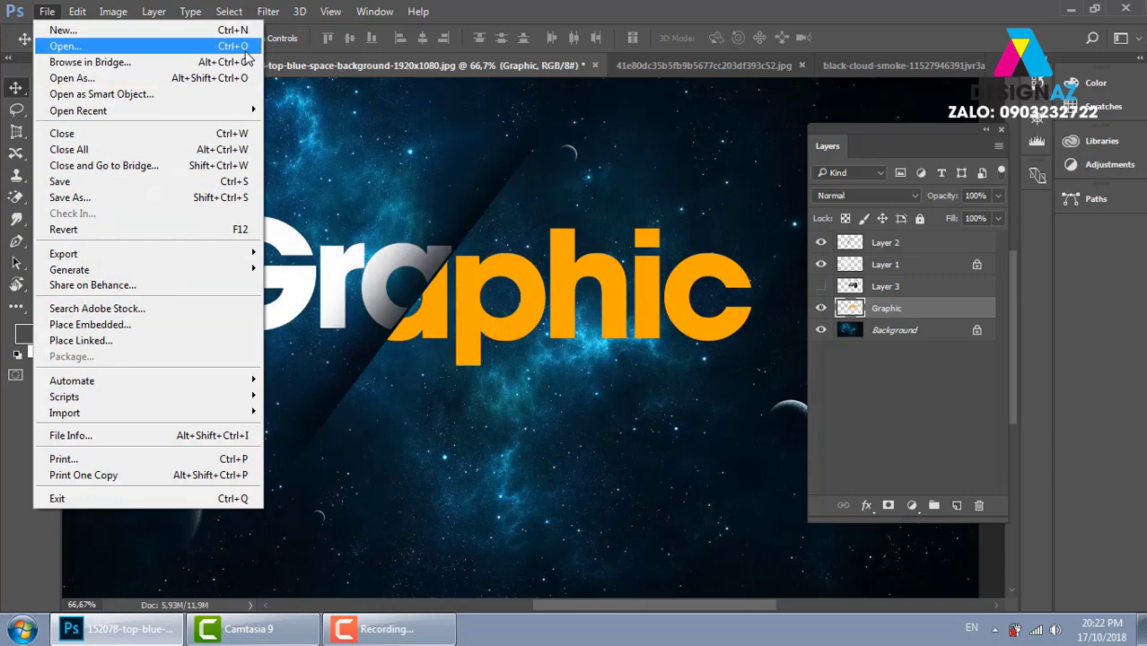
click(65, 46)
drag(560, 104, 560, 312)
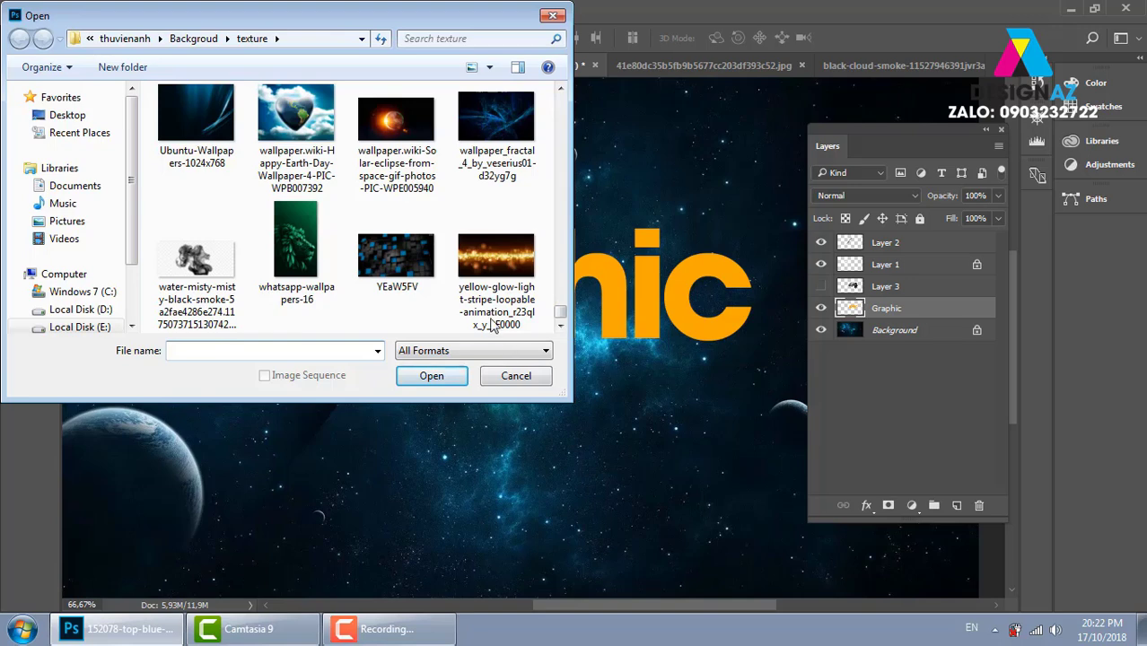
click(495, 265)
click(460, 378)
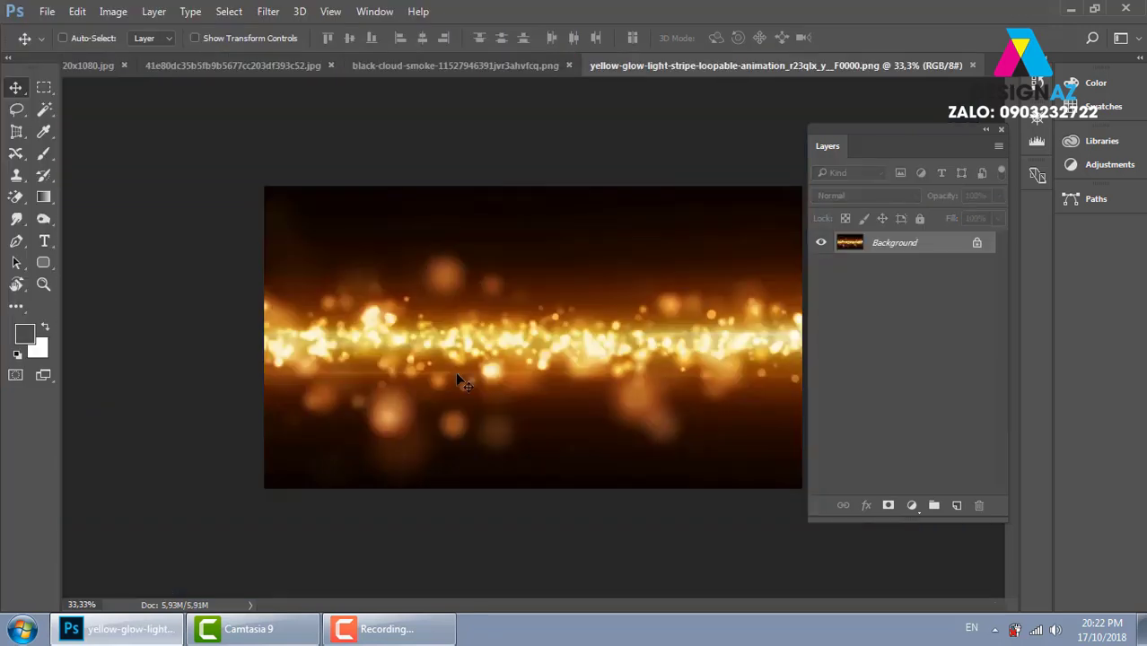
Copy the whole glow image and paste it into the Graphic document over the lettering.
key(ctrl)
key(ctrl+a)
key(ctrl+c)
key(ctrl+Tab)
key(ctrl+v)
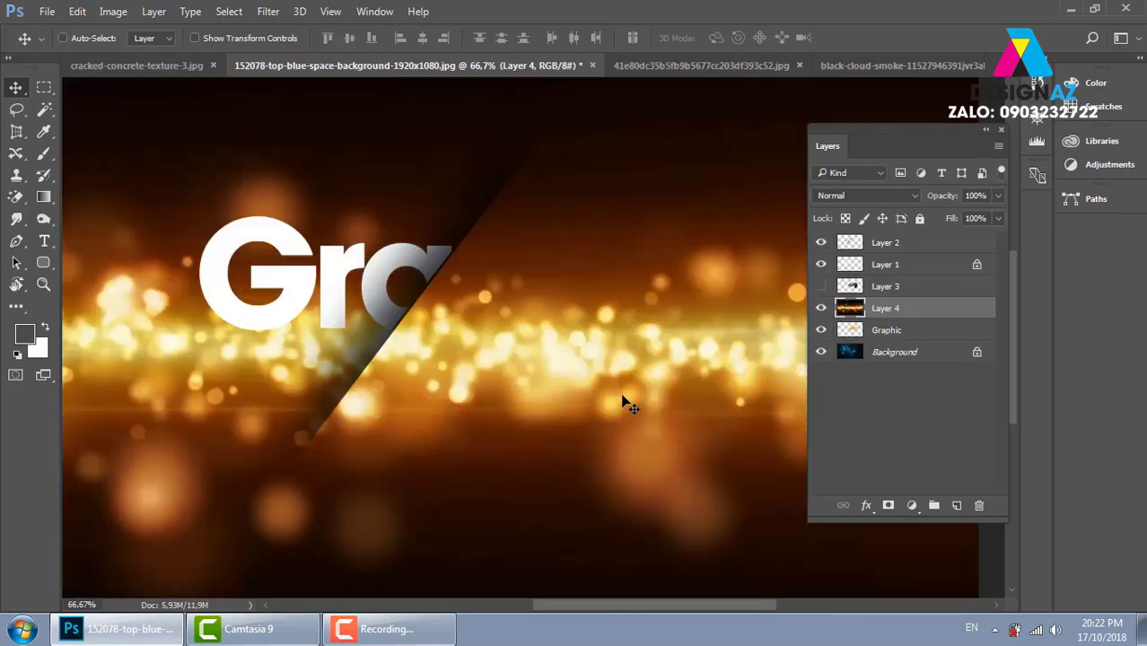
drag(626, 404, 670, 328)
Clip the glow to the Graphic lettering, then release the clip and nudge the bokeh down.
key(ctrl+alt+g)
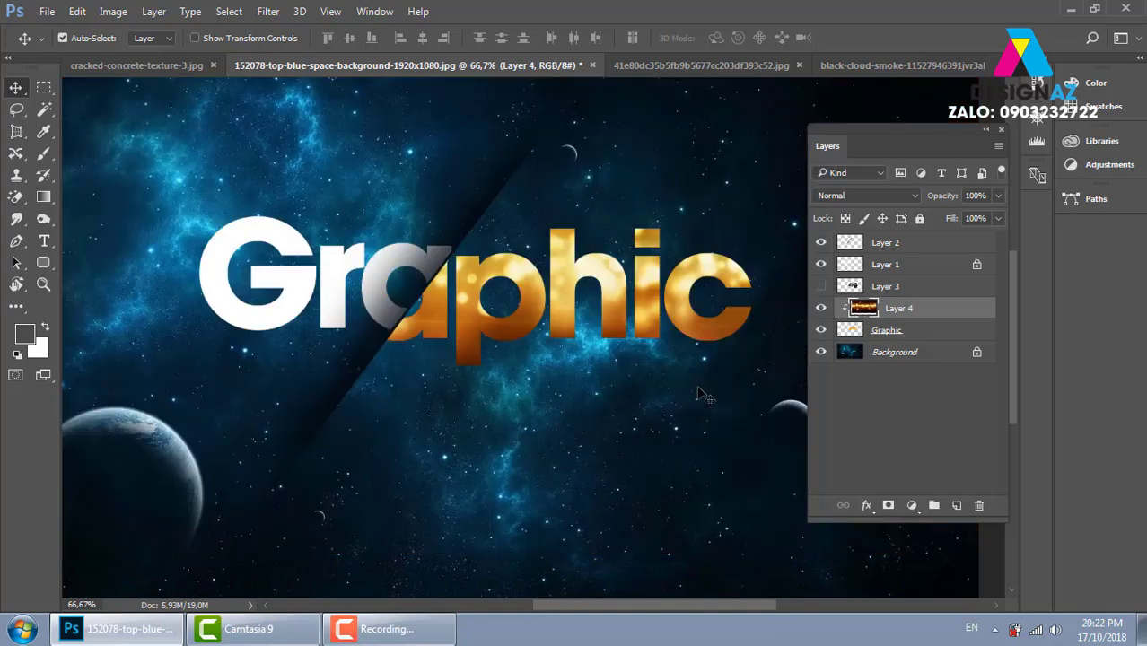
drag(701, 393, 675, 345)
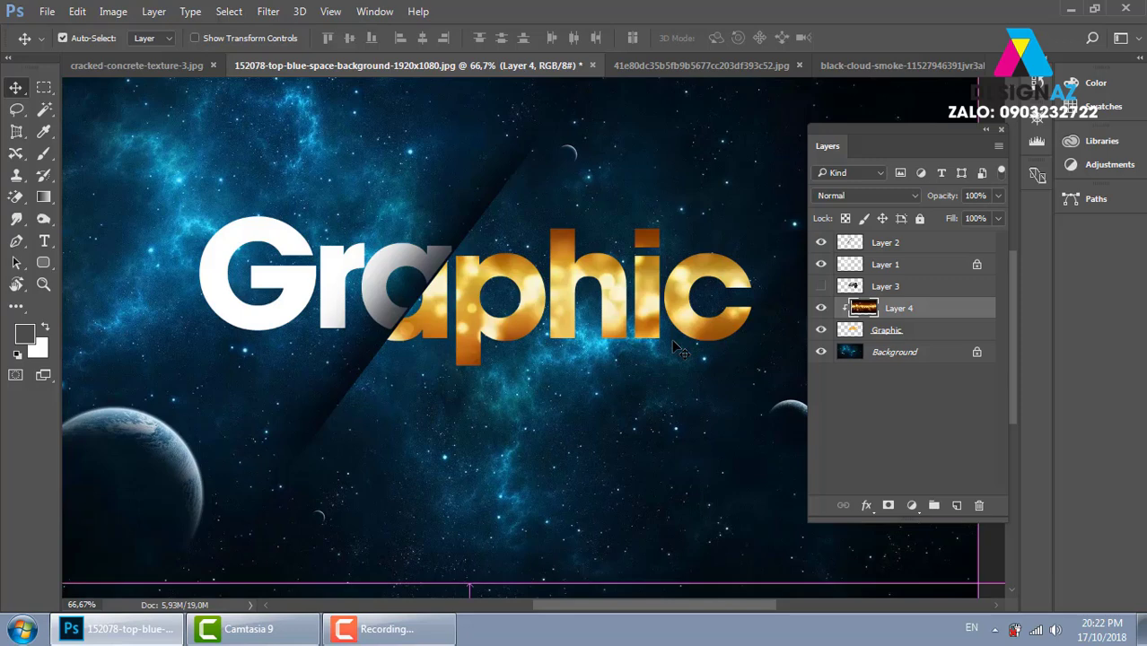
key(ctrl+alt+g)
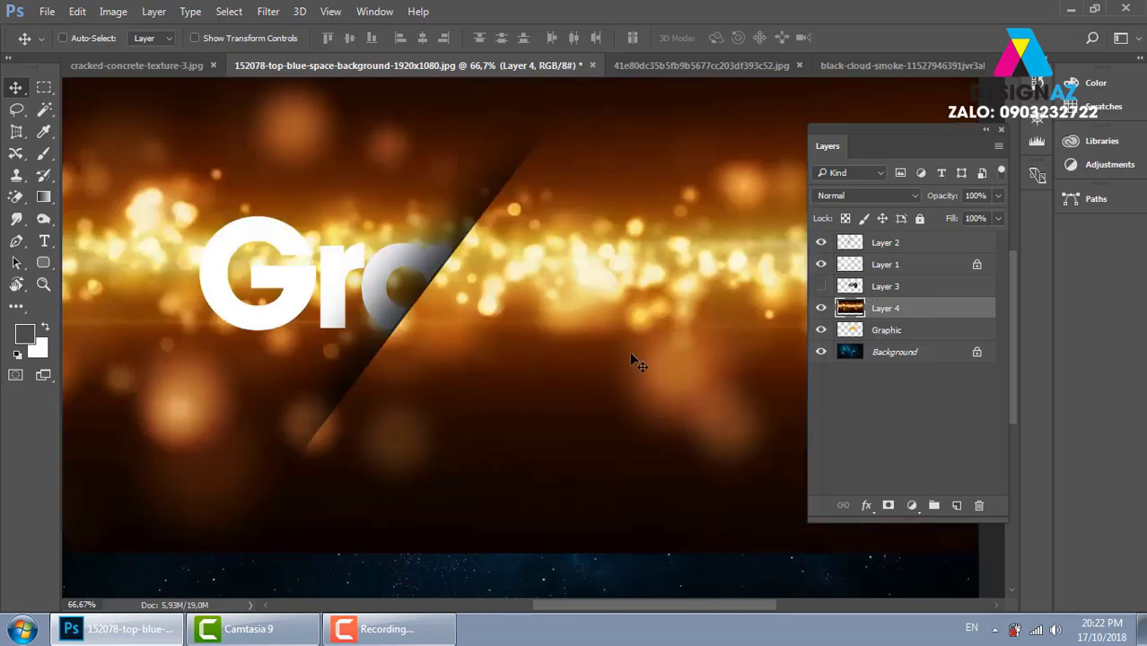
drag(630, 351, 630, 366)
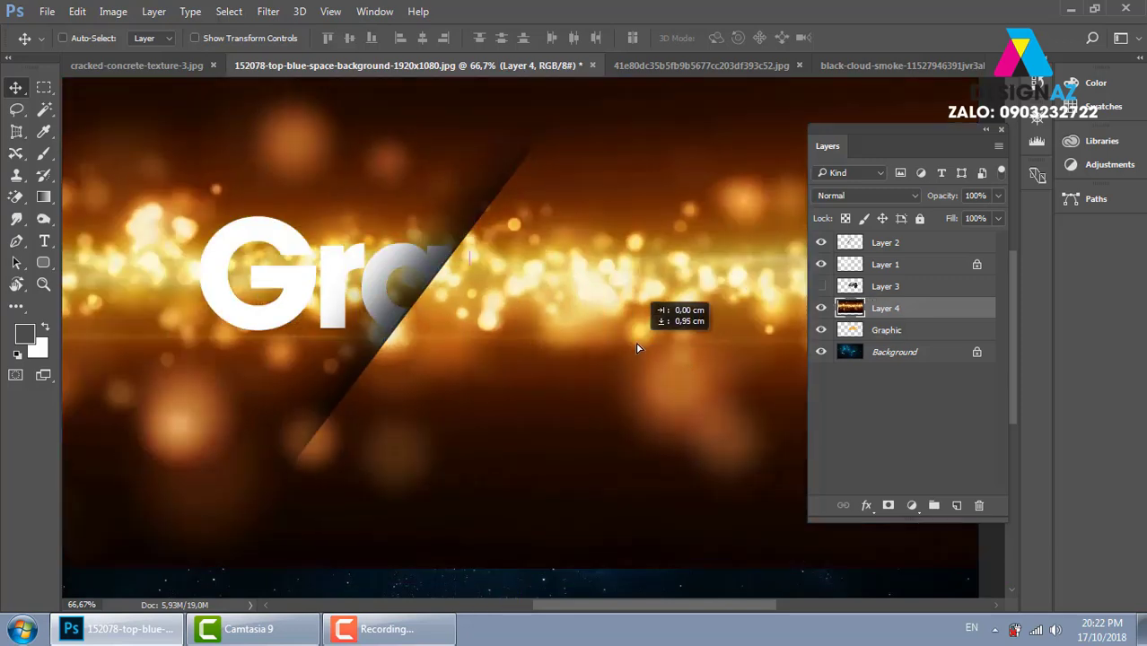
Color Range-select the bright bokeh spots, hide the glow layer, and make Graphic the active layer.
click(229, 12)
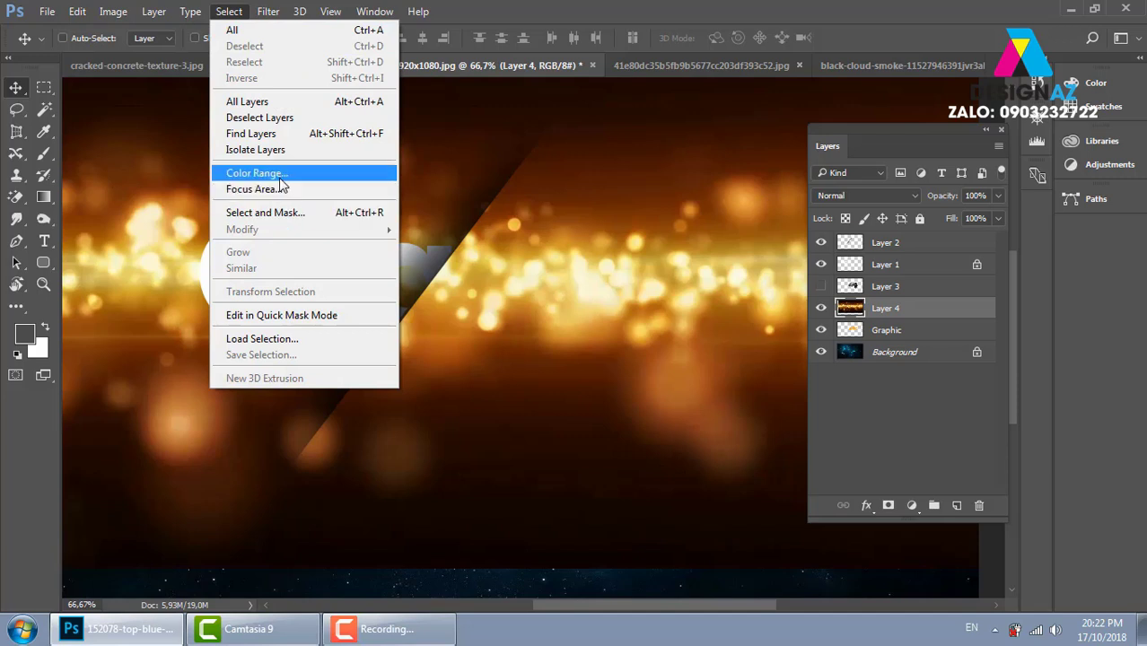
click(279, 178)
click(619, 298)
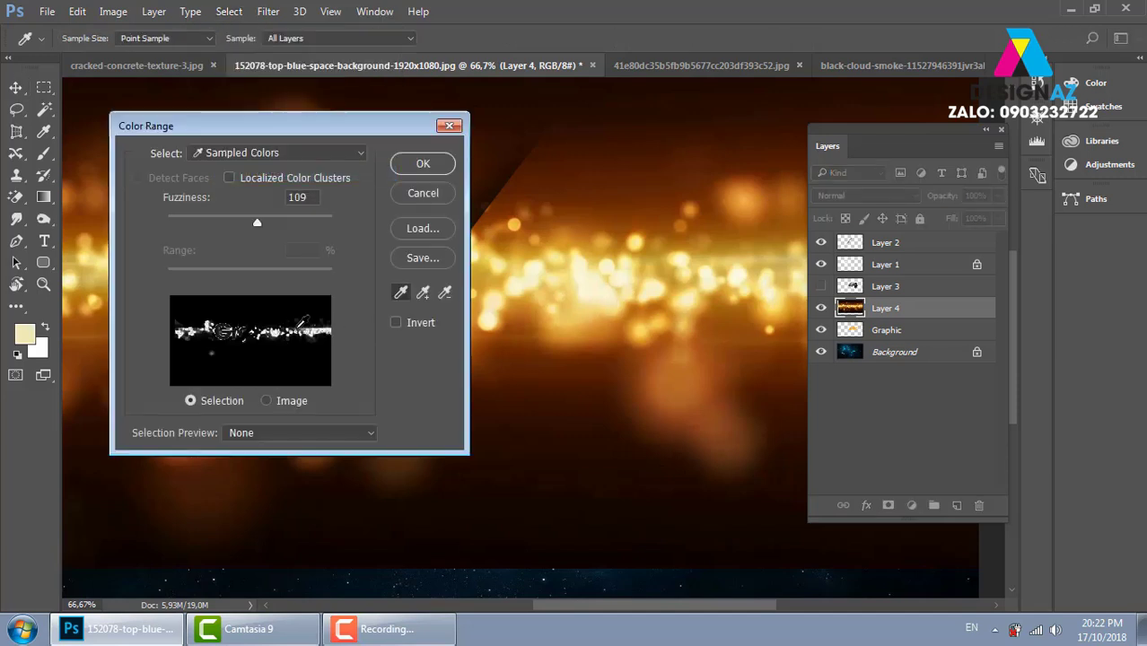
click(420, 165)
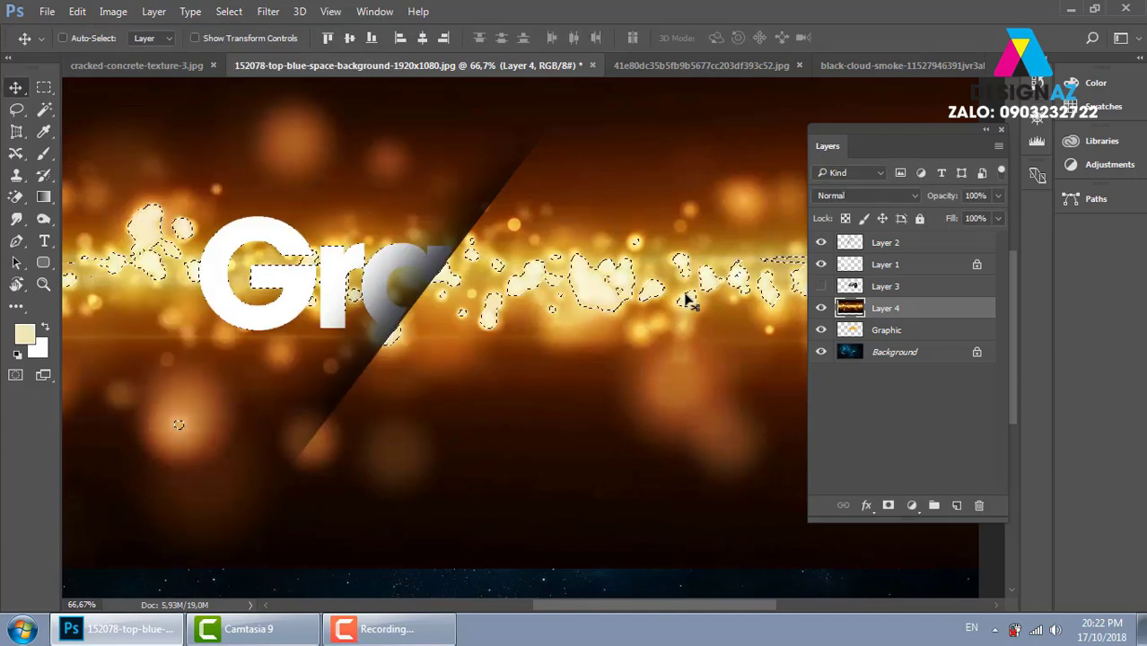
click(820, 308)
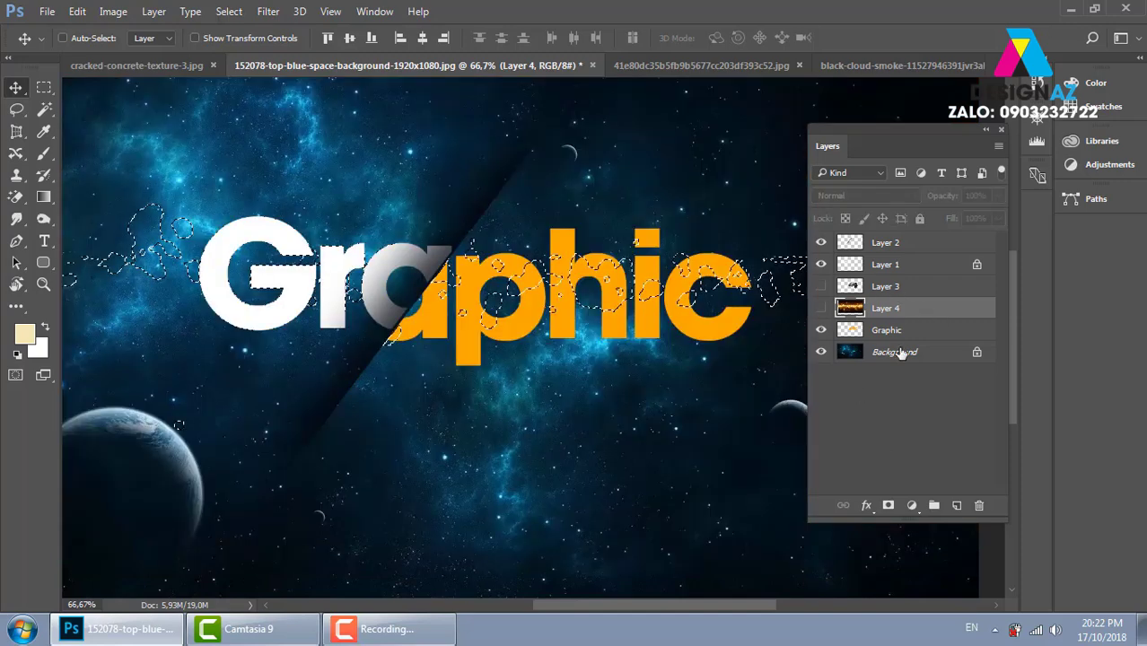
click(893, 330)
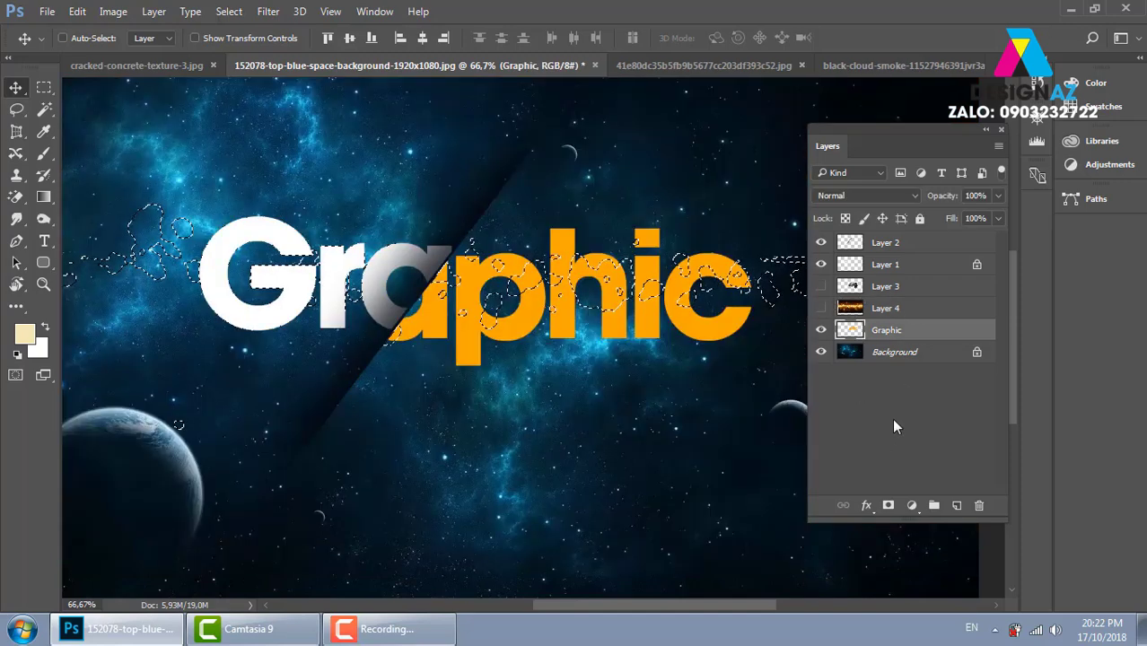
Replace a trial mask on Graphic with one that hides the selected bokeh spots.
click(888, 507)
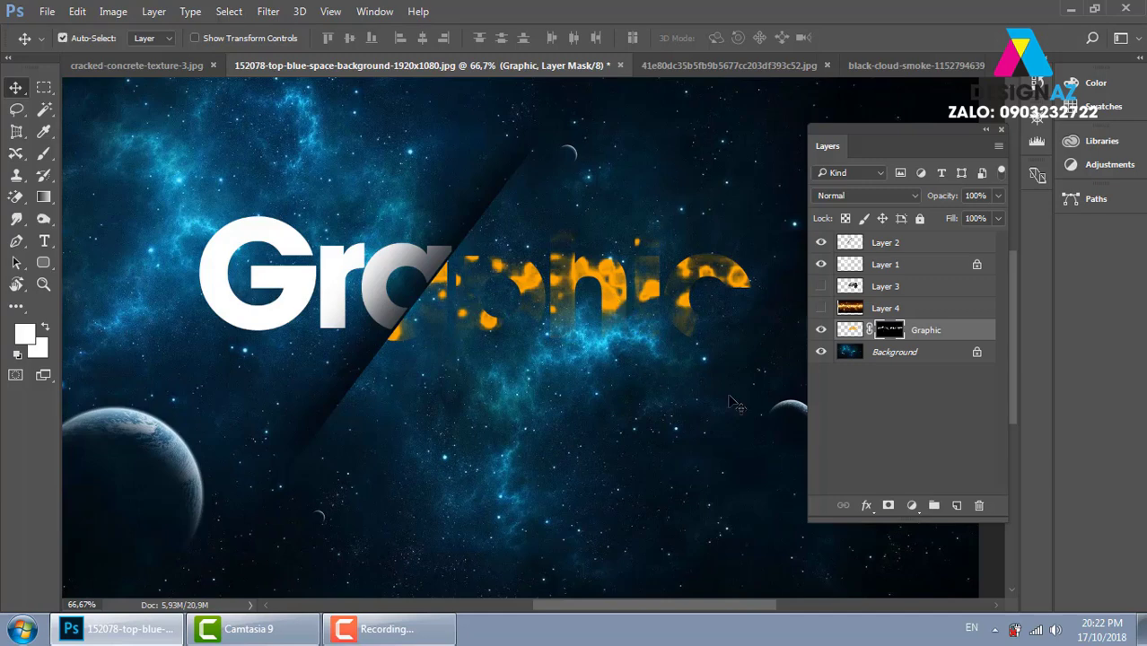
key(ctrl+z)
click(888, 506)
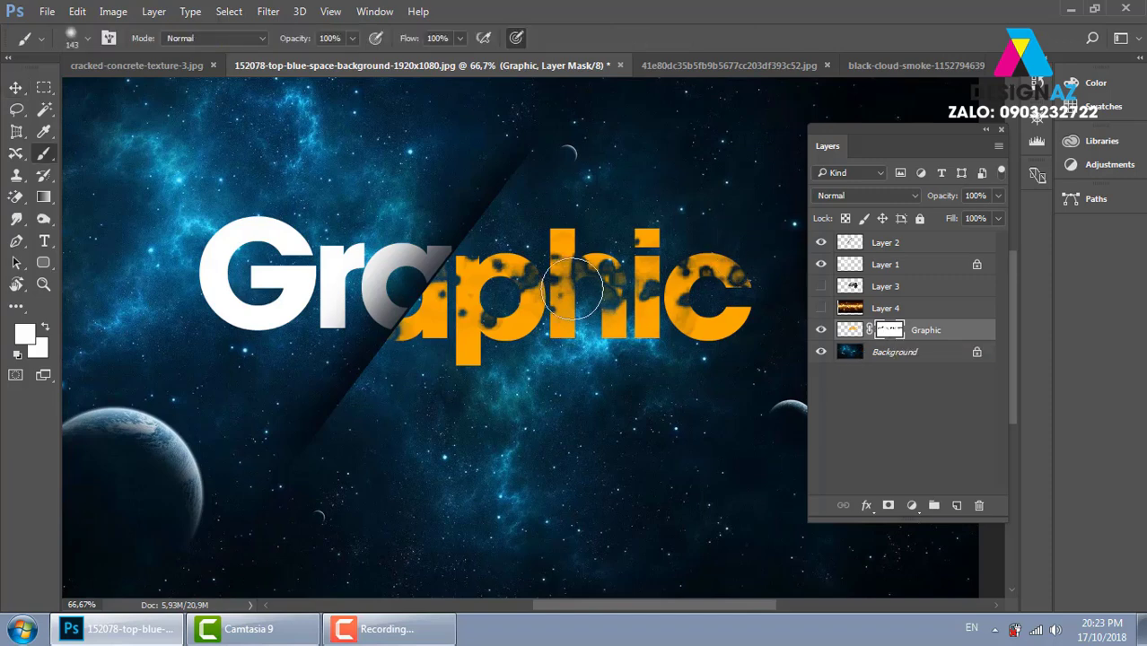
Set the foreground colour to near-black and shrink the brush to 15 px.
click(24, 343)
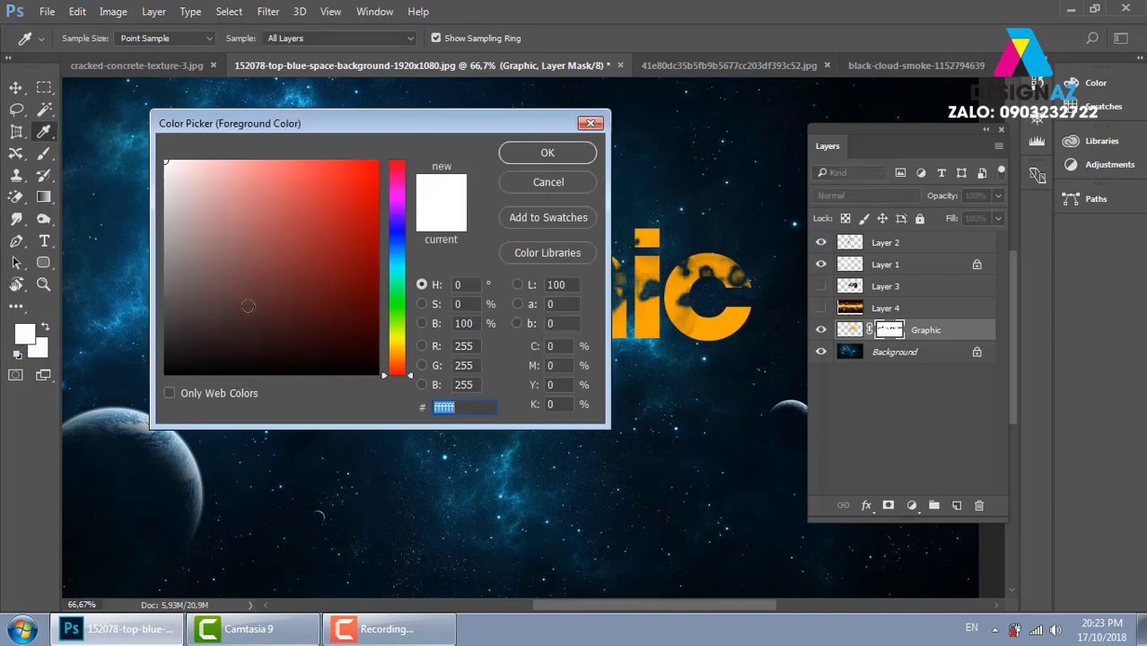
drag(216, 271, 166, 370)
click(535, 160)
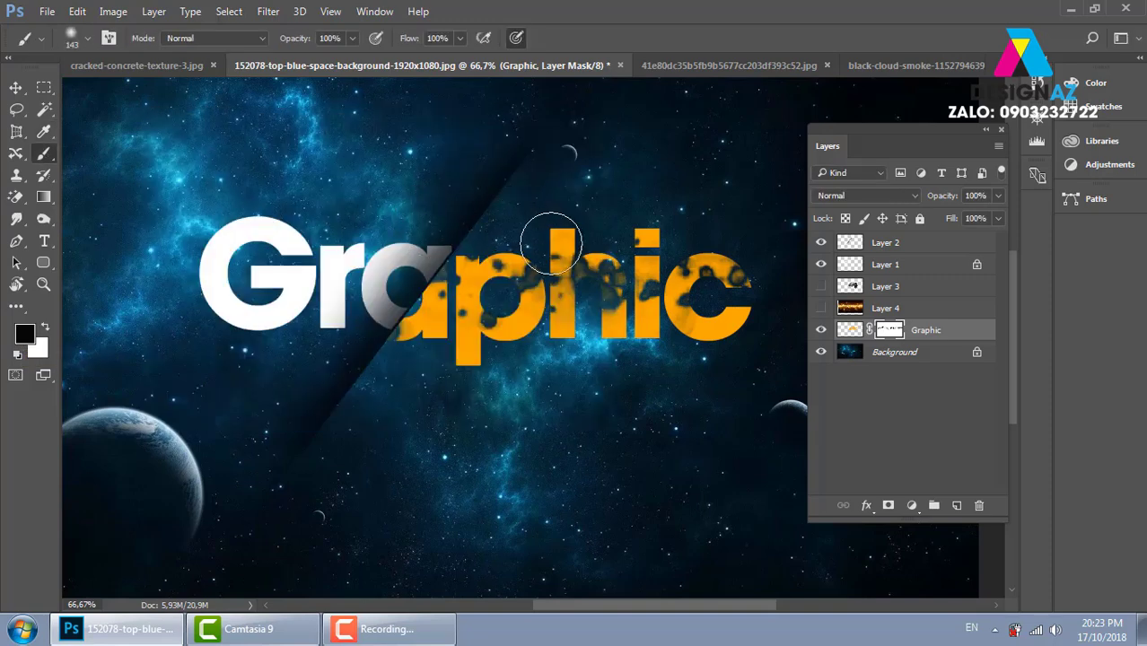
right_click(583, 214)
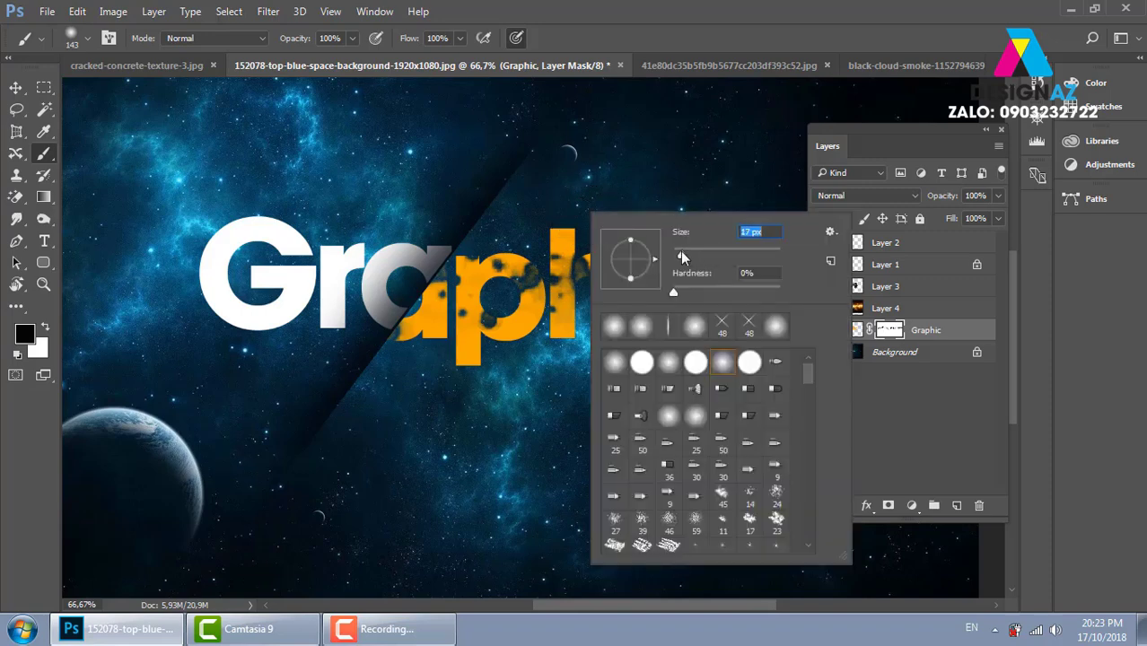
drag(712, 257, 680, 256)
click(721, 164)
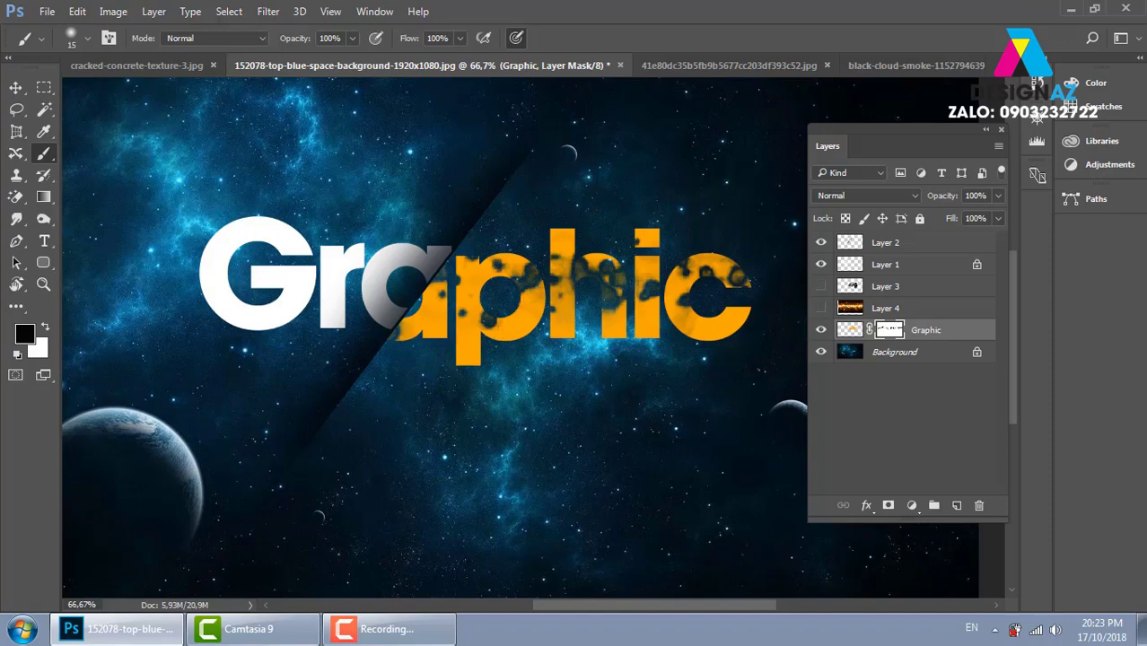
Give the brush 100% hardness and reduce it to 7 px.
right_click(583, 235)
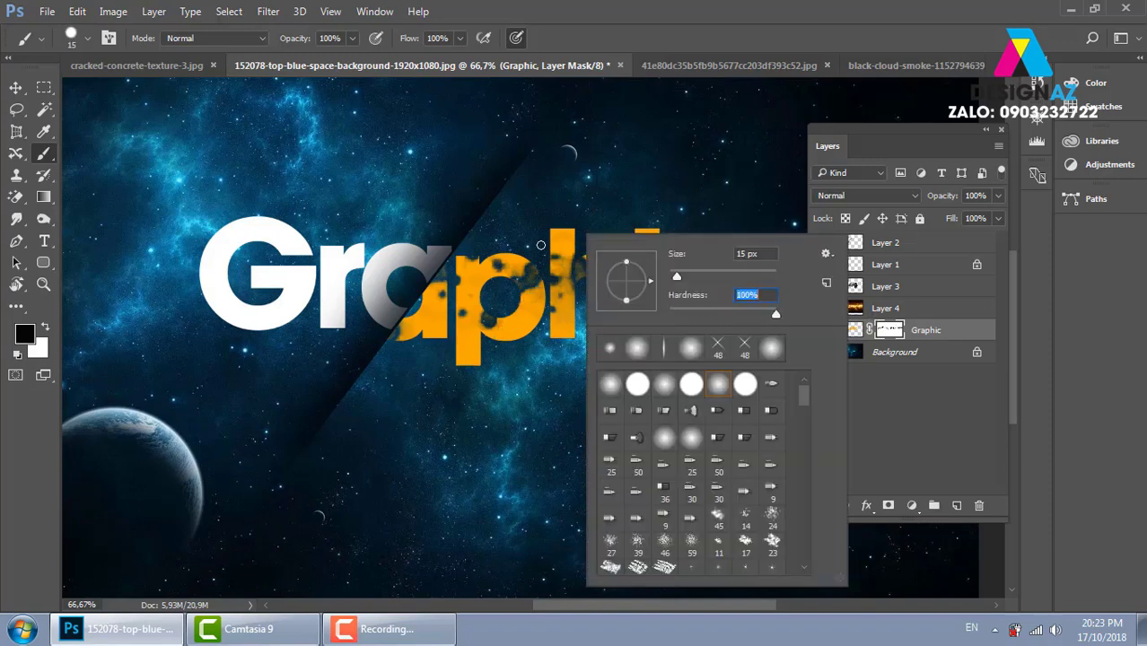
key(Return)
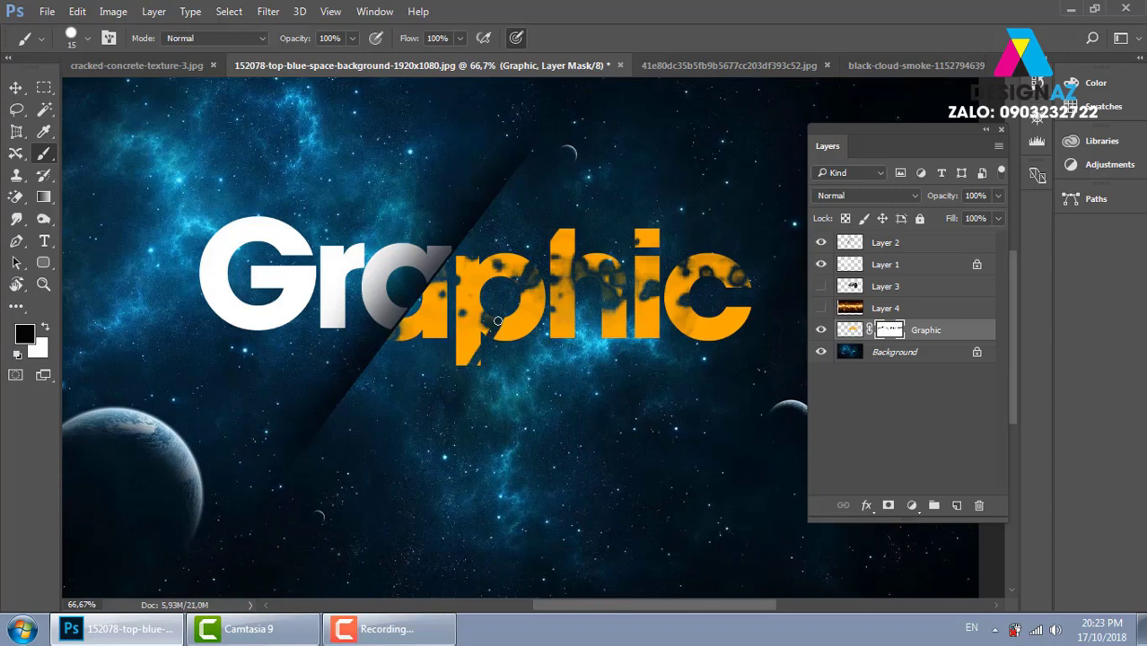
right_click(594, 228)
drag(694, 268, 687, 269)
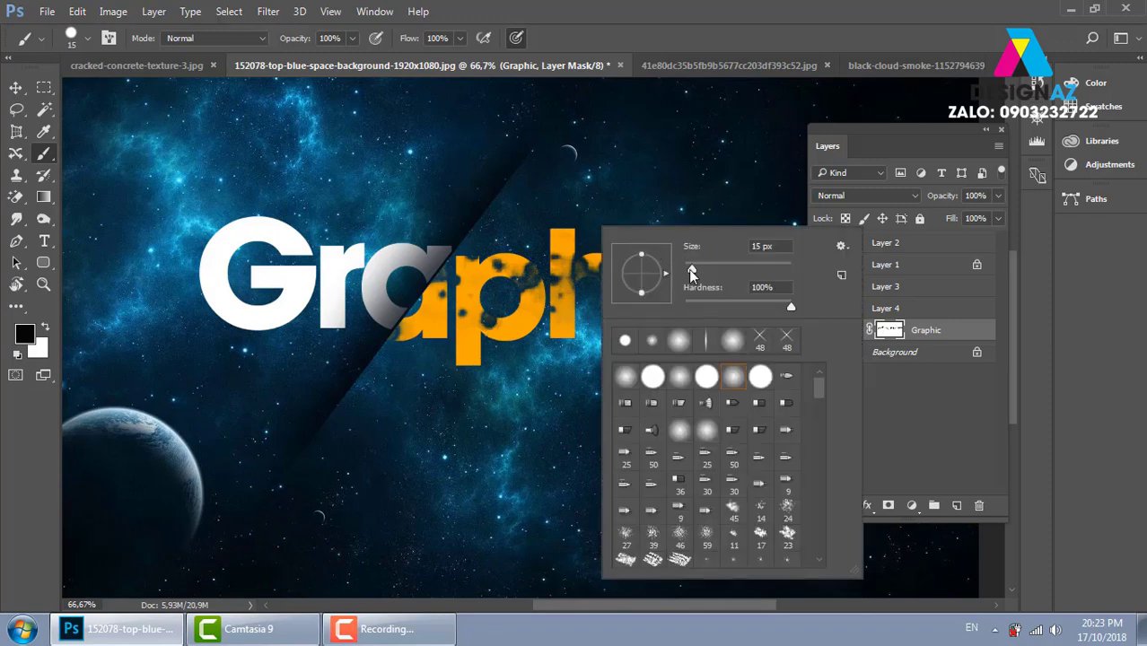
key(Return)
Paint a thin crack down through the orange h, then set the brush to 4 px.
drag(564, 230, 572, 334)
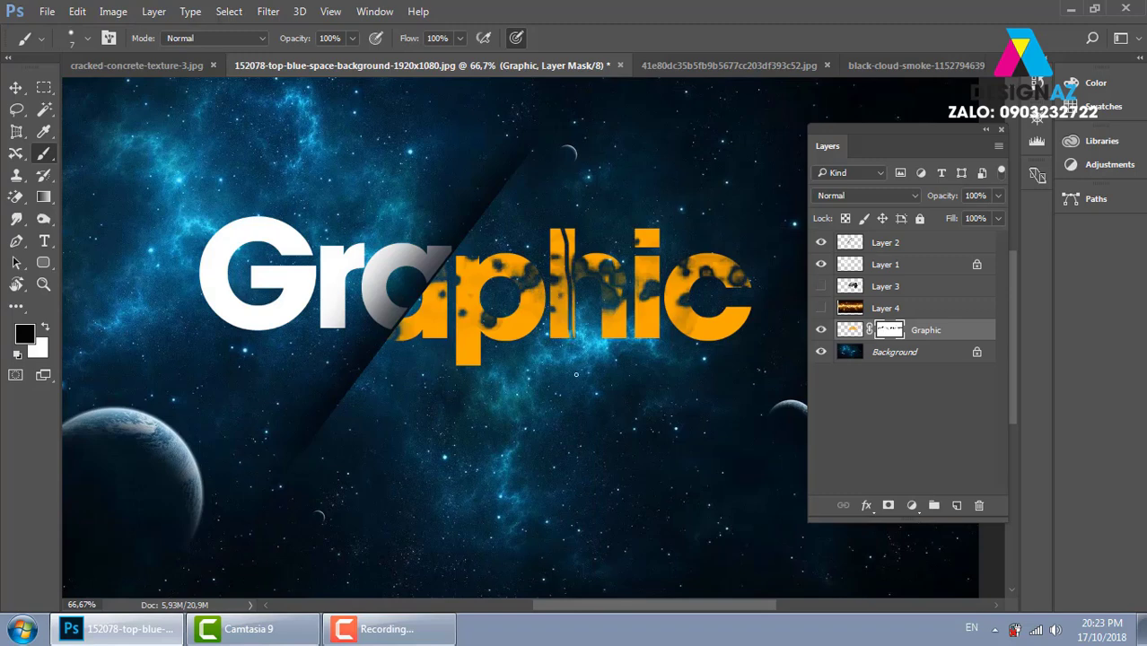
right_click(607, 215)
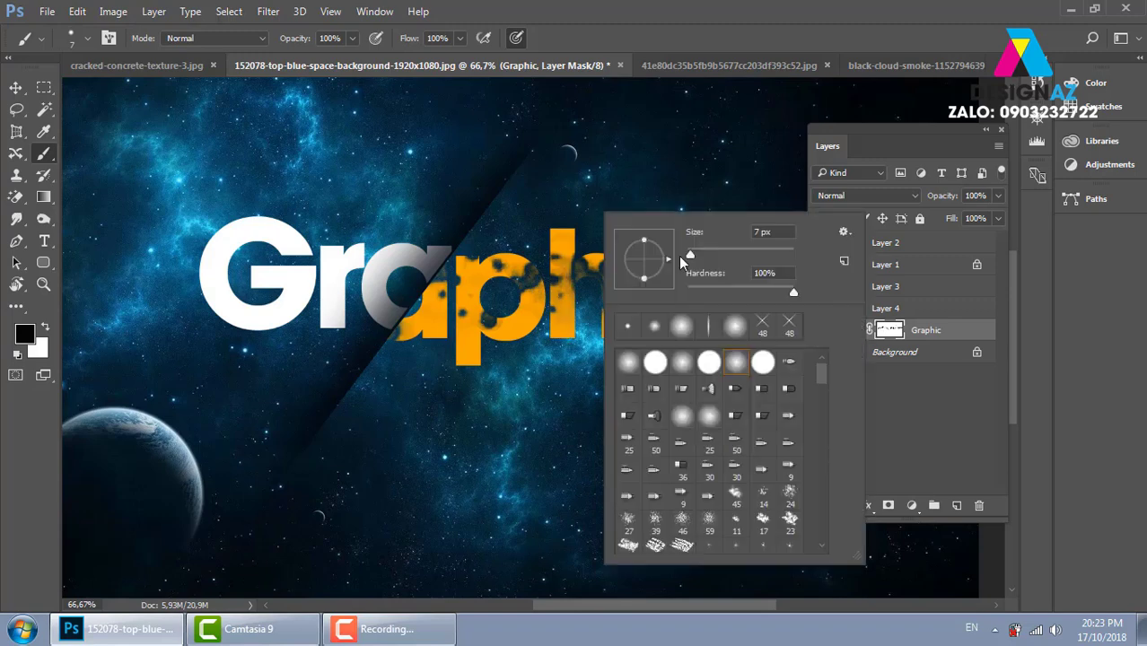
text(4)
key(Return)
Paint crisscrossing thin black cracks across the orange 'aph' and 'phic' letters, dabbing marks on h, i, c.
drag(371, 359, 527, 260)
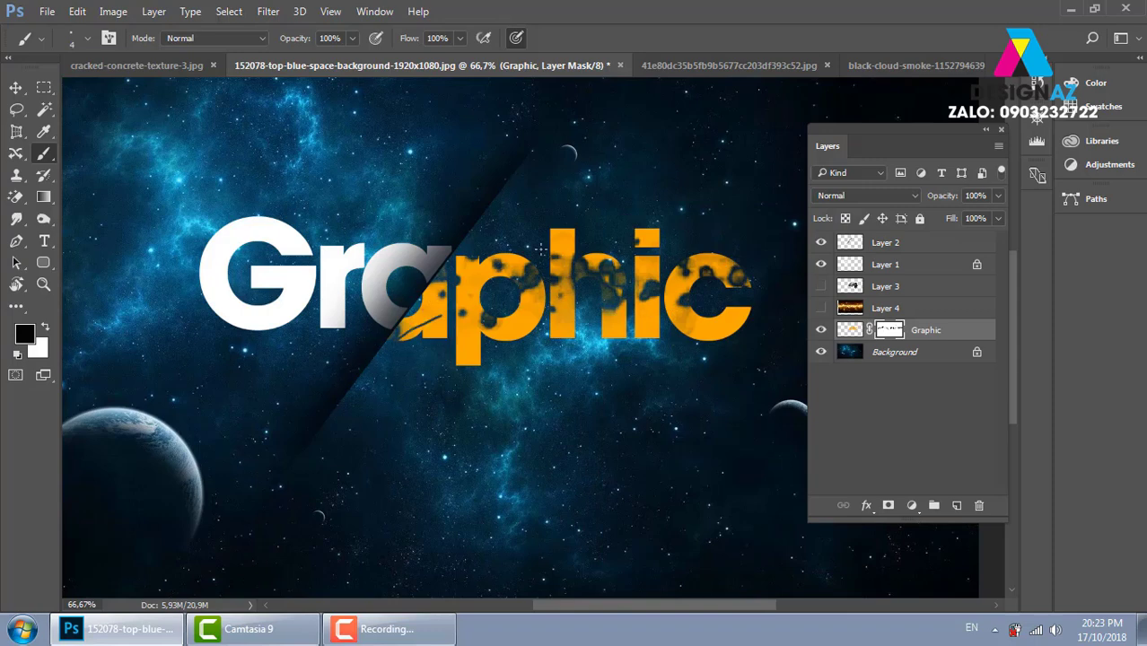
drag(361, 259, 503, 339)
drag(496, 255, 458, 366)
drag(398, 337, 447, 314)
drag(454, 352, 546, 286)
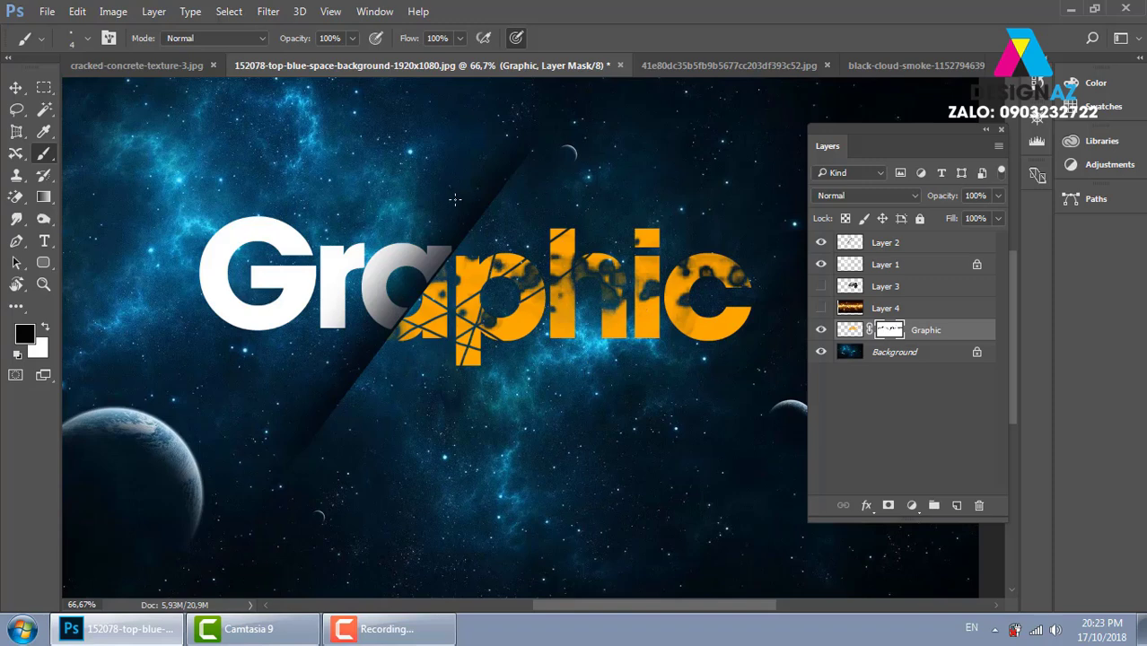
drag(706, 255, 666, 308)
drag(659, 319, 646, 337)
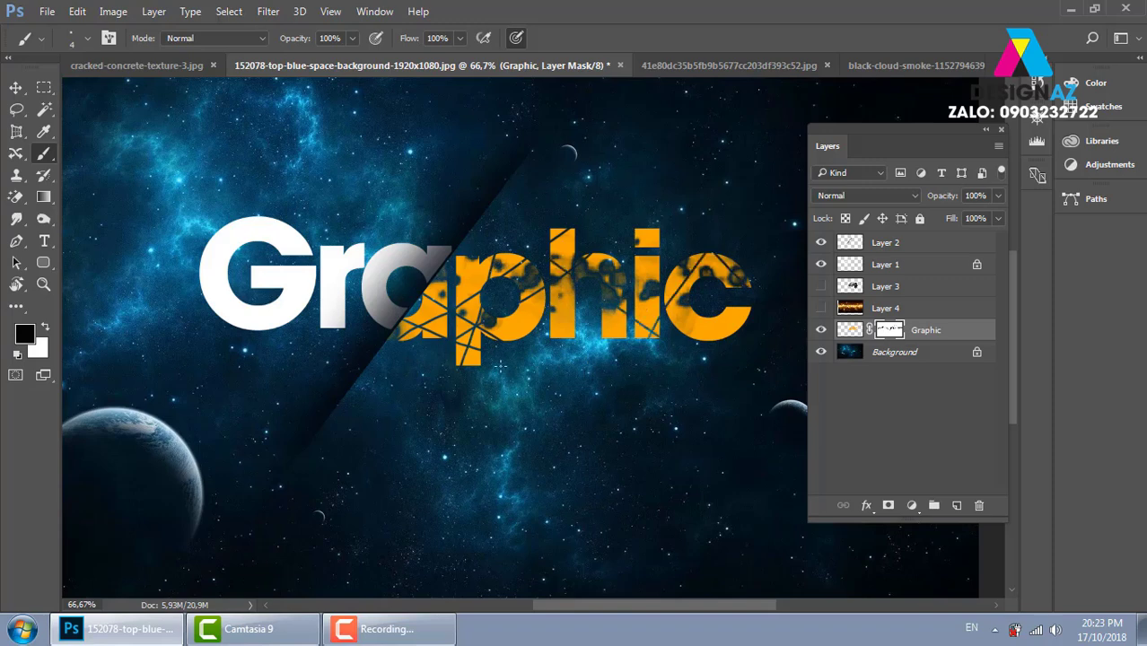
drag(555, 338, 574, 329)
drag(667, 318, 751, 312)
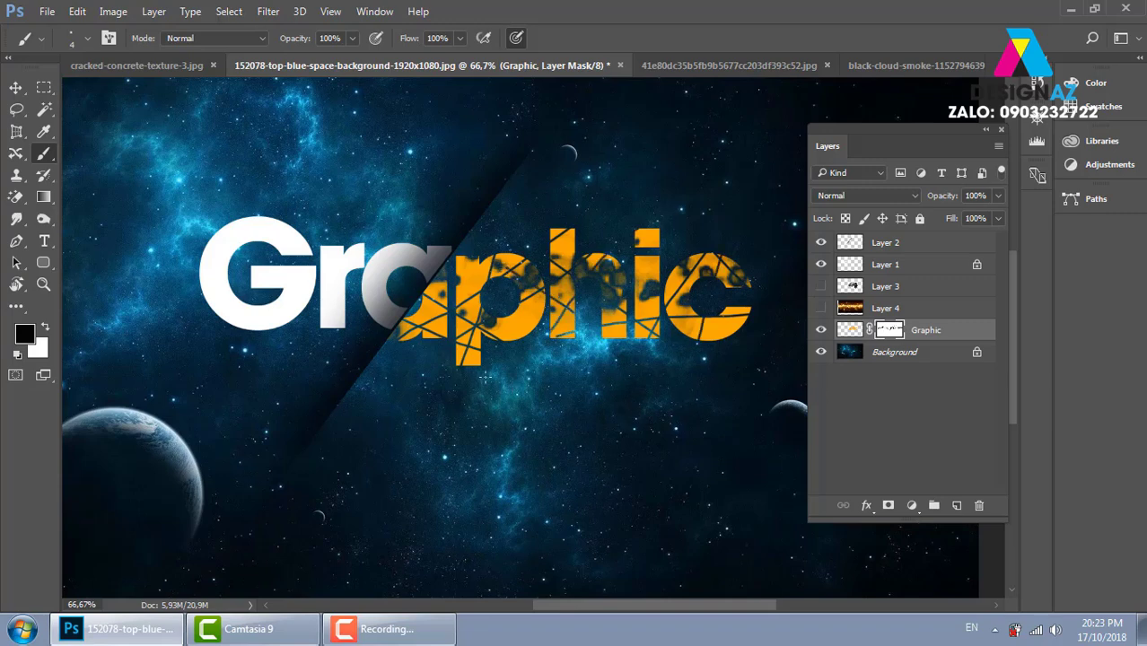
drag(640, 264, 691, 332)
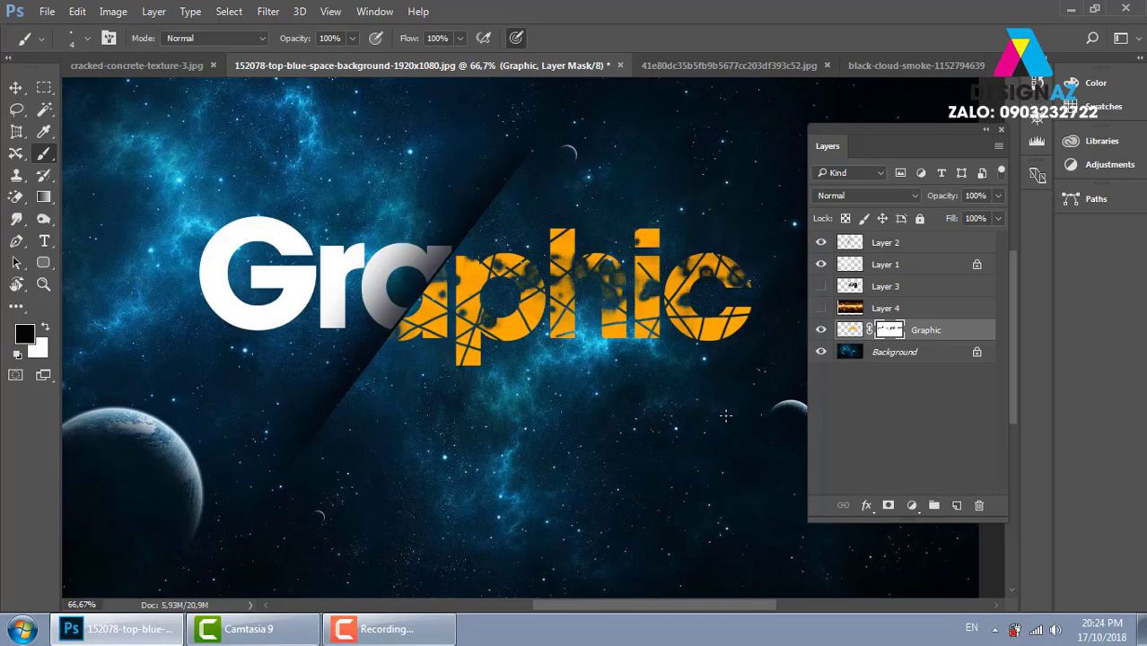
Zoom to 200% and paint small crosses along the bottom of the c.
key(ctrl+plus)
key(ctrl+plus)
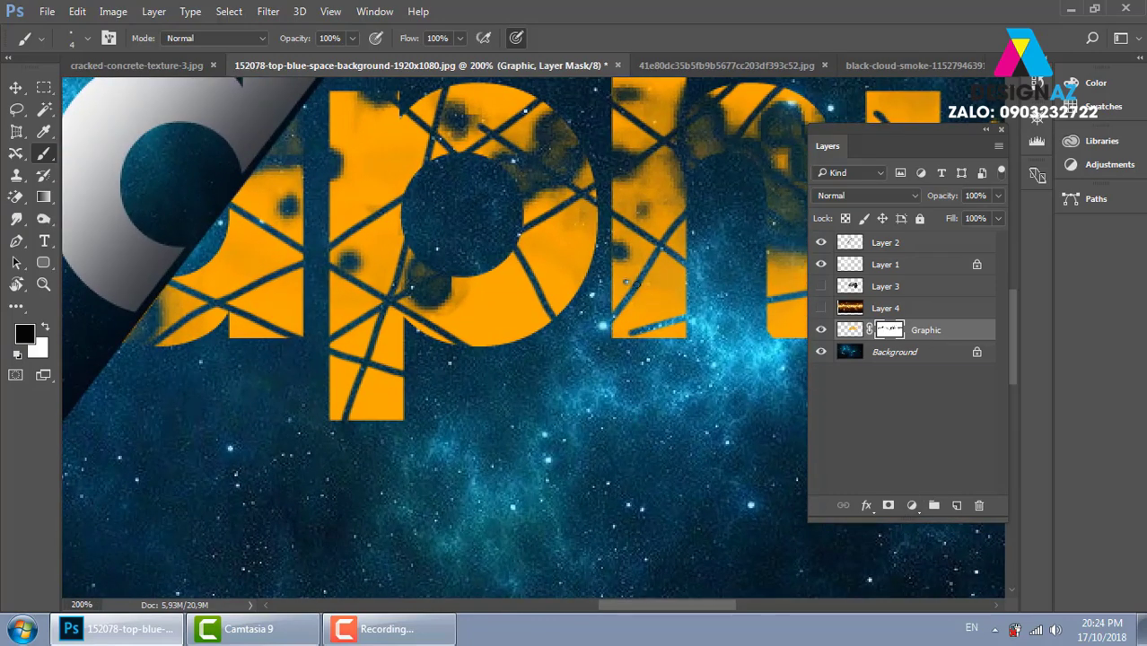
drag(677, 265, 534, 363)
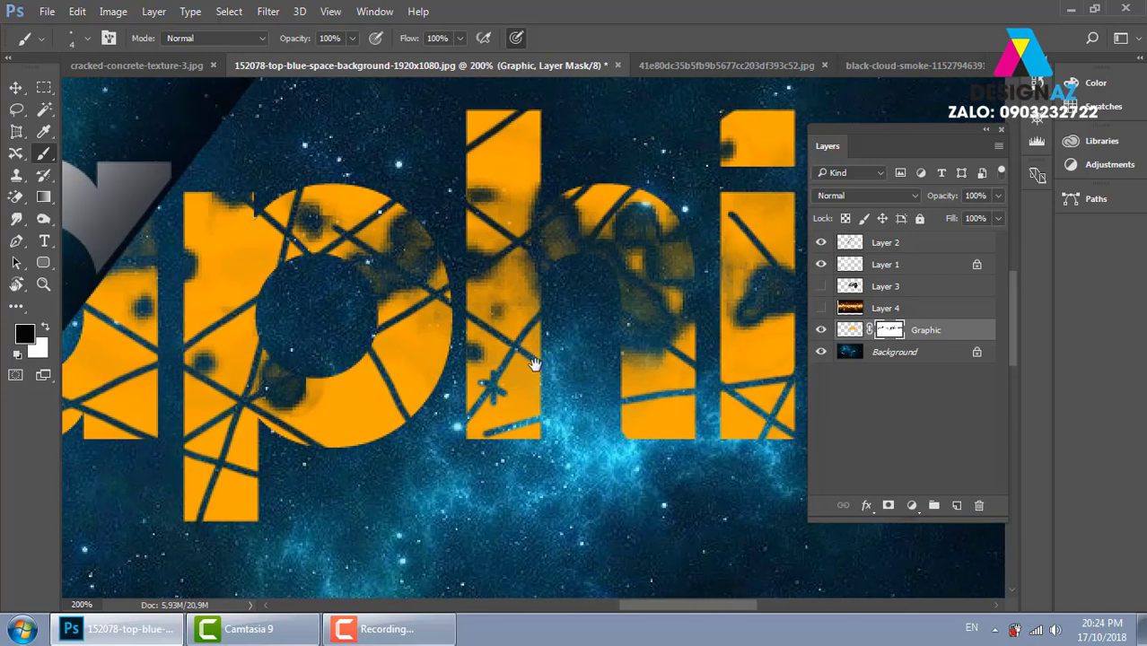
mouse_move(754, 235)
mouse_down()
mouse_move(687, 246)
mouse_move(593, 215)
mouse_up()
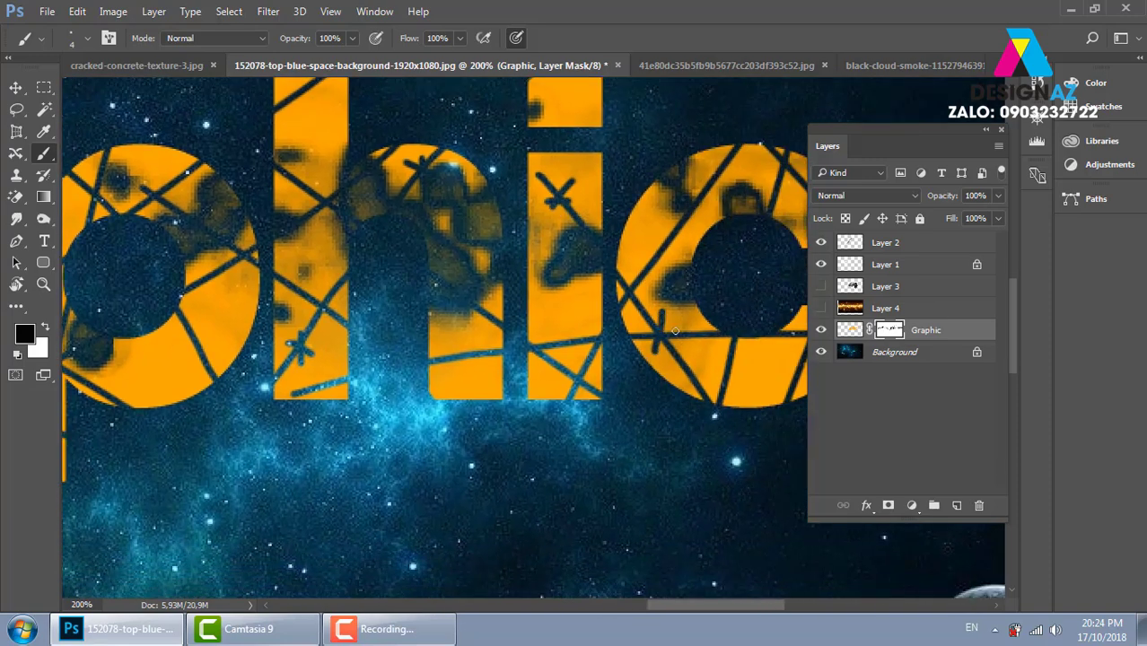
mouse_move(720, 357)
mouse_down()
mouse_move(656, 343)
mouse_move(648, 353)
mouse_up()
mouse_move(643, 339)
mouse_down()
mouse_move(661, 353)
mouse_move(734, 356)
mouse_move(736, 370)
mouse_up()
drag(705, 349, 729, 368)
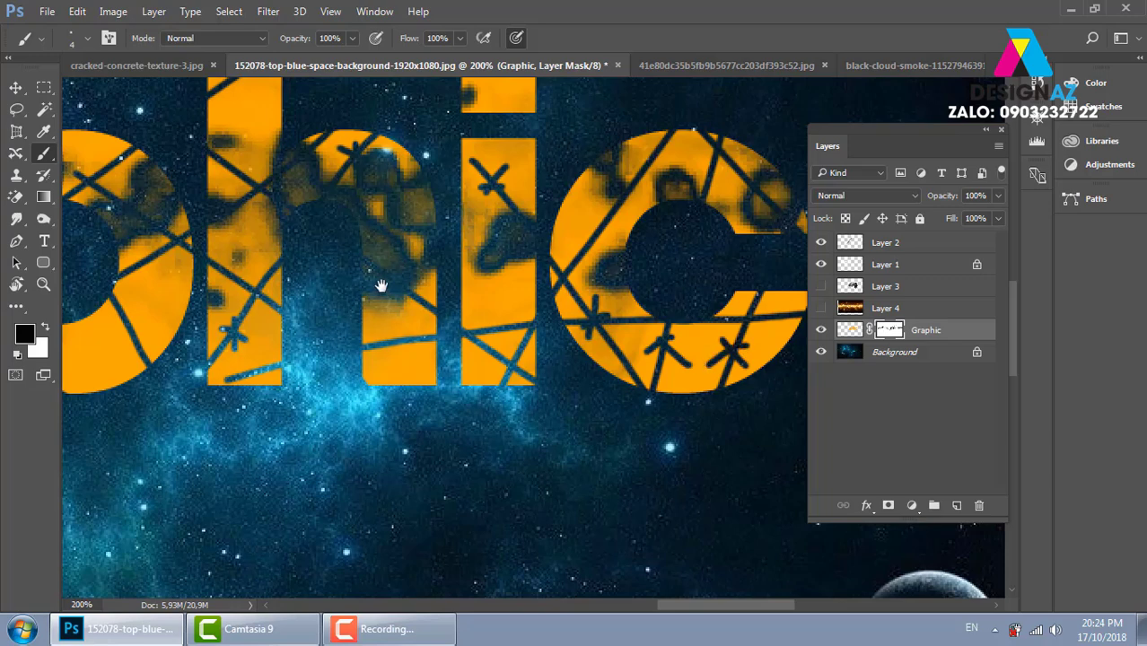
Add small dark strokes on the p stem and the a, then zoom back out.
drag(381, 286, 606, 355)
mouse_move(192, 312)
mouse_down()
mouse_move(215, 345)
mouse_move(193, 349)
mouse_move(323, 310)
mouse_up()
drag(167, 357, 230, 386)
drag(200, 343, 198, 388)
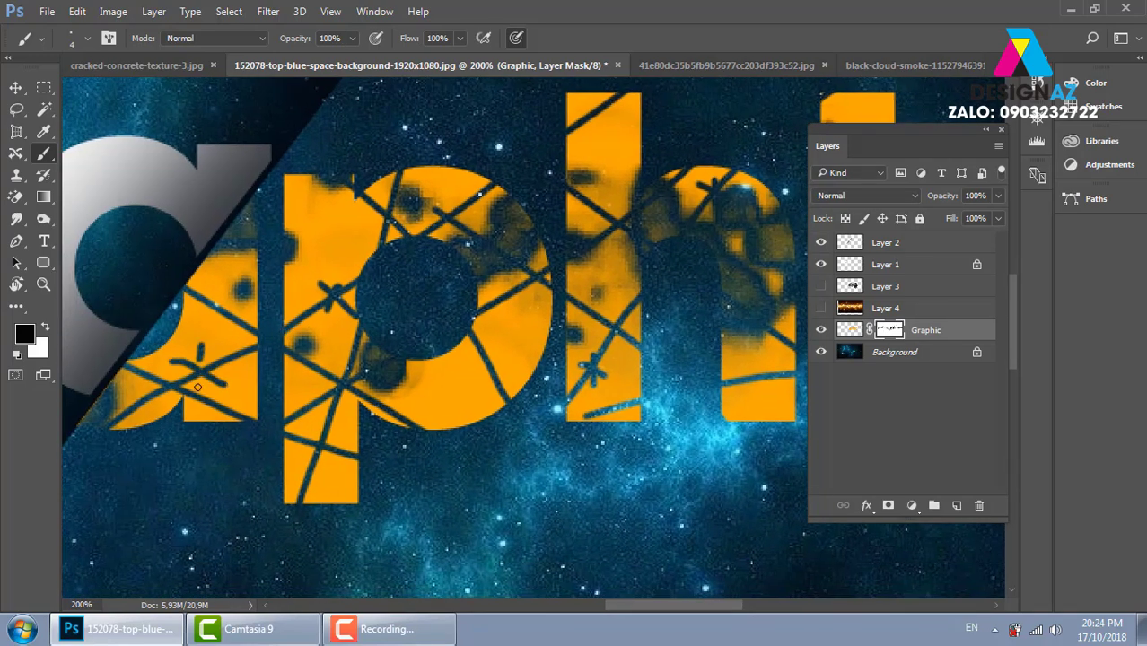
drag(125, 395, 140, 418)
drag(394, 364, 391, 359)
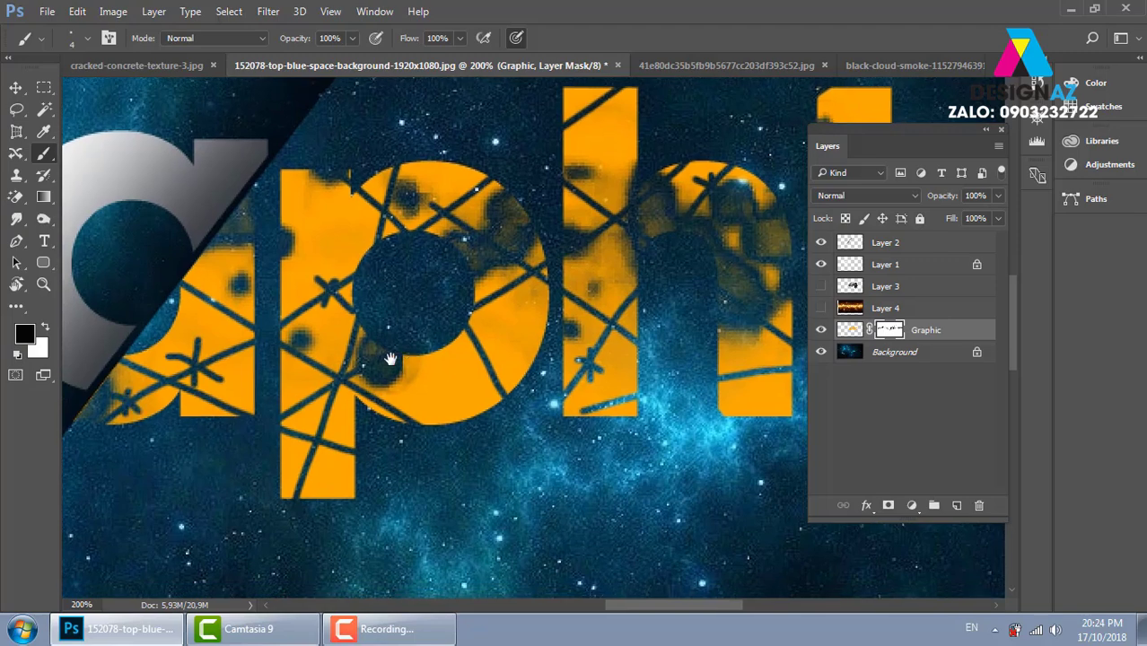
key(ctrl+minus)
key(ctrl+minus)
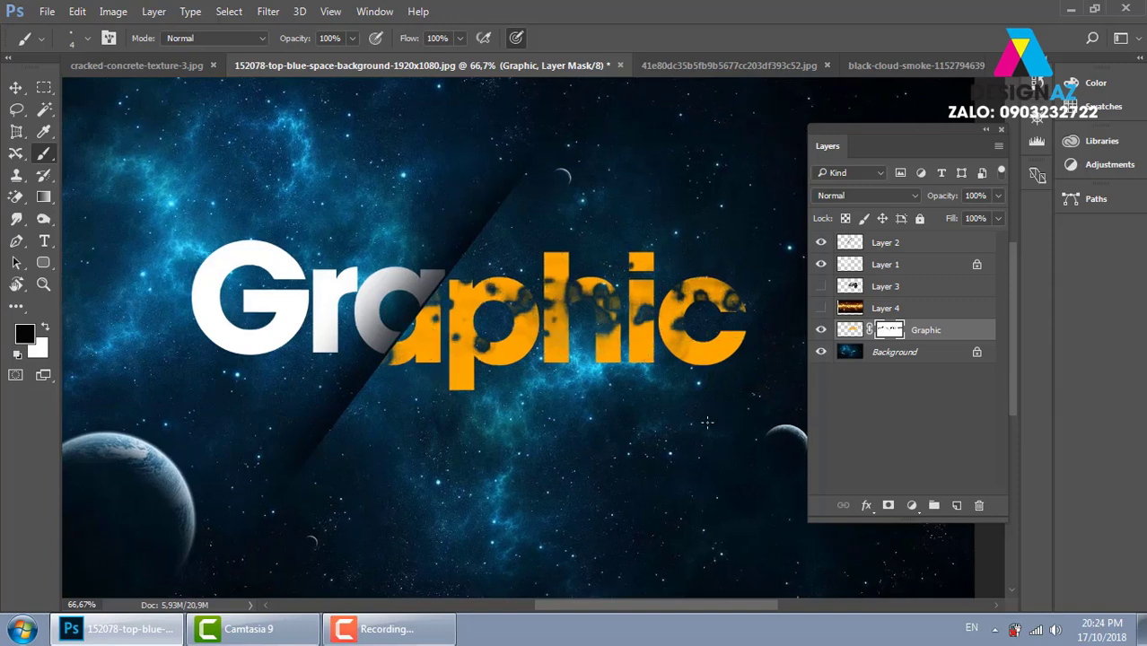
Pick the 59 px scatter brush and stamp grainy erosion onto the p, h and c.
key(ctrl+plus)
click(87, 38)
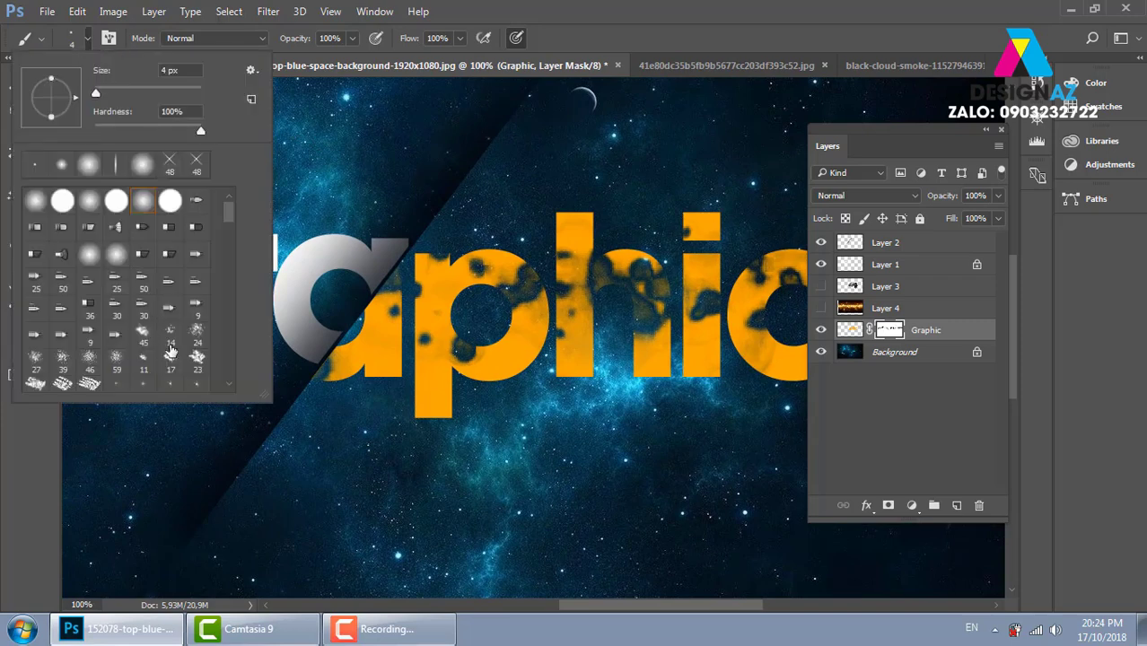
click(116, 359)
click(465, 314)
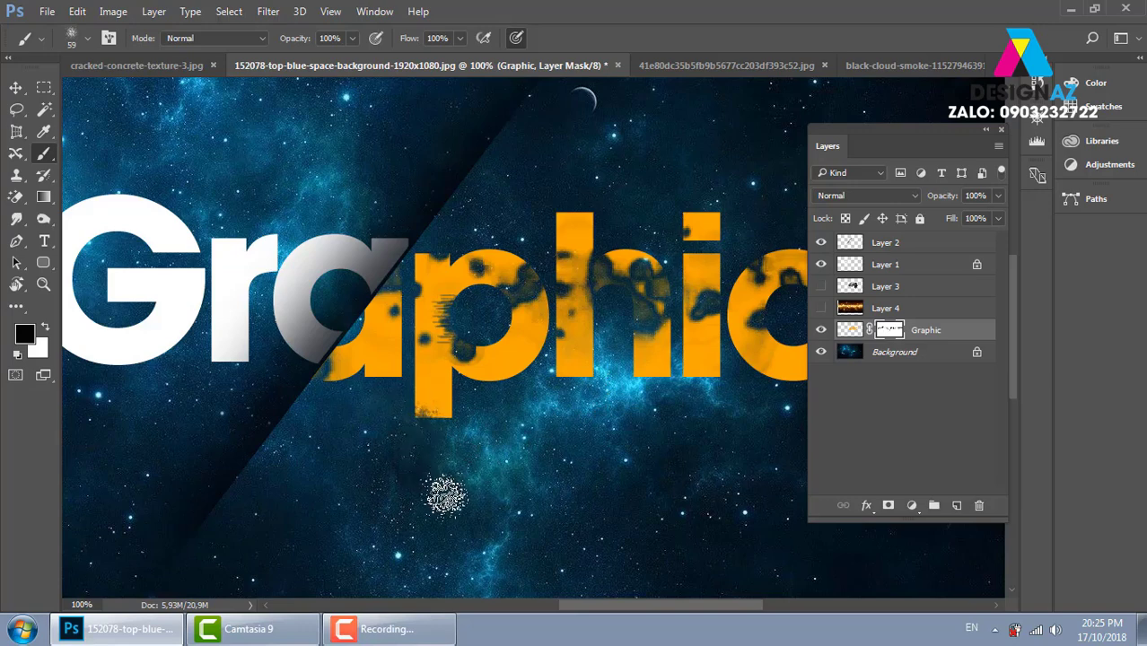
click(488, 384)
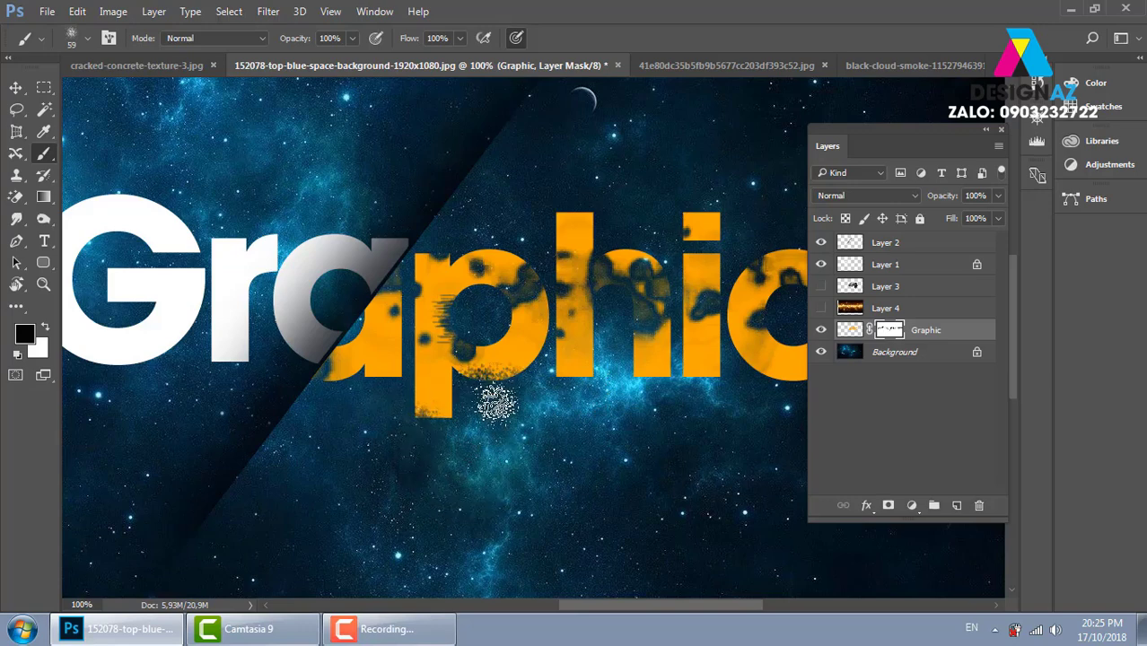
click(582, 368)
click(564, 213)
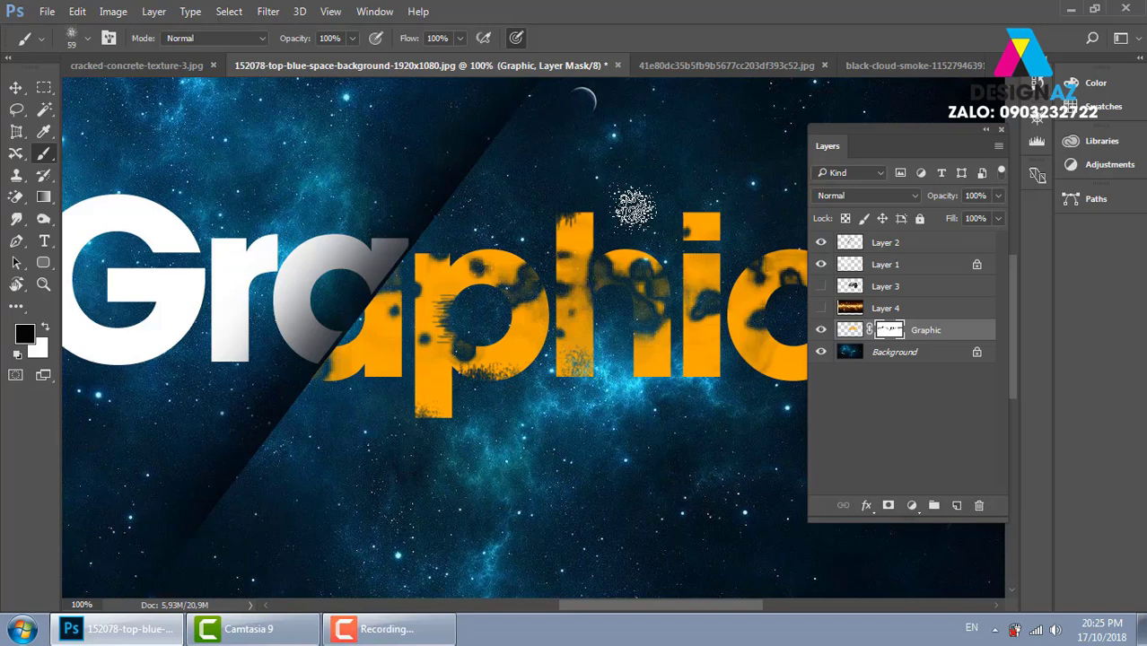
mouse_move(779, 319)
mouse_down()
mouse_move(646, 301)
mouse_move(691, 310)
mouse_up()
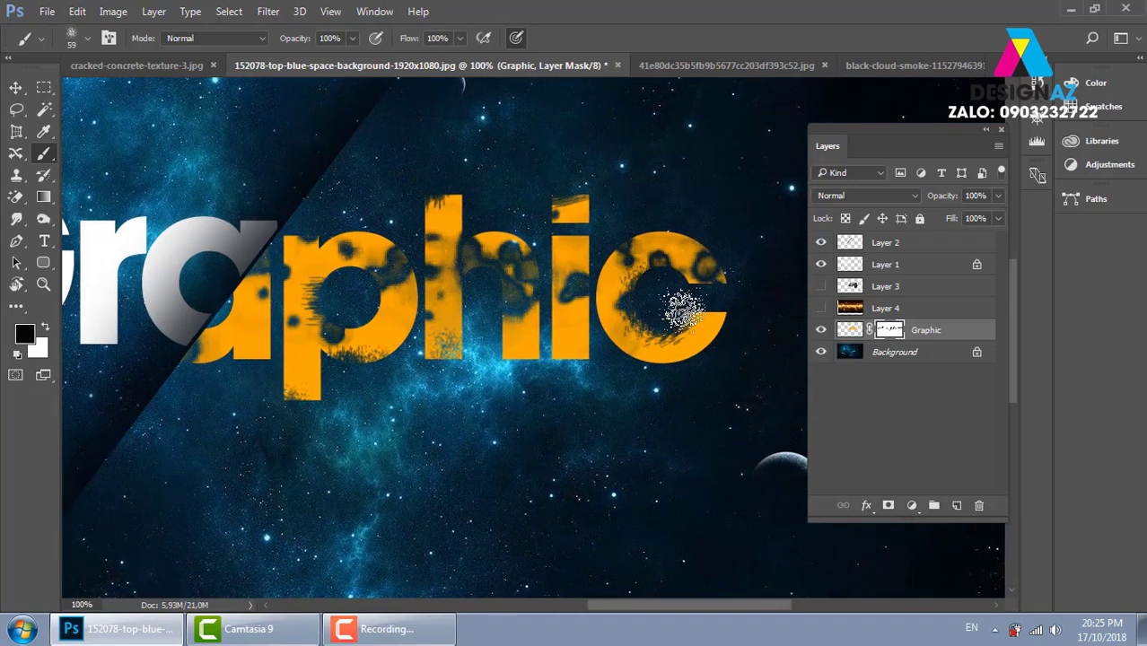
drag(715, 409, 718, 384)
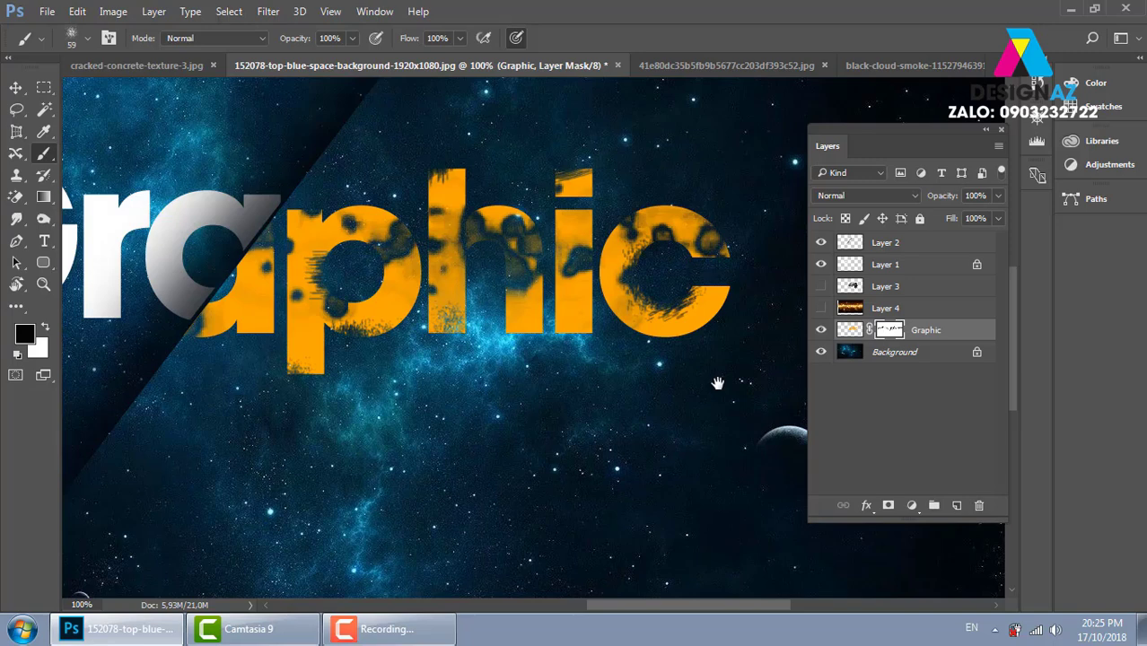
Step back the scatter strokes on the c, i, h and p, then zoom out.
key(ctrl+alt+z)
key(ctrl+alt+z)
key(ctrl+alt+z)
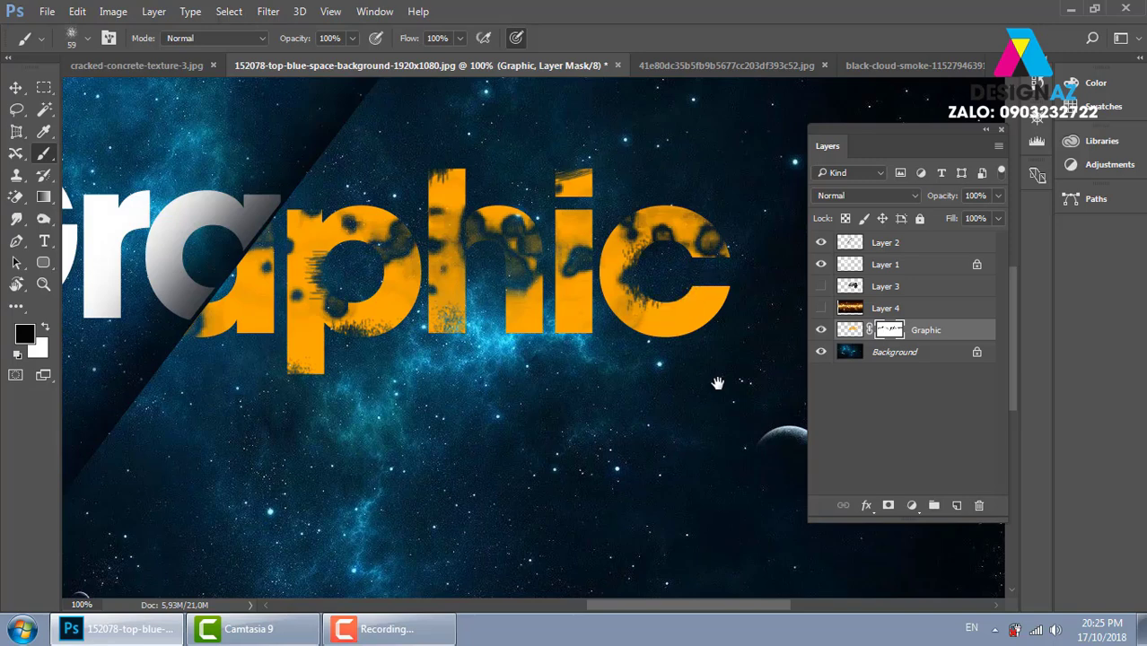
key(ctrl+alt+z)
key(ctrl+alt+z)
key(ctrl+alt+z)
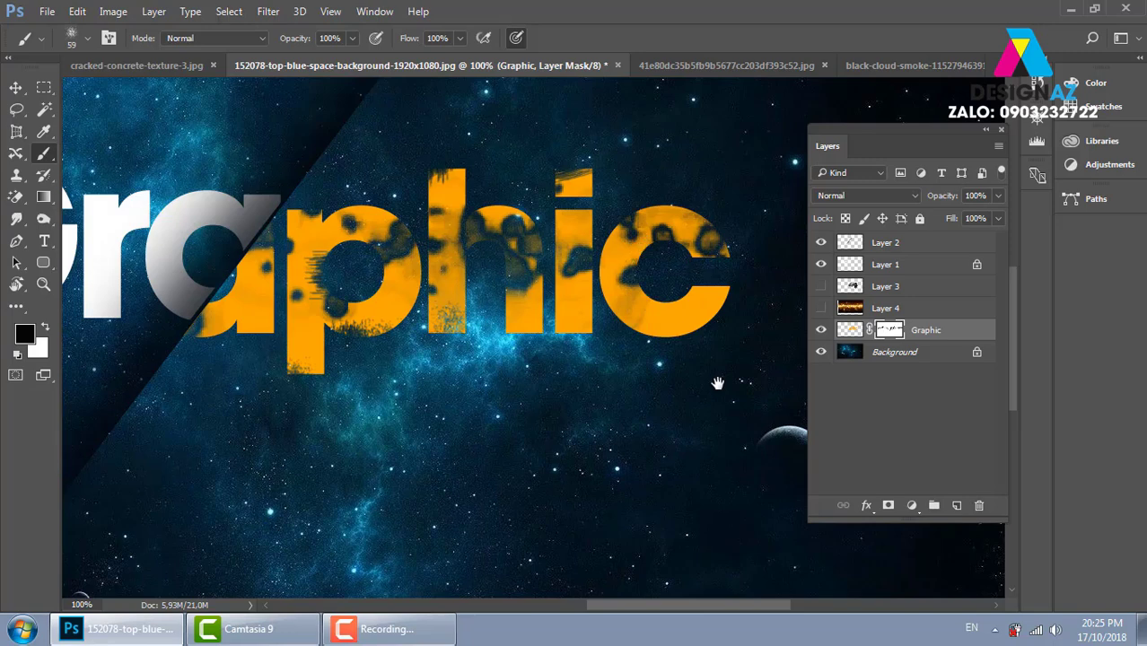
key(ctrl+alt+z)
key(ctrl+alt+z)
key(ctrl+alt+z)
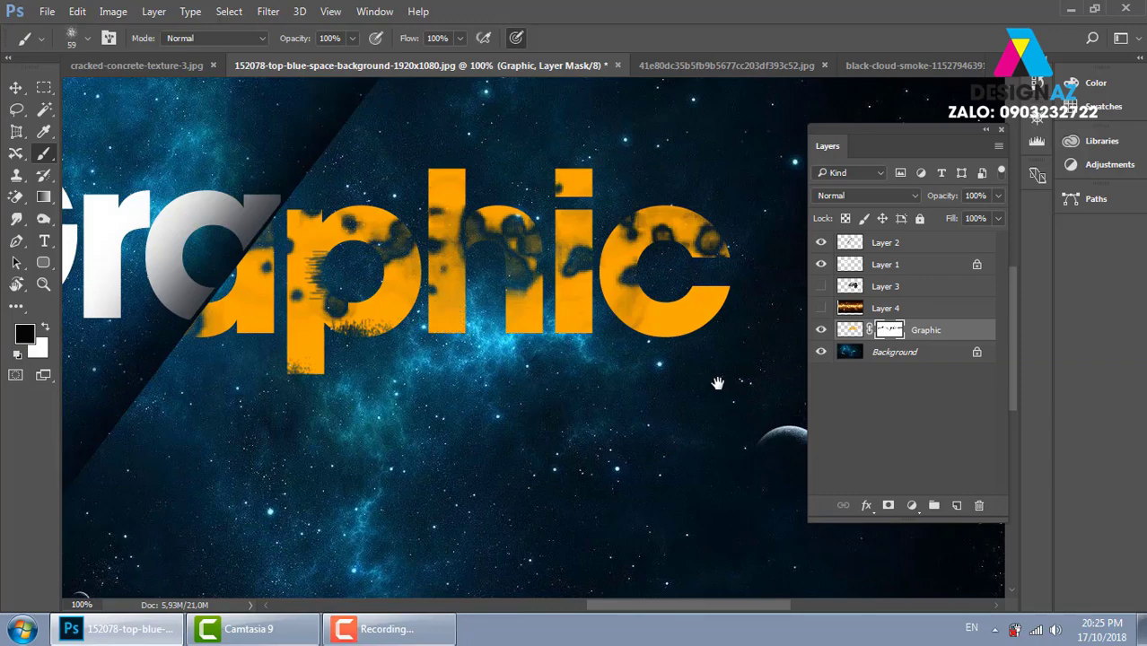
key(ctrl+alt+z)
key(ctrl+alt+z)
key(ctrl+alt+z)
key(ctrl+minus)
key(ctrl+minus)
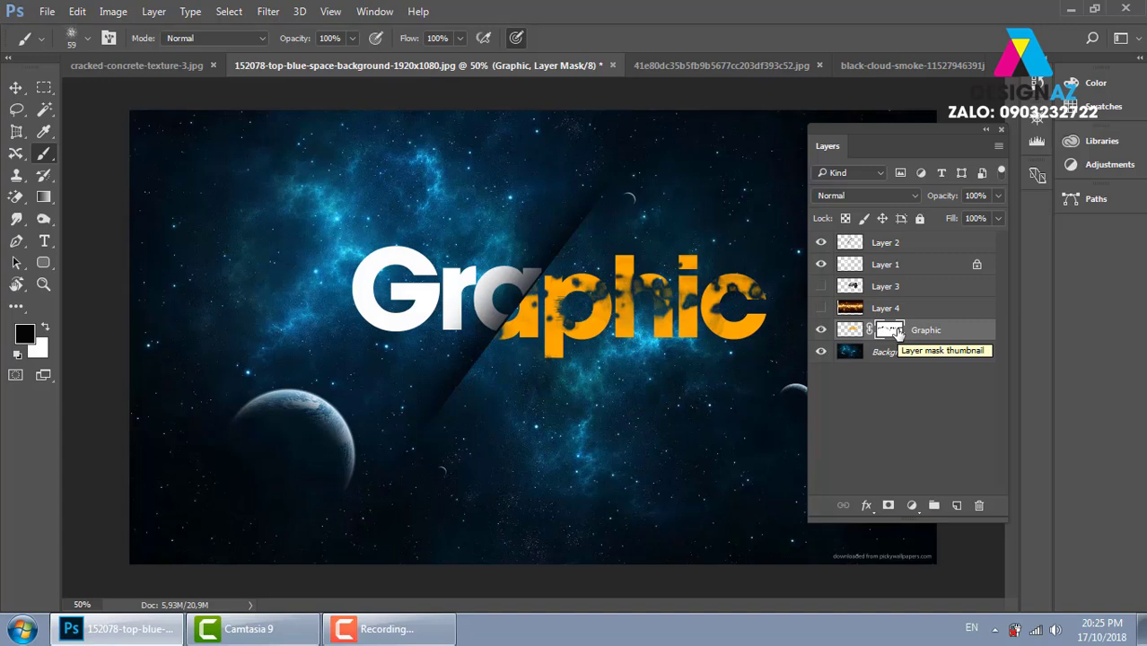
click(387, 633)
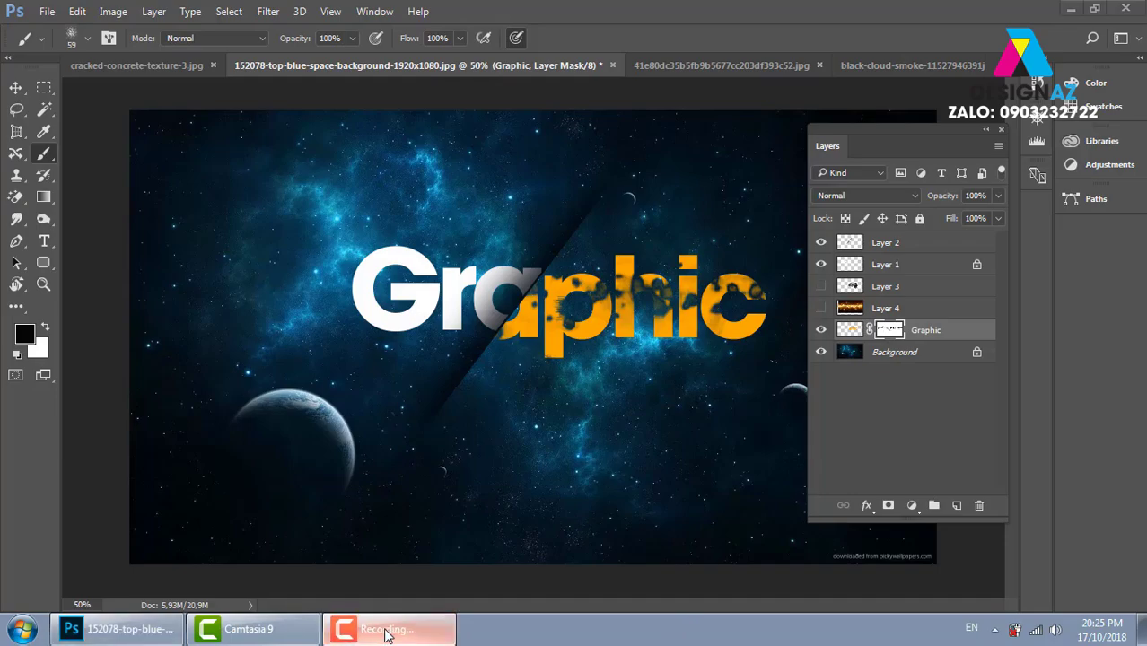